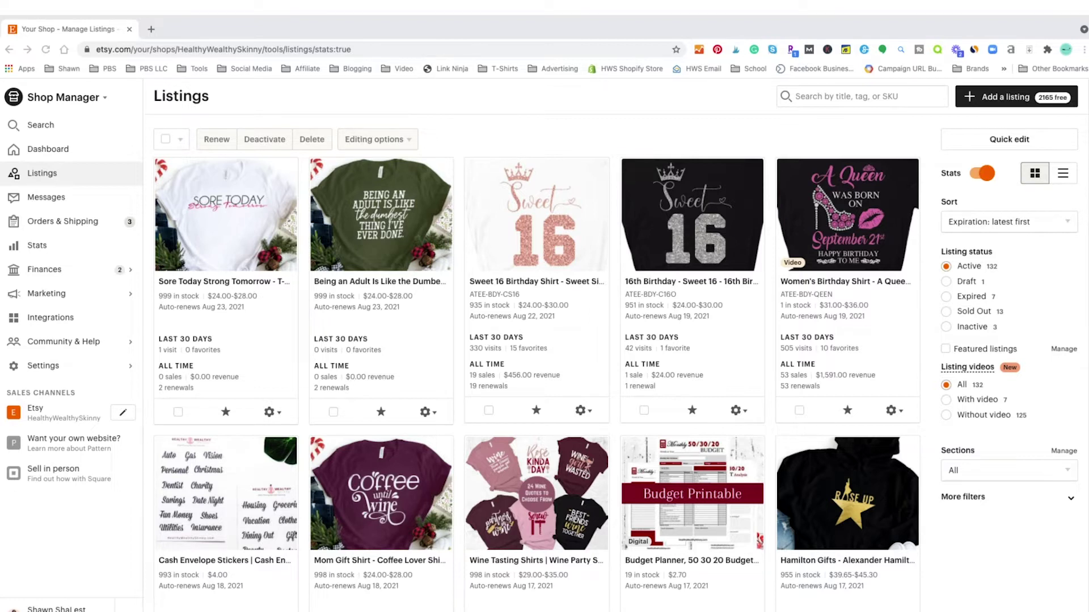
# Start a new shop listing and add "content creator white sweatshirt Smile w logo.jpg" as its primary photo.
pyautogui.click(987, 102)
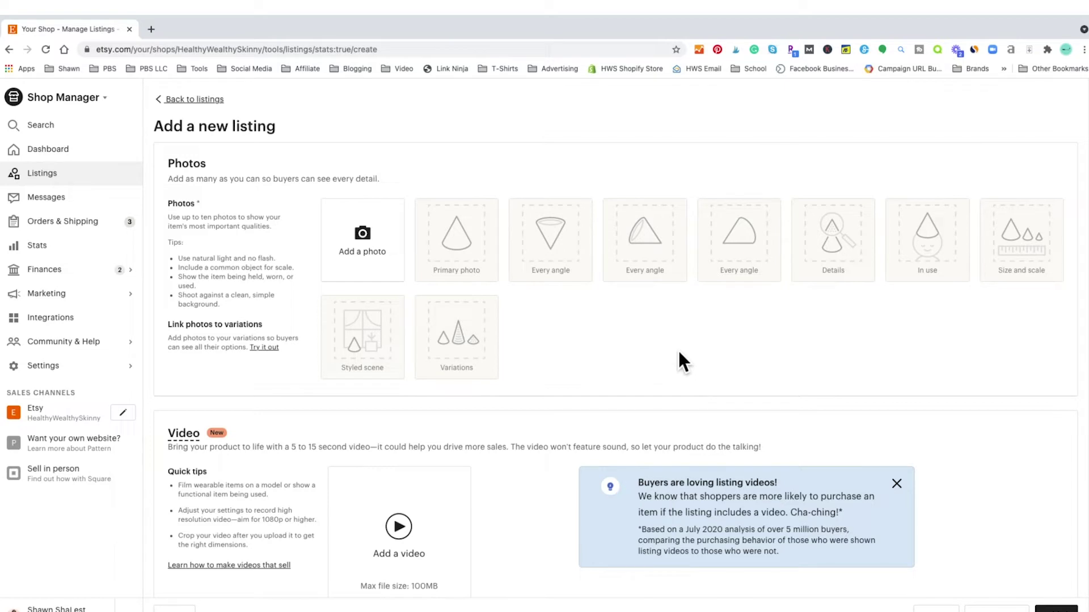
pyautogui.click(357, 240)
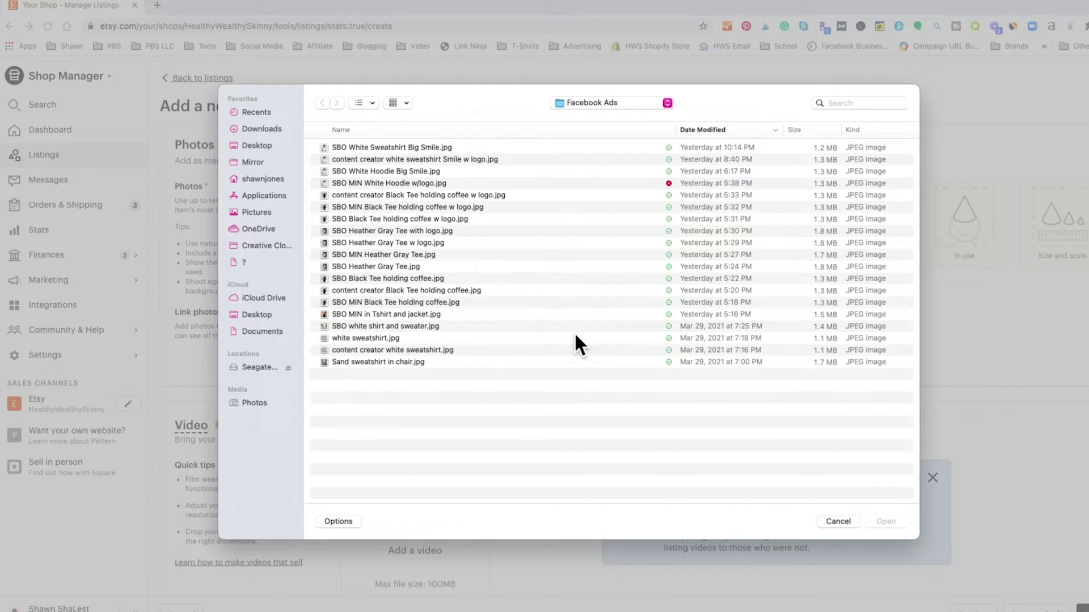
pyautogui.click(348, 161)
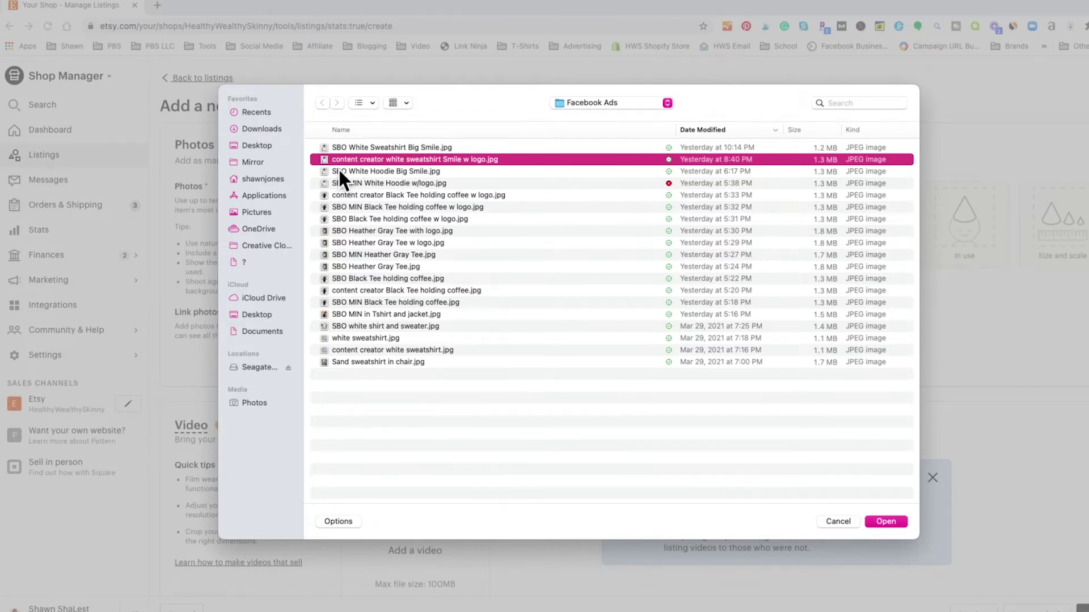
pyautogui.click(886, 521)
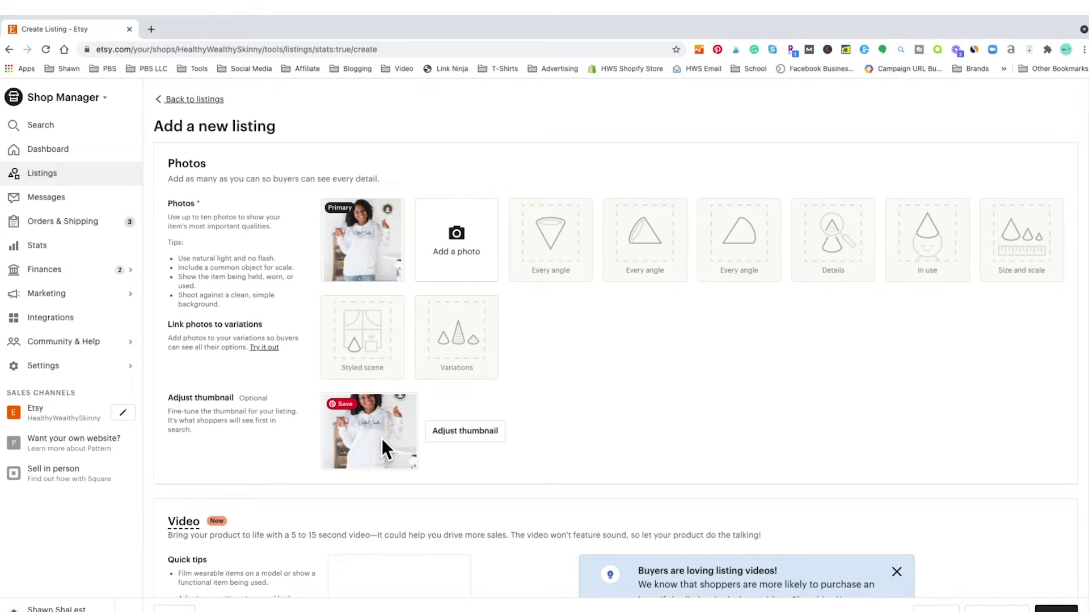
# Add "content creator white sweatshirt.jpg" and "content creator Black Tee holding coffee w logo.jpg" as the second and third listing photos.
pyautogui.click(456, 237)
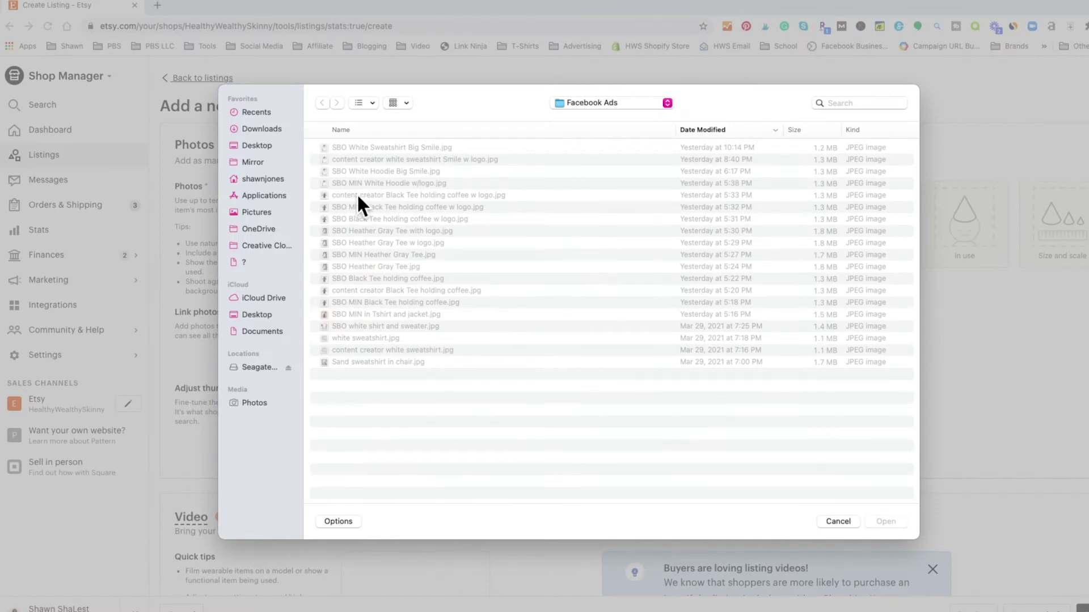
pyautogui.click(354, 349)
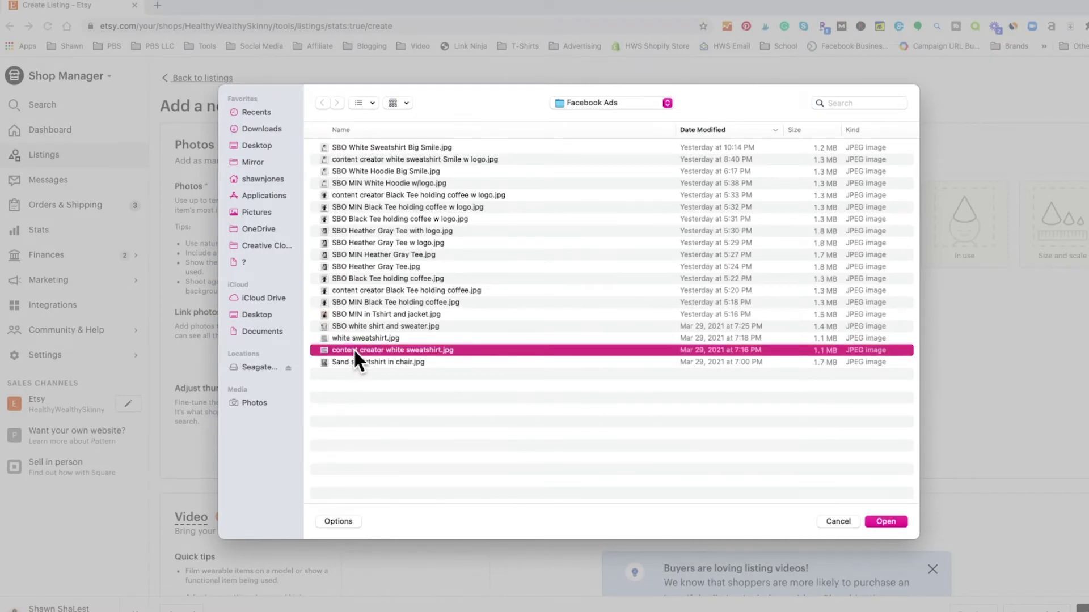
pyautogui.click(886, 521)
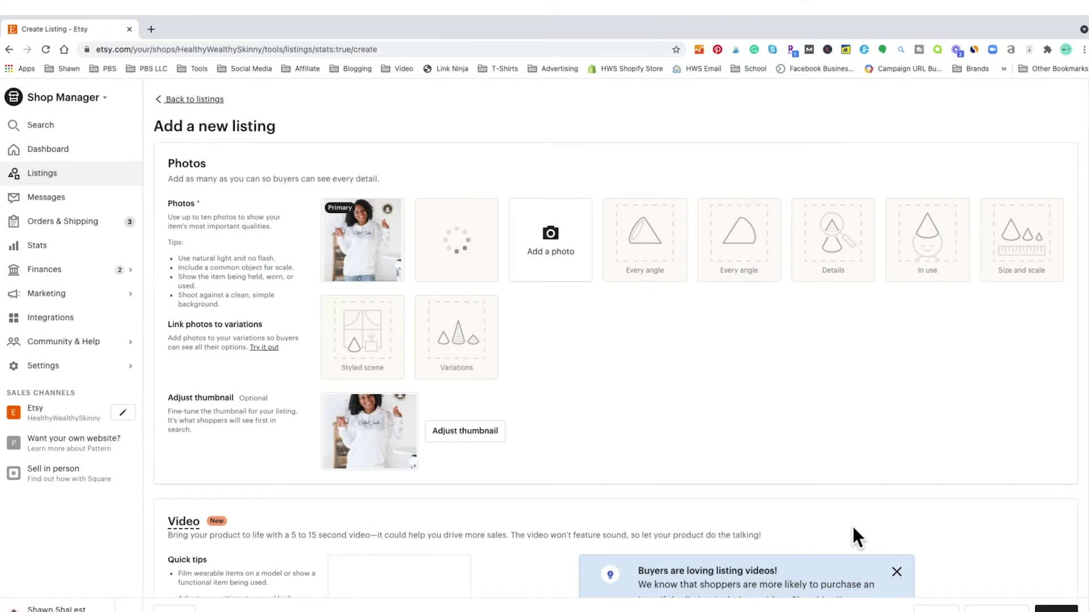
pyautogui.click(545, 235)
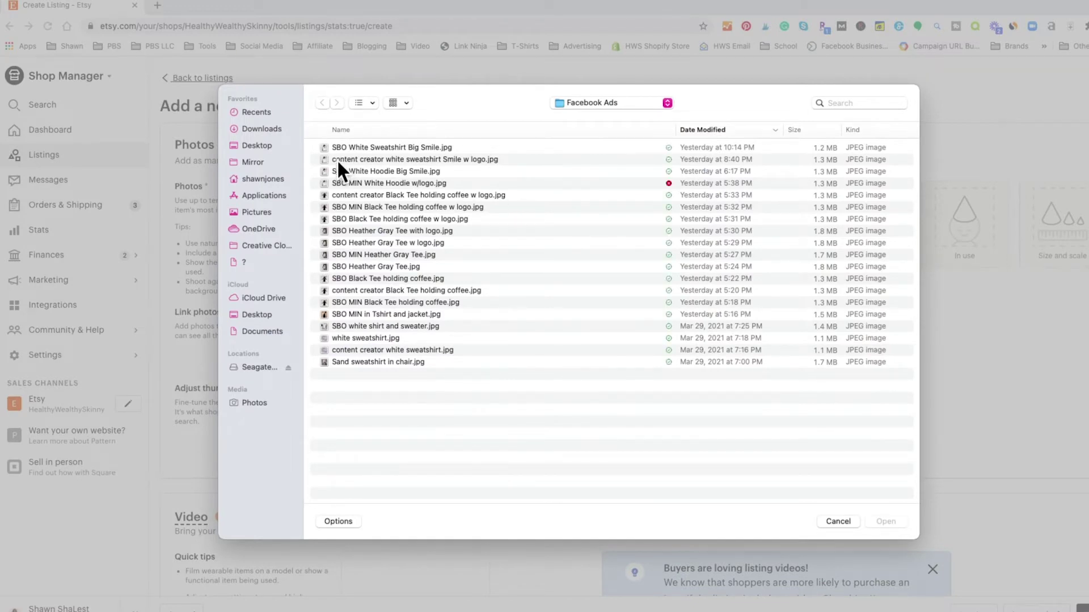
pyautogui.click(339, 196)
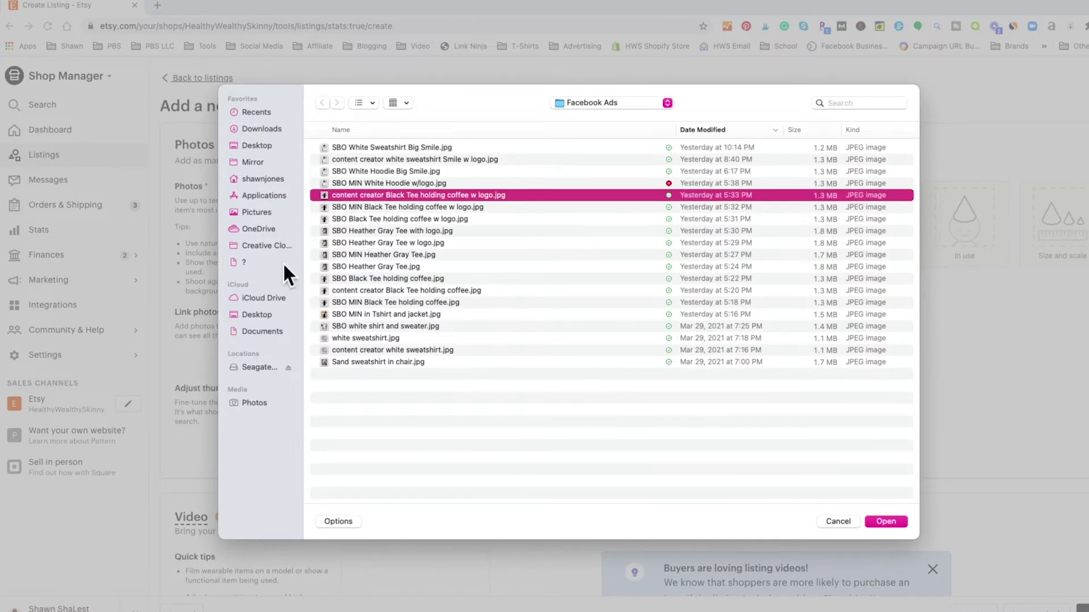
pyautogui.click(885, 521)
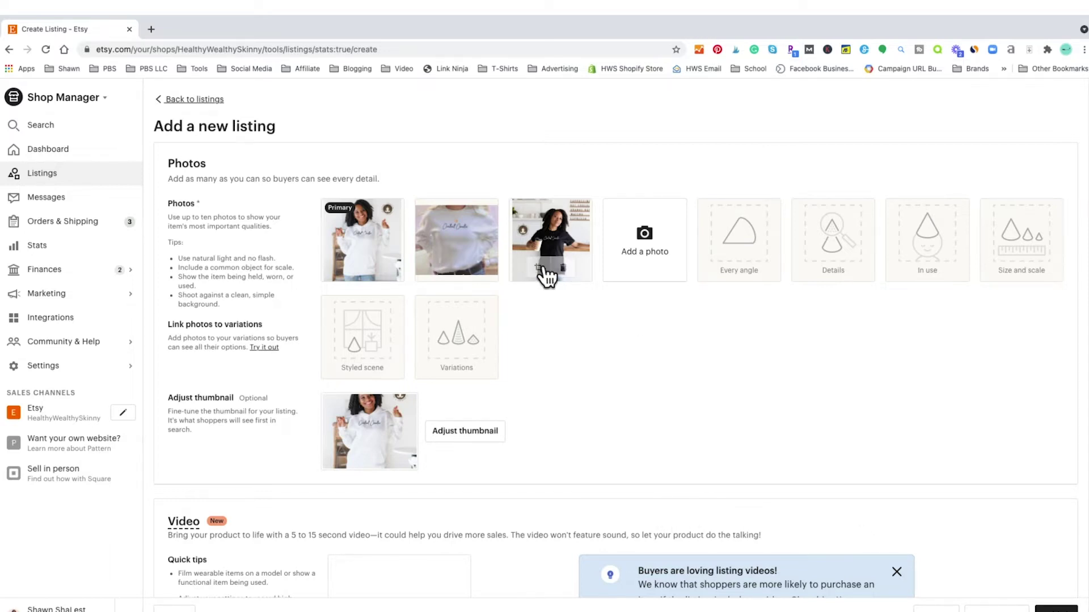
# Zoom in and reposition the listing thumbnail so the woman's face and the sweatshirt text are both in frame, and save it.
pyautogui.moveTo(437, 242)
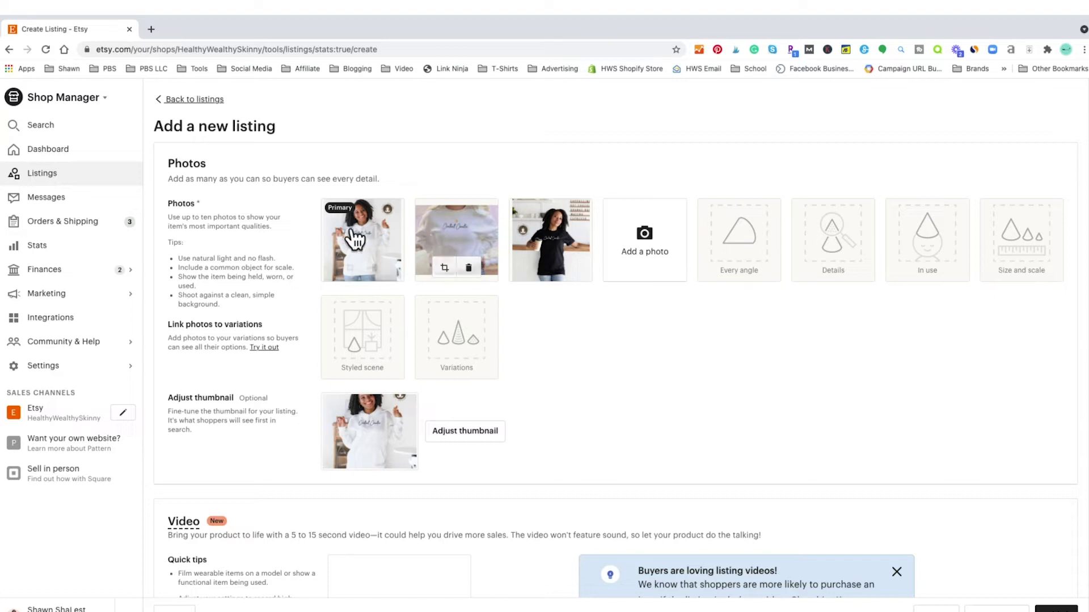
pyautogui.moveTo(346, 251)
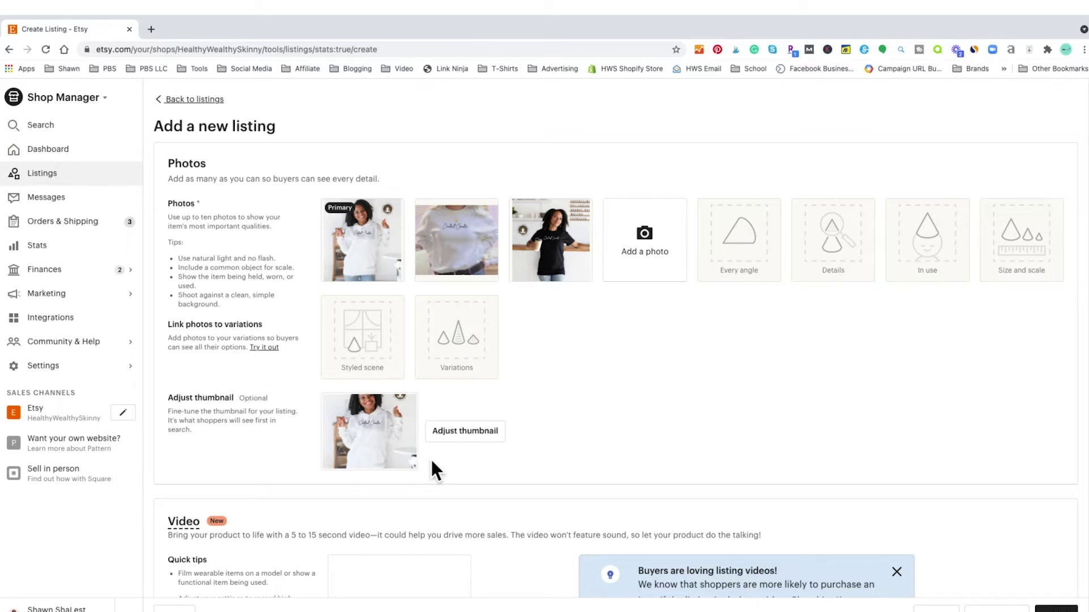
pyautogui.click(465, 440)
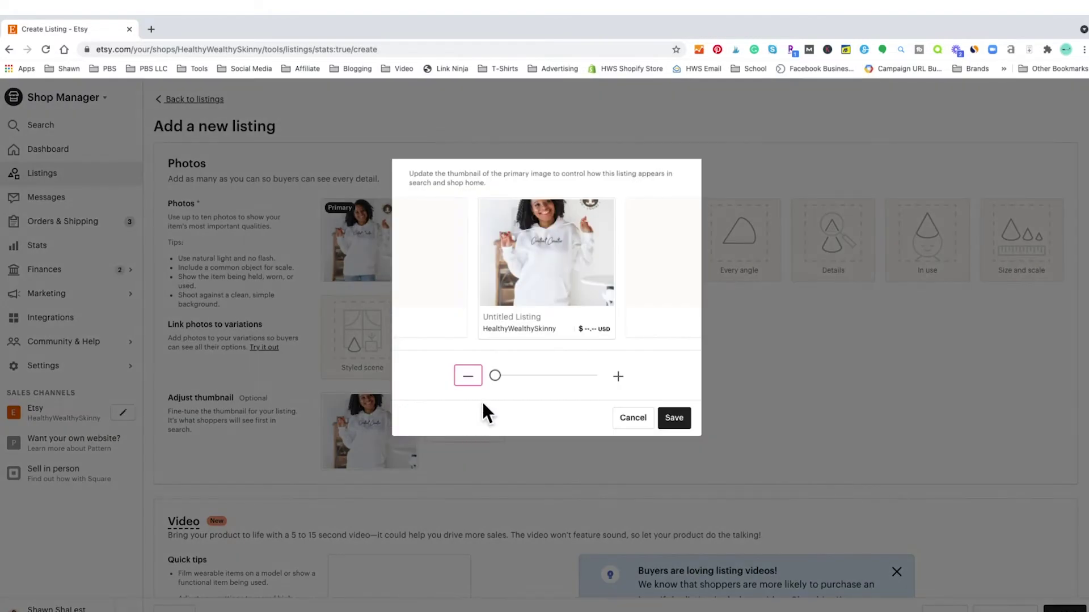
pyautogui.moveTo(495, 375)
pyautogui.mouseDown()
pyautogui.moveTo(578, 375)
pyautogui.moveTo(498, 377)
pyautogui.moveTo(511, 376)
pyautogui.mouseUp()
pyautogui.moveTo(567, 267)
pyautogui.mouseDown()
pyautogui.moveTo(544, 267)
pyautogui.moveTo(554, 270)
pyautogui.mouseUp()
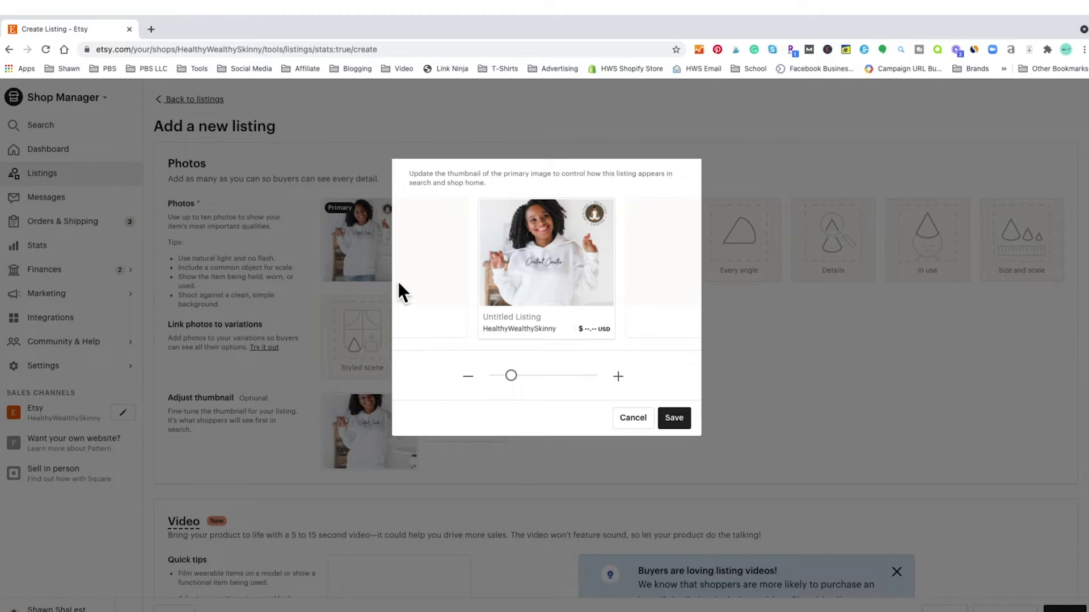
pyautogui.moveTo(510, 376); pyautogui.dragTo(547, 376)
pyautogui.moveTo(567, 301); pyautogui.dragTo(549, 272)
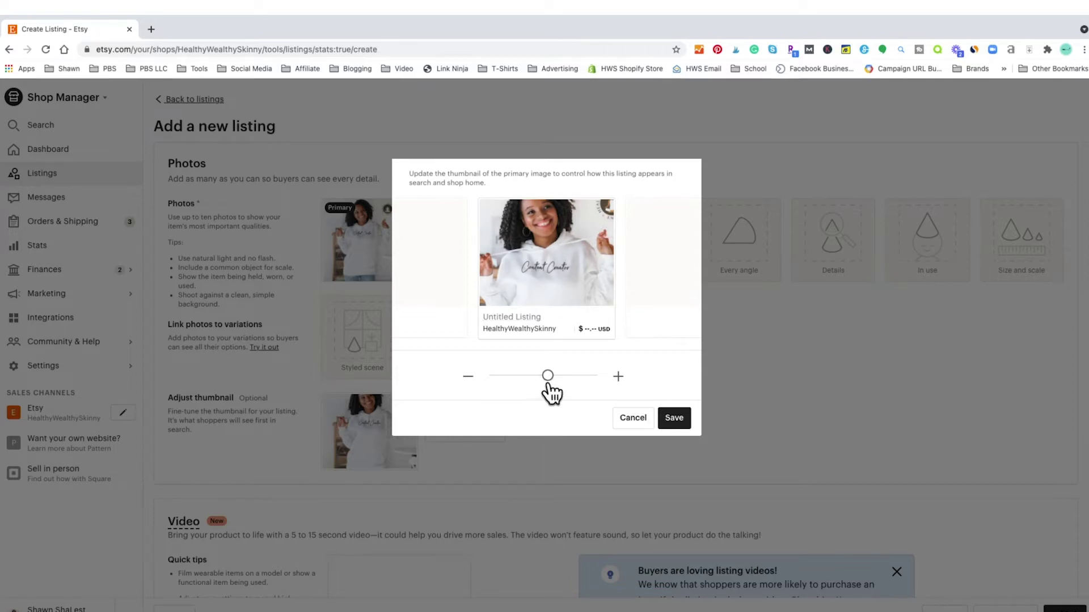
pyautogui.moveTo(547, 379); pyautogui.dragTo(522, 384)
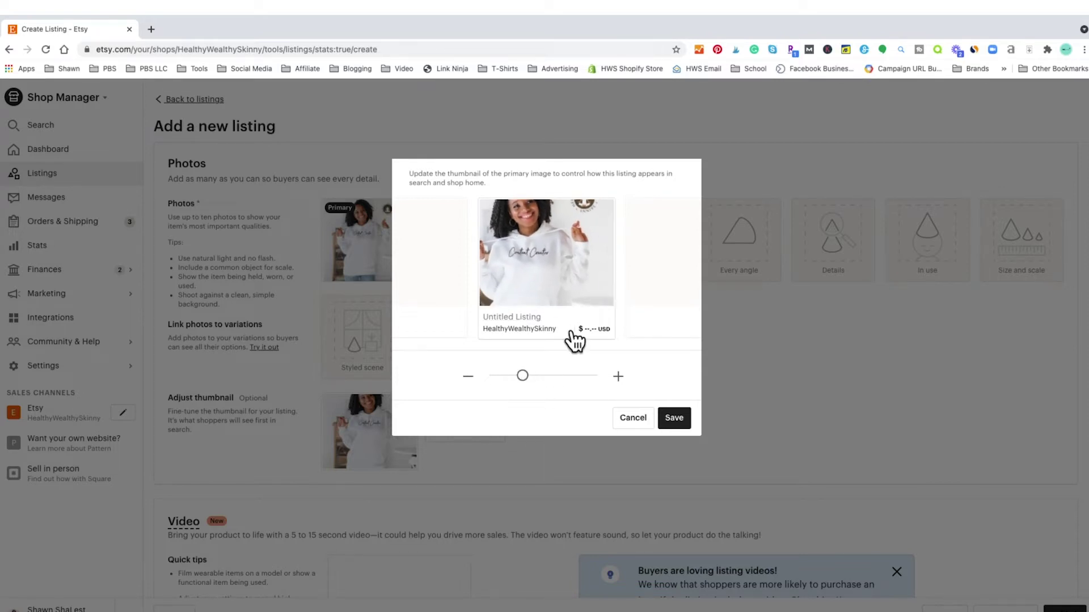
pyautogui.moveTo(566, 297); pyautogui.dragTo(567, 295)
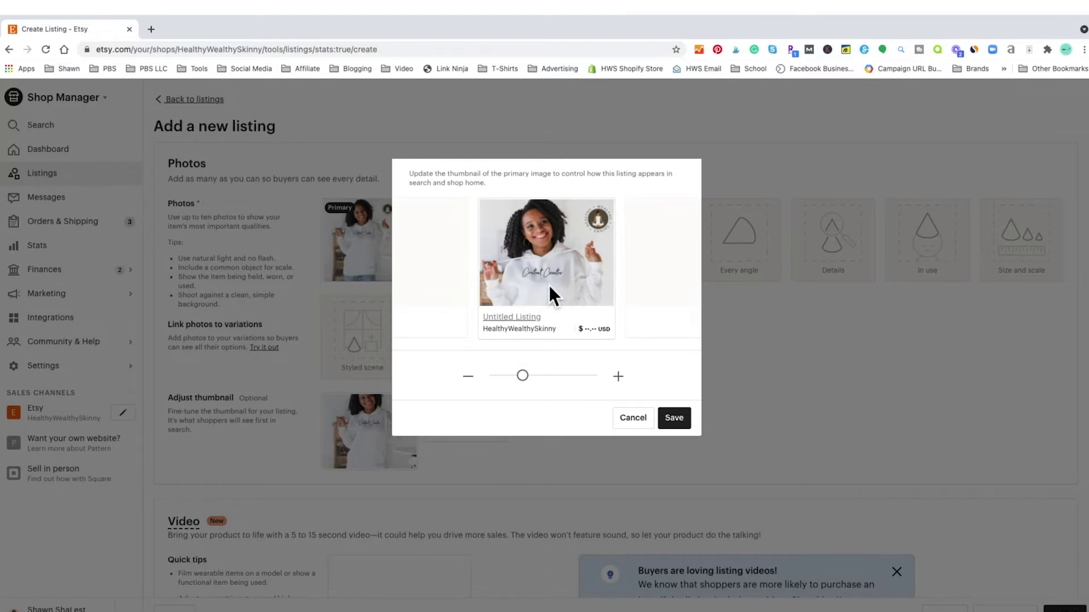
pyautogui.click(673, 419)
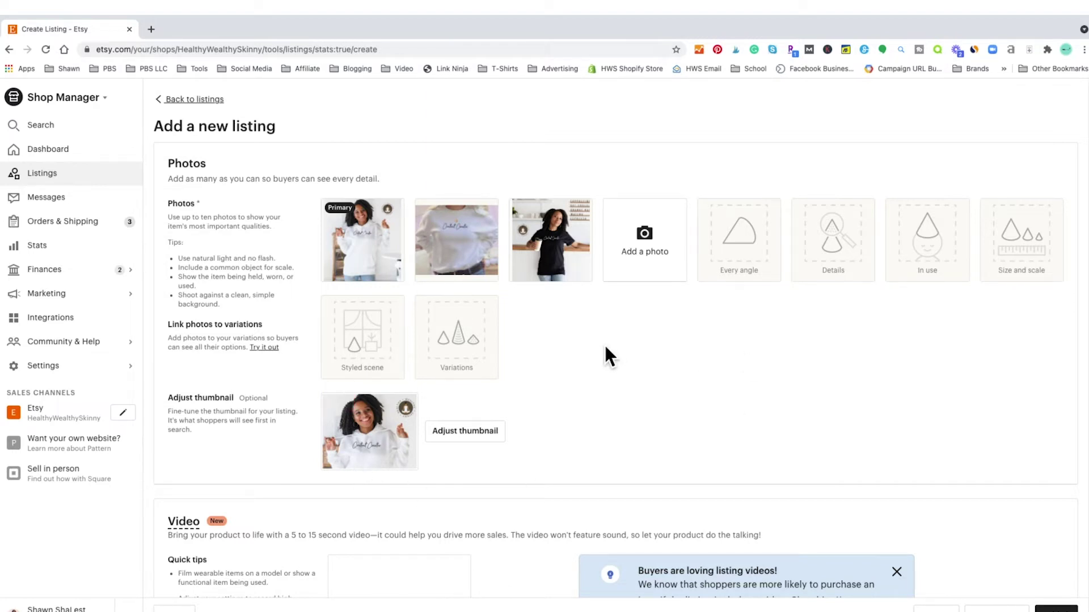
# Add gildan18000SweatshirtSizeChart.jpg and "ALL SIZES BELLA CANVAS SIZE CHART.jpg" from the Size Charts folder as the fourth and fifth photos.
pyautogui.click(644, 237)
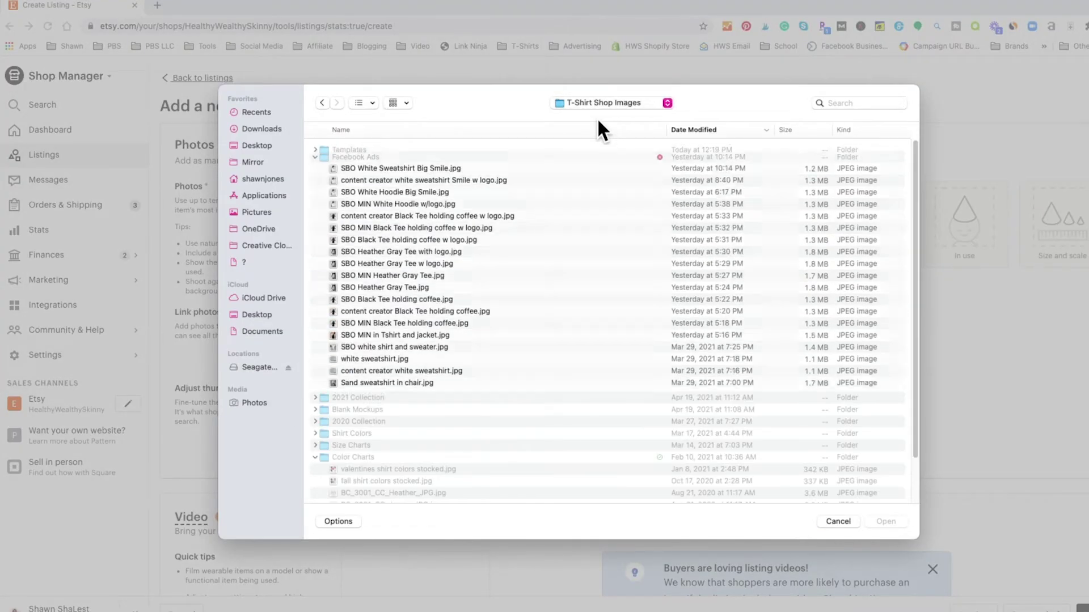
pyautogui.click(315, 159)
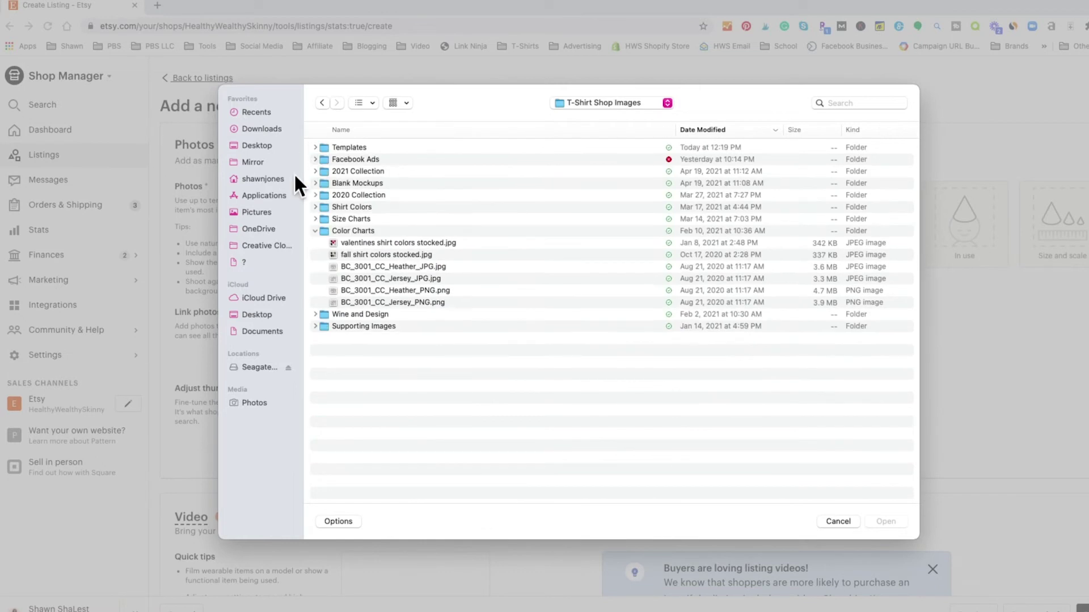
pyautogui.click(316, 219)
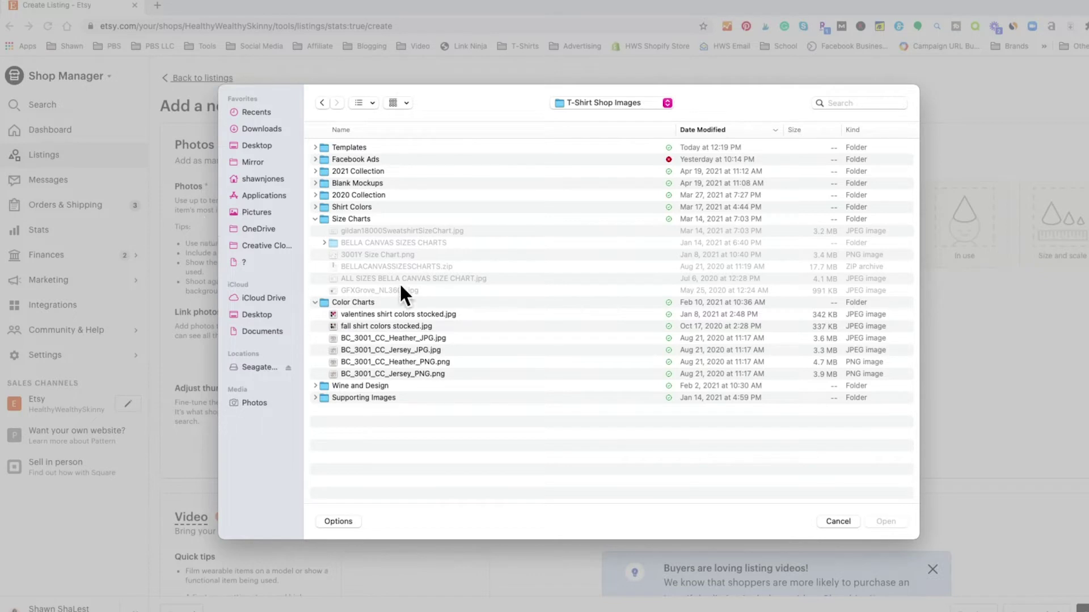
pyautogui.click(361, 232)
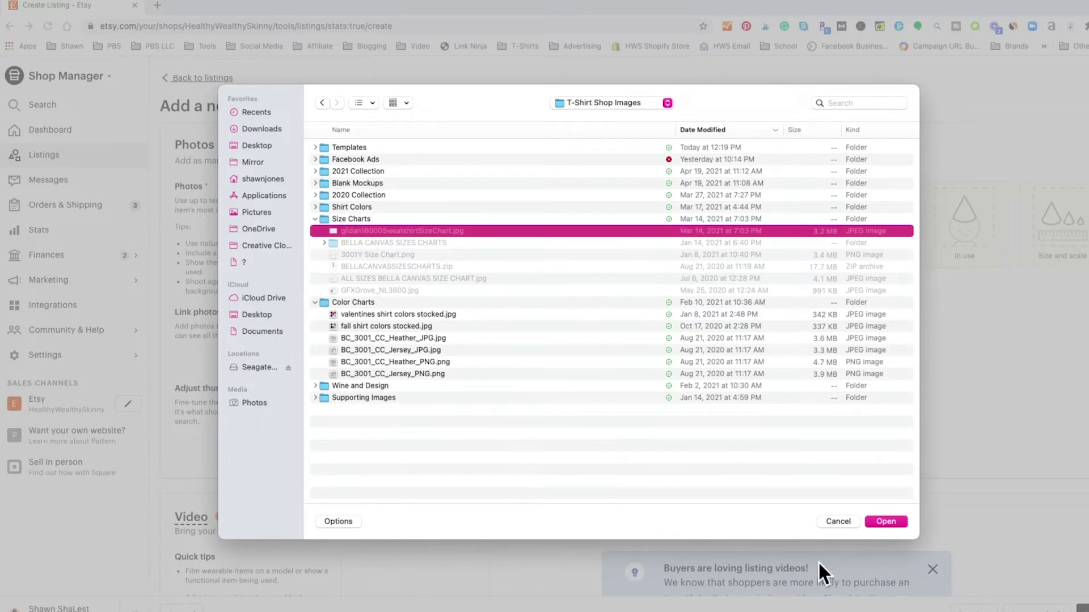
pyautogui.click(883, 521)
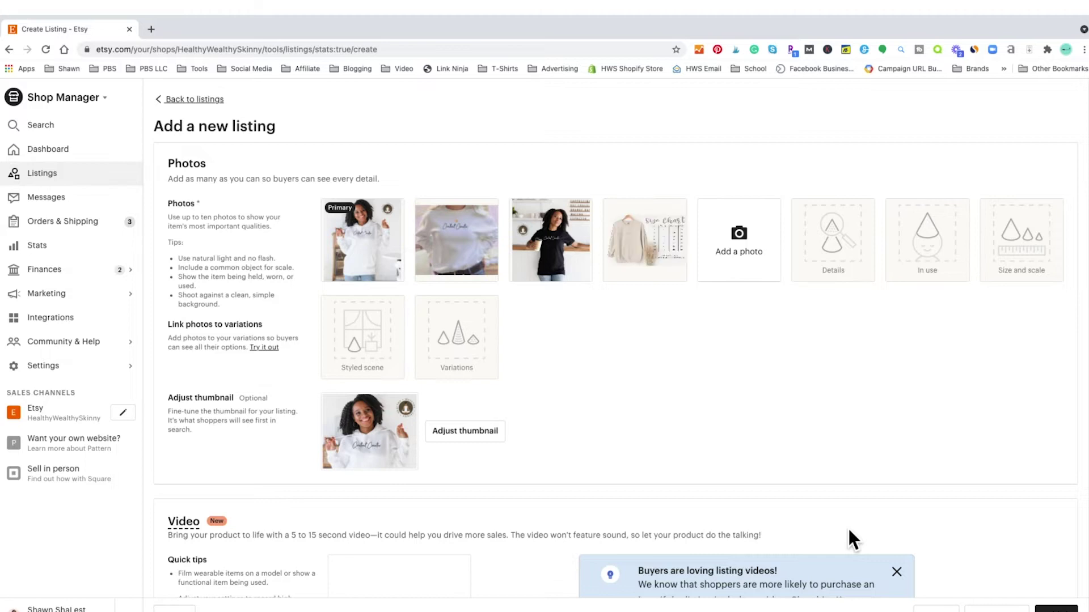
pyautogui.click(736, 251)
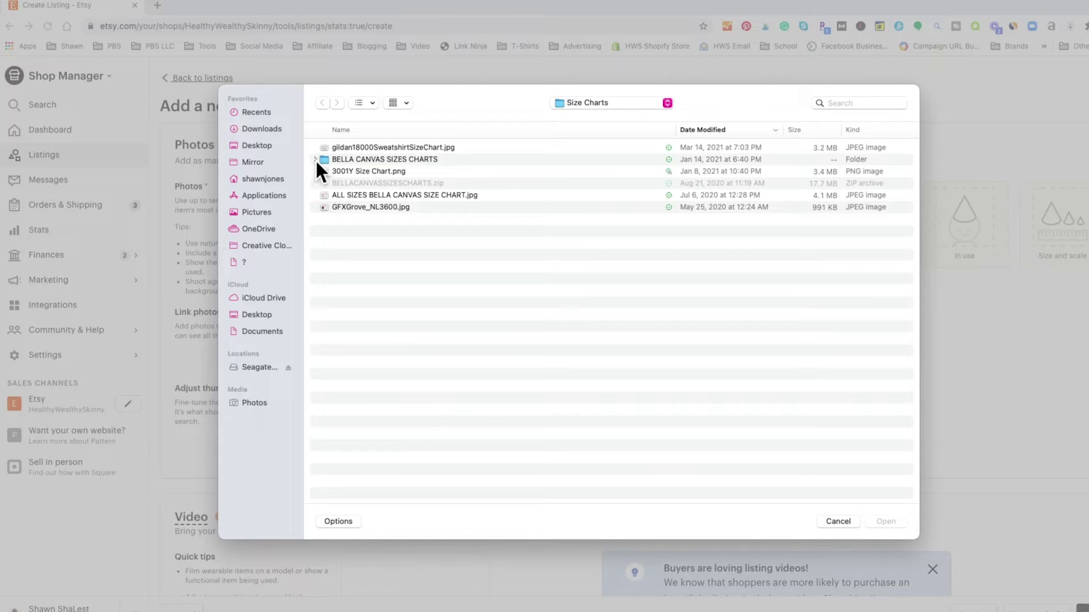
pyautogui.click(395, 195)
pyautogui.click(885, 521)
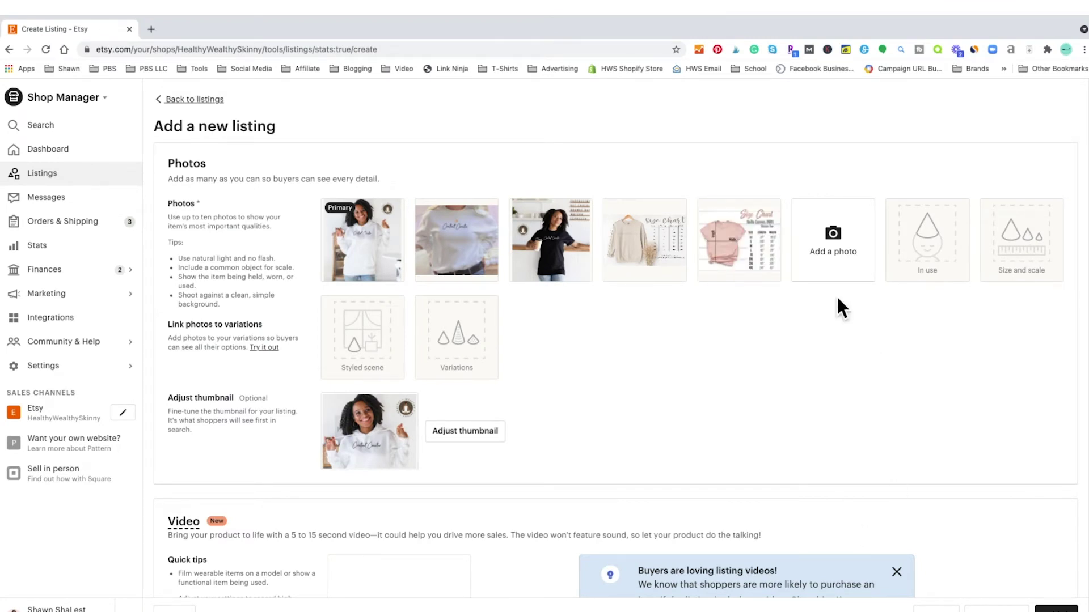
# Upload GFXGrove_NL3600.jpg as the sixth listing photo and delete it from the listing.
pyautogui.click(831, 255)
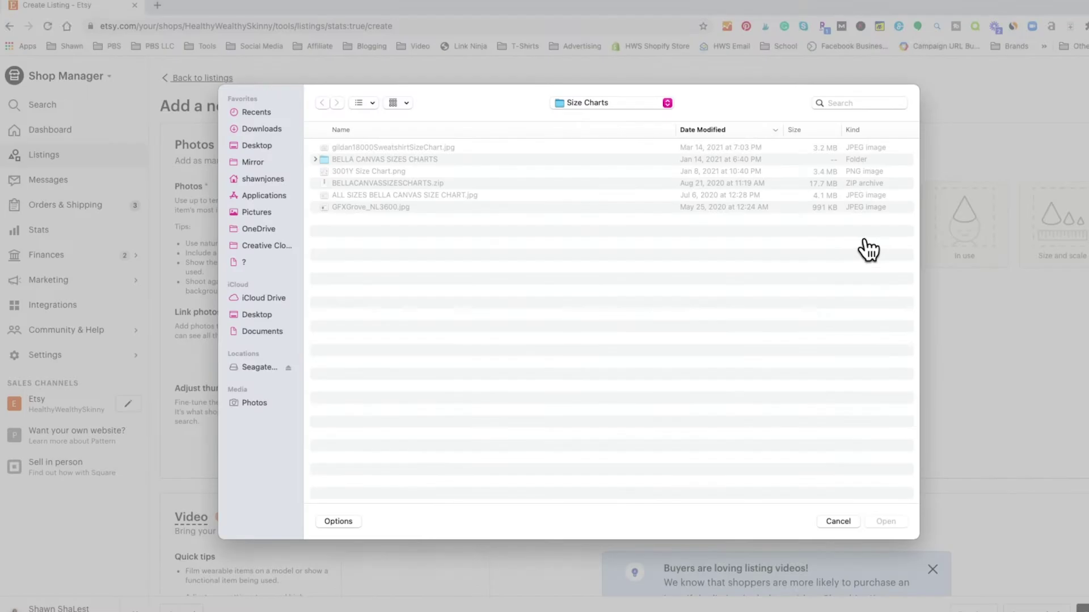
pyautogui.click(356, 207)
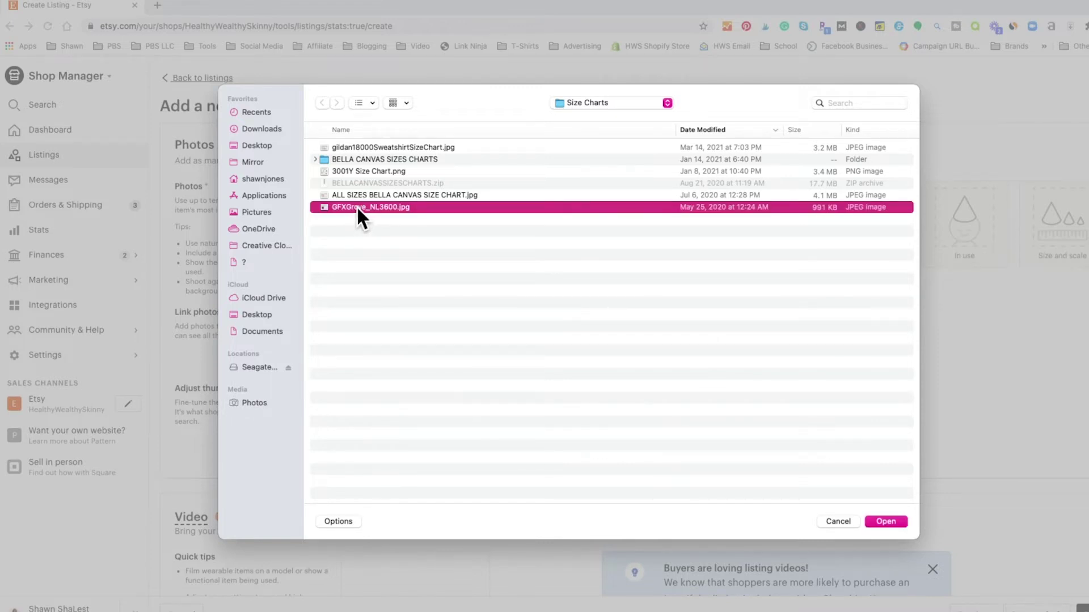
pyautogui.click(886, 518)
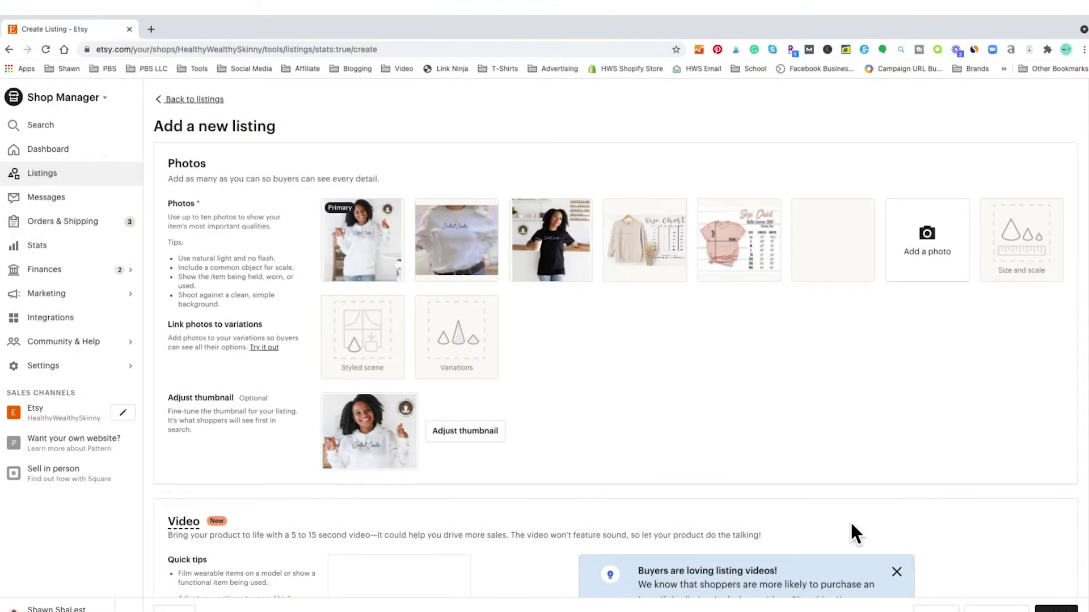
pyautogui.moveTo(830, 229)
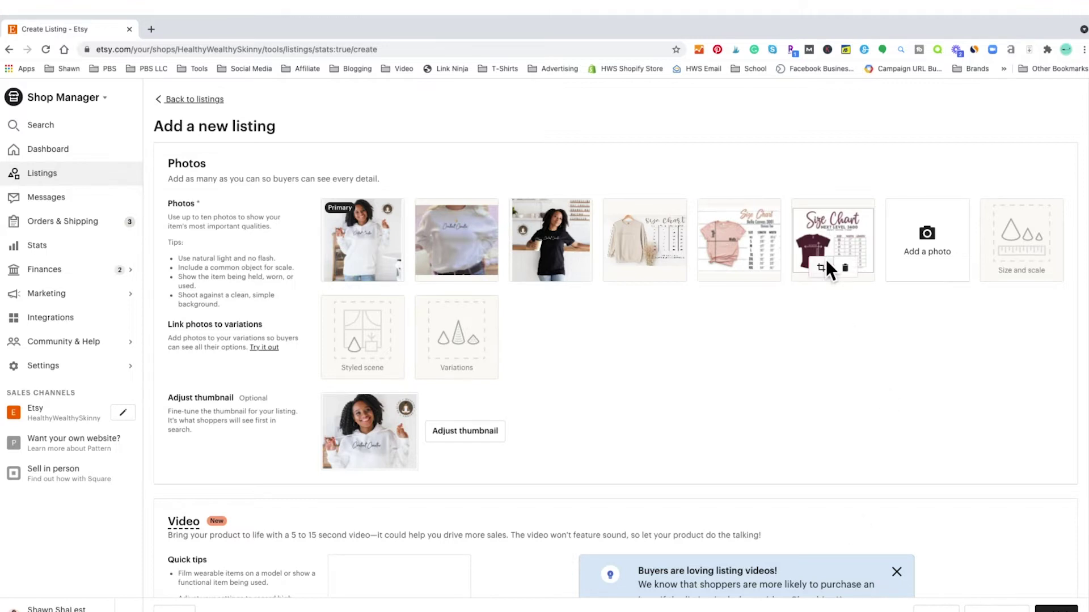
pyautogui.click(845, 269)
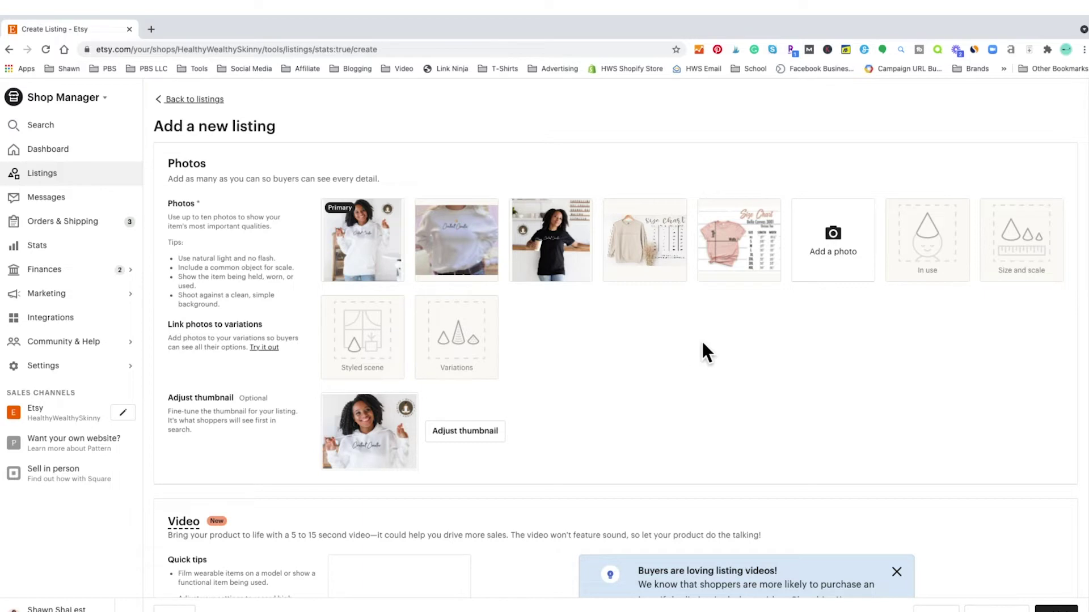
pyautogui.click(838, 243)
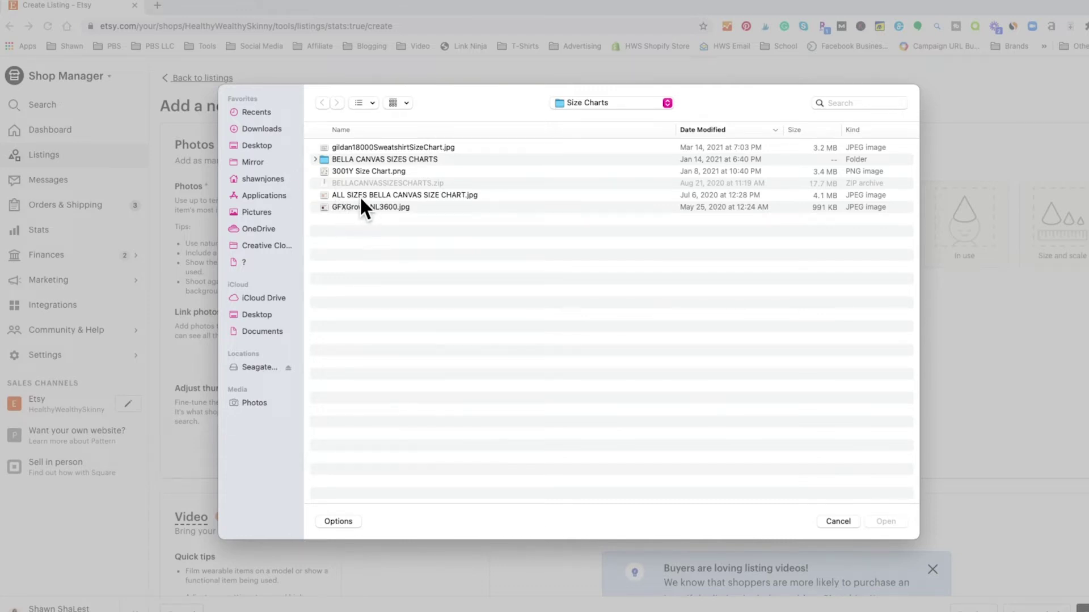
pyautogui.click(319, 157)
pyautogui.click(316, 157)
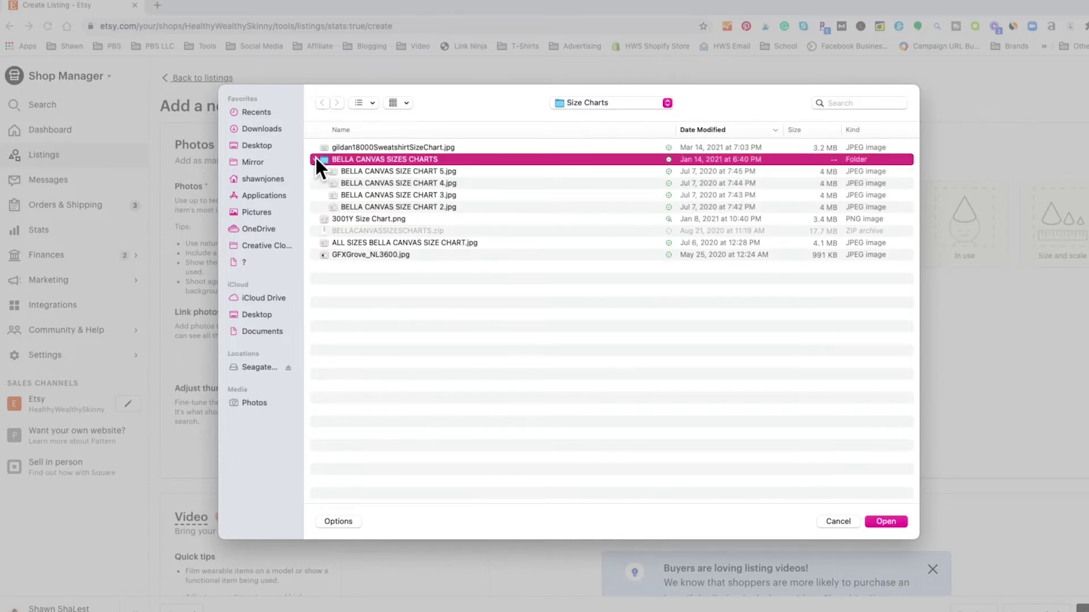
pyautogui.click(316, 160)
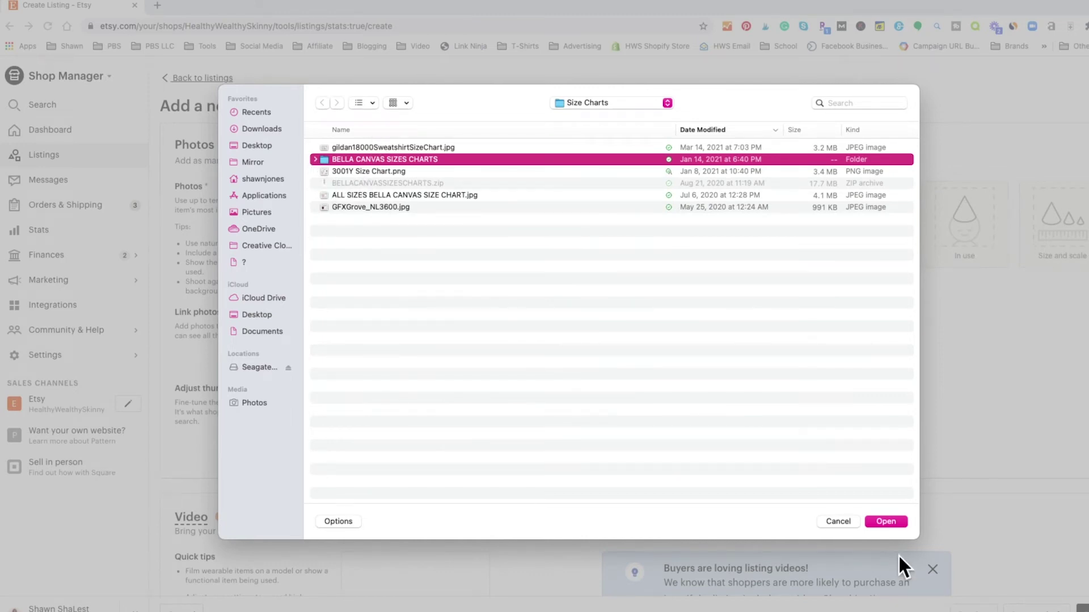
pyautogui.click(837, 521)
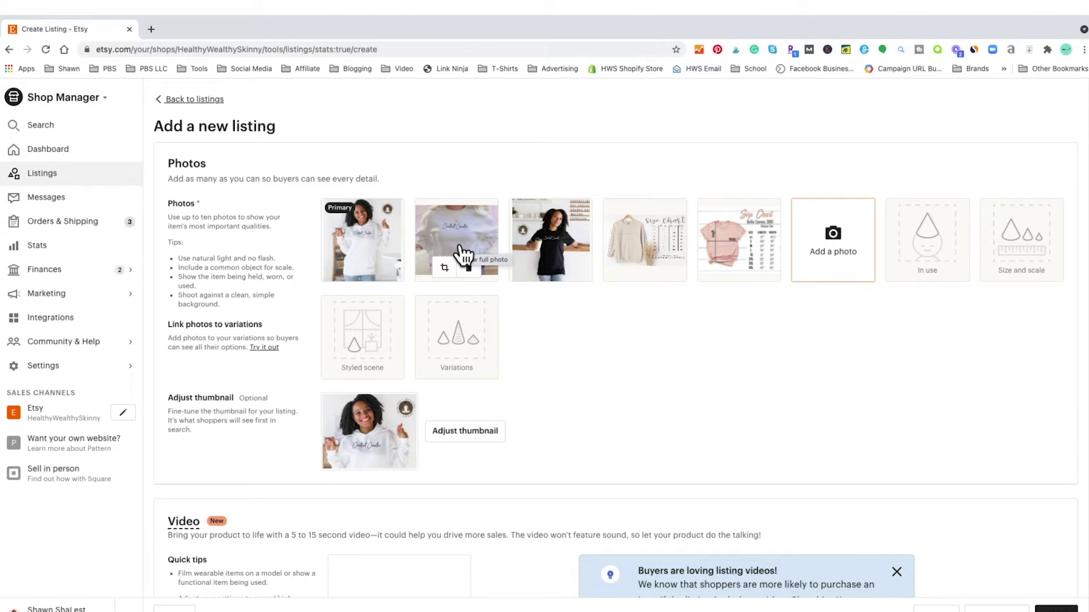
# Add "fall shirt colors stocked.jpg" from the Color Charts folder in T-Shirt Shop Images as the sixth listing photo.
pyautogui.click(831, 237)
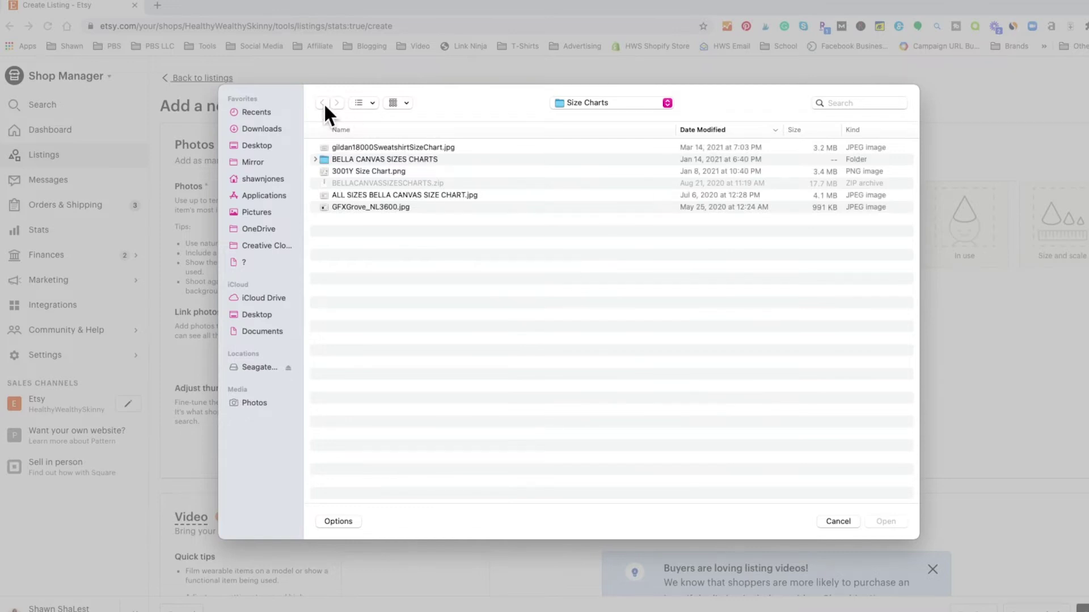
pyautogui.click(666, 105)
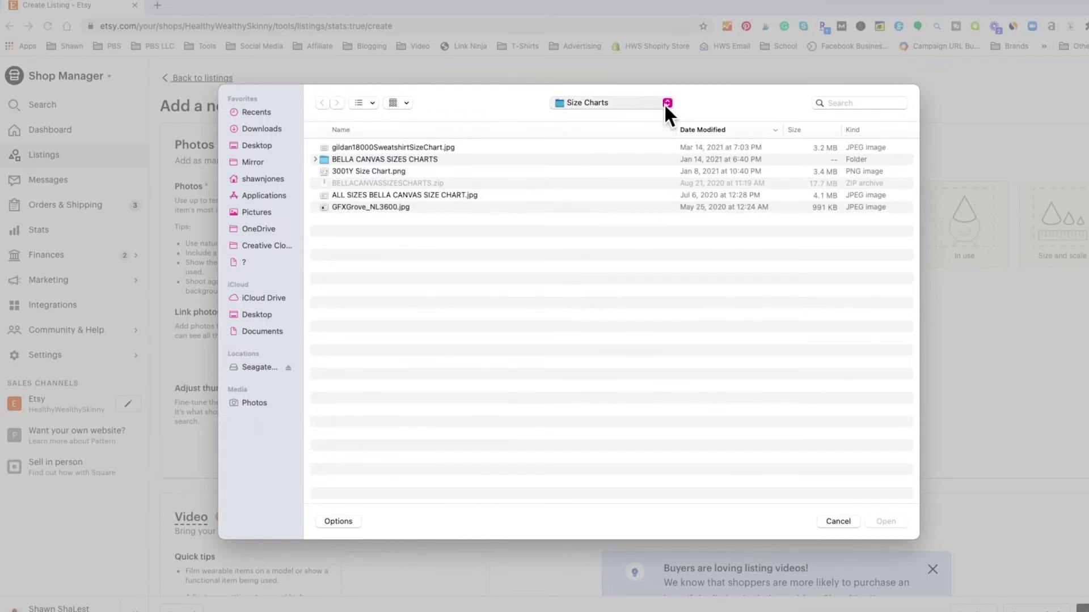
pyautogui.click(630, 117)
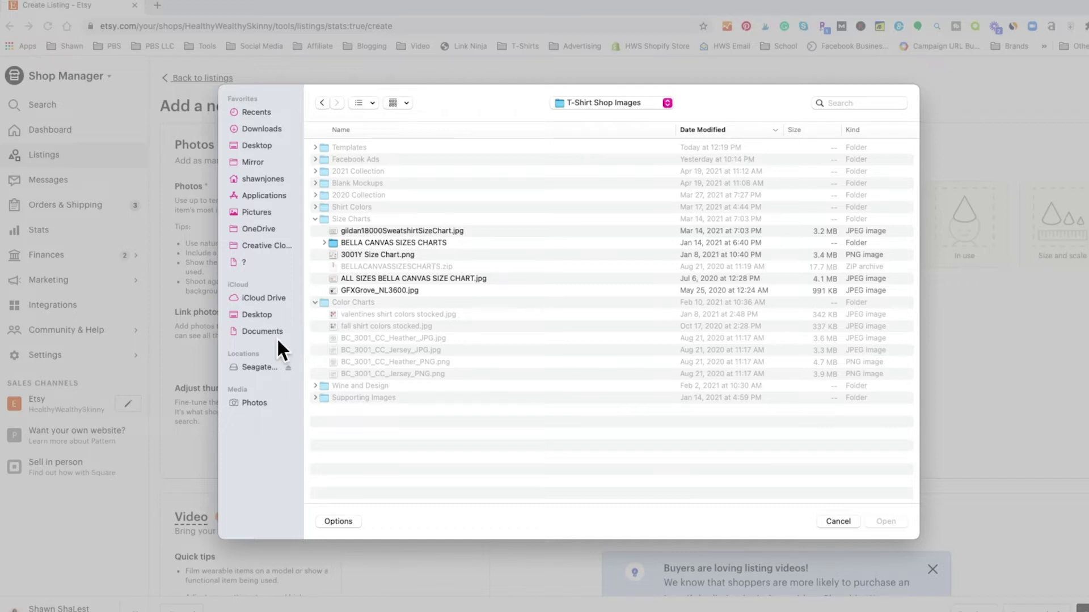
pyautogui.click(345, 328)
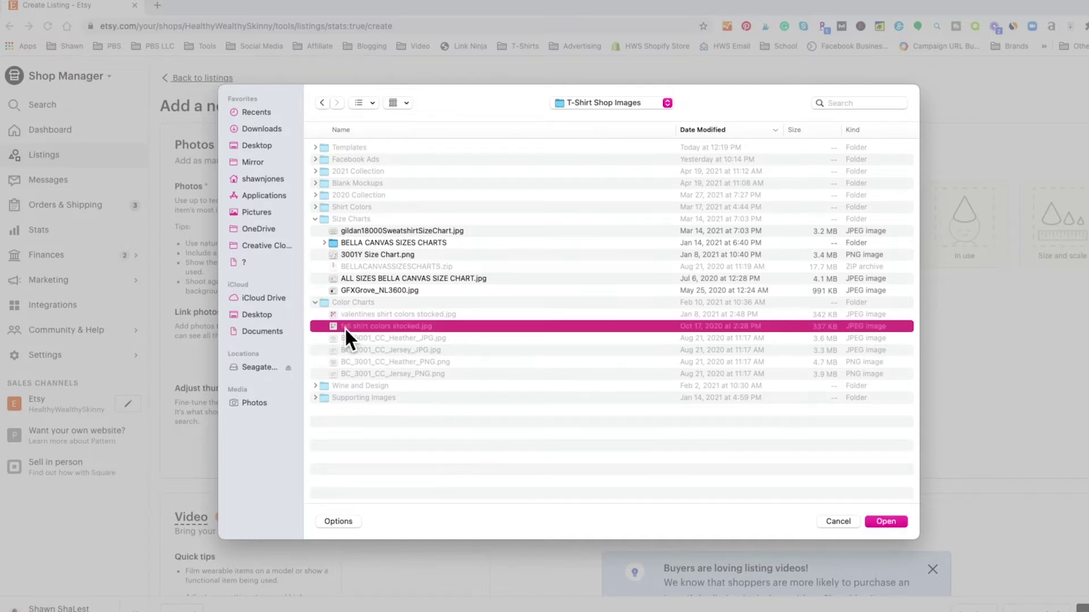
pyautogui.click(885, 521)
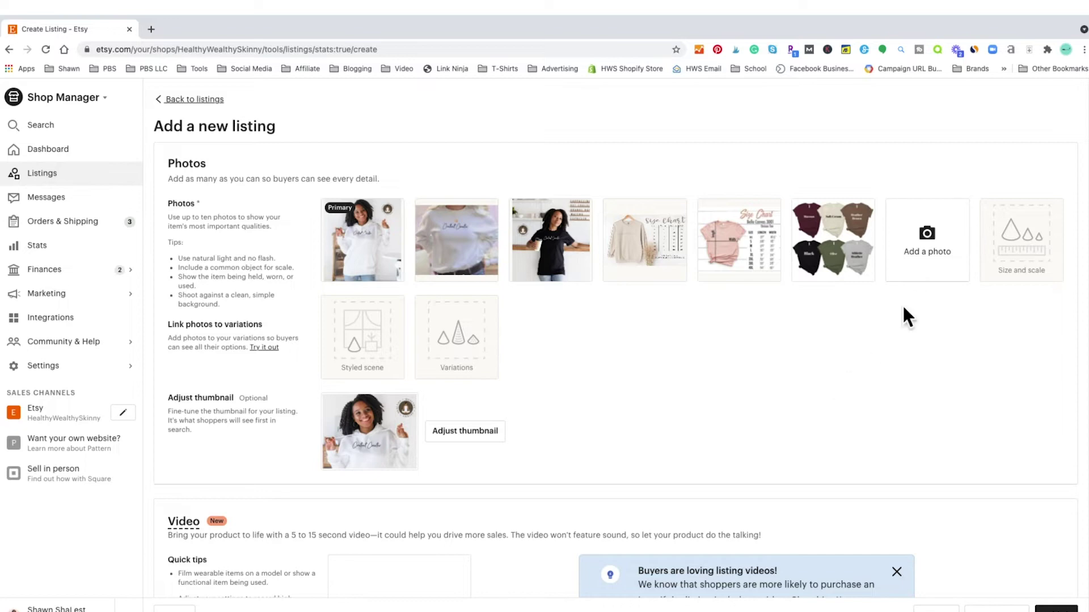
# Add "Etsy - Join Mailing List (1).png" from the Supporting Images folder as the seventh listing photo.
pyautogui.click(930, 237)
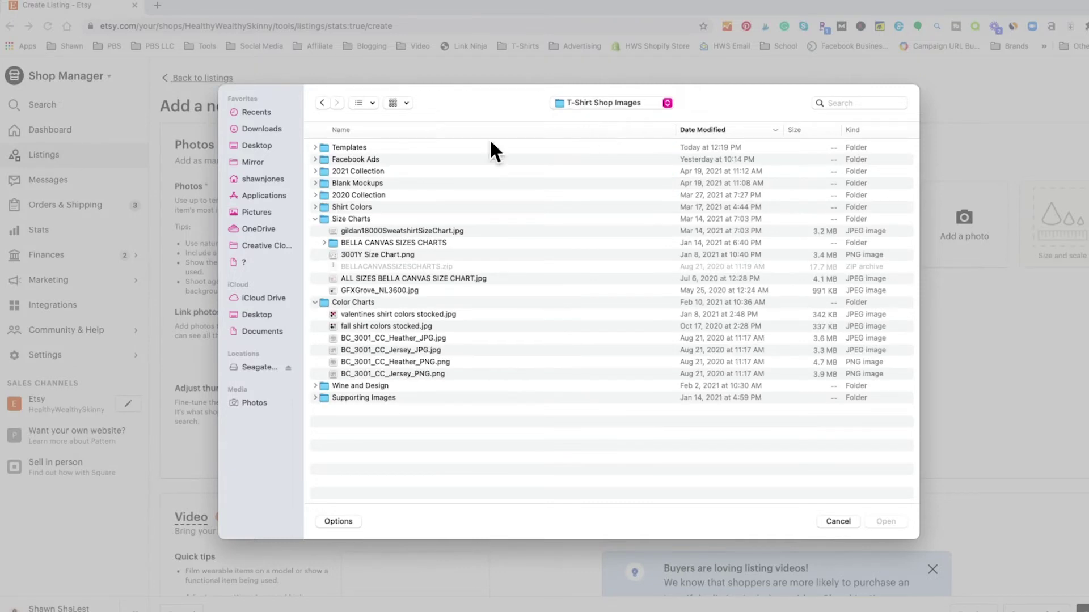
pyautogui.click(315, 218)
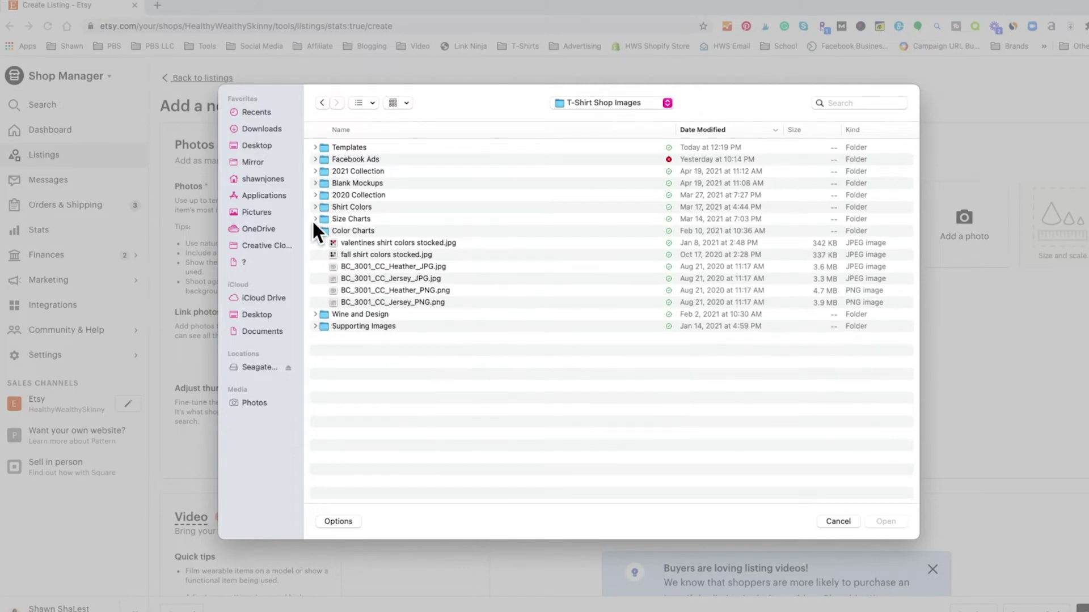
pyautogui.click(316, 231)
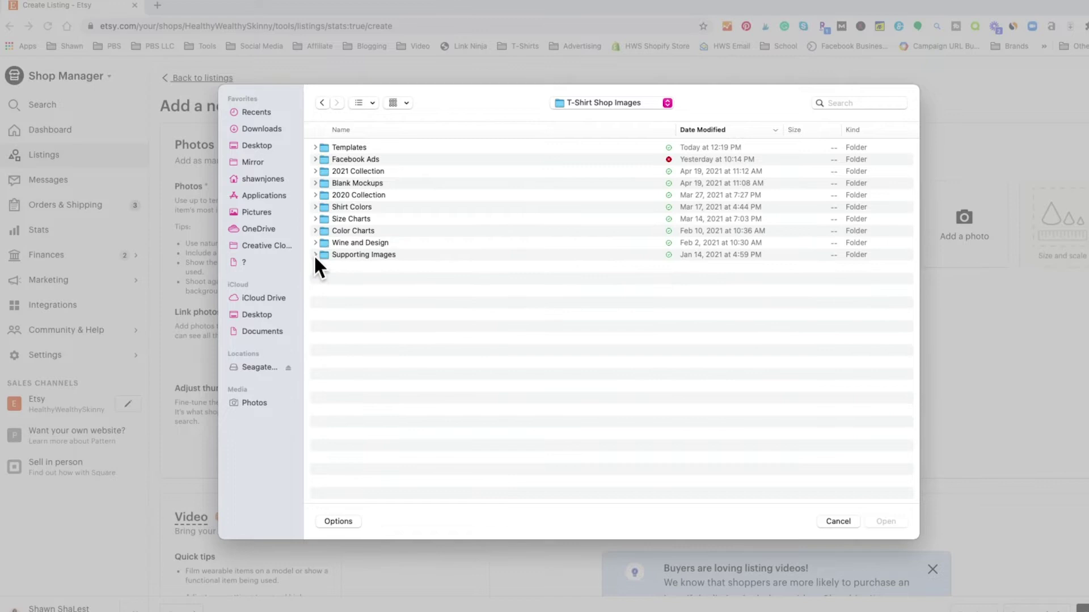
pyautogui.click(315, 254)
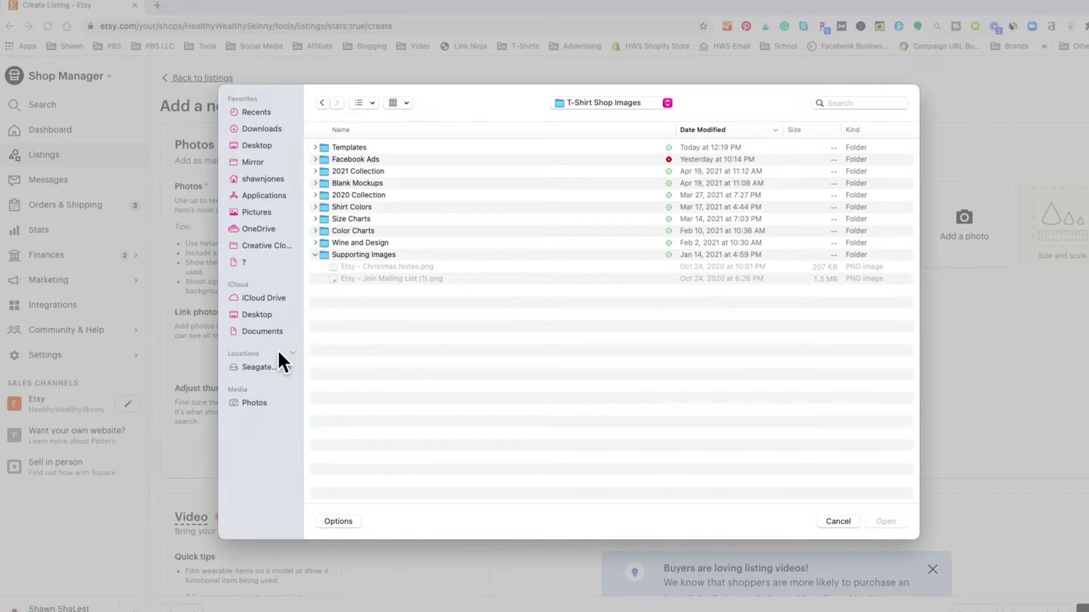
pyautogui.click(369, 280)
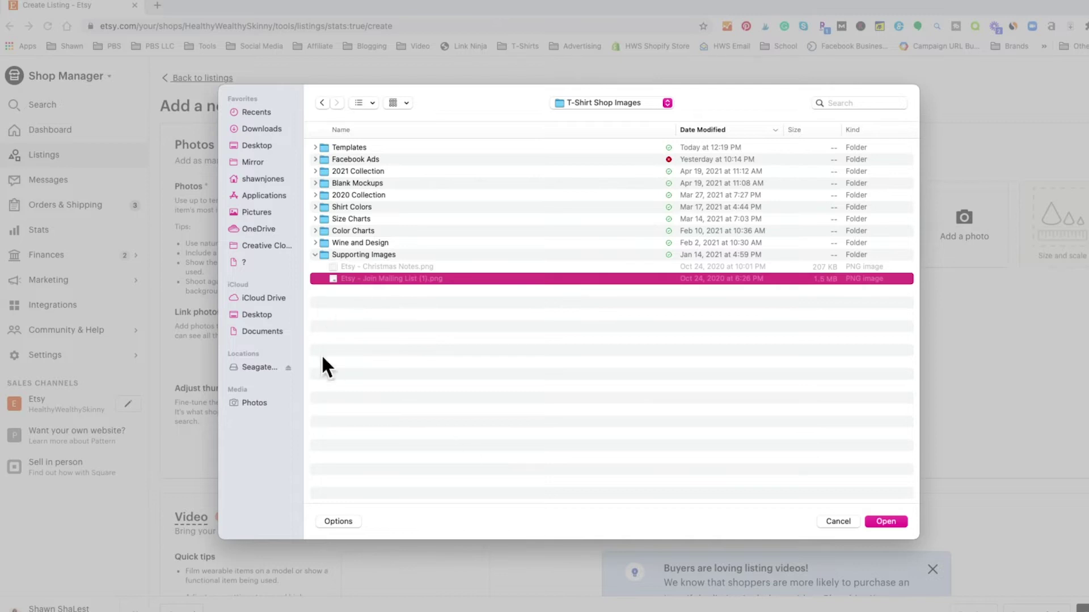
pyautogui.click(887, 521)
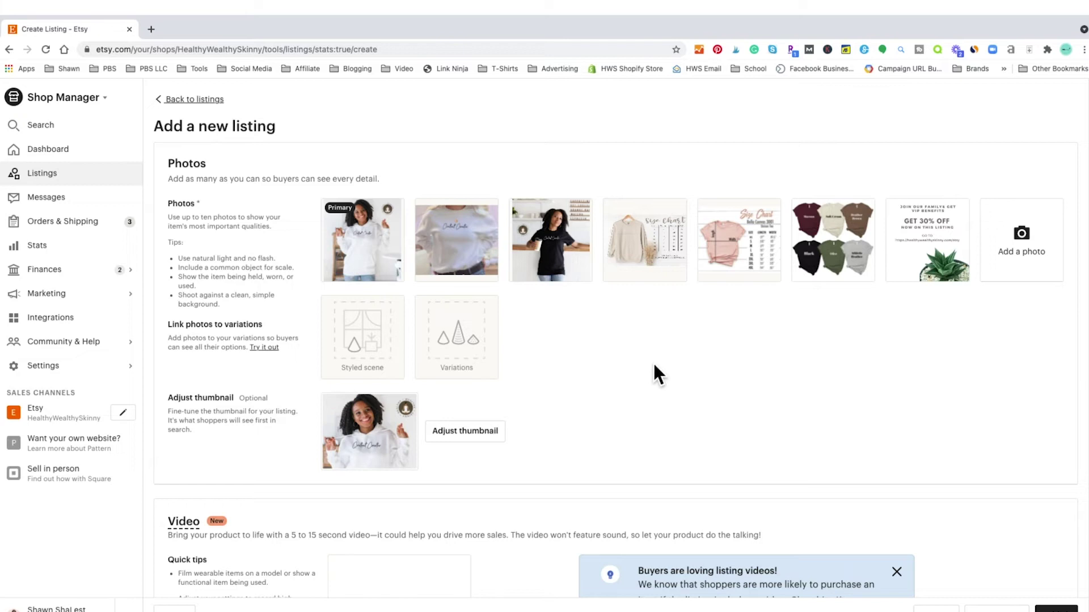
# Enter the listing title "Content Creator Shirt - Blogger Shirt - YouTuber - Influencer".
pyautogui.scroll(-1, 655, 367)
pyautogui.scroll(-2, 654, 375)
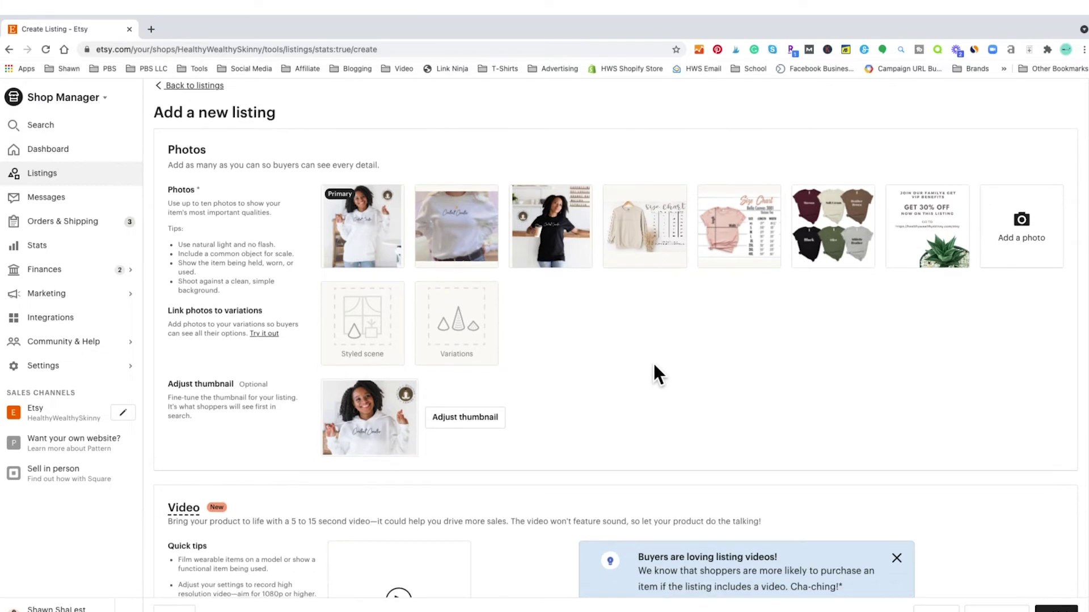
pyautogui.scroll(-5, 654, 364)
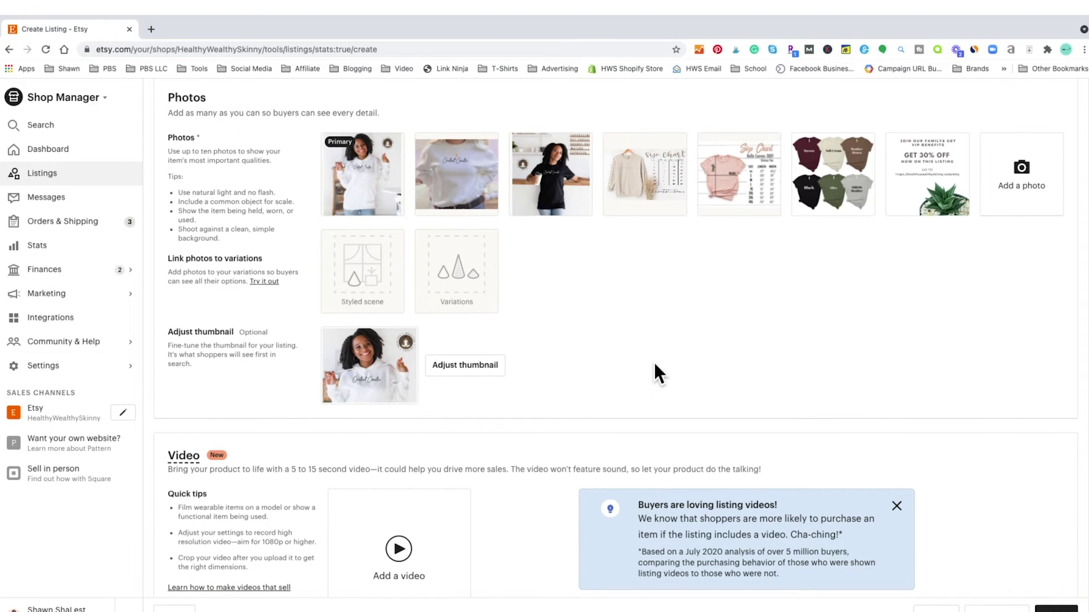
pyautogui.scroll(-2, 654, 367)
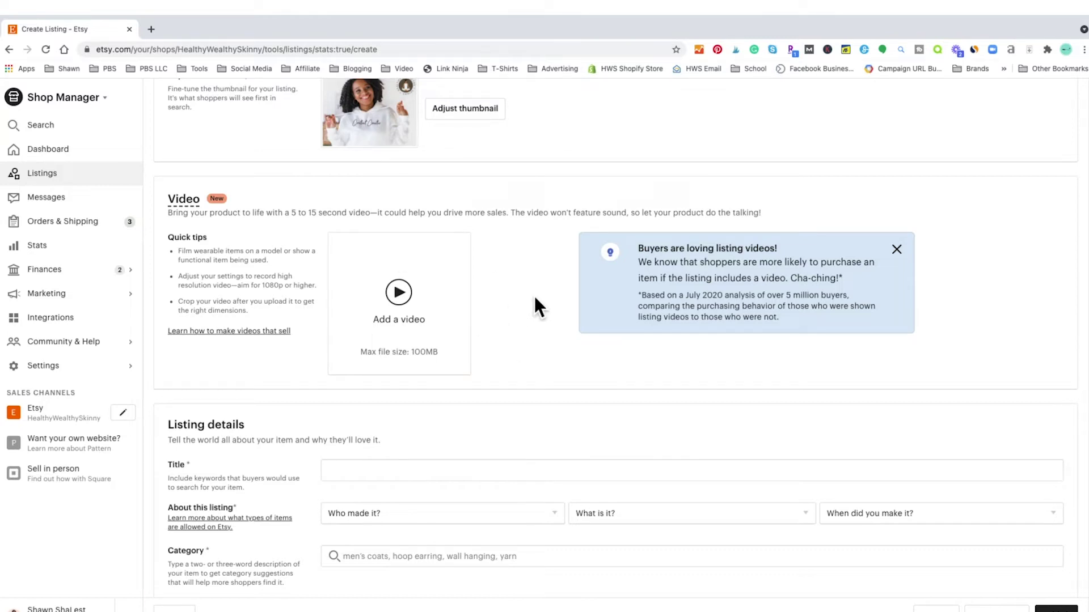
pyautogui.scroll(-1, 535, 305)
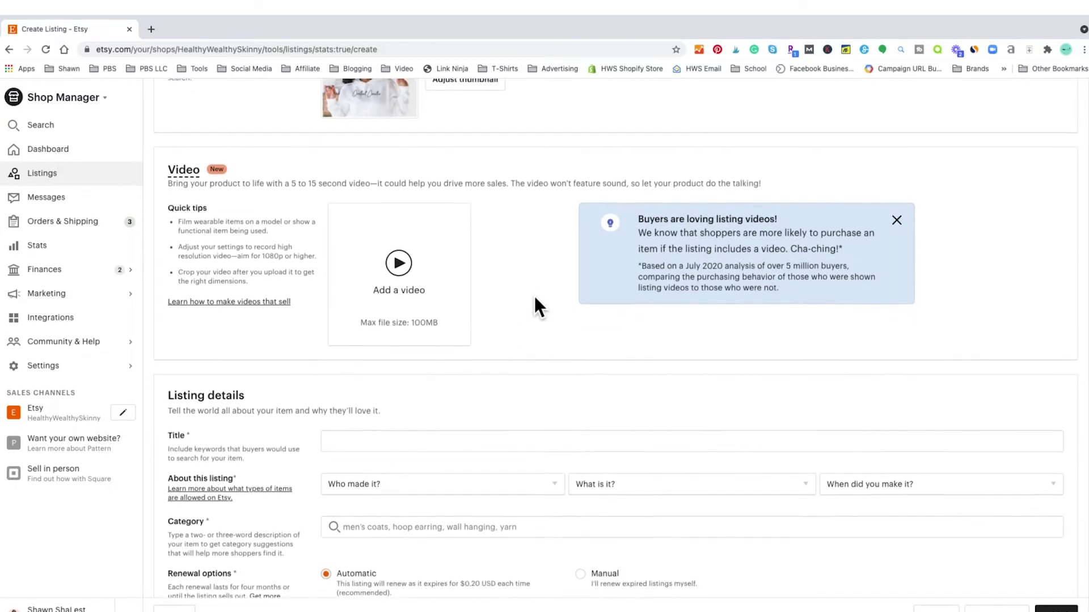
pyautogui.scroll(-6, 535, 305)
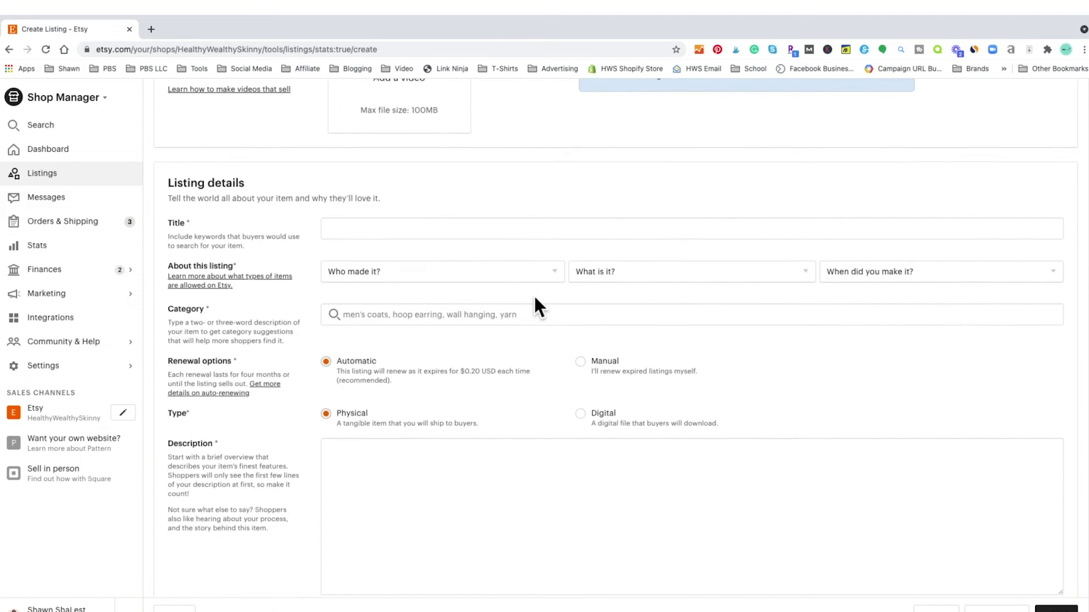
pyautogui.scroll(-1, 534, 296)
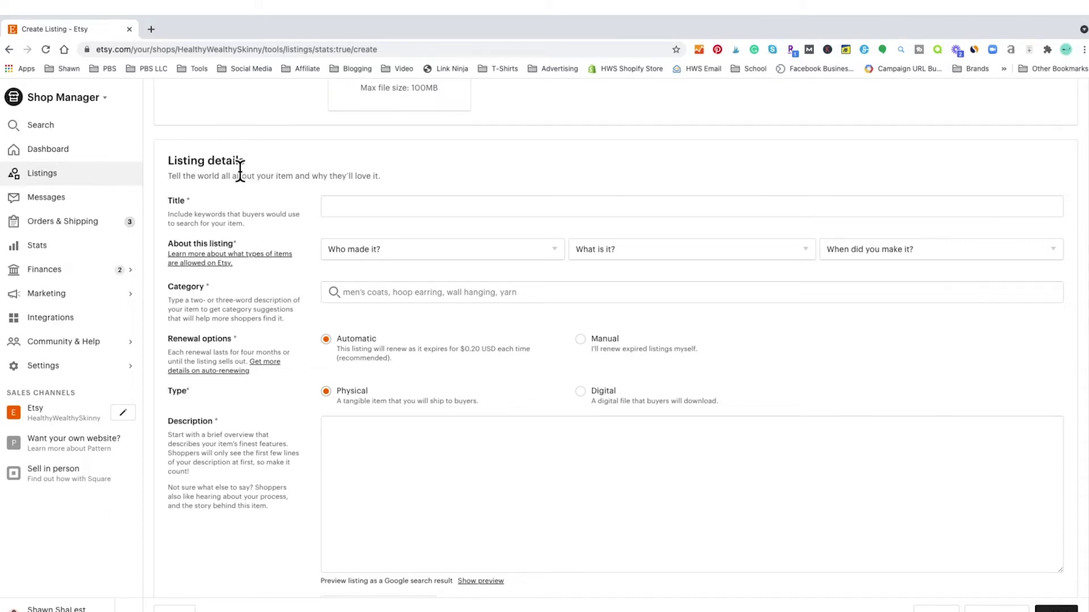
pyautogui.click(342, 209)
pyautogui.click(271, 199)
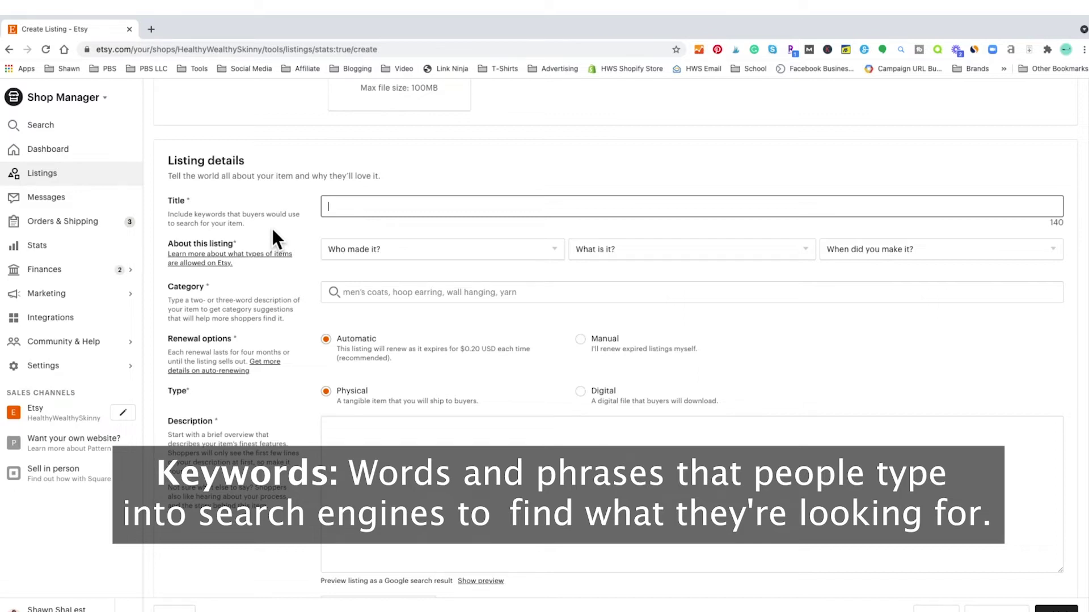
pyautogui.click(351, 208)
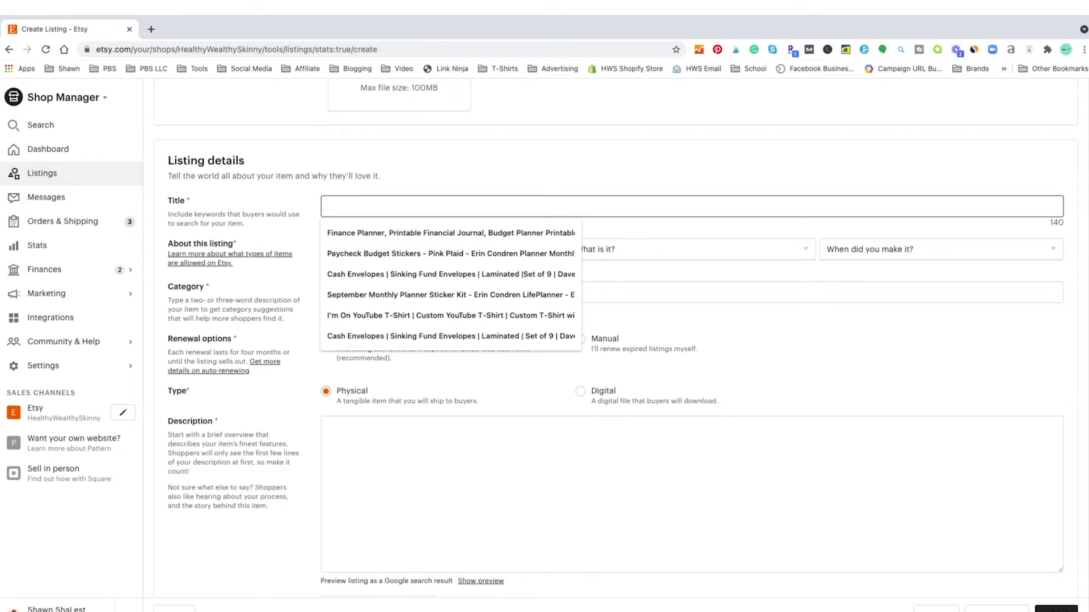
pyautogui.write('Content Creator Cha')
pyautogui.press('BackSpace')
pyautogui.press('BackSpace')
pyautogui.press('BackSpace')
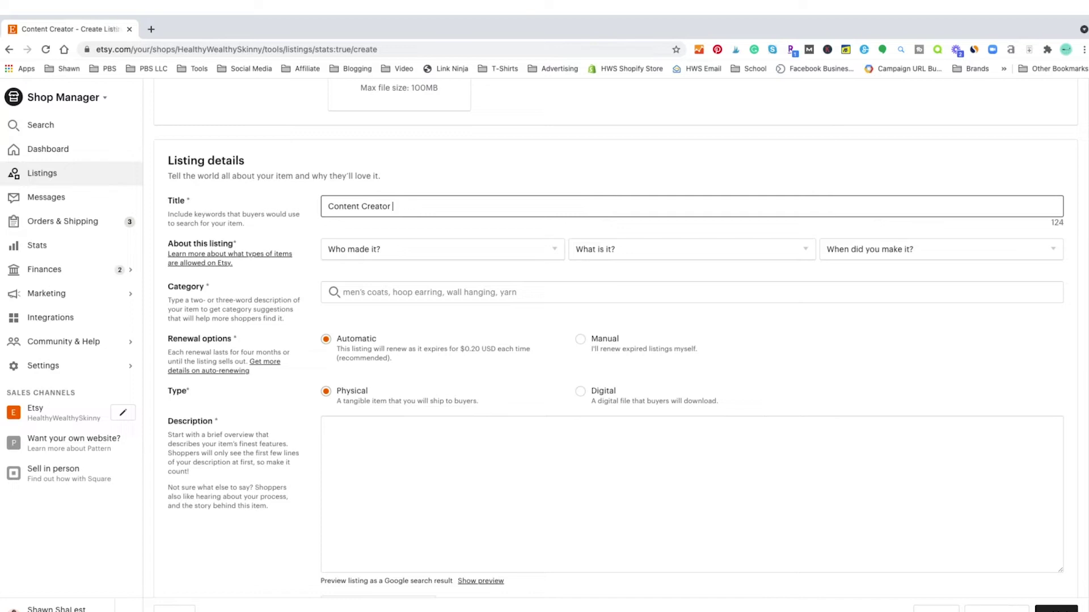
pyautogui.write('Shirt')
pyautogui.write('- Blogg')
pyautogui.press('BackSpace')
pyautogui.press('BackSpace')
pyautogui.write('gger Shirt')
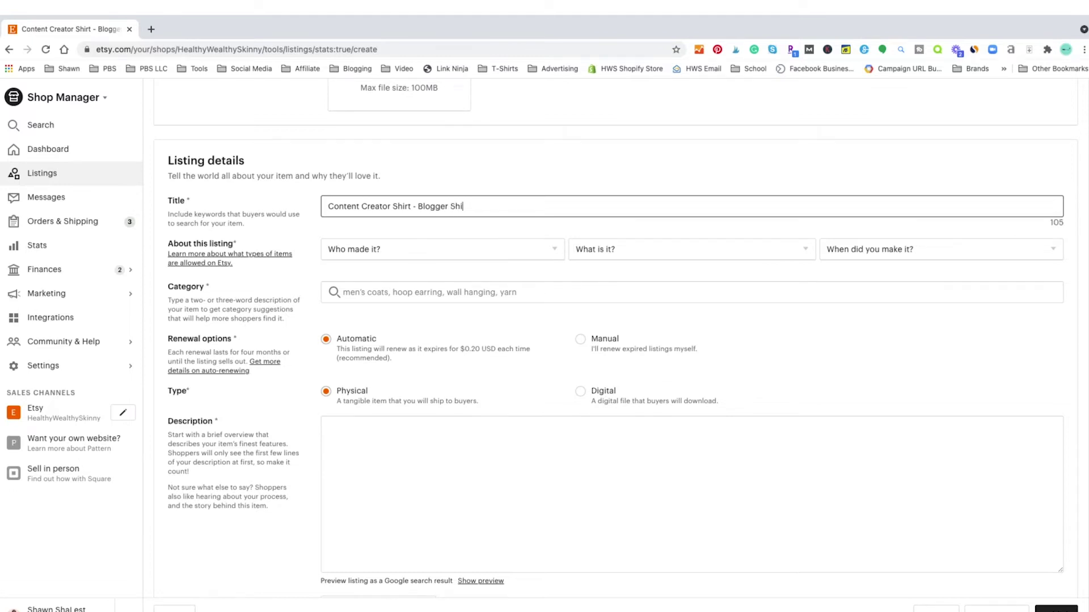
pyautogui.write(' - YouTuber - Influencer')
# Open the Etsy home page in a new browser tab and search for "content creator shirt".
pyautogui.click(154, 31)
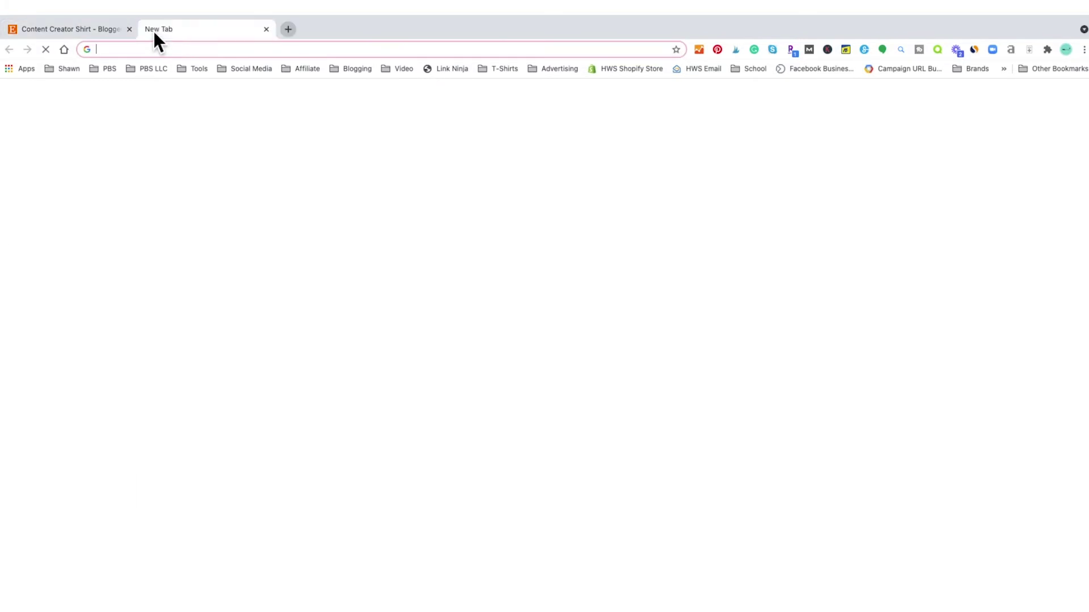
pyautogui.click(207, 51)
pyautogui.write('etsy')
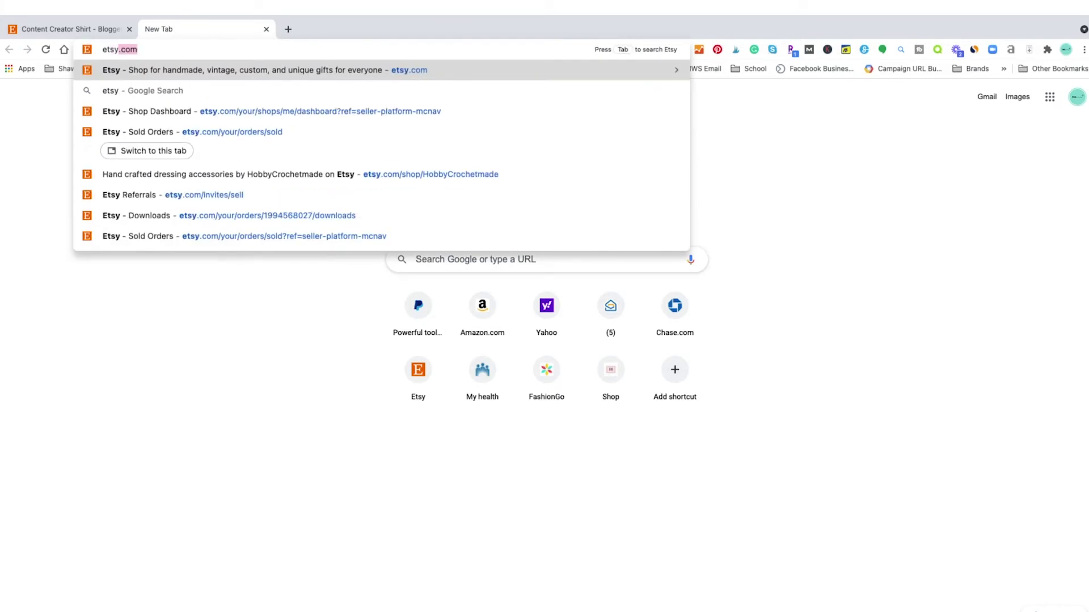
pyautogui.press('Return')
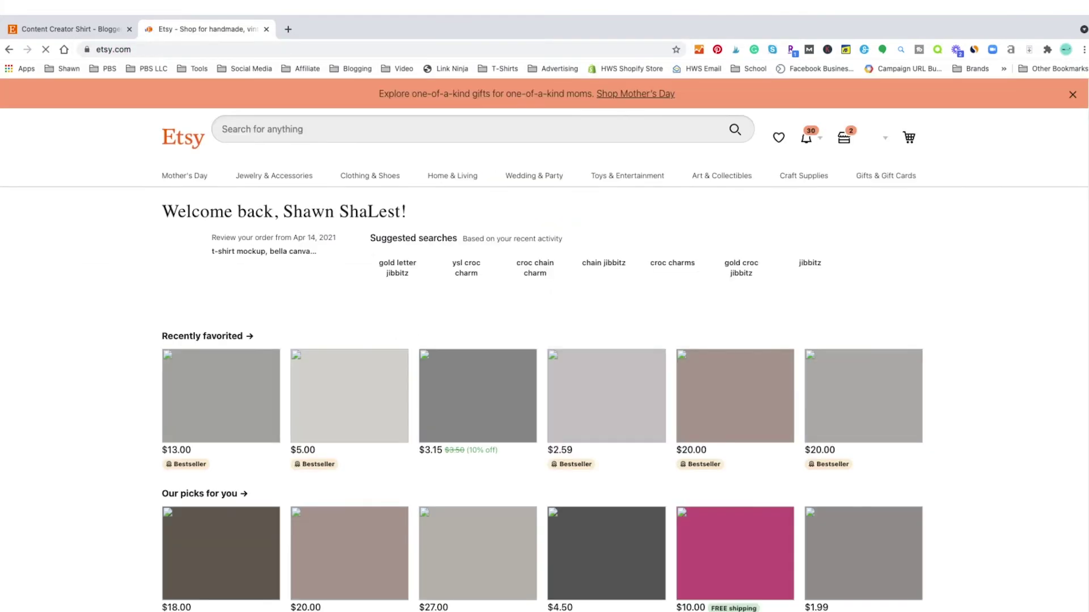
pyautogui.click(260, 129)
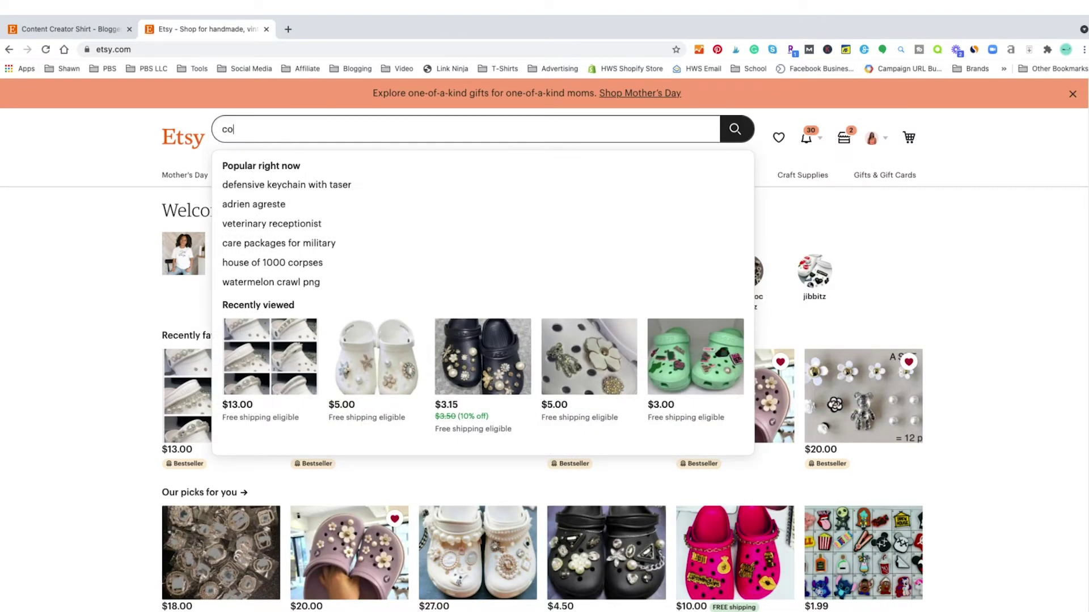
pyautogui.write('content c')
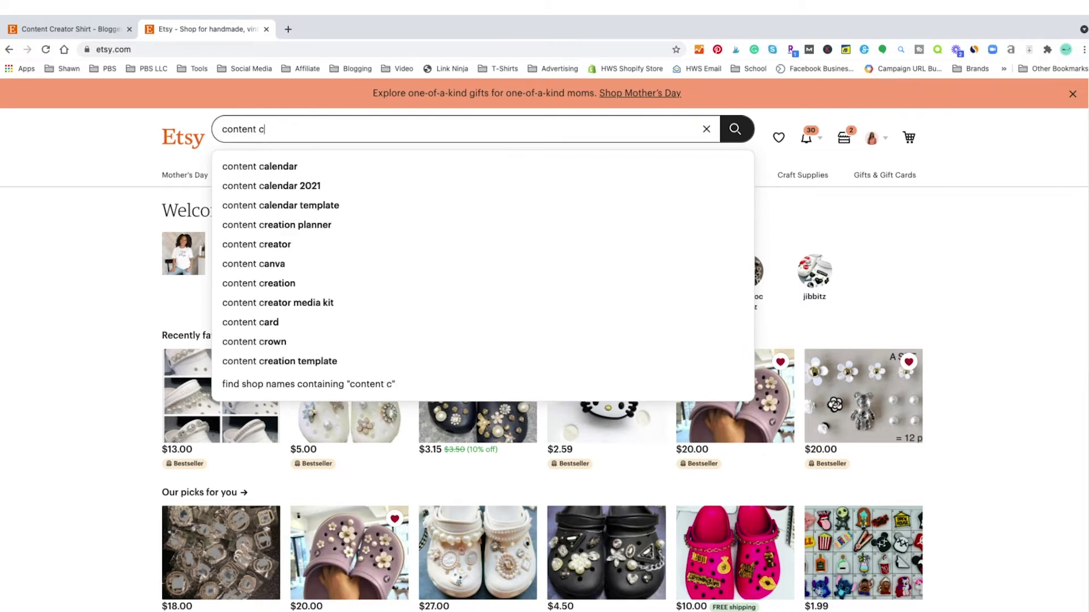
pyautogui.write('reator')
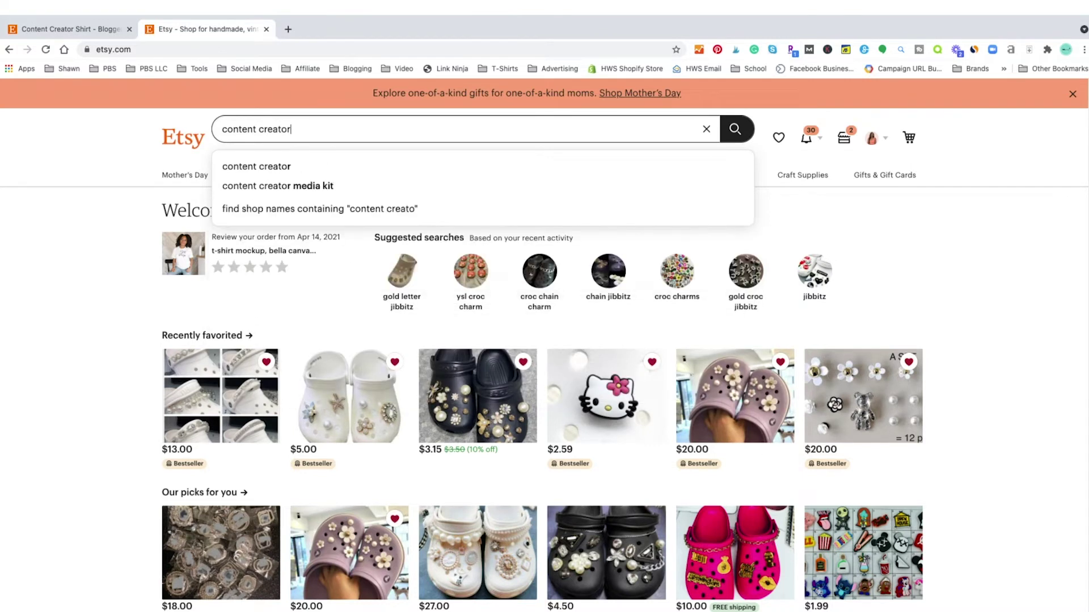
pyautogui.write(' shirt')
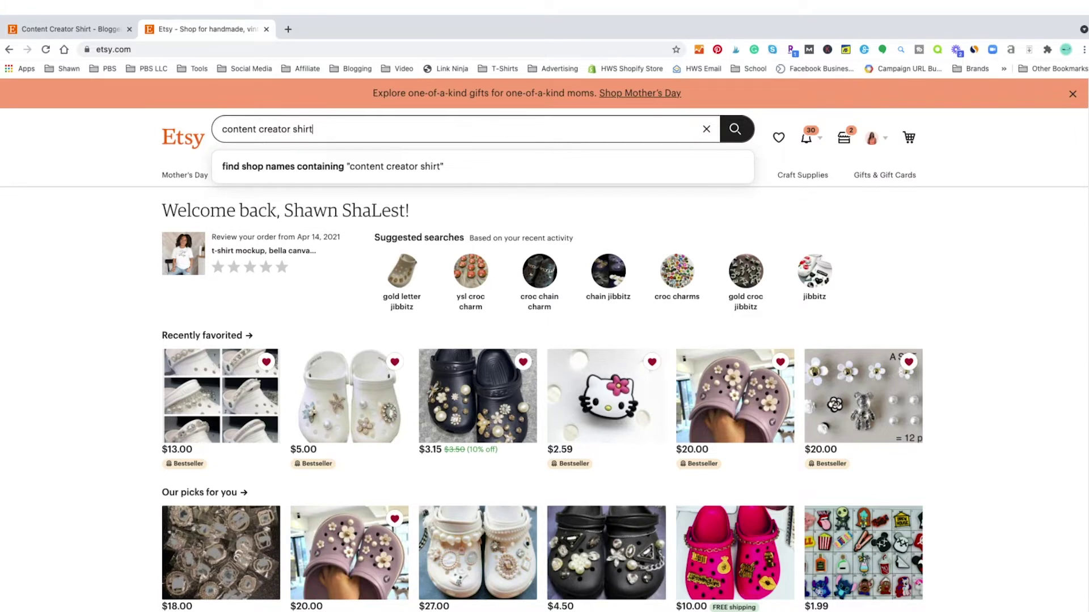
pyautogui.press('Return')
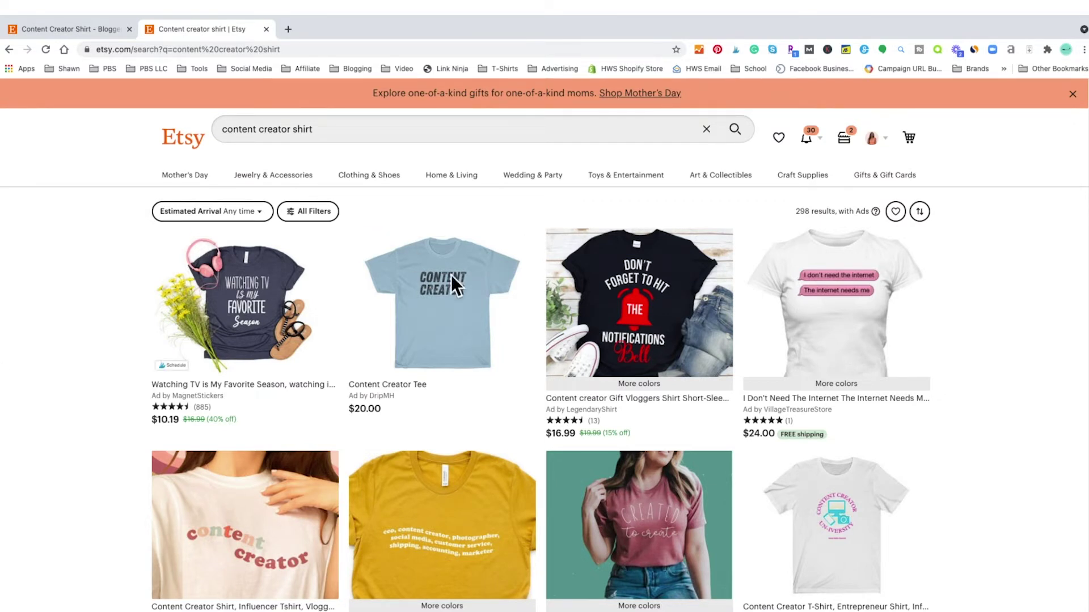
# Examine the competing shirt listings in the search results for the keywords used in their titles.
pyautogui.scroll(-1, 674, 261)
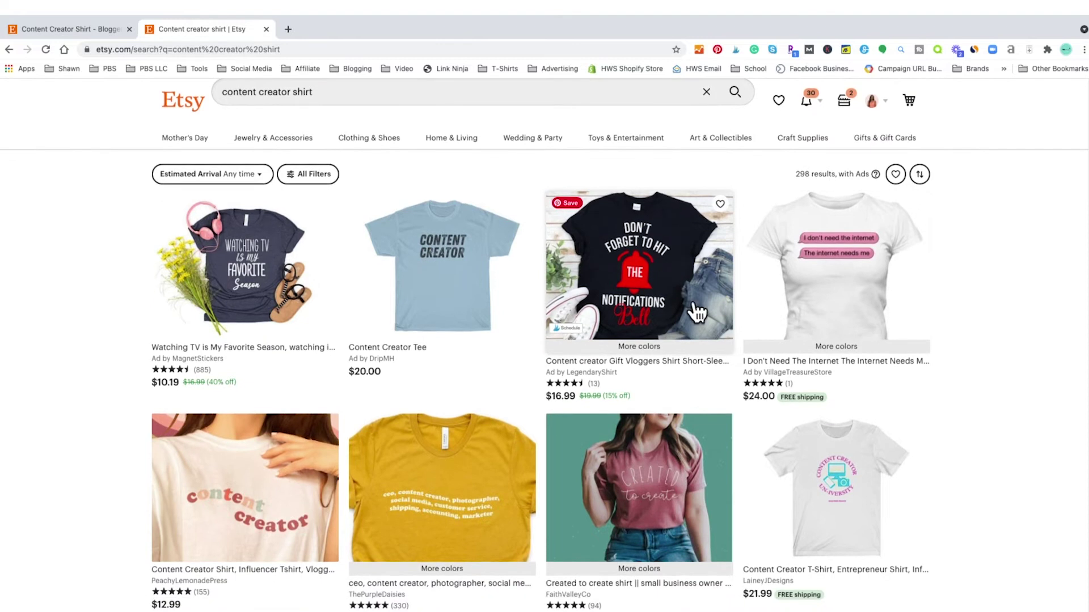
pyautogui.scroll(-2, 694, 311)
pyautogui.scroll(-2, 696, 310)
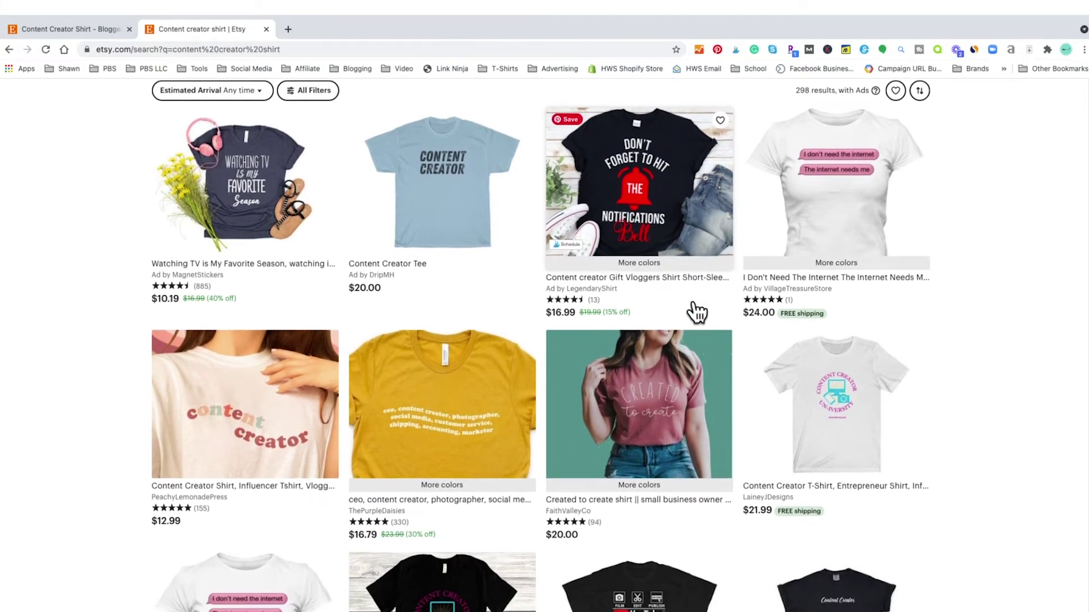
pyautogui.scroll(-2, 774, 413)
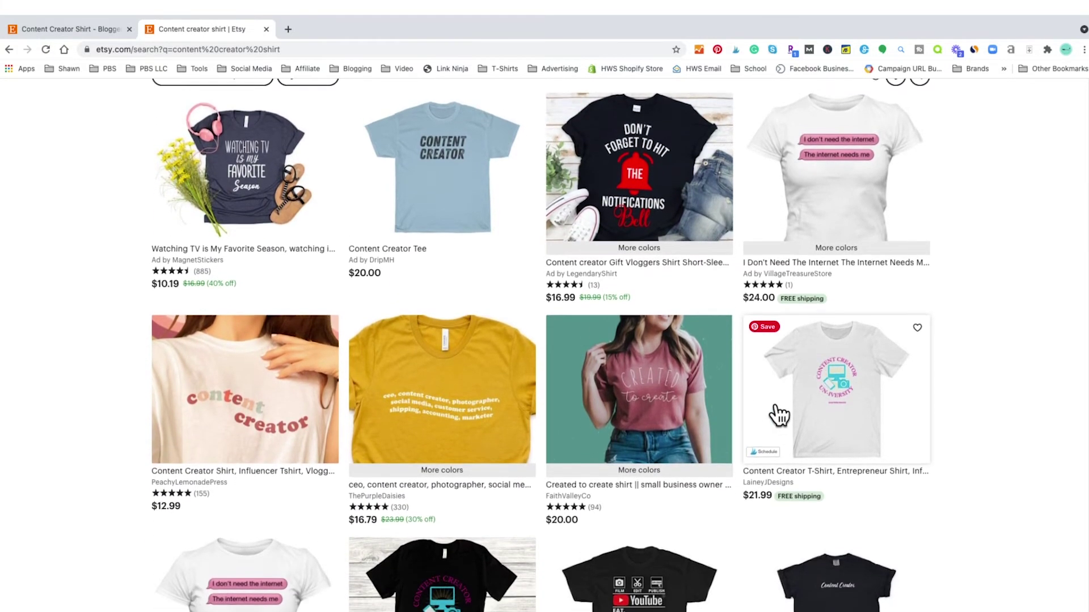
pyautogui.scroll(-3, 778, 414)
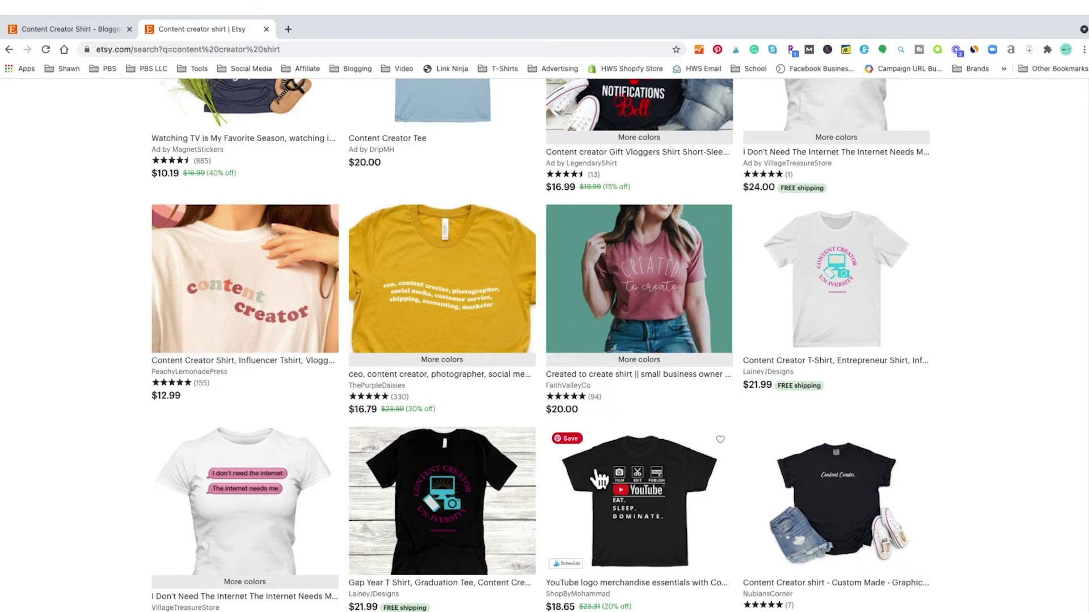
pyautogui.scroll(3, 599, 479)
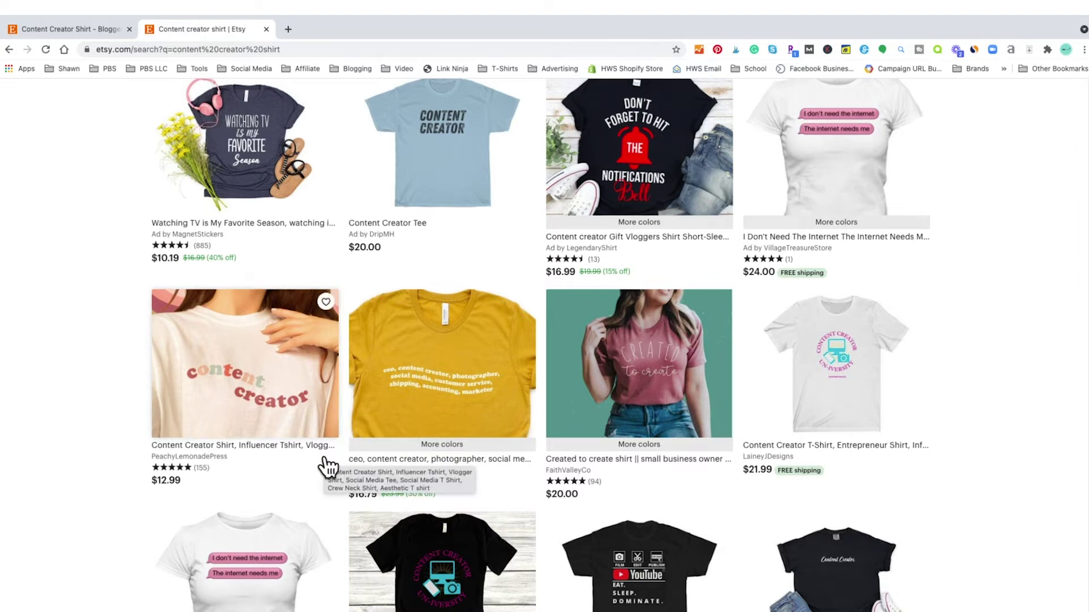
pyautogui.scroll(-1, 503, 481)
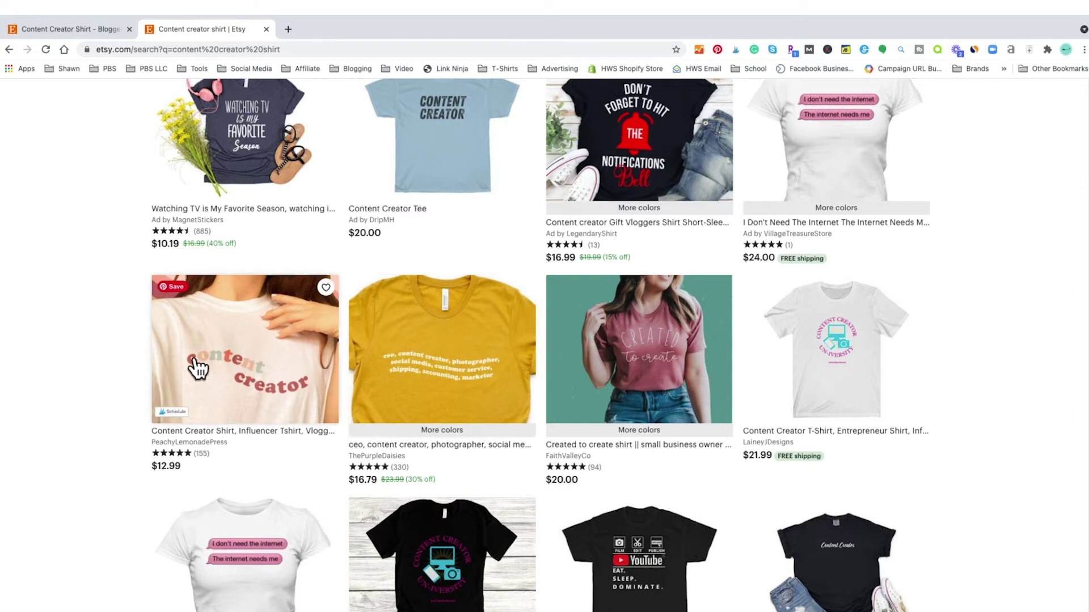
# Open the PeachyLemonadePress content creator shirt listing and examine its title and the related searches and categories for keywords.
pyautogui.click(223, 339)
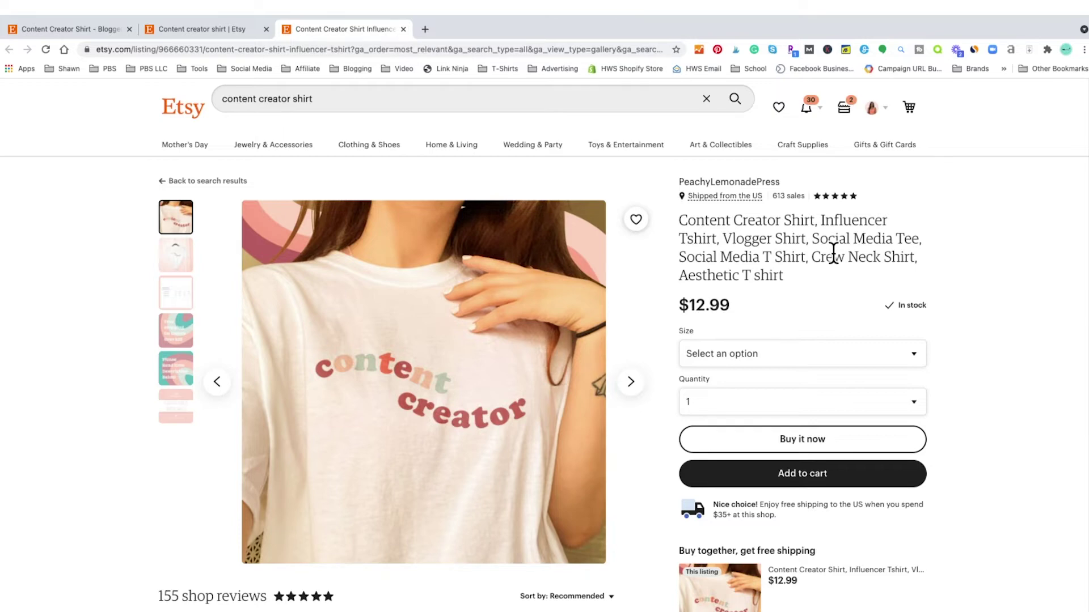
pyautogui.scroll(-7, 833, 255)
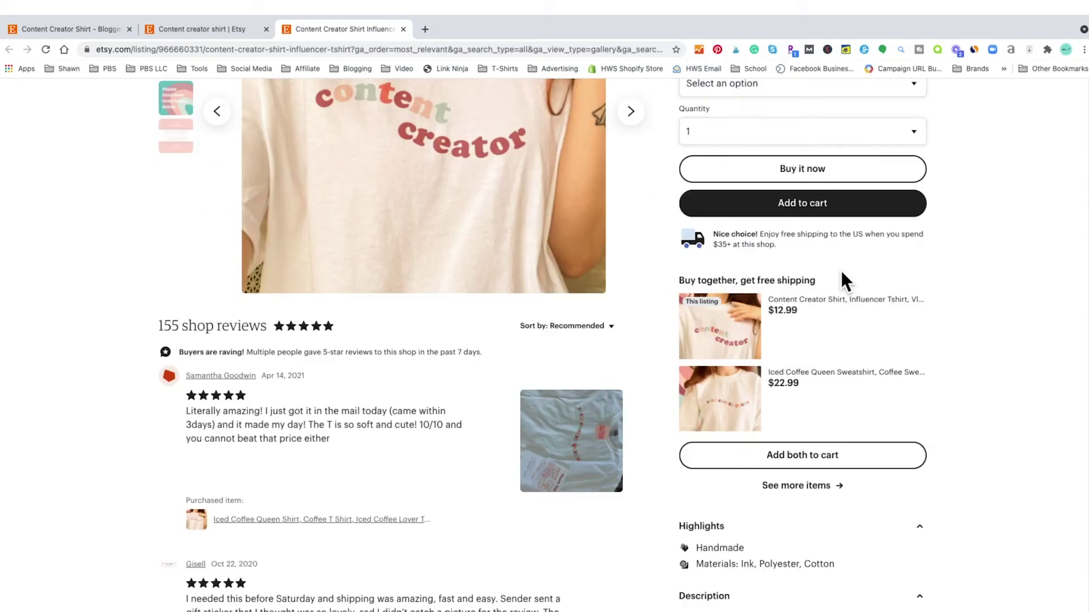
pyautogui.scroll(-14, 841, 266)
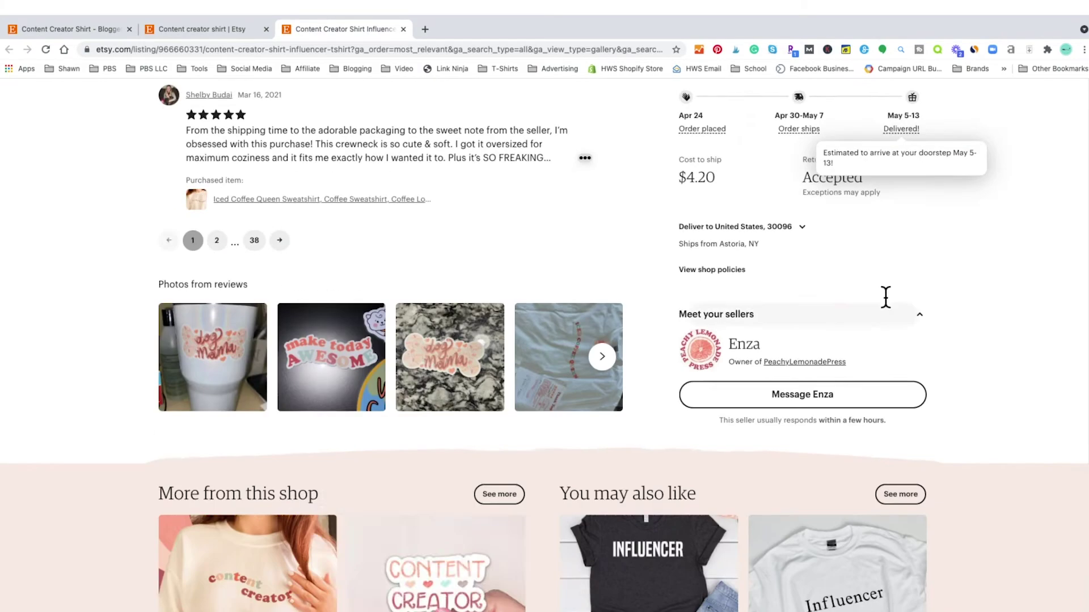
pyautogui.scroll(-2, 891, 306)
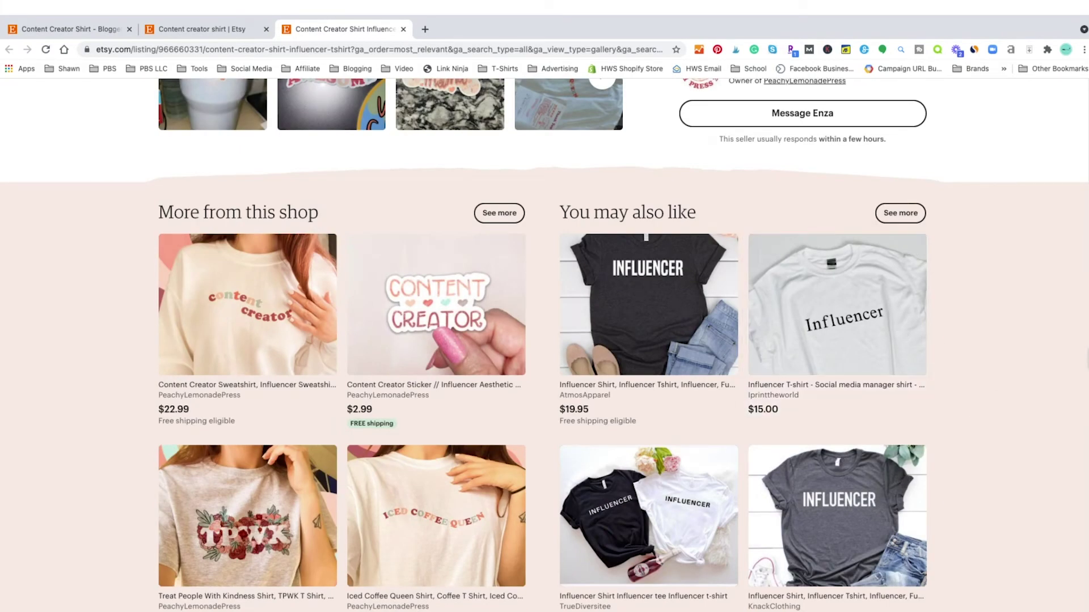
pyautogui.moveTo(1083, 348); pyautogui.dragTo(1083, 533)
pyautogui.scroll(3, 1083, 516)
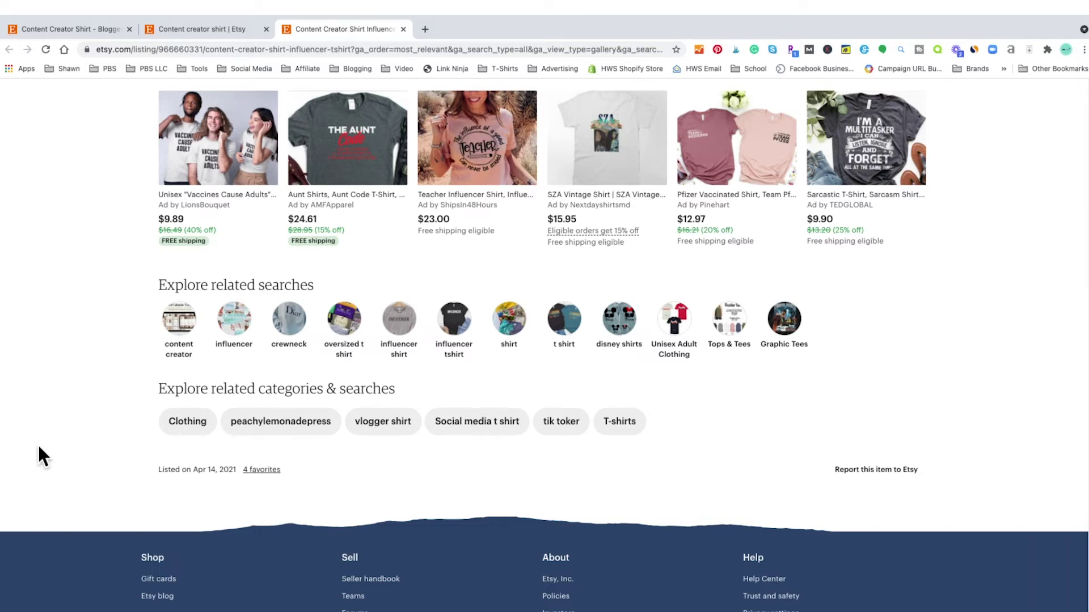
# Return to the draft listing and append "- Vlogger Shirt - Social Media T-Shirt" to its title.
pyautogui.click(63, 32)
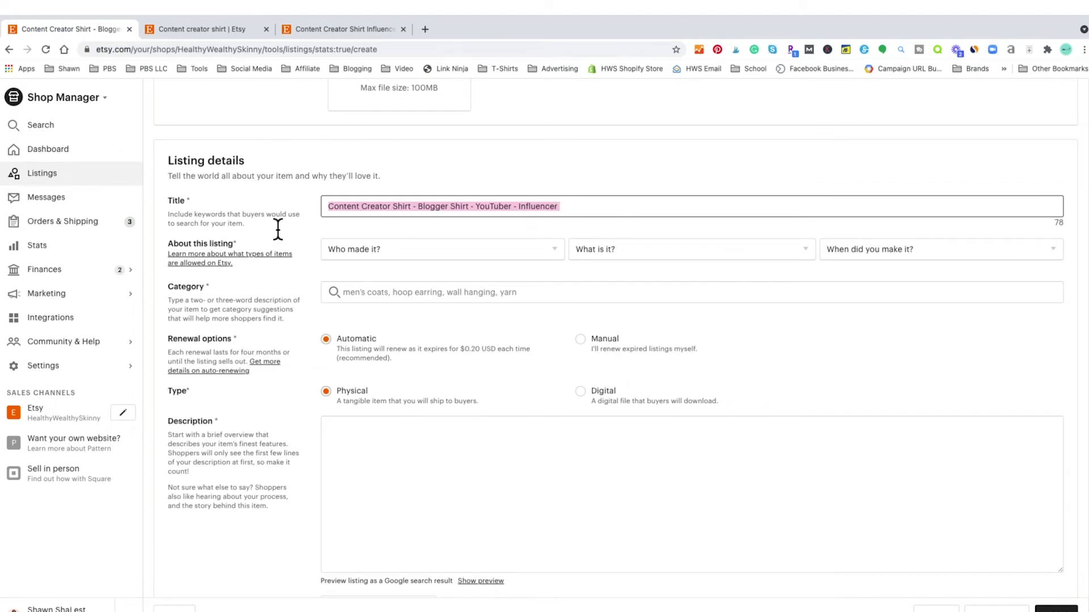
pyautogui.click(569, 207)
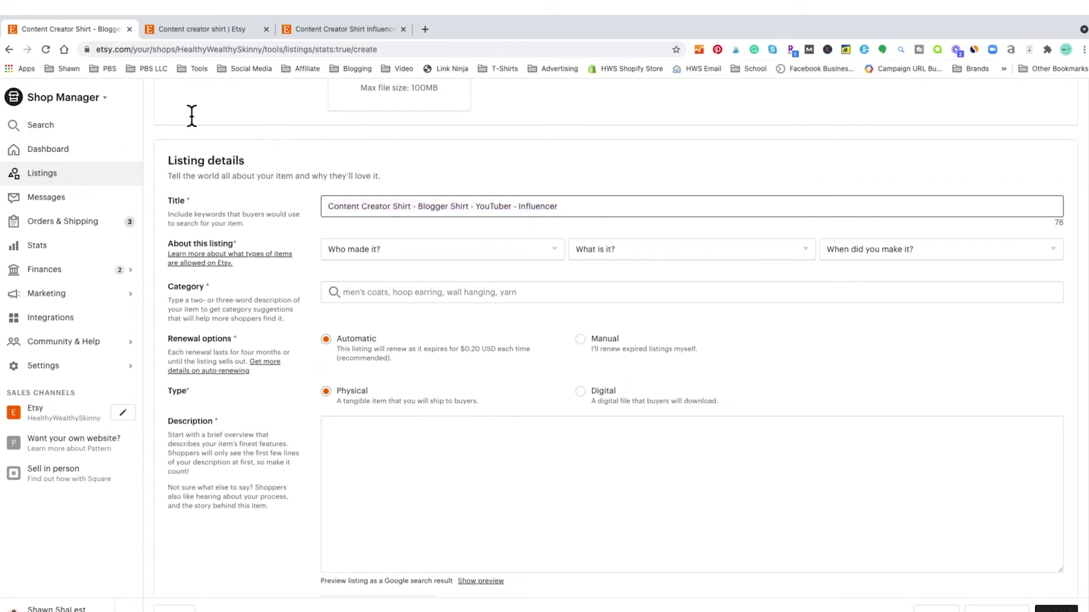
pyautogui.click(189, 1)
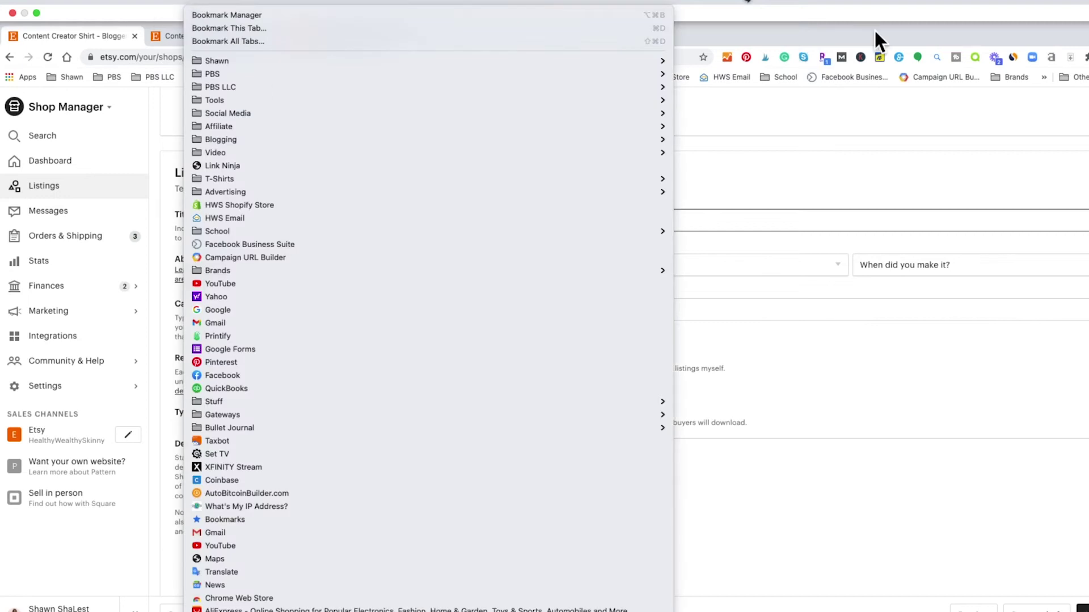
pyautogui.click(851, 39)
pyautogui.click(199, 35)
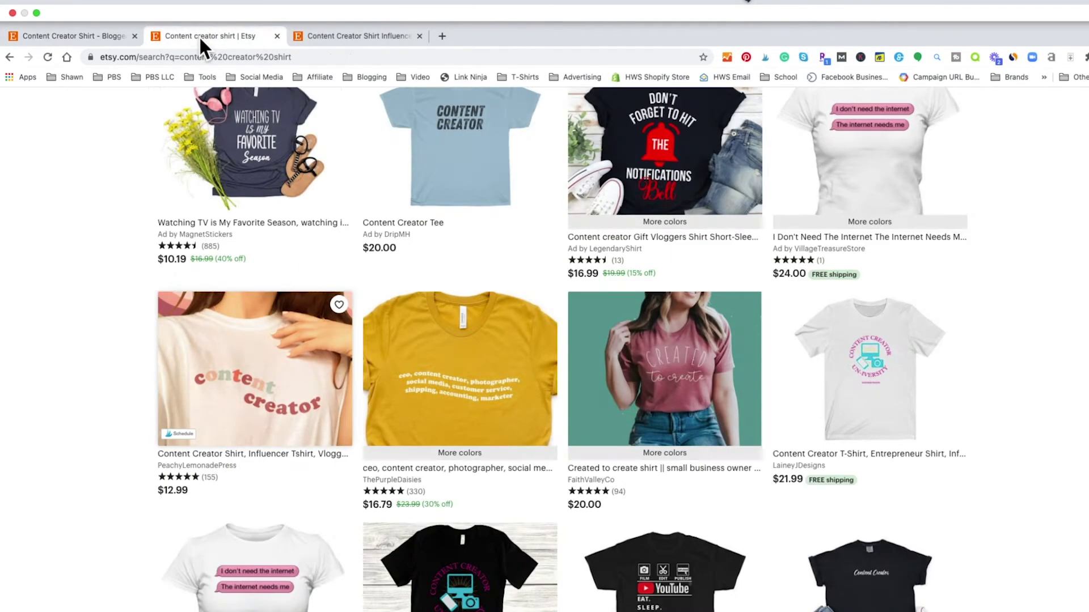
pyautogui.click(339, 35)
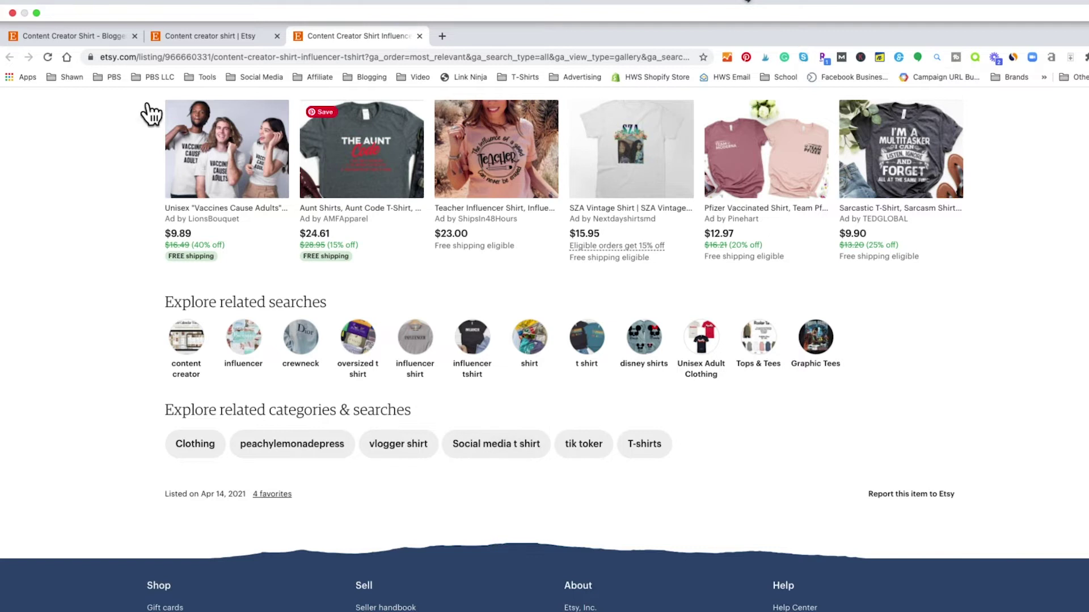
pyautogui.click(62, 39)
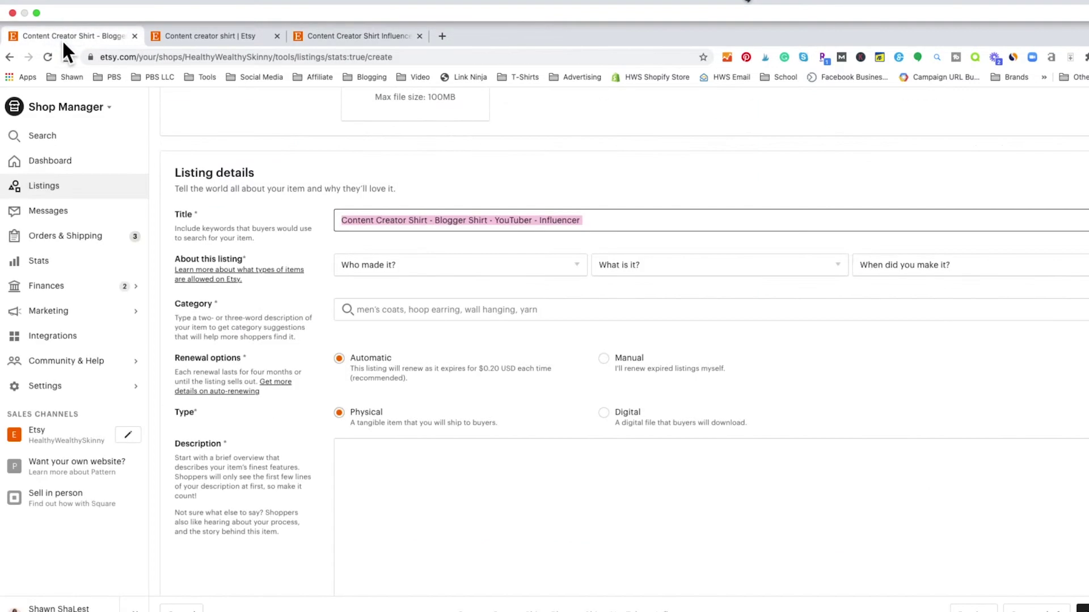
pyautogui.click(598, 225)
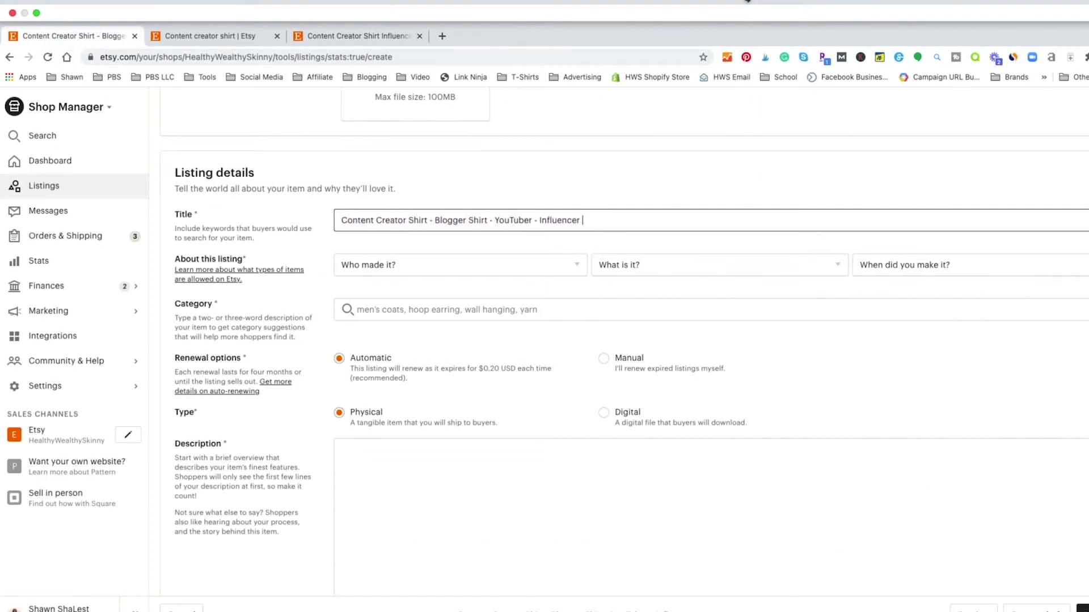
pyautogui.write('Vlogger Shirt - Social e')
pyautogui.press('BackSpace')
pyautogui.write('Med')
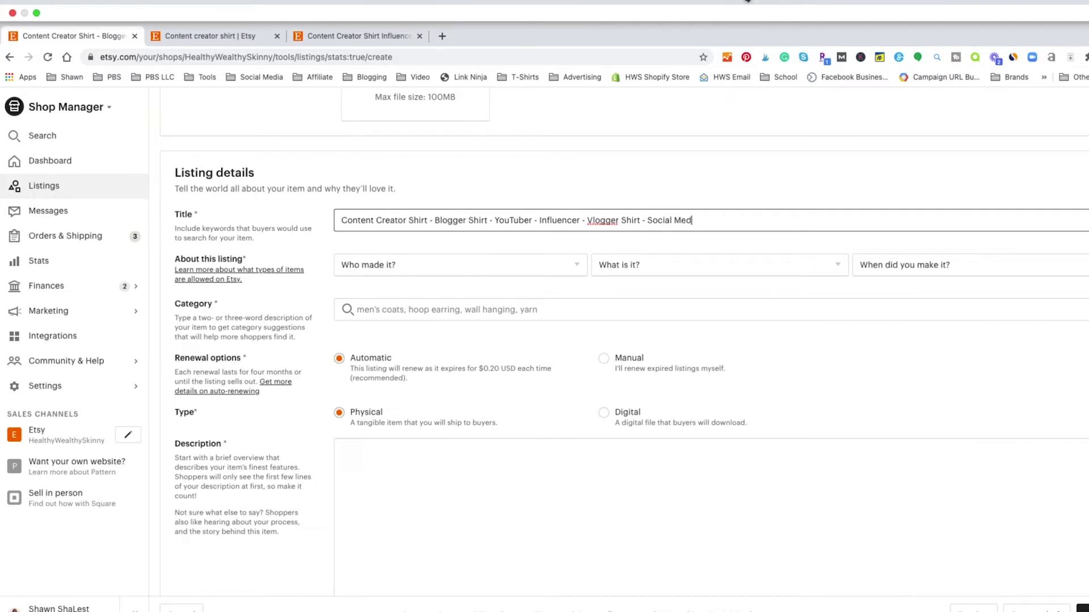
pyautogui.write('ia T-Shirt')
# Vary the title's product words to read "Blogger Tee", "YouTuber Sweatshirt" and "Influencer Hoodie".
pyautogui.moveTo(469, 221); pyautogui.dragTo(487, 220)
pyautogui.write('Tee')
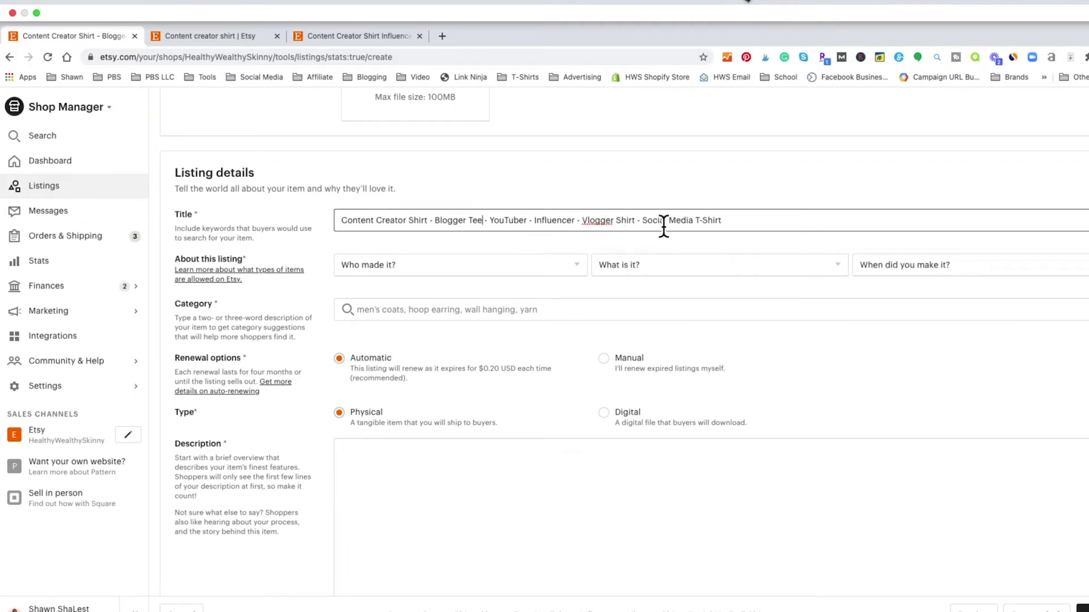
pyautogui.click(734, 221)
pyautogui.write('Sweatshir')
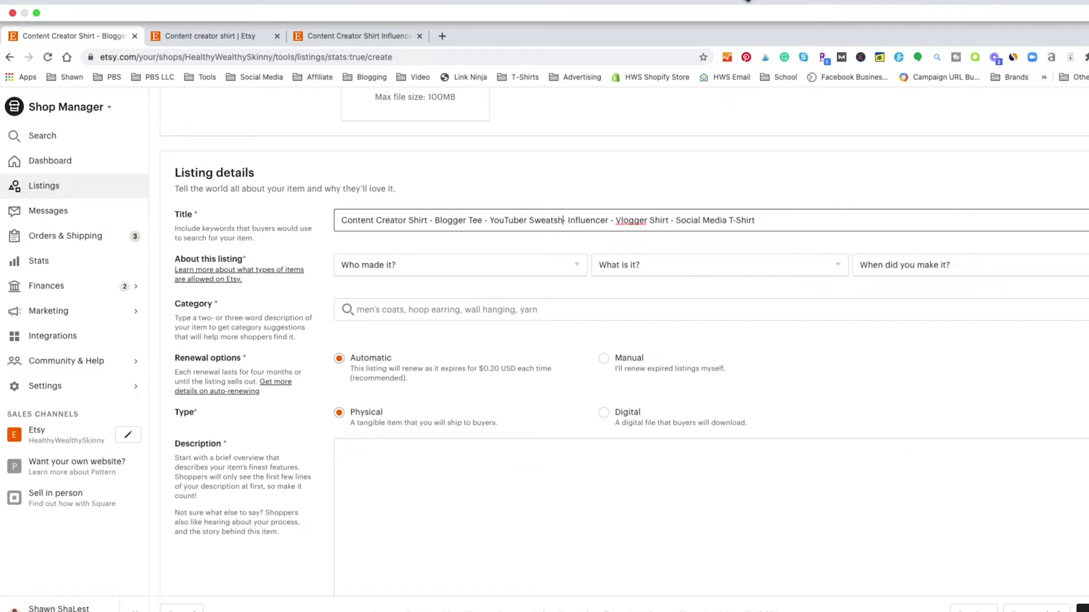
pyautogui.write('t -')
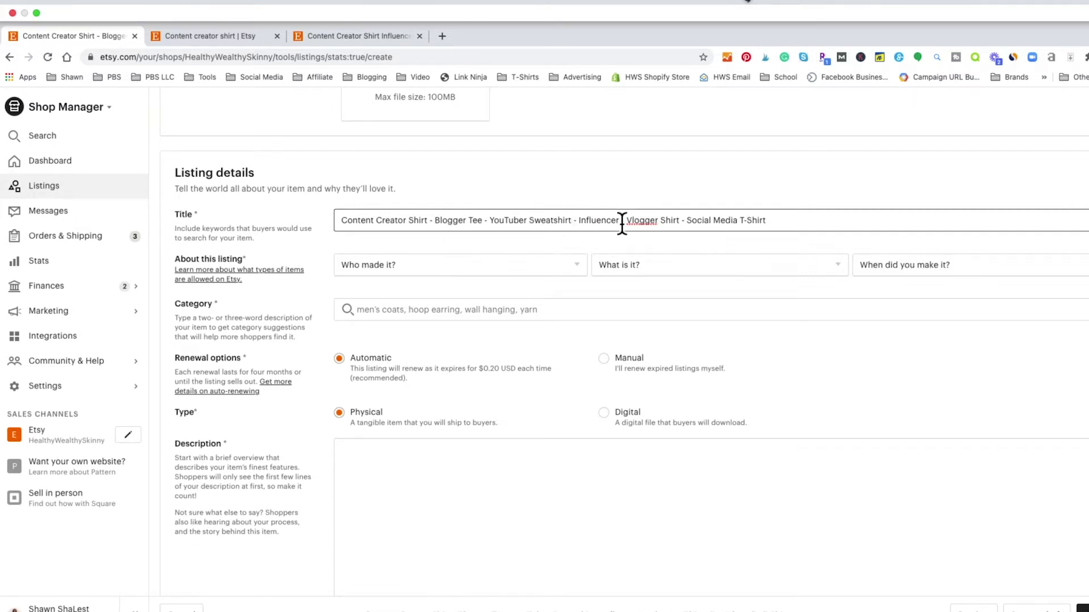
pyautogui.click(621, 221)
pyautogui.write('Hoodie')
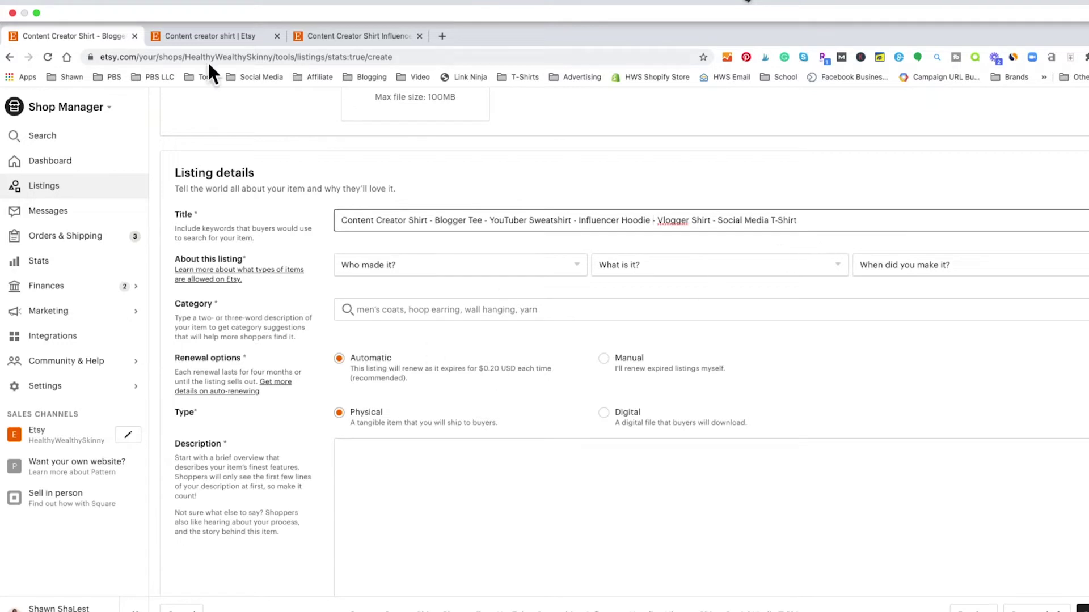
# Check the competing listing's related search wording and change "Social Media T-Shirt" in the draft title to "Social Media T Shirt".
pyautogui.click(362, 36)
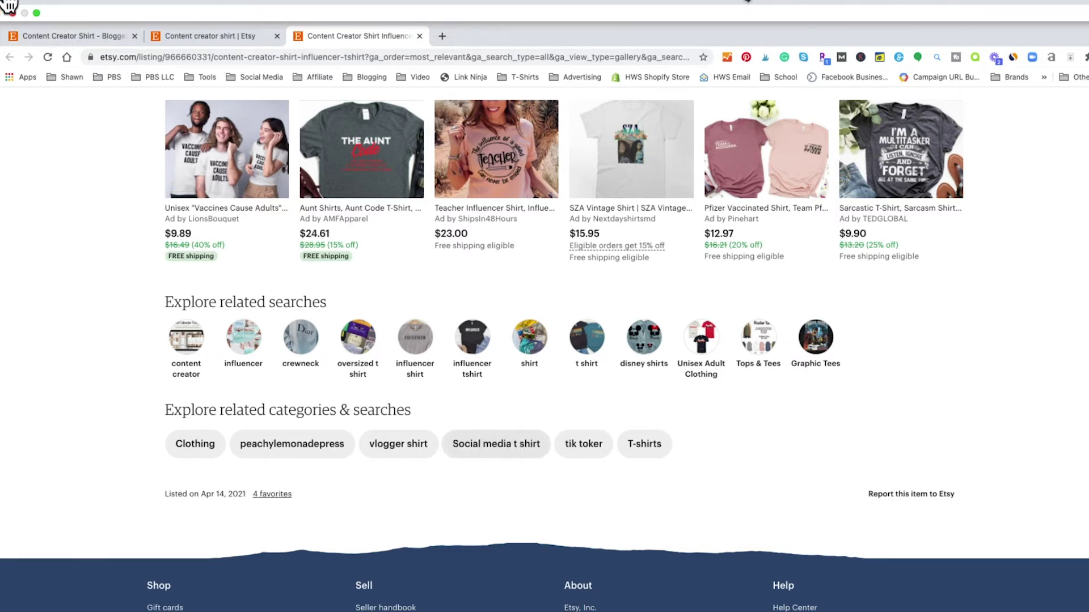
pyautogui.click(88, 40)
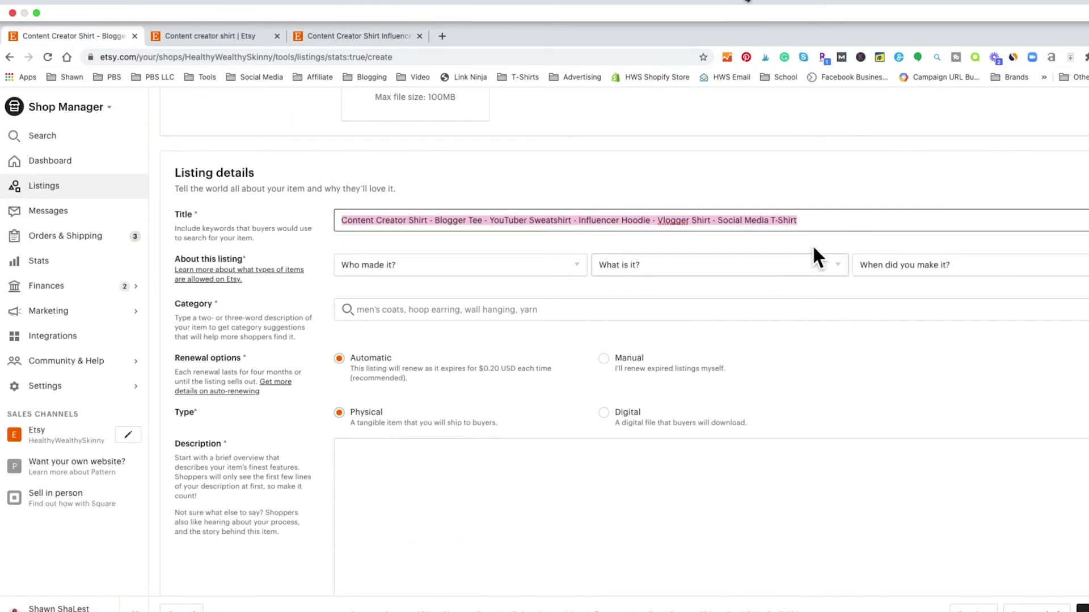
pyautogui.click(831, 224)
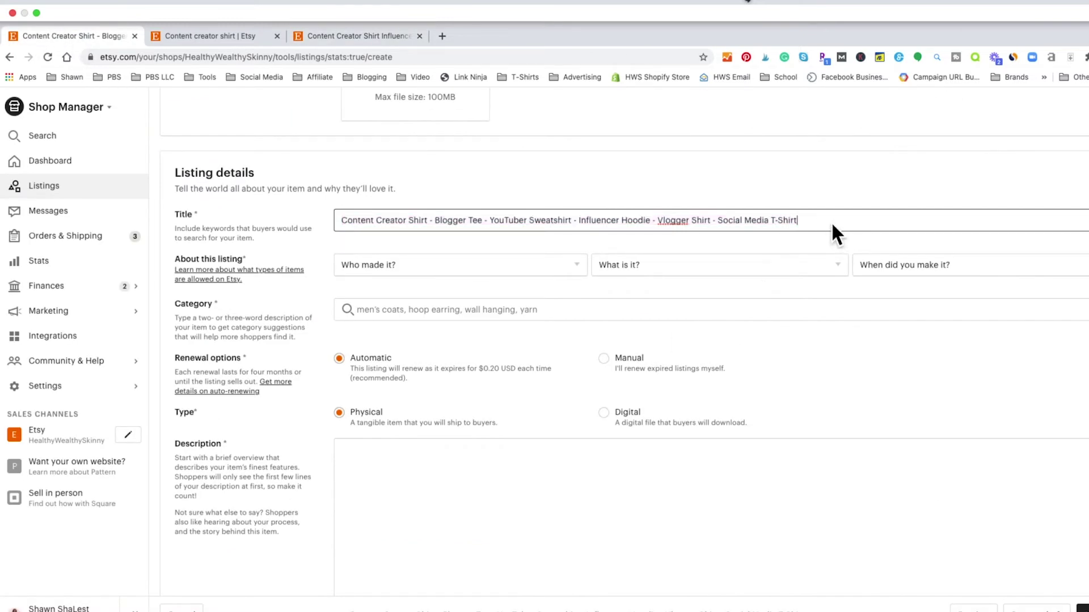
pyautogui.click(774, 221)
pyautogui.write('T-')
pyautogui.press('BackSpace')
# Consult the competing listing's related searches again and append "- Tik Toker" to the draft title.
pyautogui.click(383, 39)
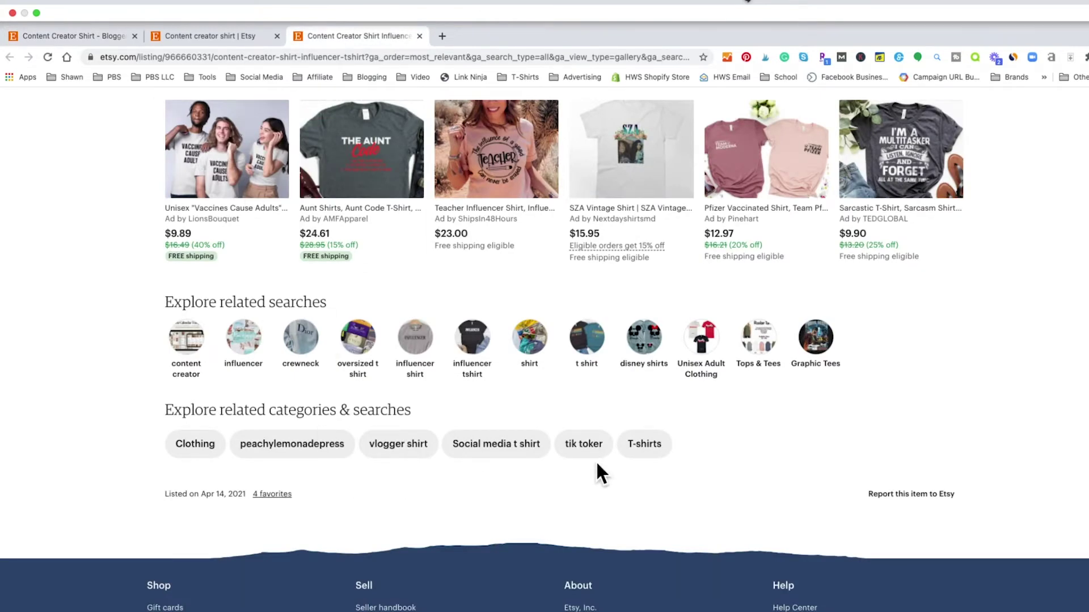
pyautogui.click(76, 34)
pyautogui.click(806, 221)
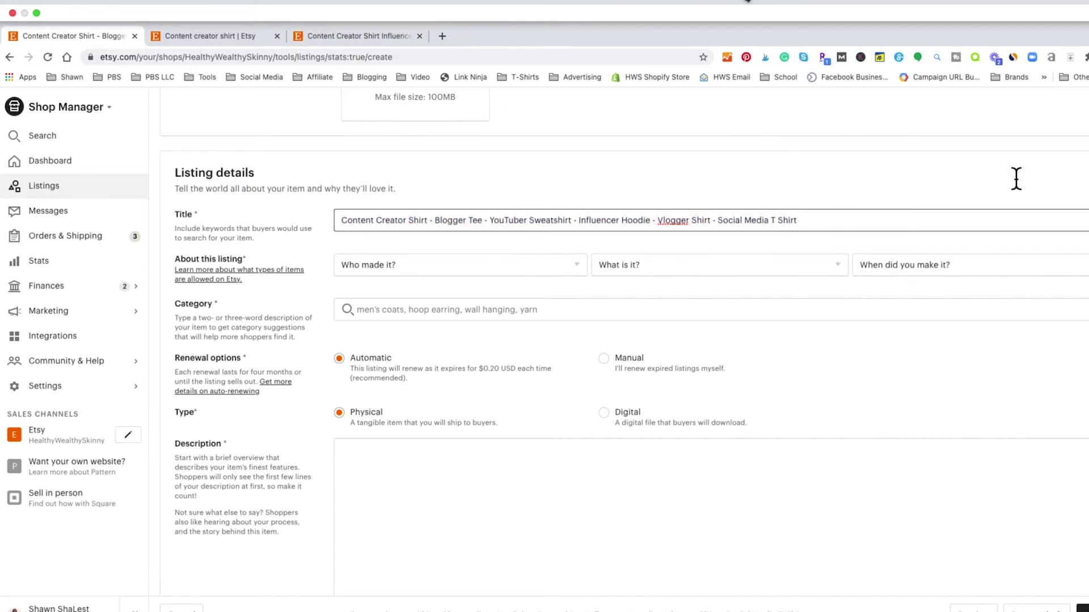
pyautogui.write('- Tik Toker')
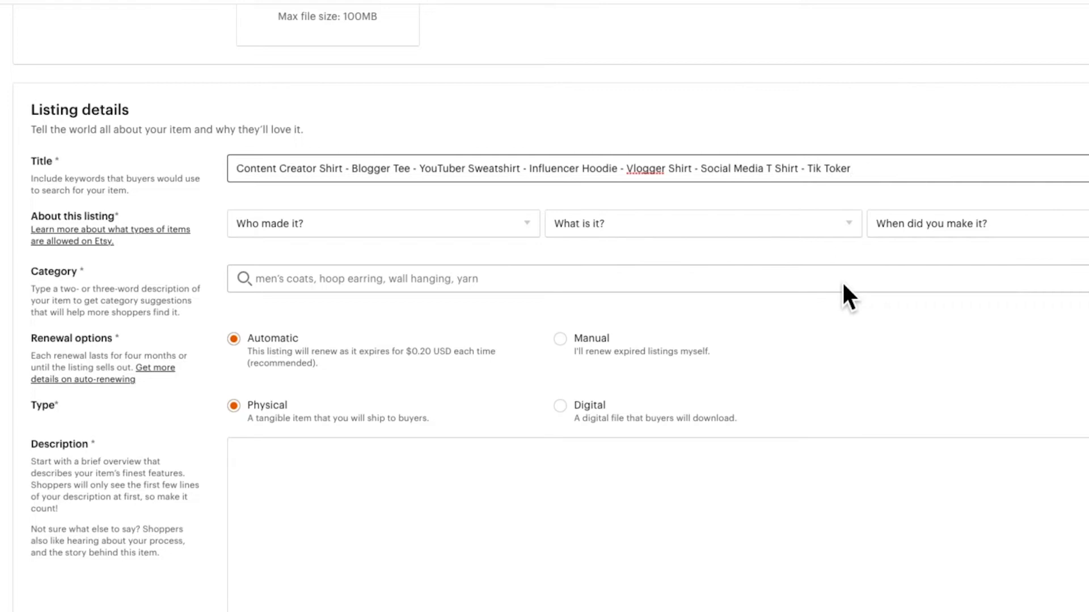
# Describe the item under About this listing as made by "I did", "A finished product" and "Made To Order".
pyautogui.scroll(-1, 843, 284)
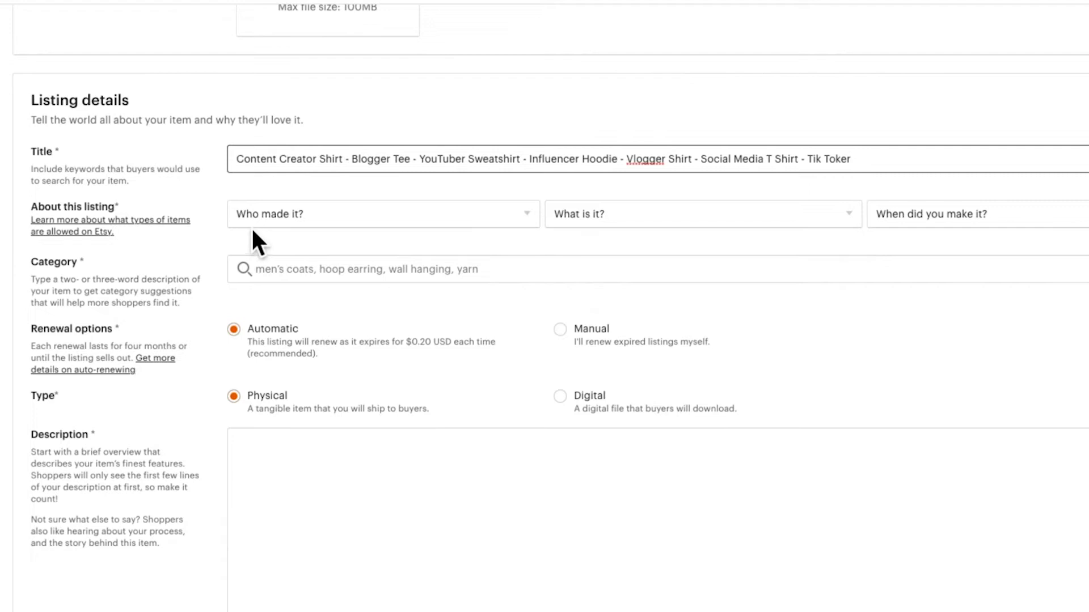
pyautogui.click(522, 214)
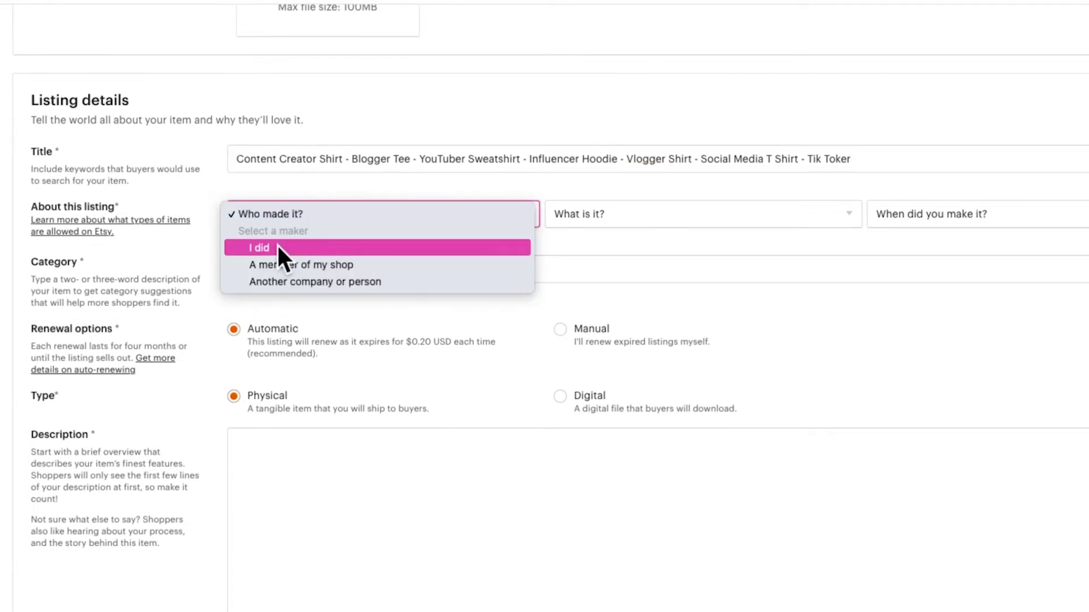
pyautogui.click(263, 247)
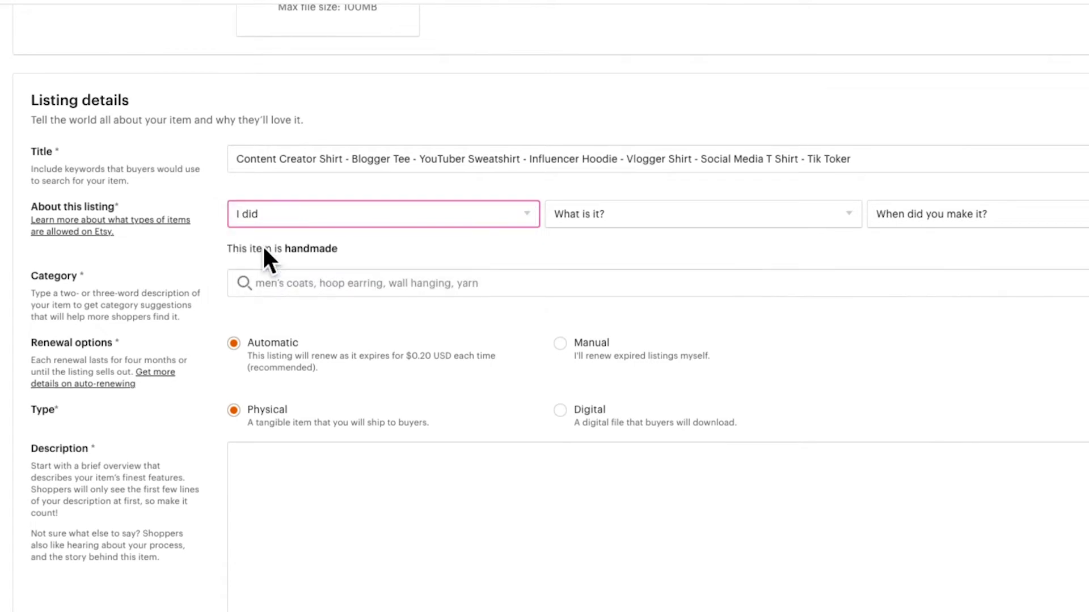
pyautogui.click(834, 214)
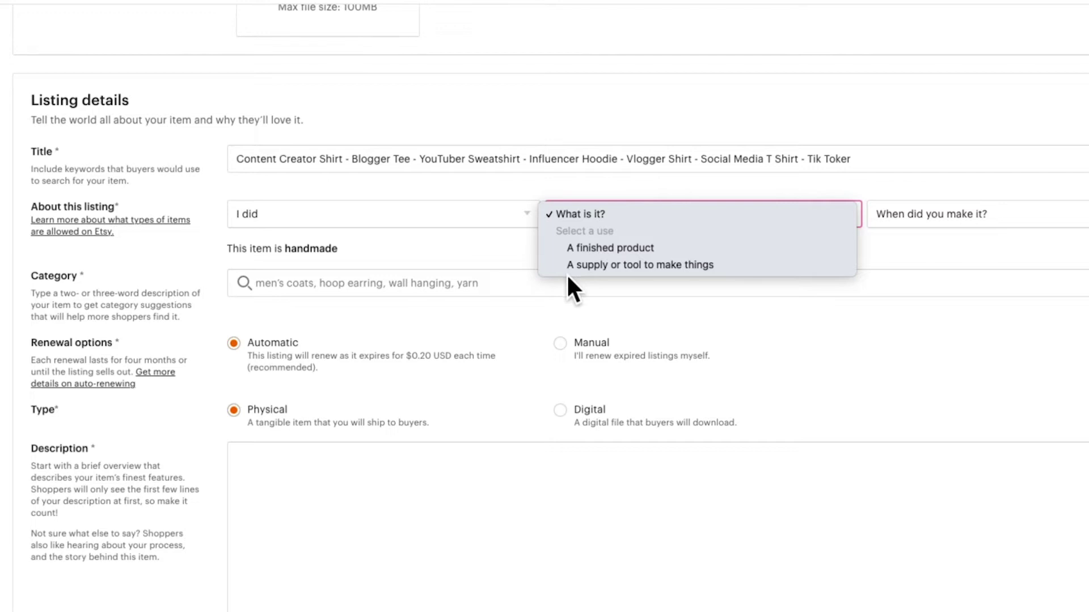
pyautogui.click(585, 248)
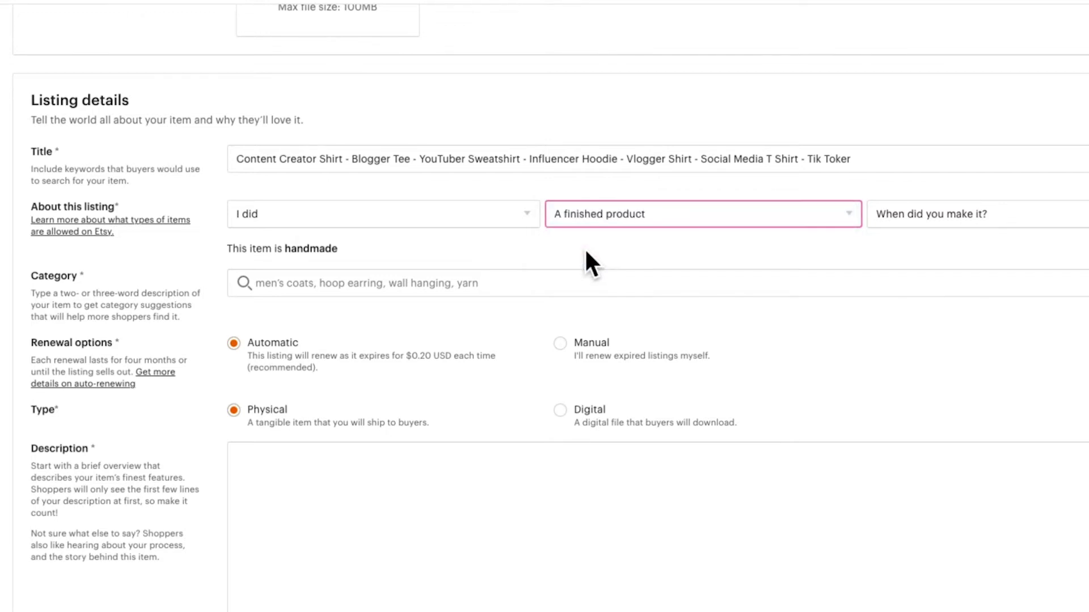
pyautogui.click(1077, 220)
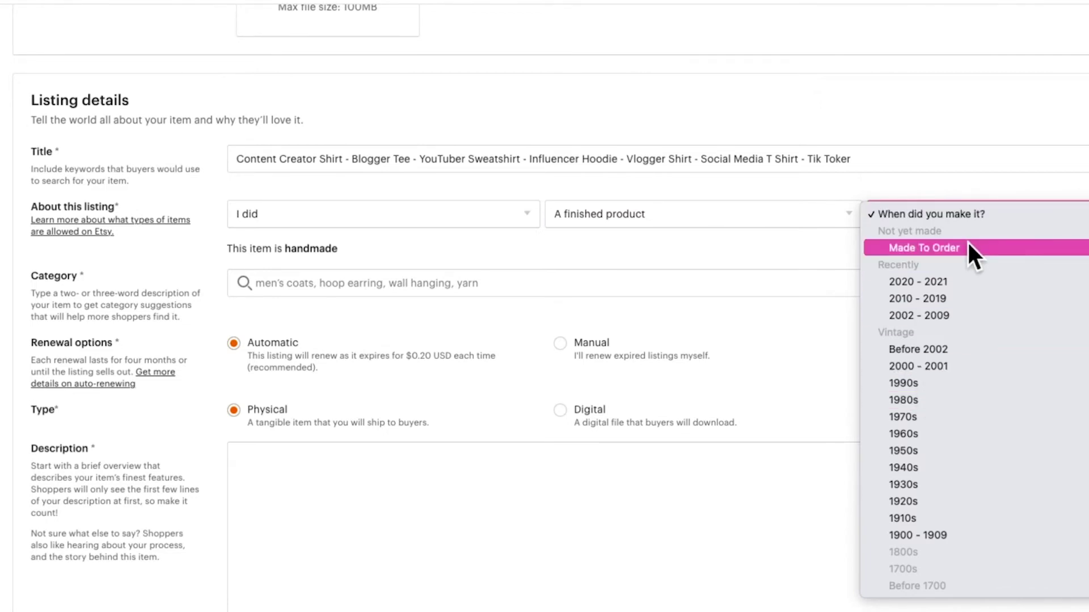
pyautogui.click(903, 246)
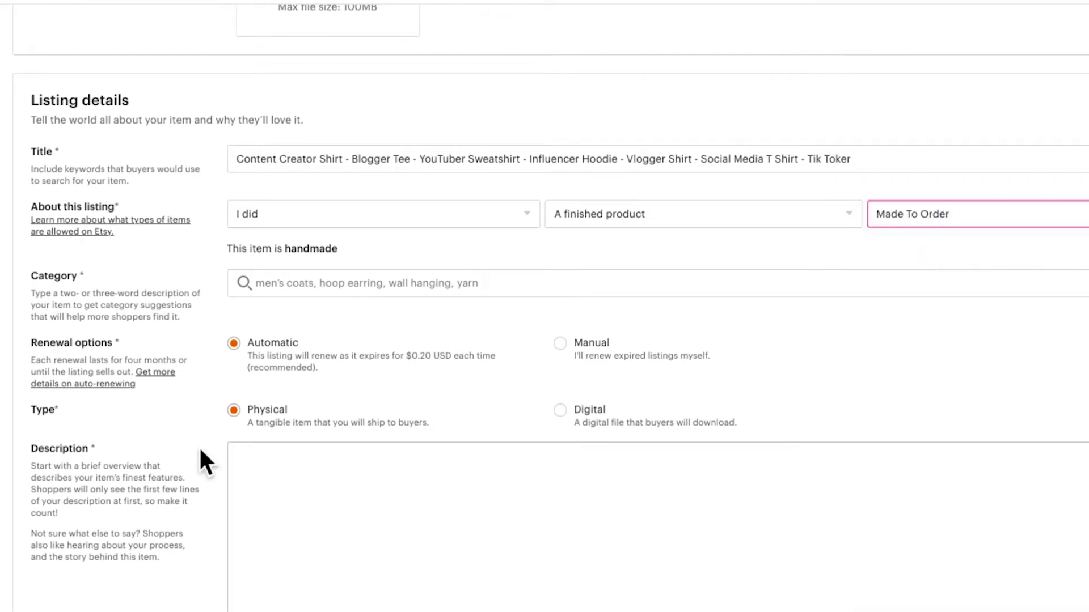
# Search the listing categories for "shirt" and choose T-shirts (Tops & Tees) under Unisex Adult Clothing.
pyautogui.scroll(-1, 204, 342)
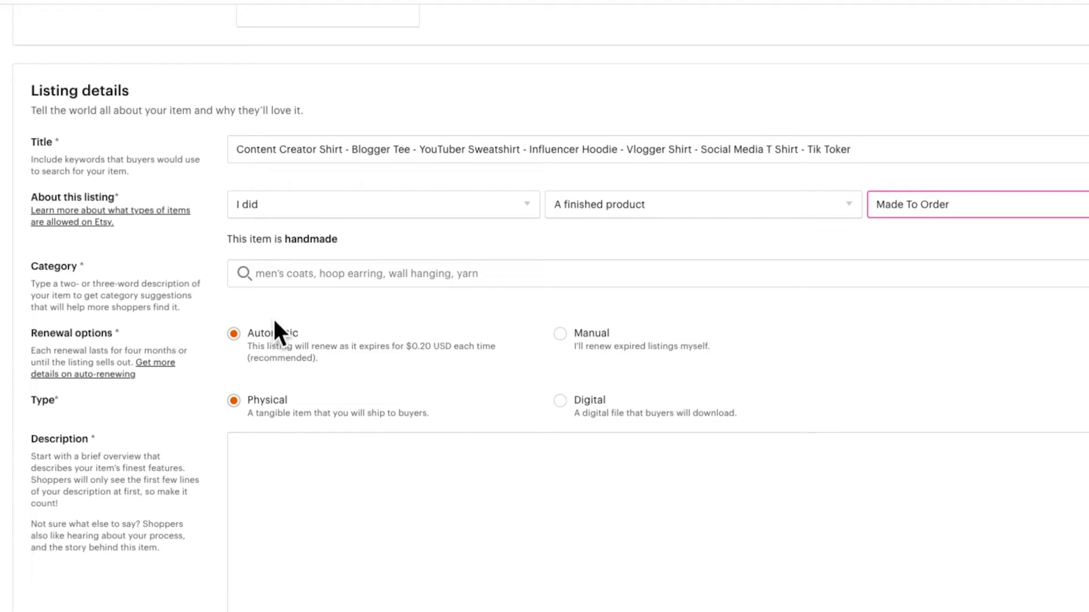
pyautogui.click(301, 286)
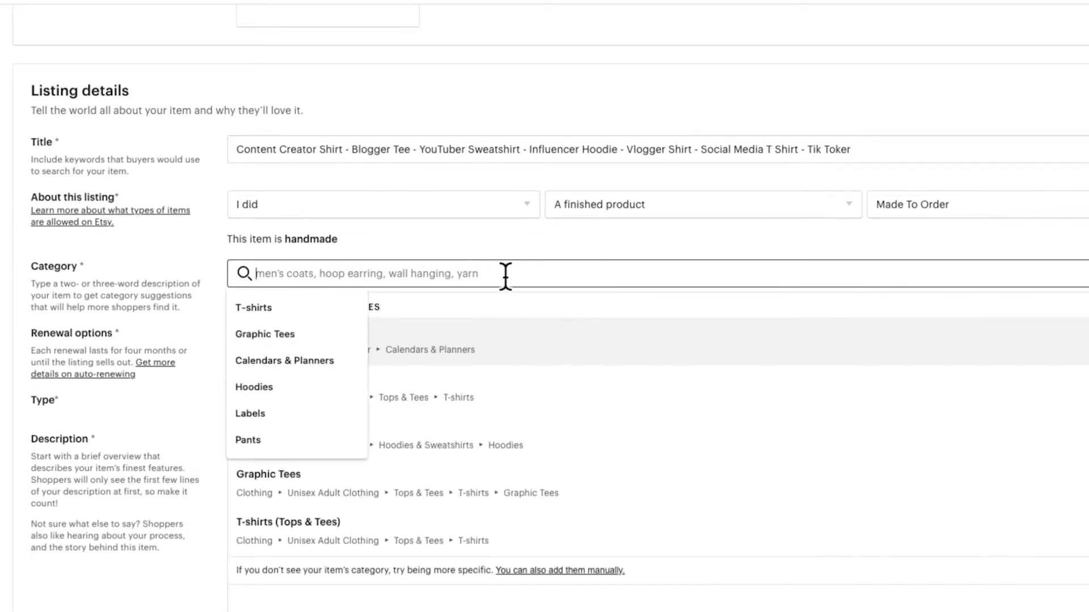
pyautogui.press('Down')
pyautogui.press('Down')
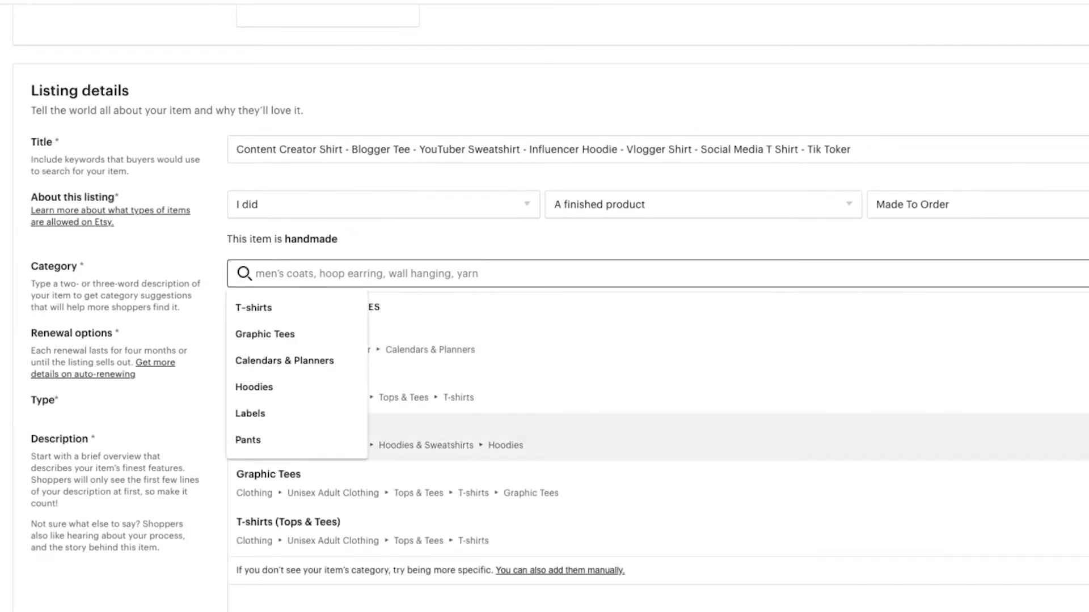
pyautogui.write('shirt')
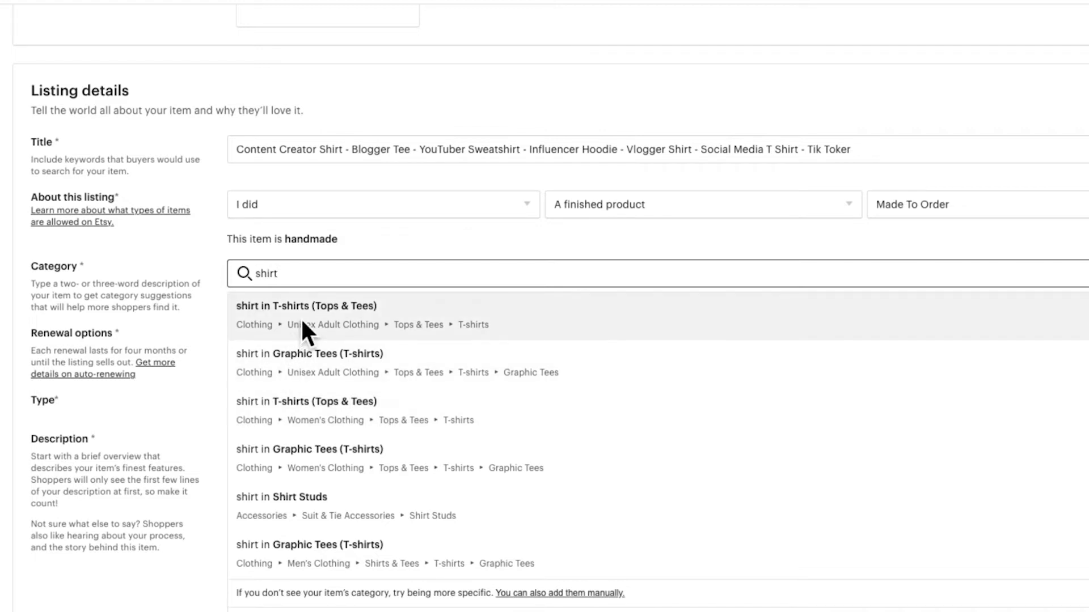
pyautogui.click(302, 321)
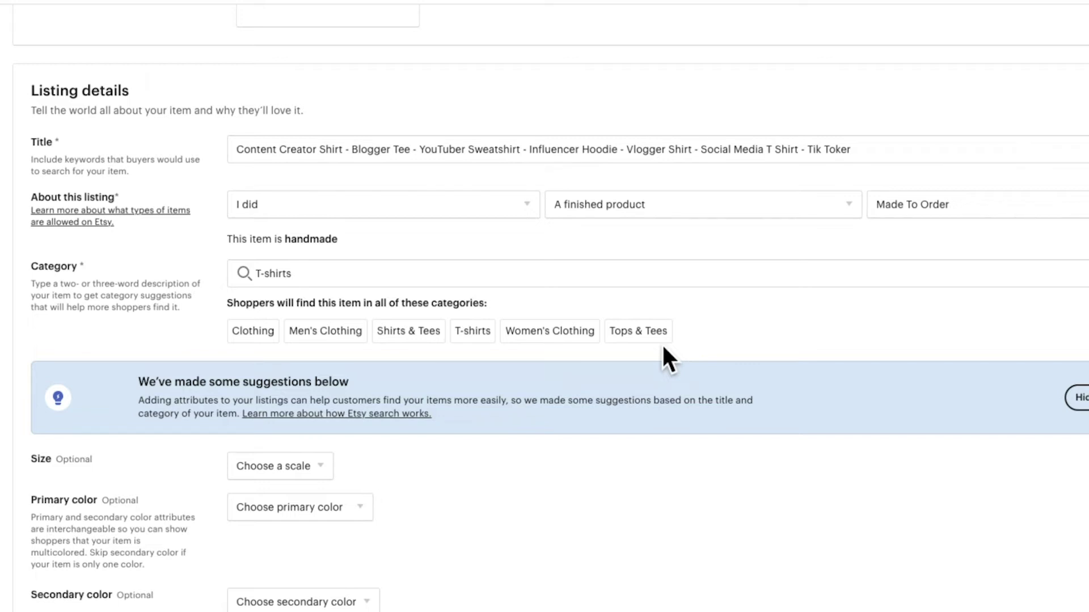
# Set the listing's size attribute to the Men's scale with "I offer more than one" as the size.
pyautogui.scroll(-1, 738, 300)
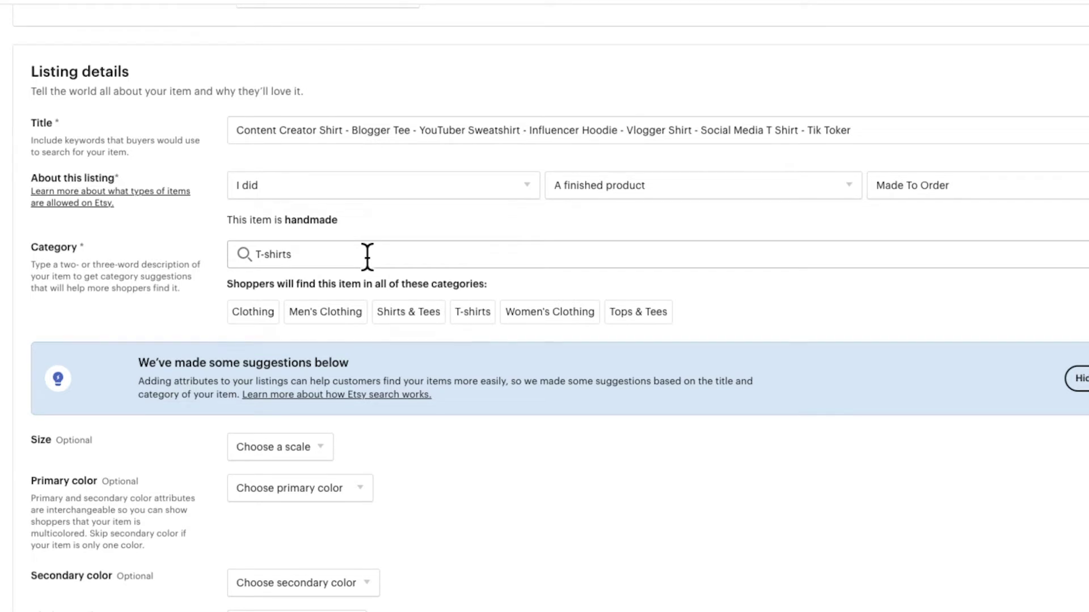
pyautogui.scroll(-1, 662, 403)
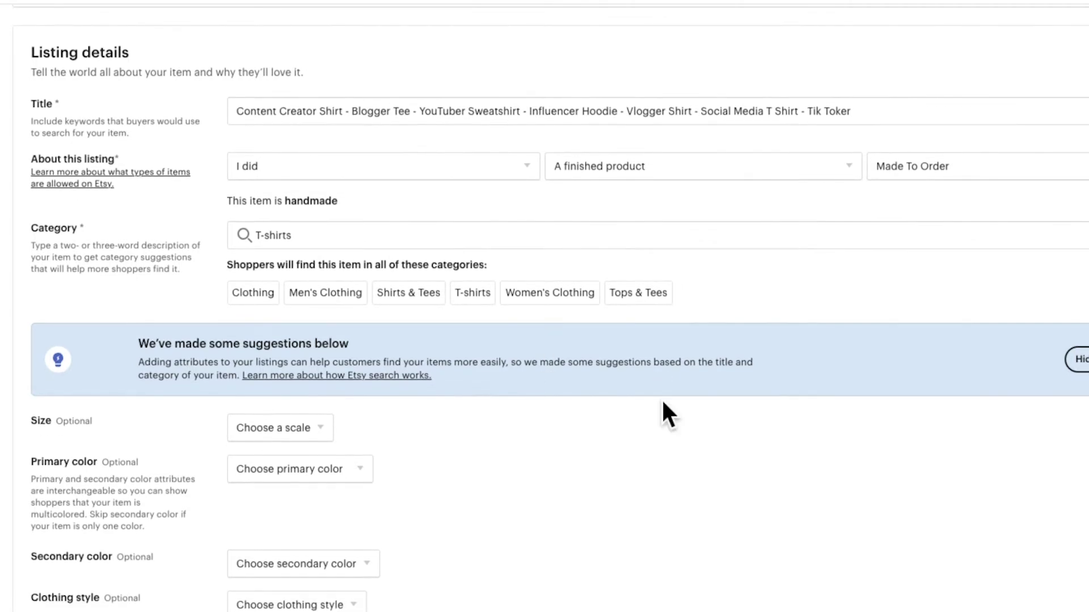
pyautogui.scroll(-3, 661, 397)
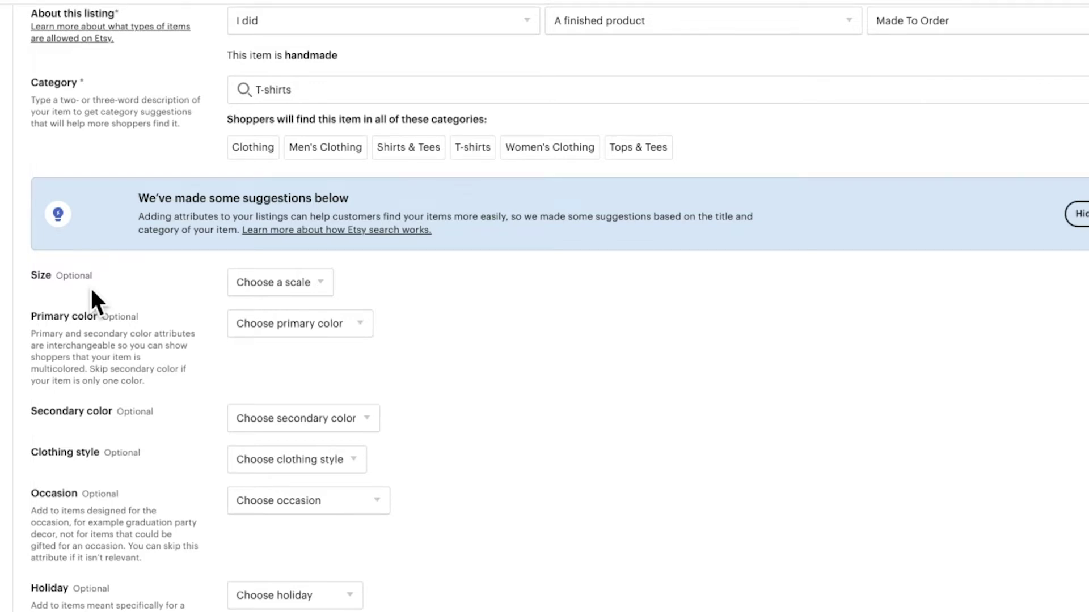
pyautogui.click(326, 284)
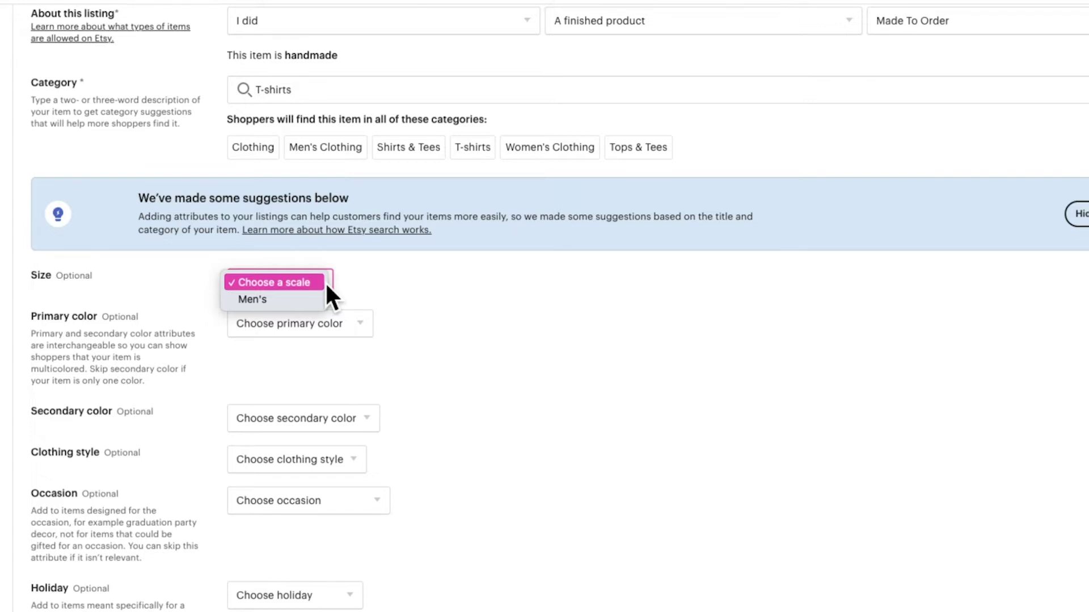
pyautogui.click(251, 298)
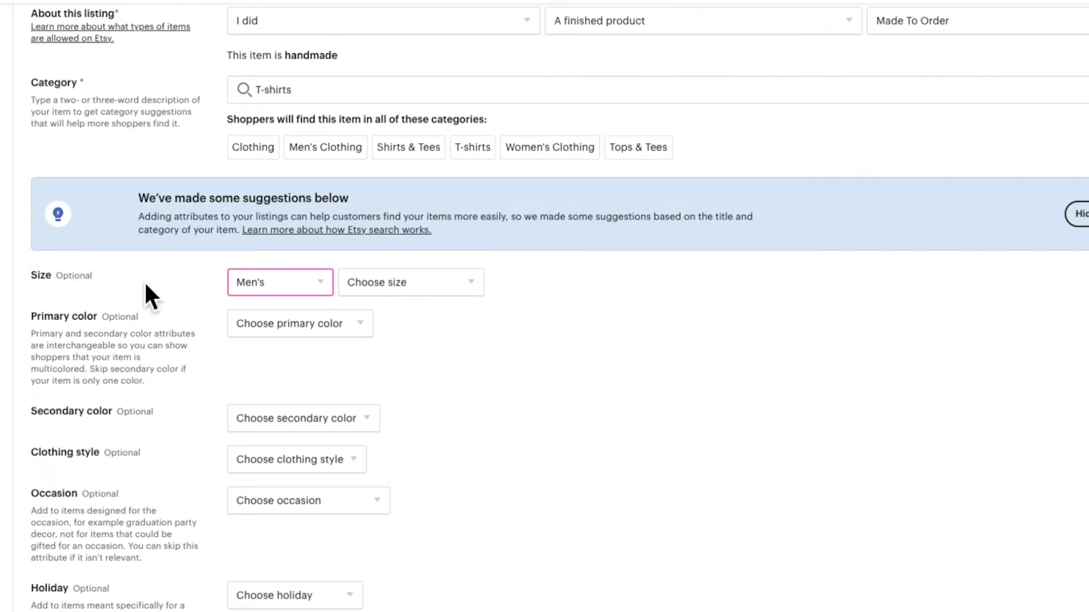
pyautogui.click(468, 282)
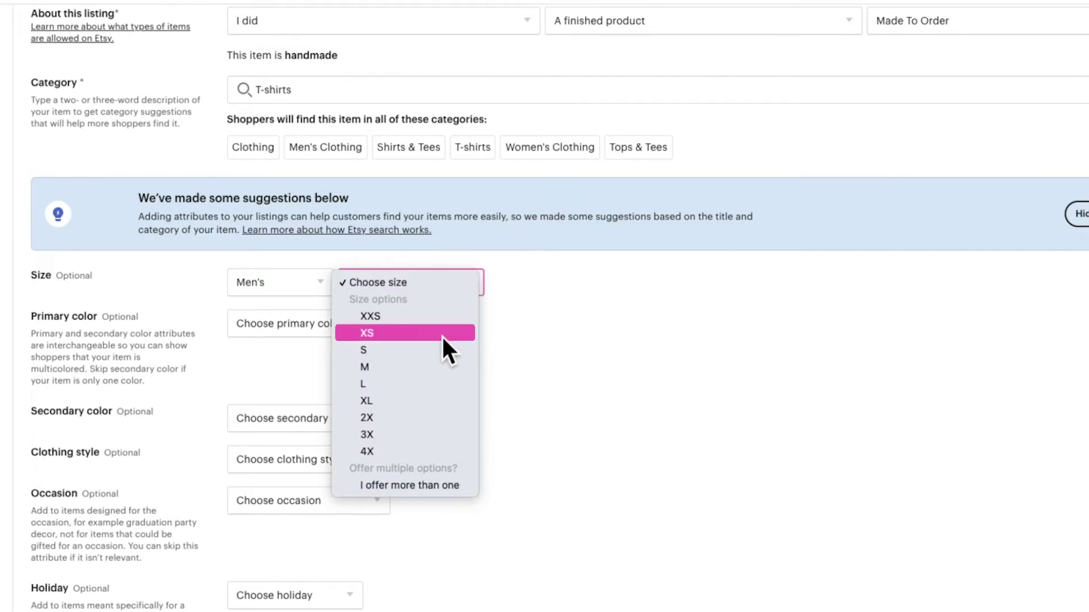
pyautogui.click(425, 484)
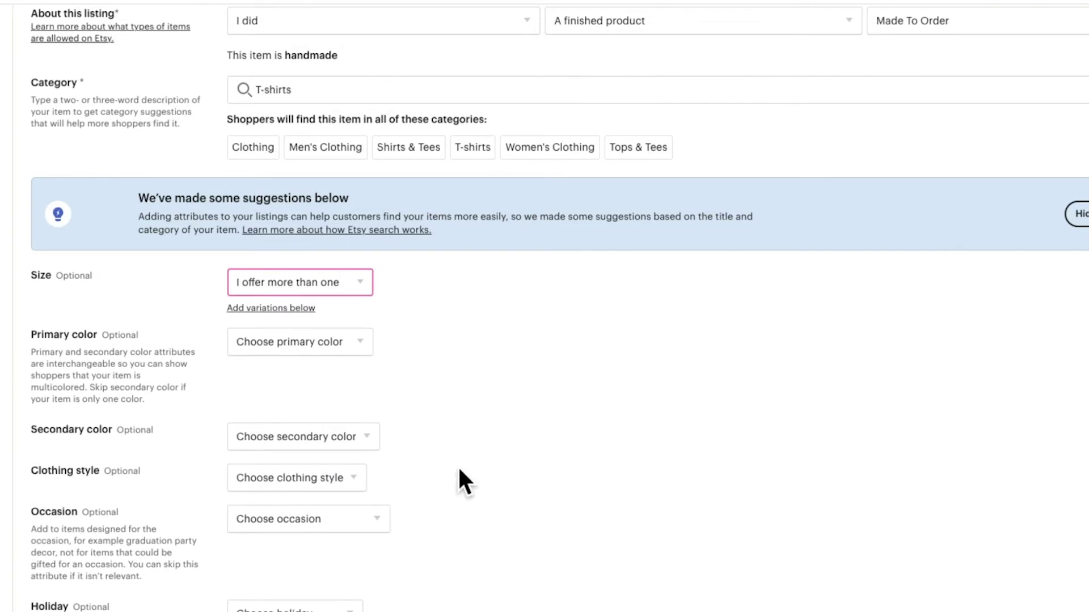
# Set the listing's primary color to Black and its secondary color to White.
pyautogui.scroll(-1, 574, 381)
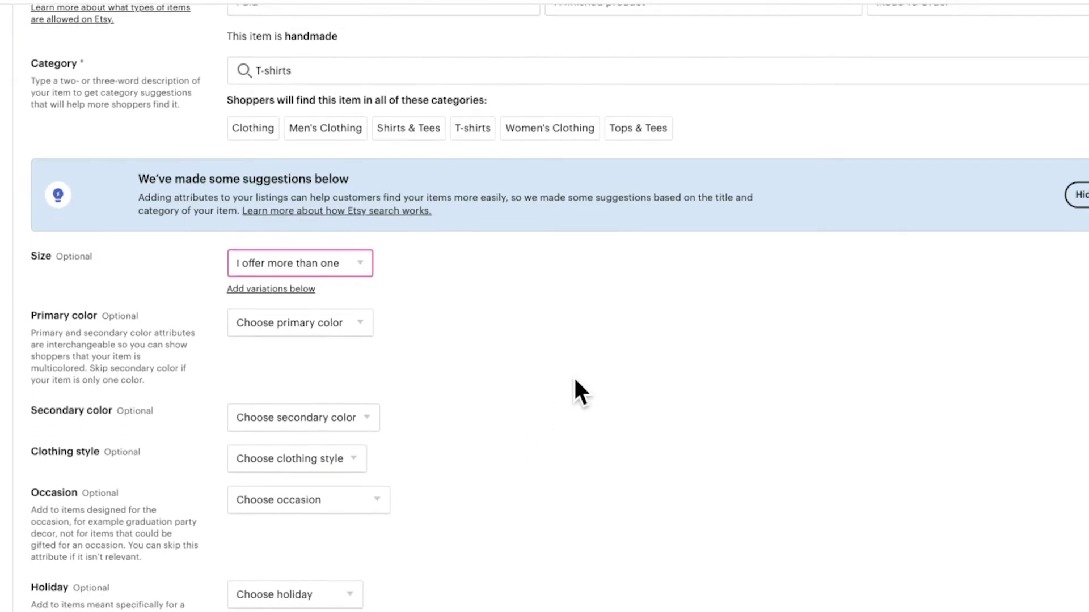
pyautogui.scroll(-1, 574, 391)
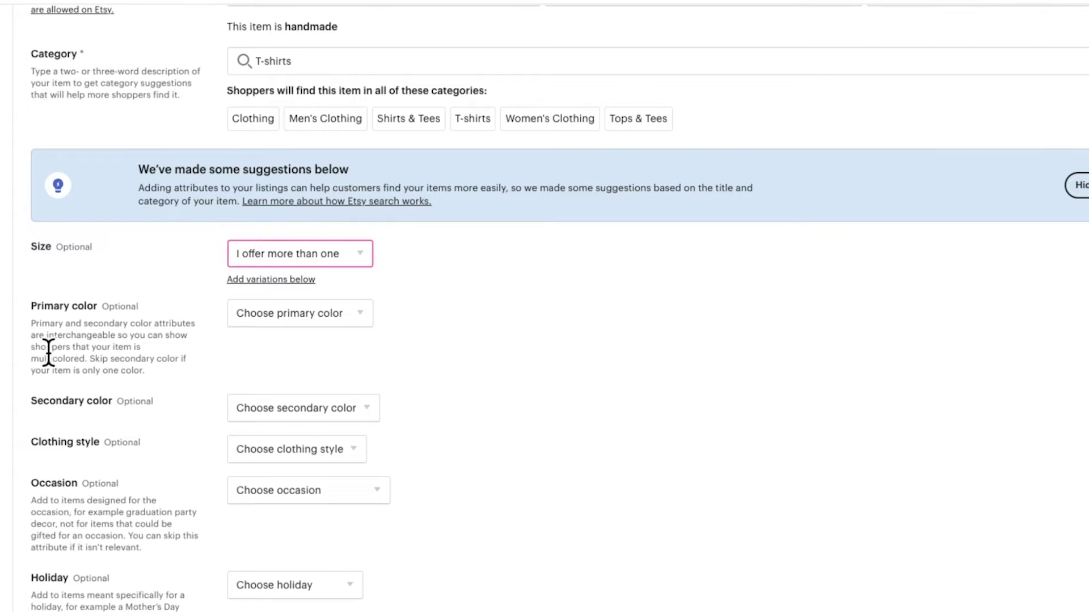
pyautogui.click(365, 321)
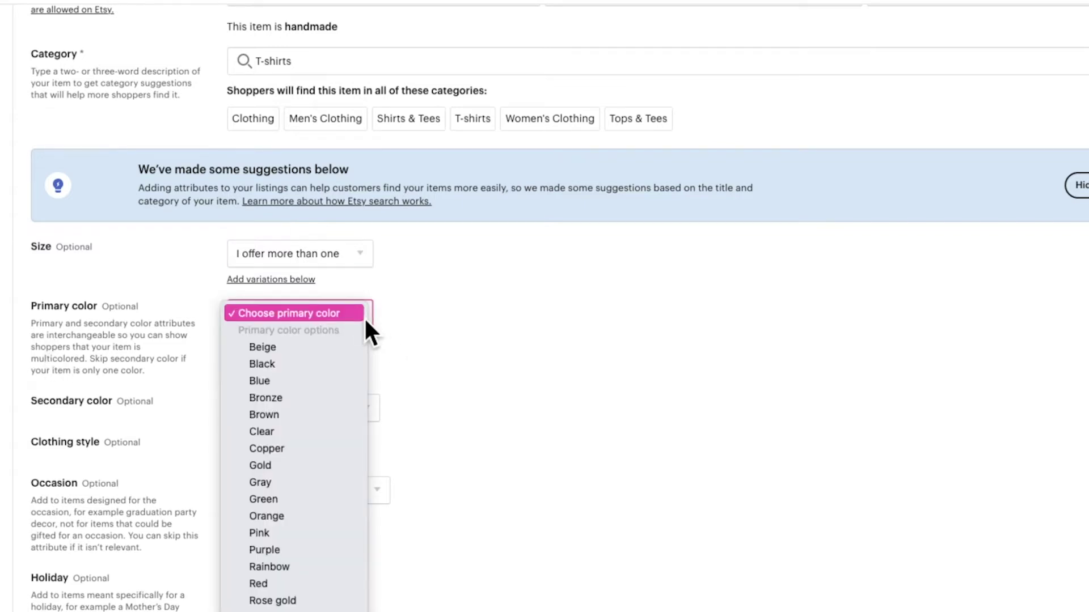
pyautogui.click(260, 364)
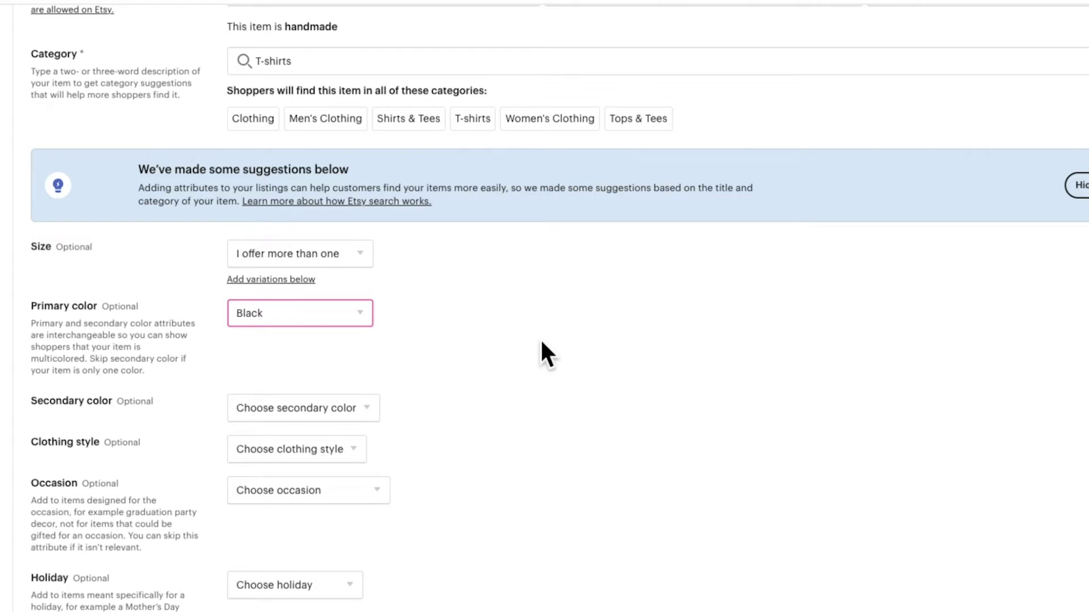
pyautogui.scroll(-1, 545, 354)
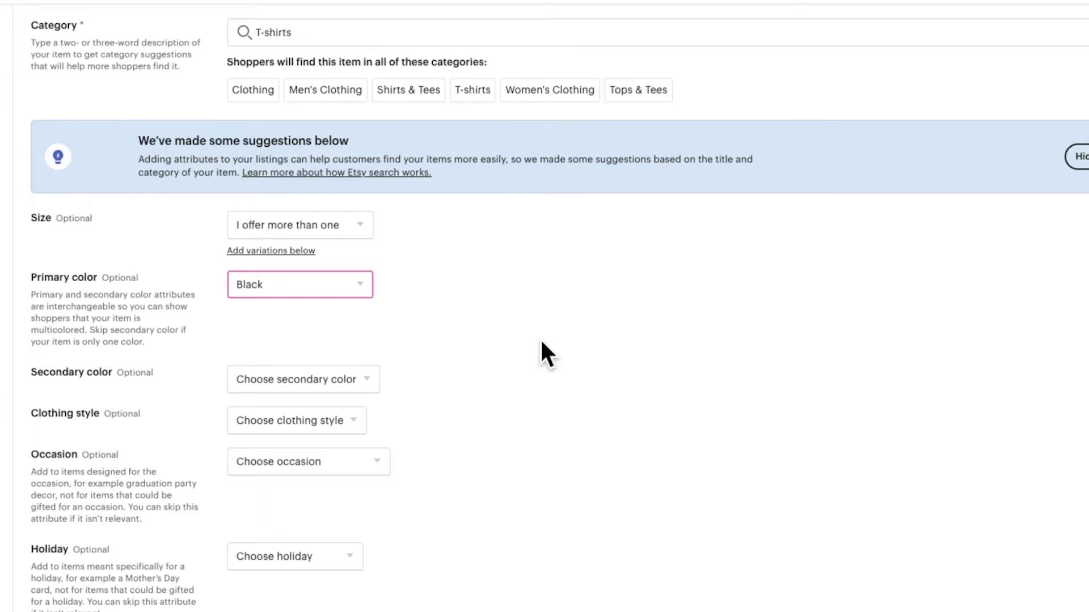
pyautogui.click(360, 390)
pyautogui.scroll(-3, 289, 538)
pyautogui.scroll(-1, 291, 539)
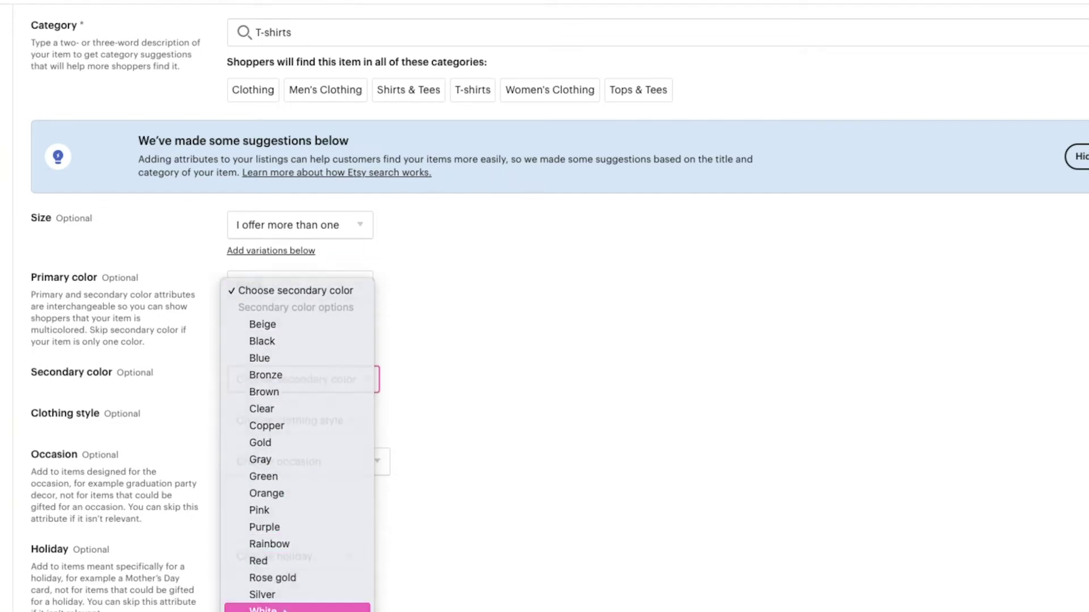
pyautogui.click(272, 609)
# Set the listing's clothing style attribute to Athletic.
pyautogui.scroll(-1, 508, 404)
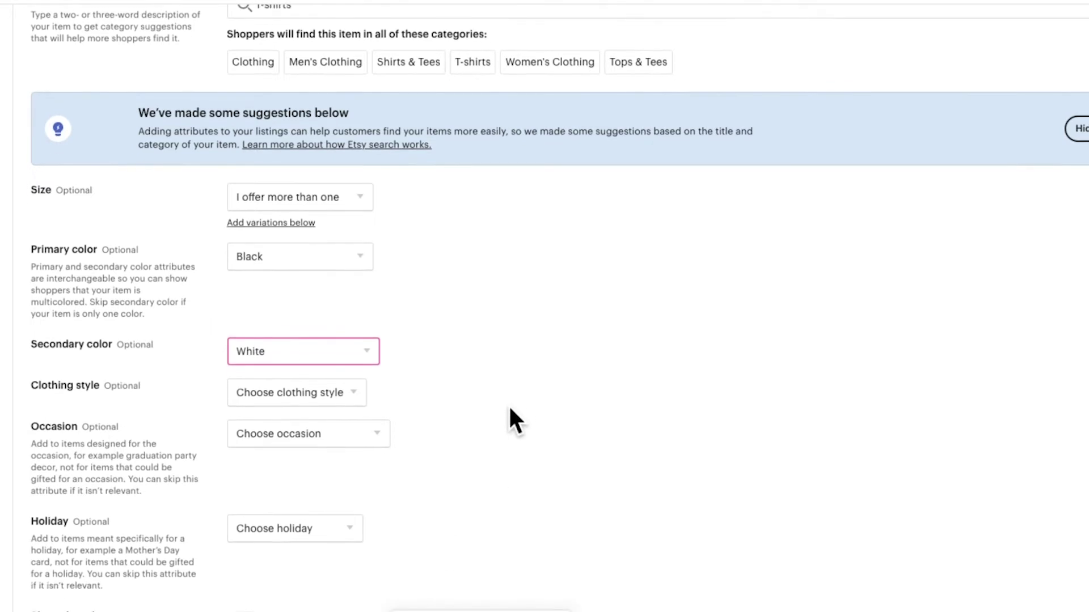
pyautogui.scroll(-1, 515, 421)
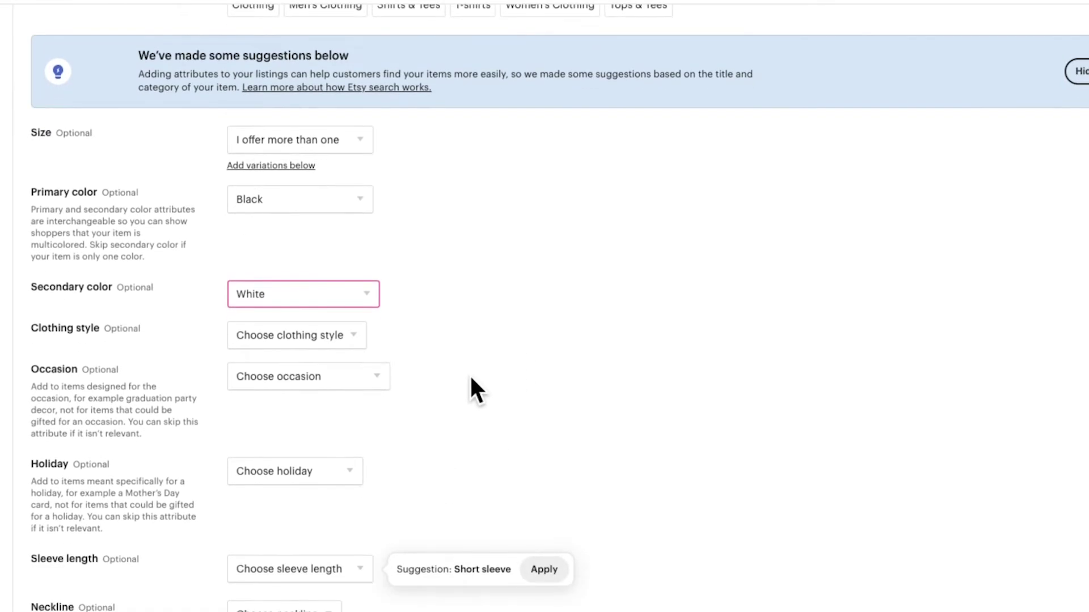
pyautogui.scroll(1, 493, 409)
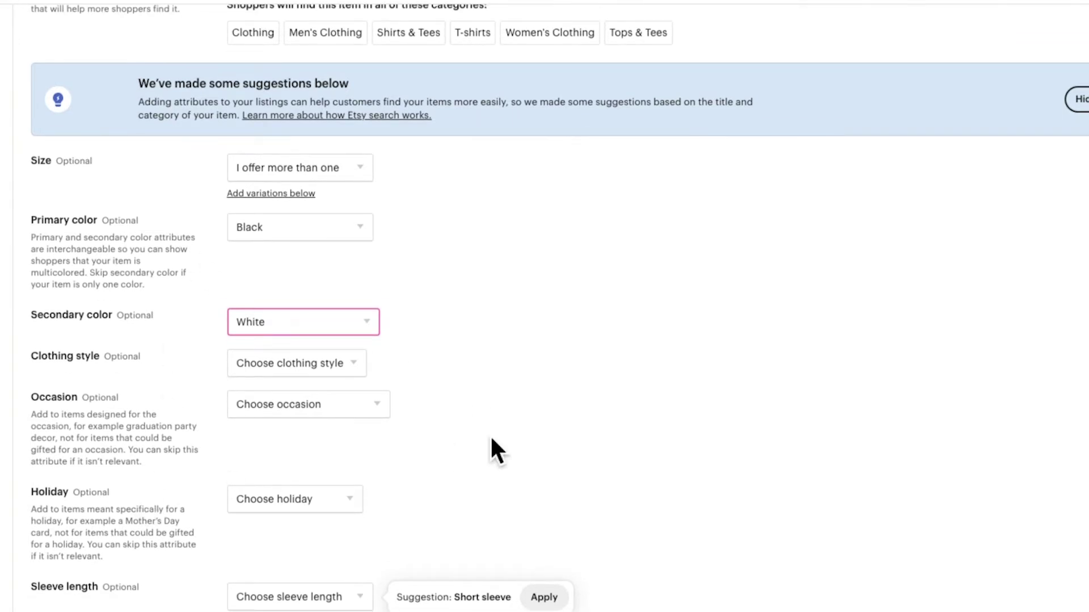
pyautogui.scroll(2, 487, 447)
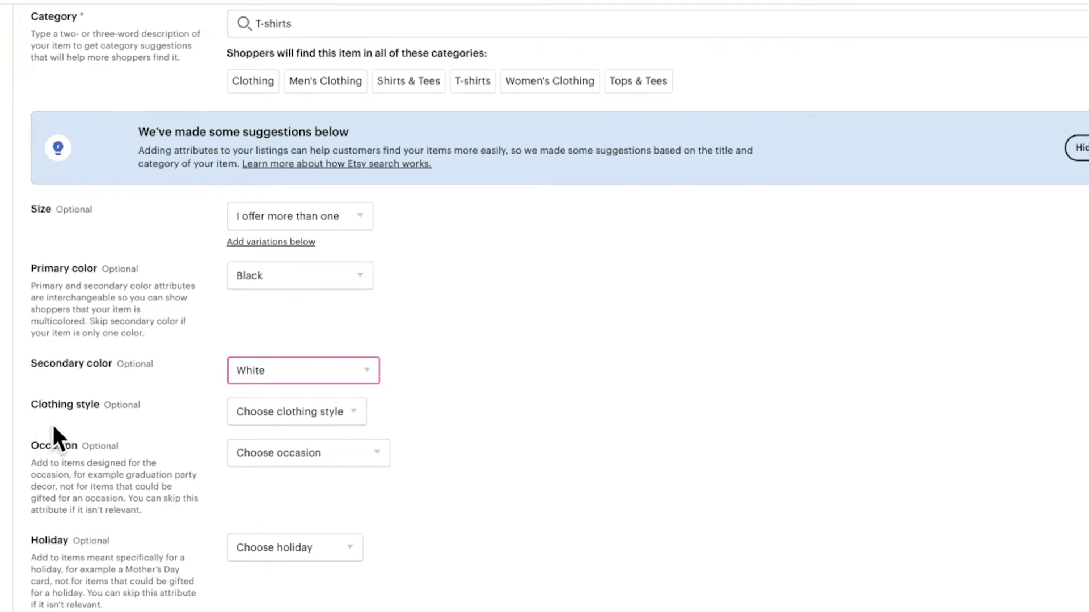
pyautogui.scroll(-1, 540, 397)
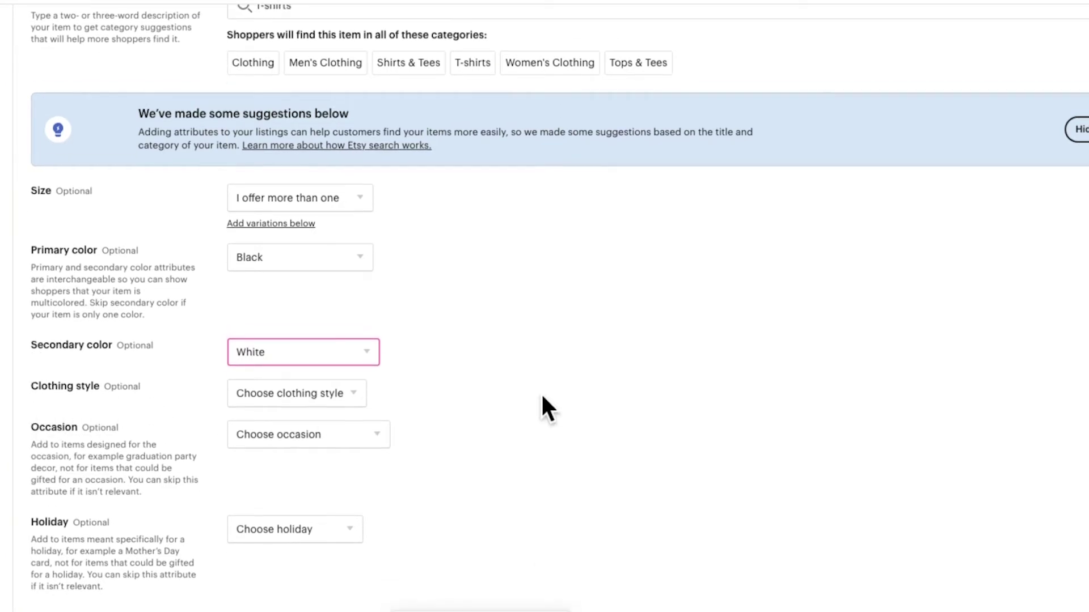
pyautogui.click(343, 380)
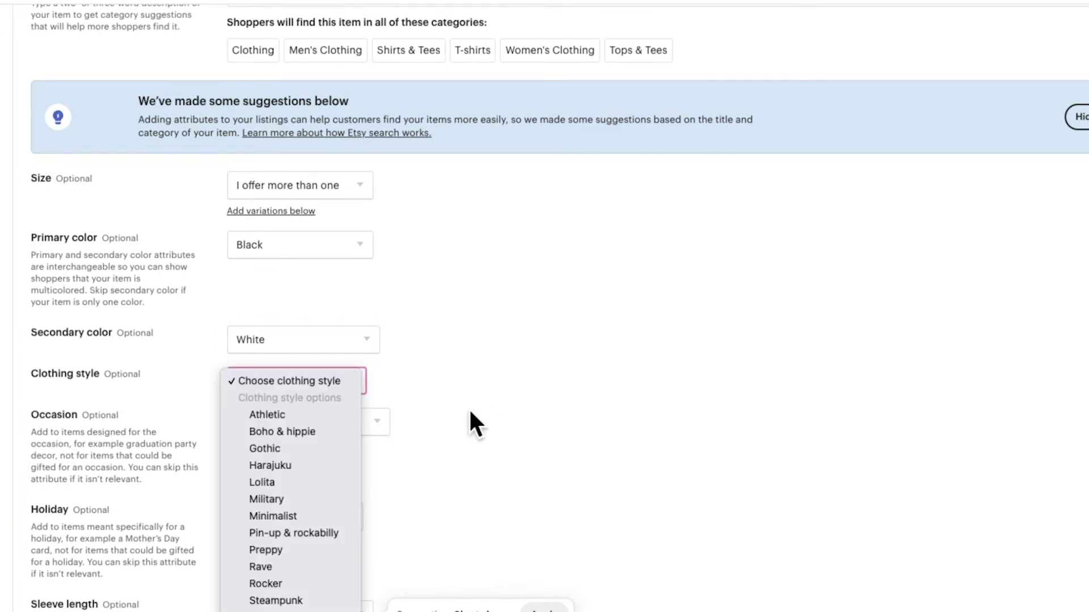
pyautogui.scroll(-1, 333, 512)
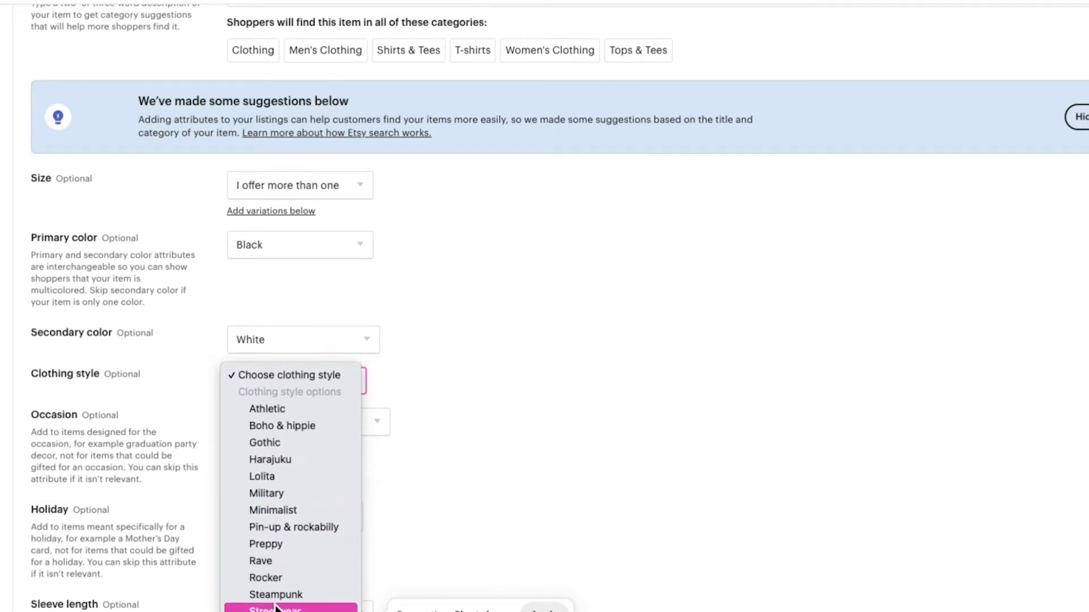
pyautogui.click(270, 410)
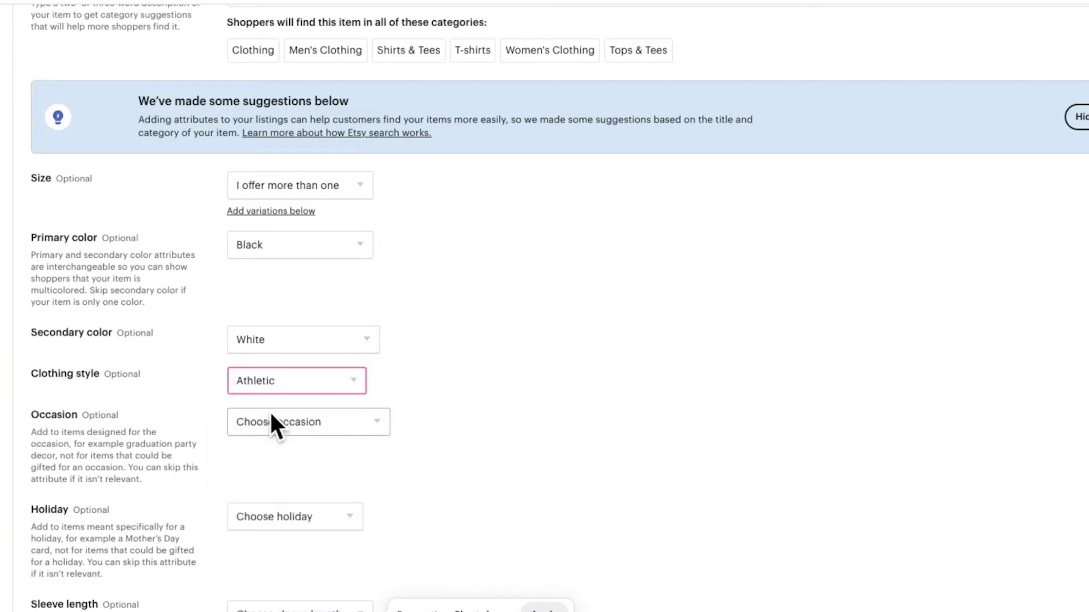
# Review the options offered for the listing's Occasion and Holiday attributes.
pyautogui.scroll(-2, 540, 394)
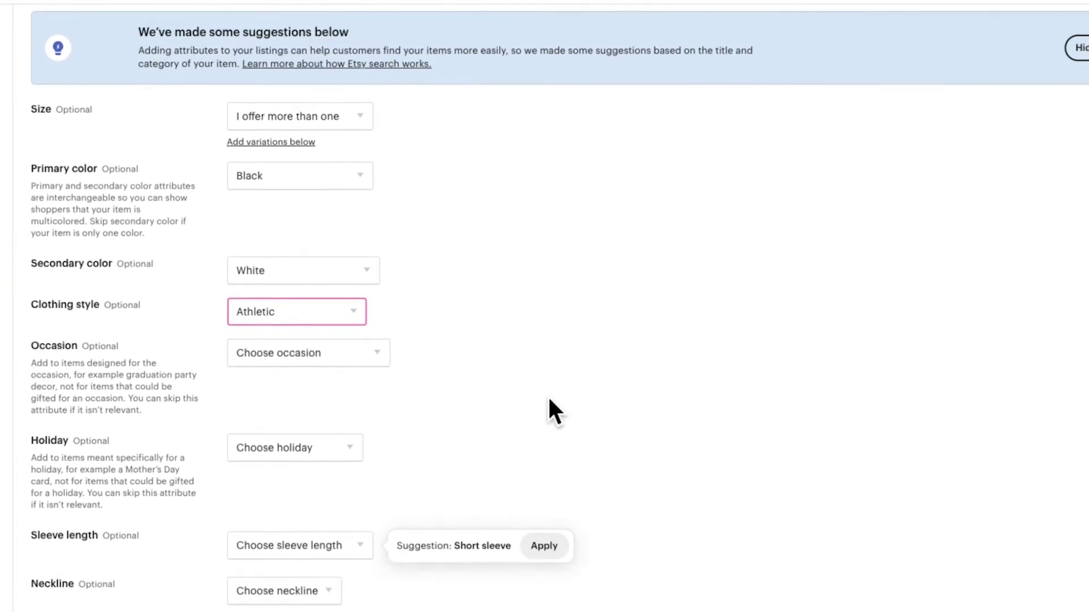
pyautogui.scroll(-2, 549, 401)
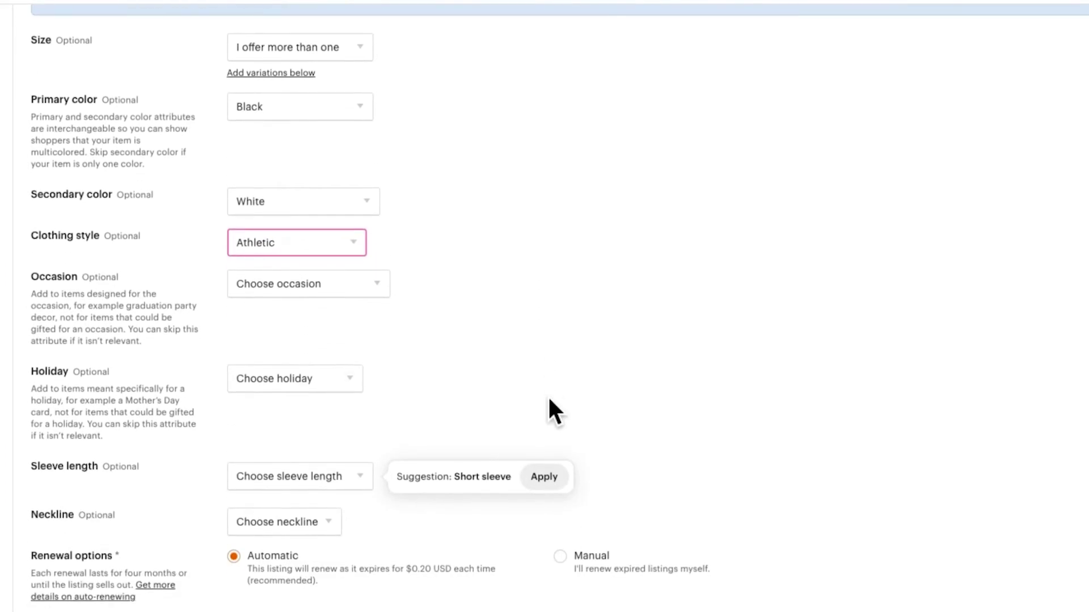
pyautogui.click(379, 282)
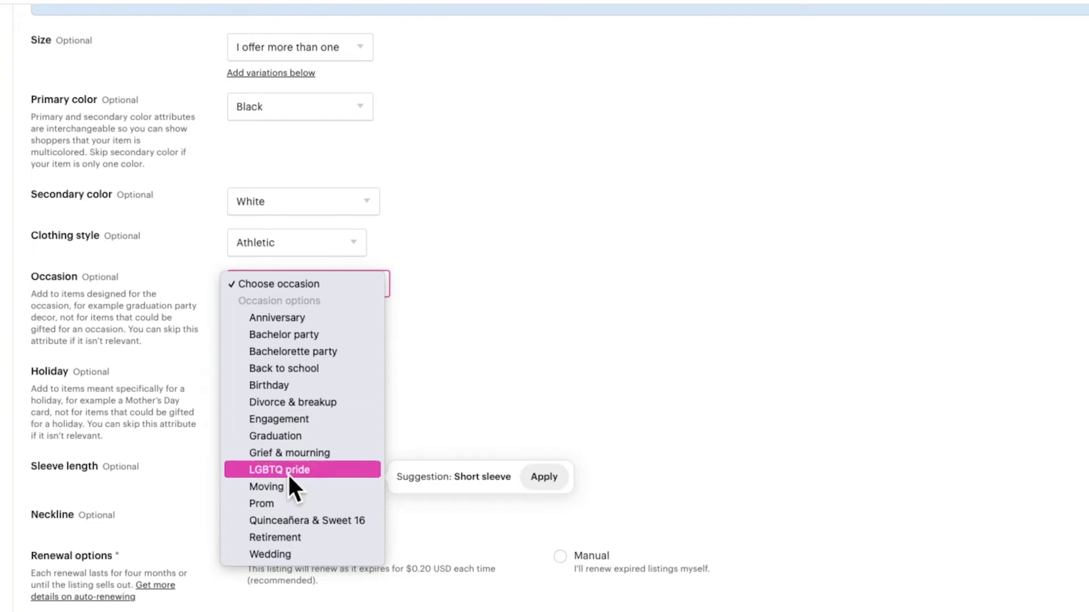
pyautogui.click(516, 318)
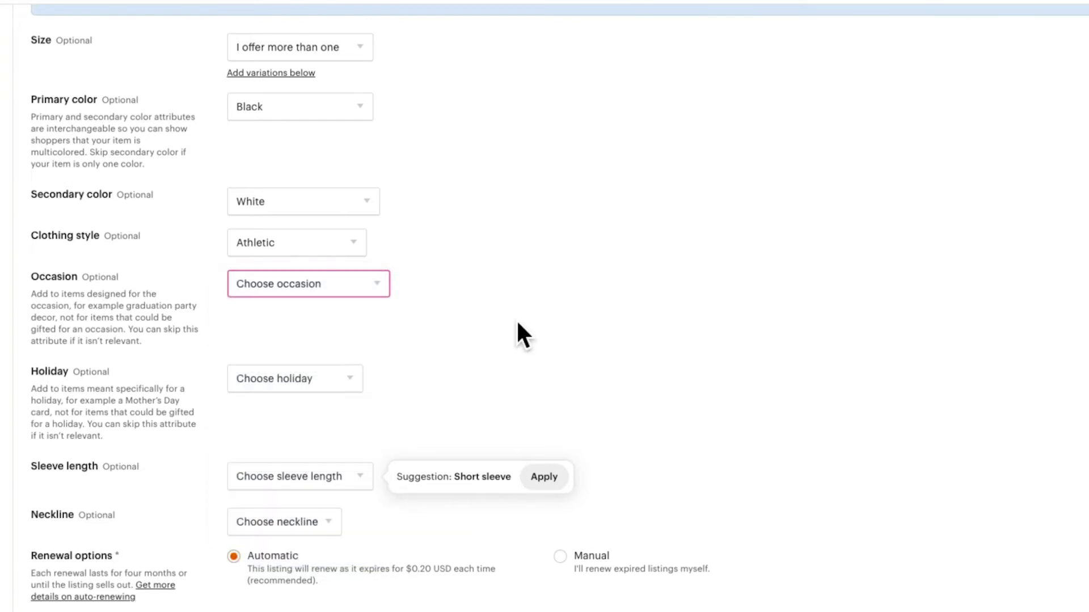
pyautogui.scroll(-2, 518, 324)
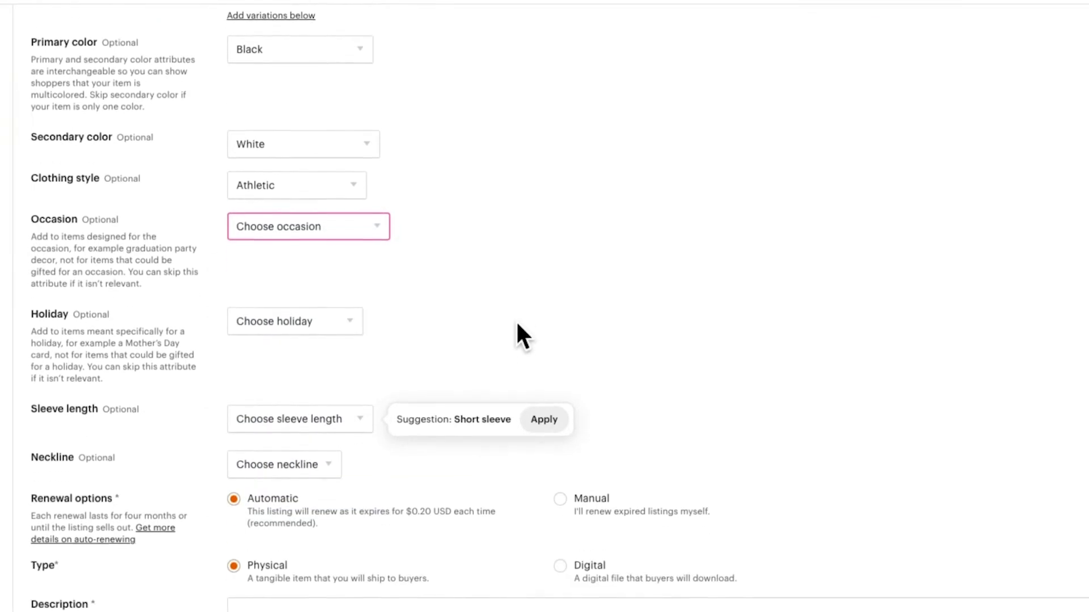
pyautogui.click(352, 315)
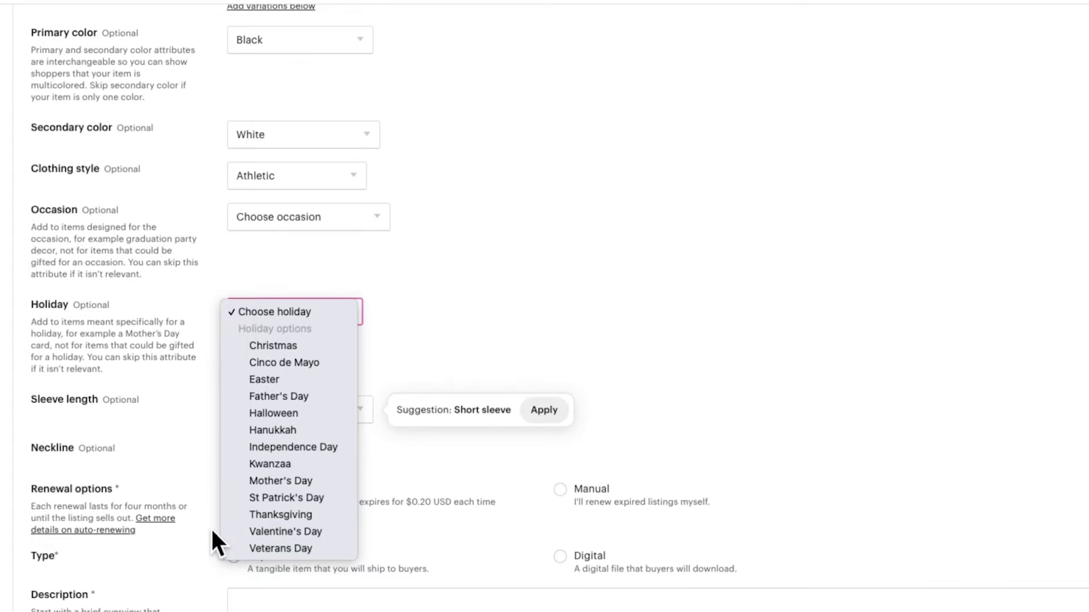
pyautogui.click(482, 287)
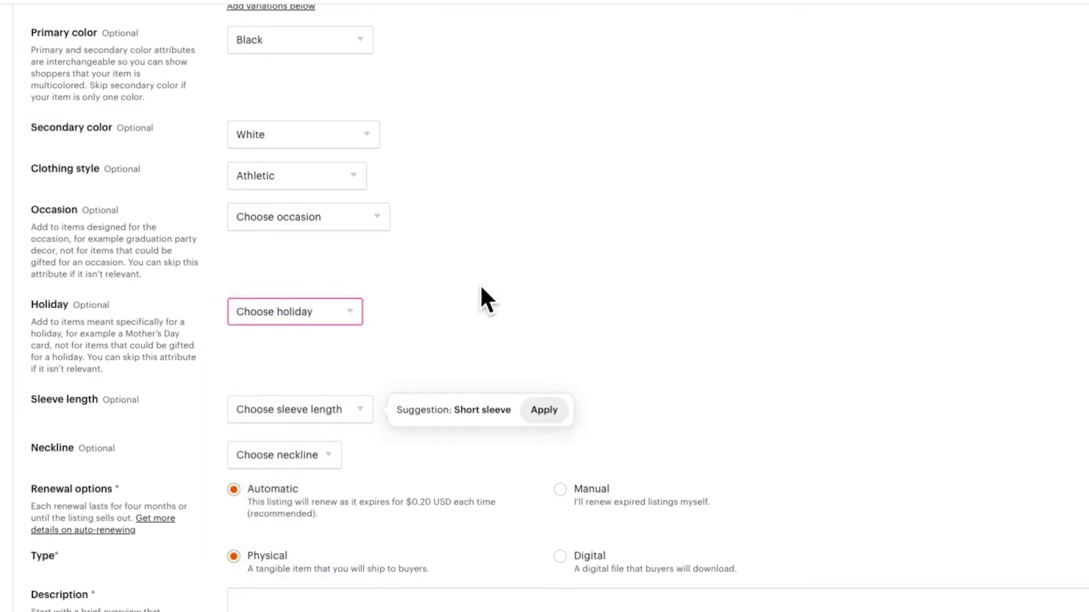
# Apply the suggested Short sleeve as the sleeve length and set the neckline to Crew.
pyautogui.scroll(-1, 481, 287)
pyautogui.scroll(-3, 770, 312)
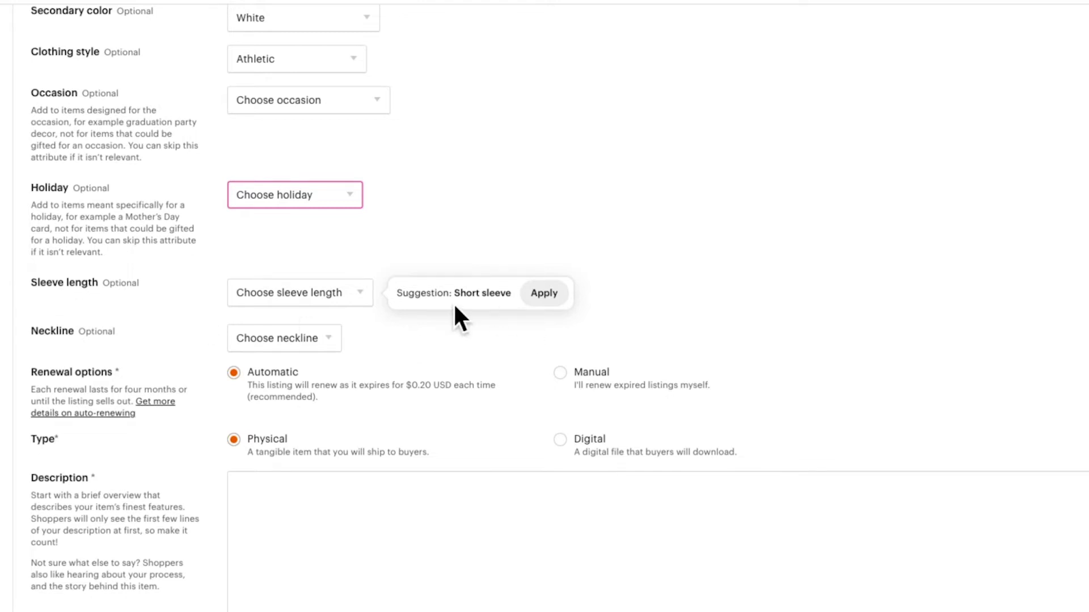
pyautogui.click(547, 294)
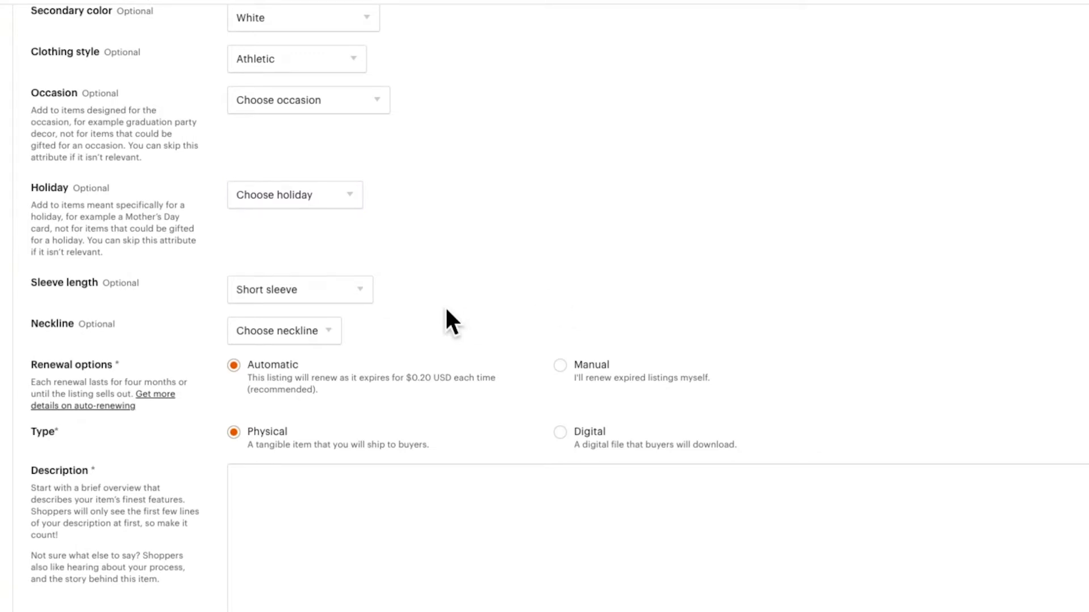
pyautogui.scroll(-1, 445, 309)
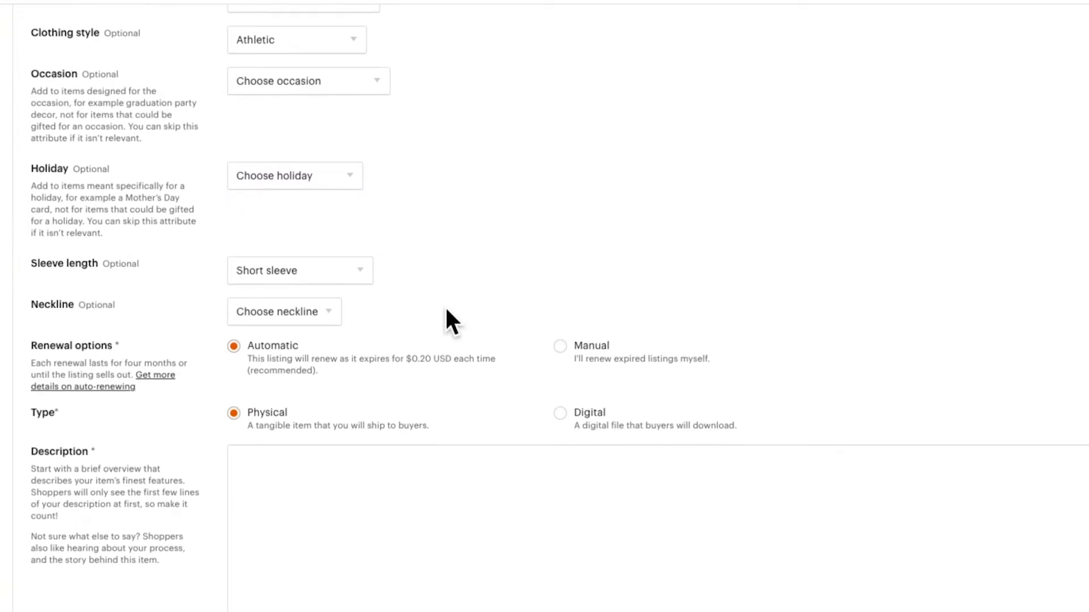
pyautogui.scroll(-1, 445, 322)
pyautogui.scroll(1, 446, 322)
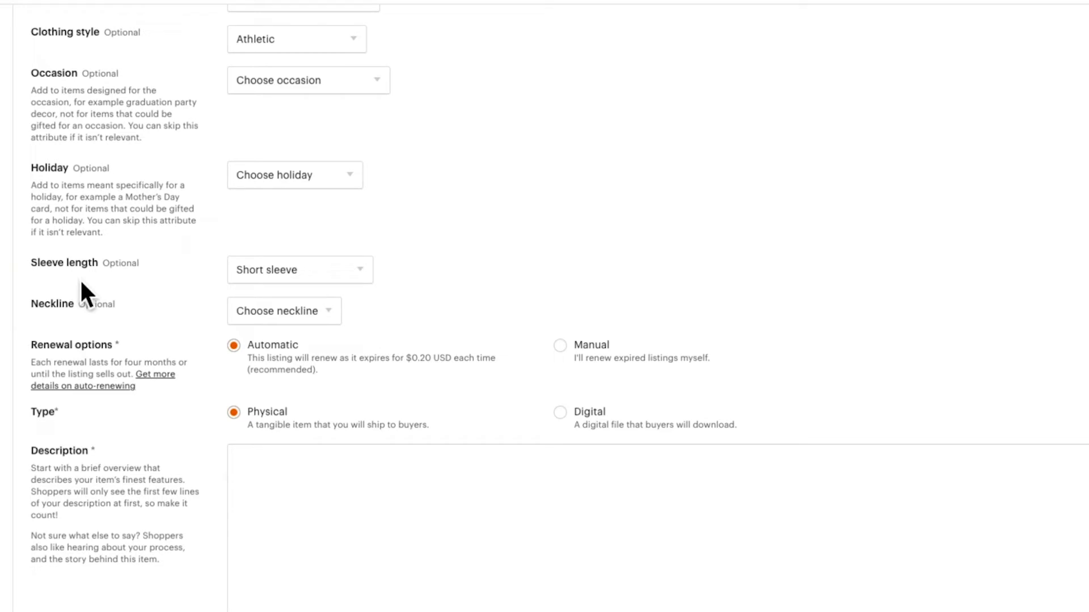
pyautogui.scroll(-1, 639, 216)
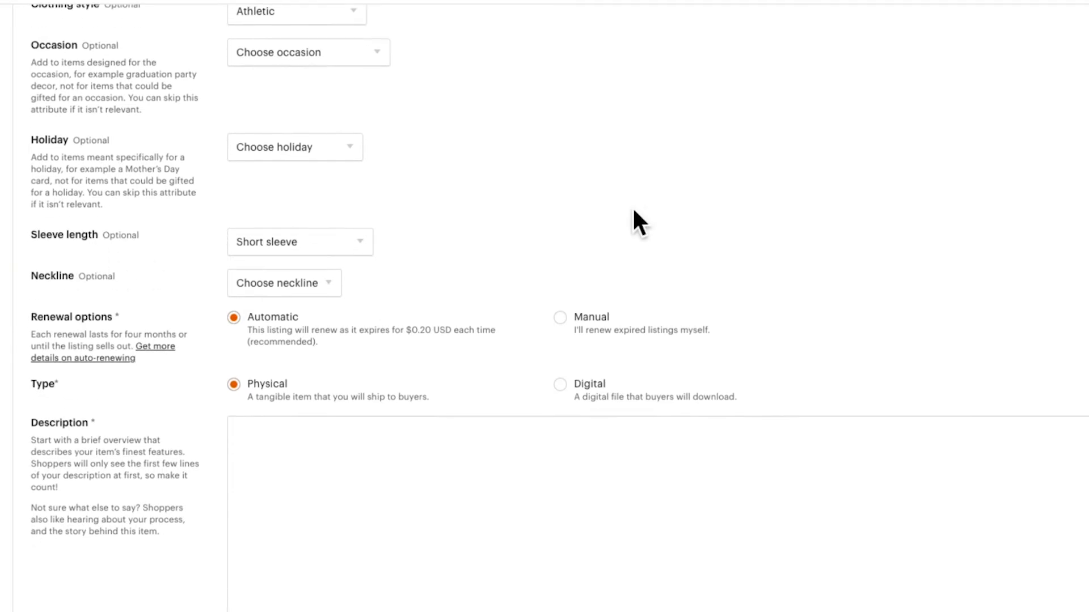
pyautogui.click(335, 282)
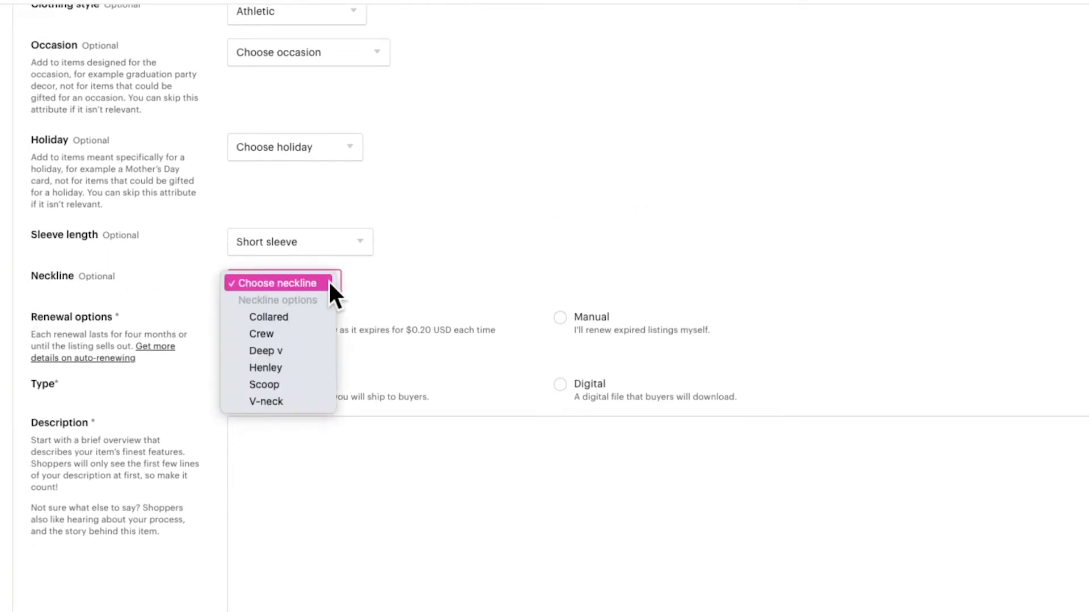
pyautogui.click(270, 335)
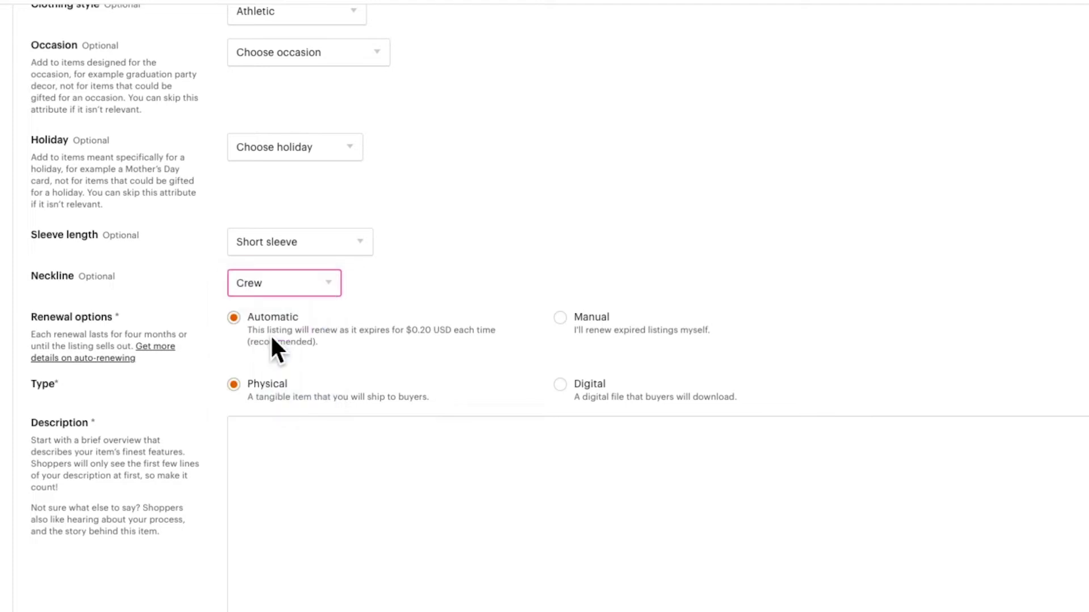
# Review the new listing's renewal options, item type and empty description field.
pyautogui.scroll(-2, 647, 204)
pyautogui.scroll(-1, 643, 210)
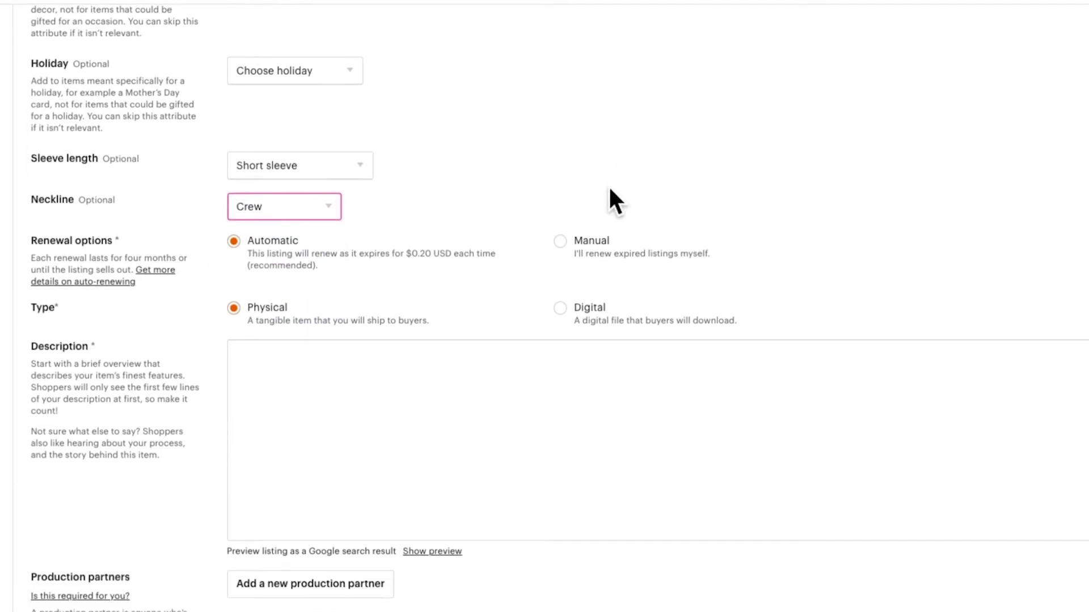
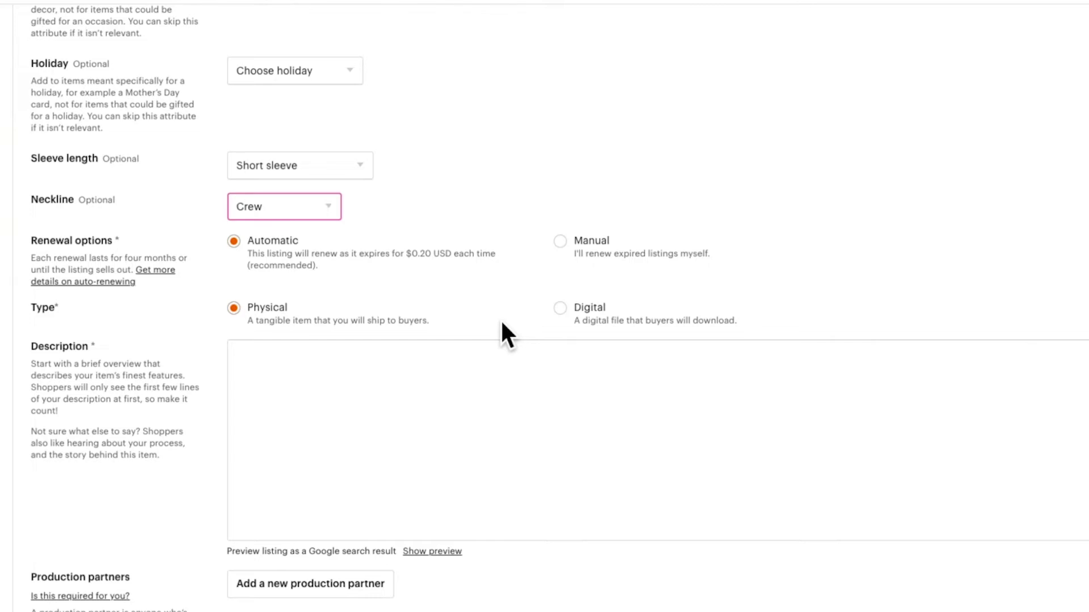
pyautogui.scroll(-1, 501, 322)
pyautogui.scroll(1, 498, 330)
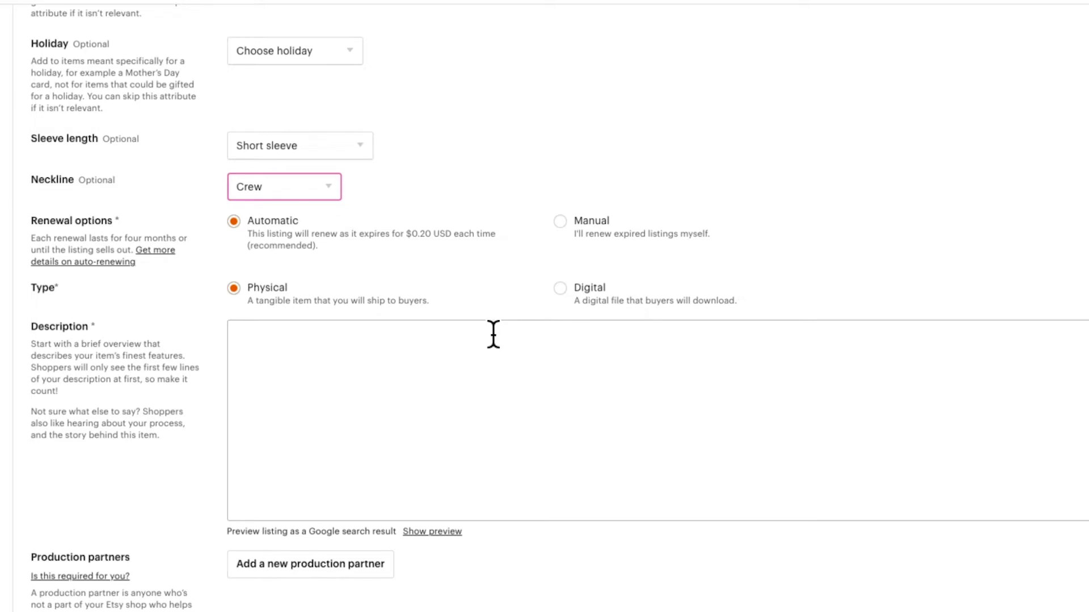
pyautogui.scroll(-2, 486, 296)
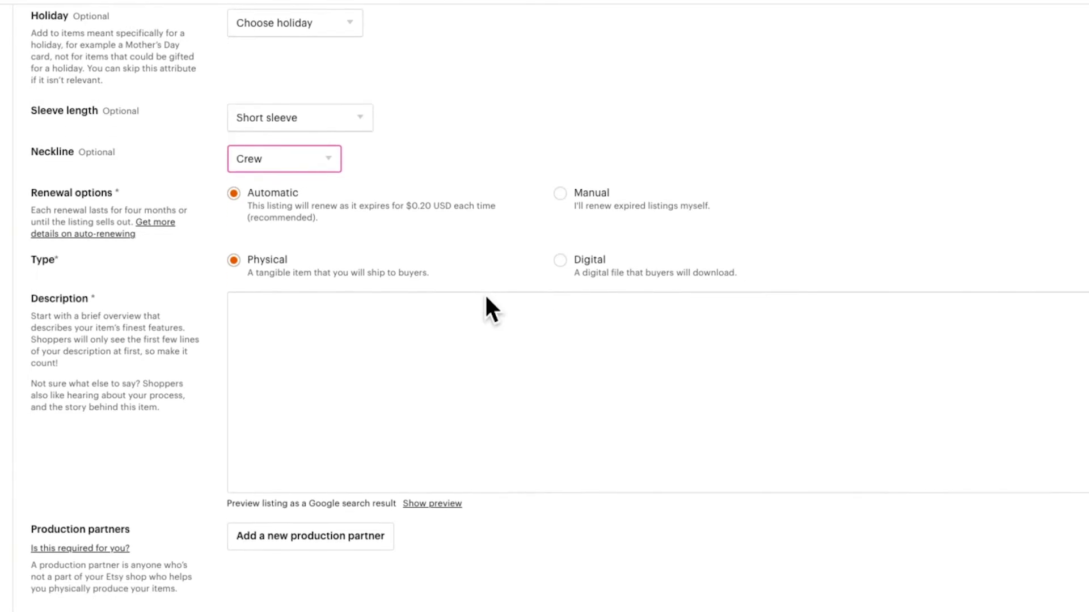
pyautogui.scroll(-1, 486, 296)
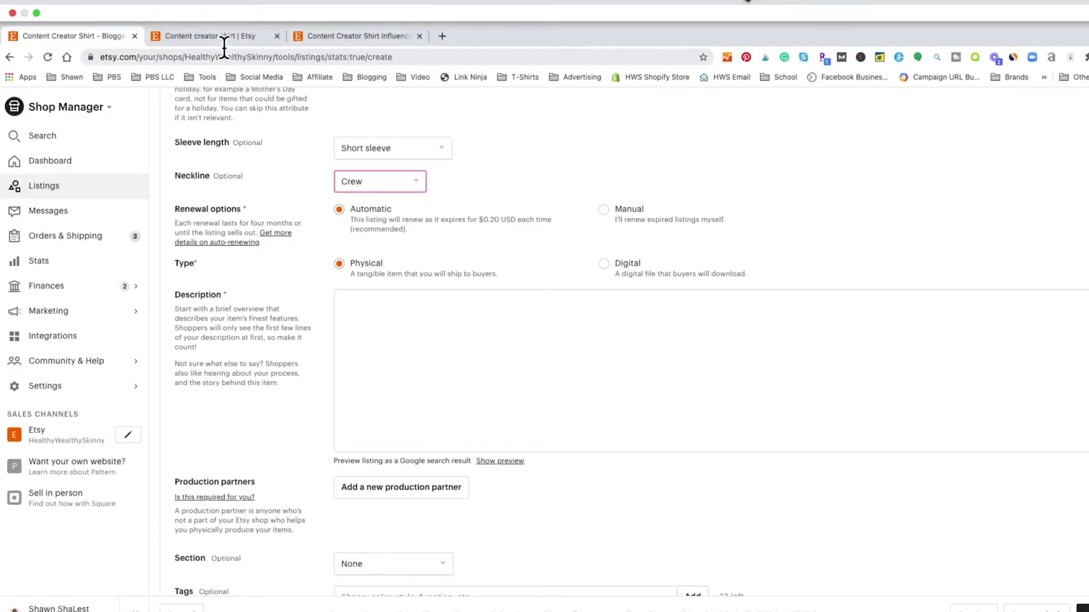
# Open the HealthyWealthySkinny shop page on etsy.com in a new browser tab.
pyautogui.click(443, 36)
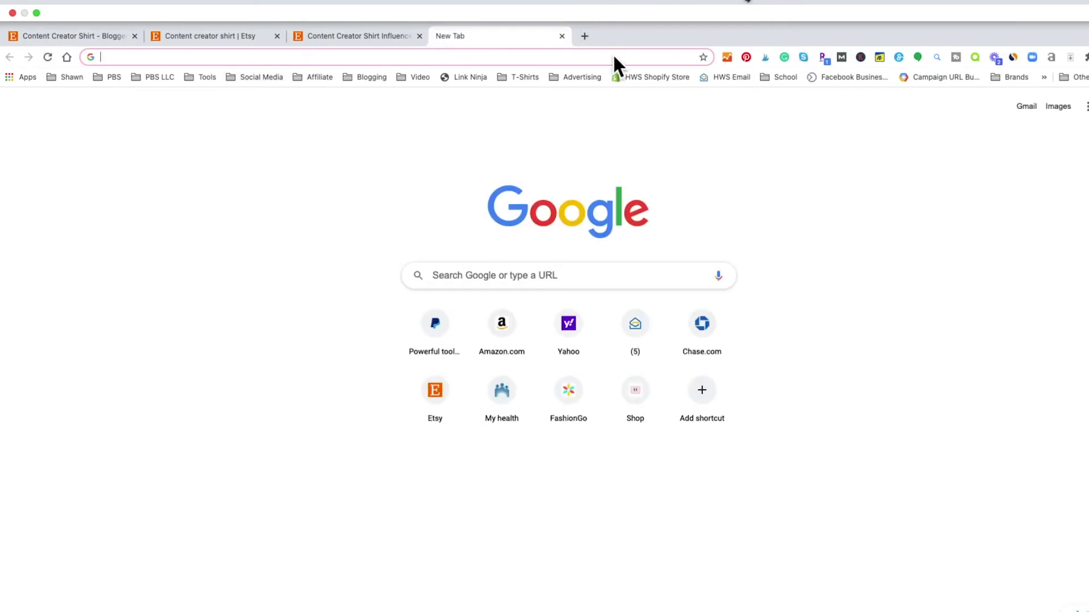
pyautogui.write('etsy.com')
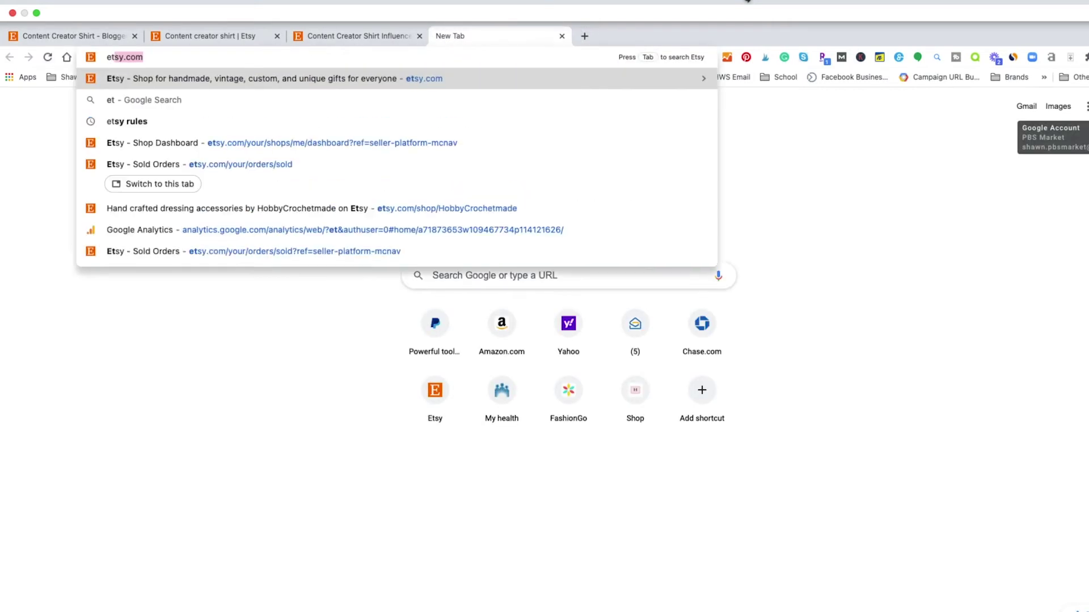
pyautogui.press('Return')
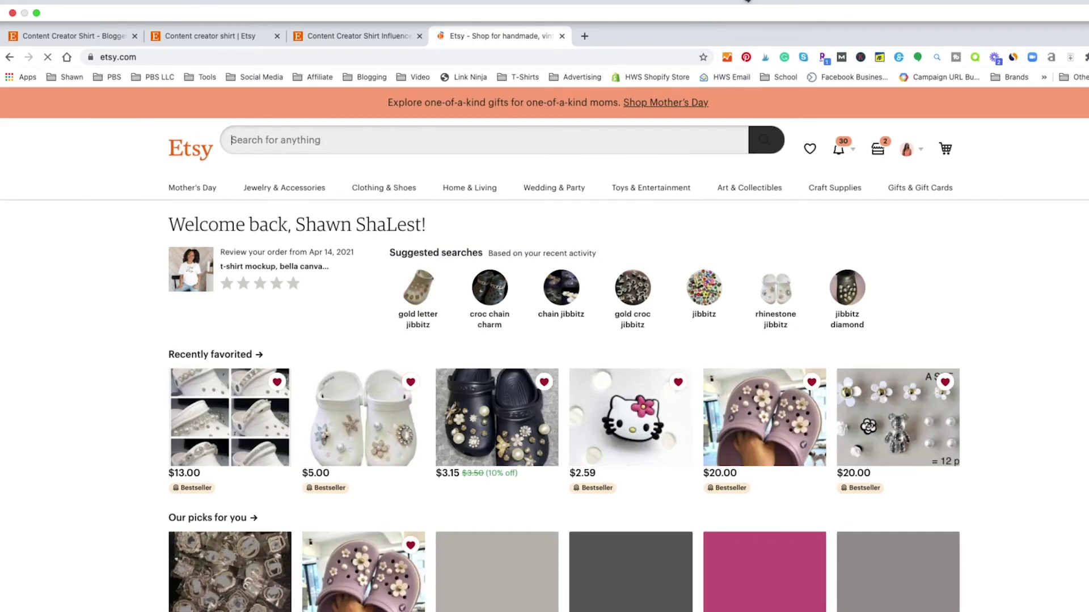
pyautogui.click(328, 149)
pyautogui.write('HealthyWealthy')
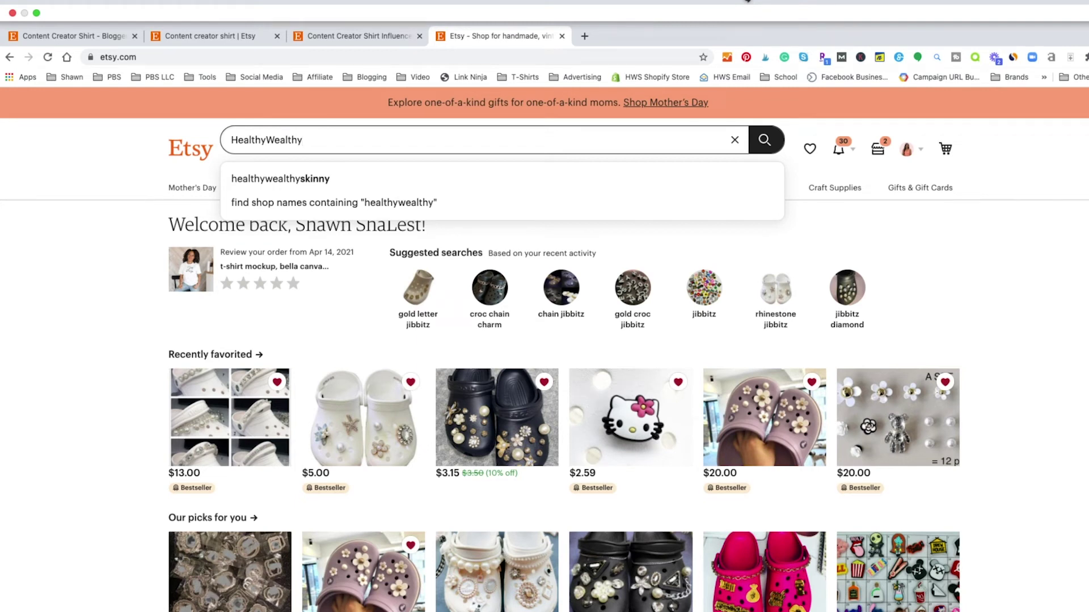
pyautogui.click(281, 180)
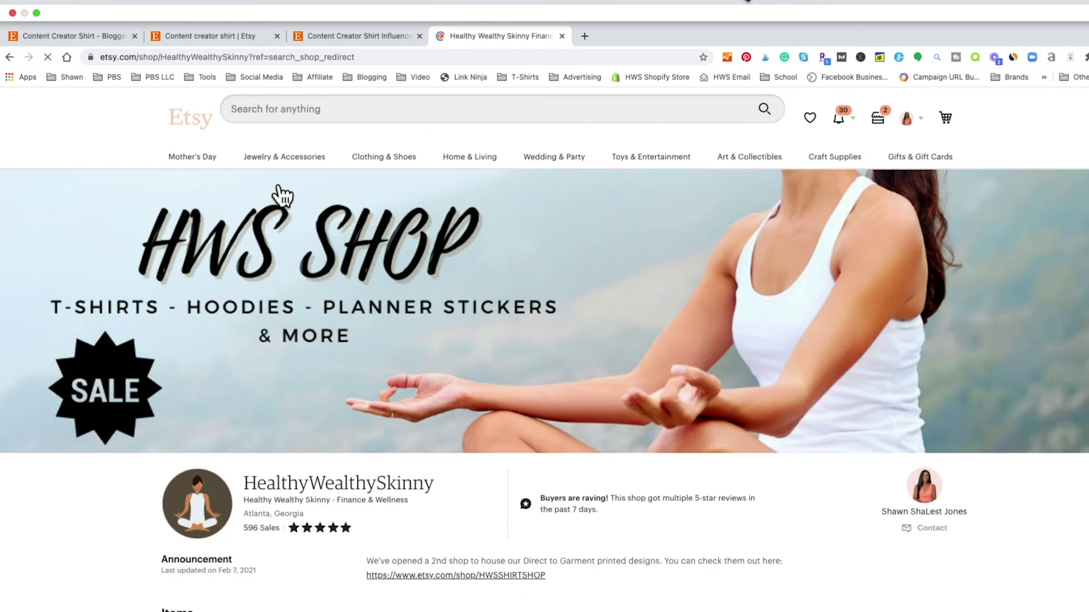
# Browse the shop's items and open the "Done Class of 2021" graduation shirt listing.
pyautogui.scroll(-1, 774, 248)
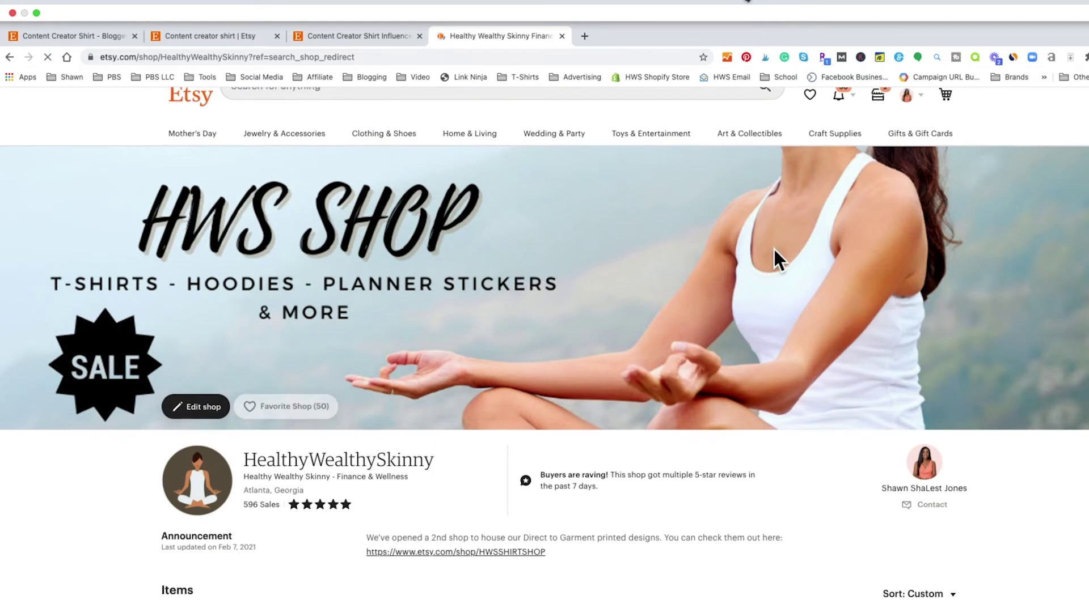
pyautogui.scroll(-6, 590, 188)
pyautogui.scroll(-4, 628, 253)
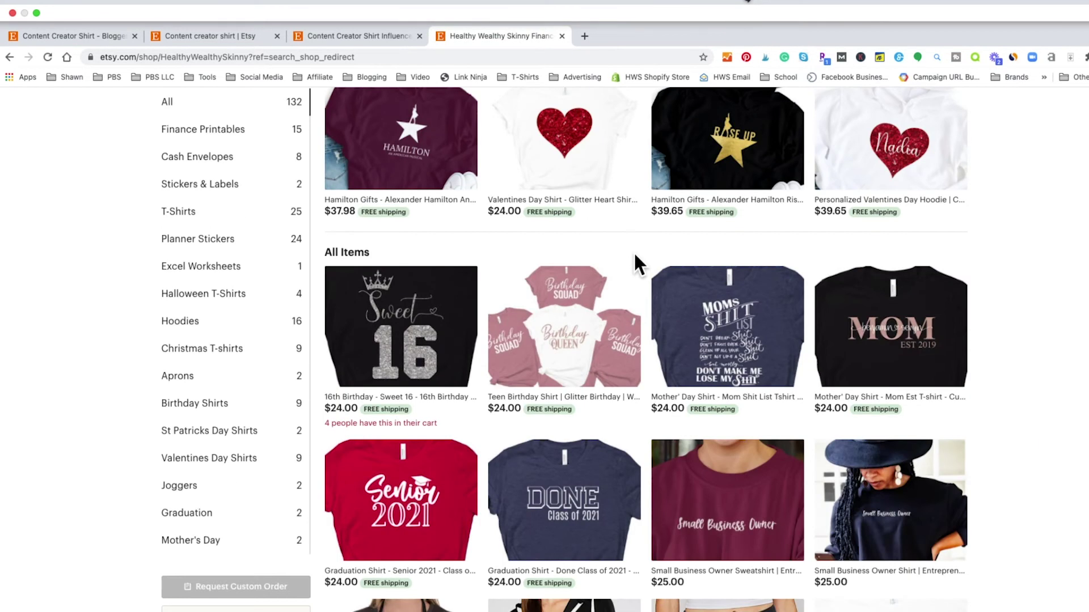
pyautogui.scroll(-1, 633, 251)
pyautogui.scroll(-3, 646, 245)
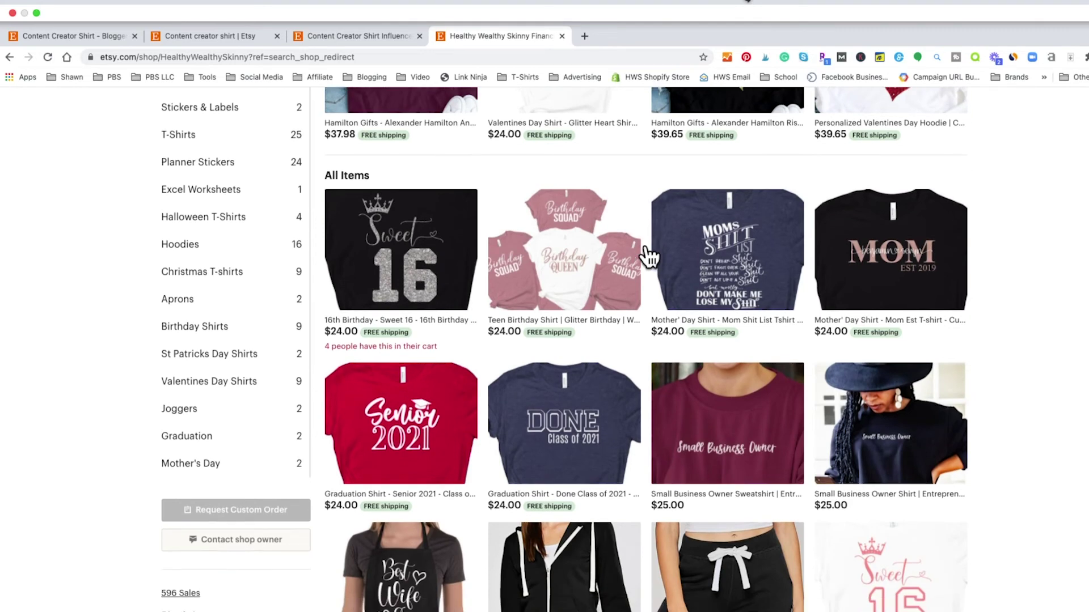
pyautogui.scroll(-5, 648, 245)
pyautogui.scroll(2, 649, 249)
pyautogui.scroll(3, 650, 252)
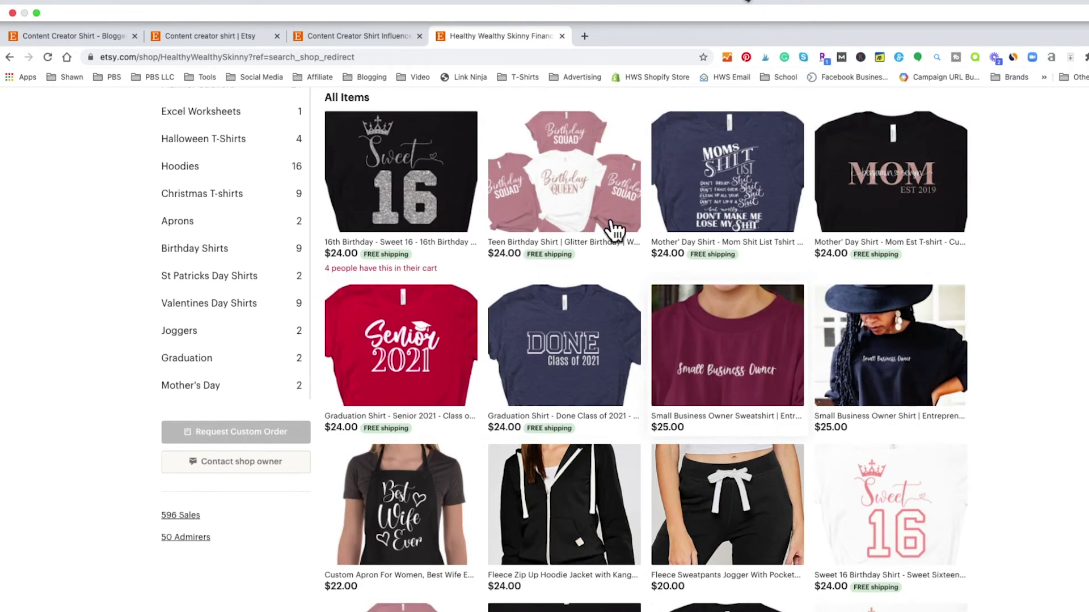
pyautogui.click(565, 352)
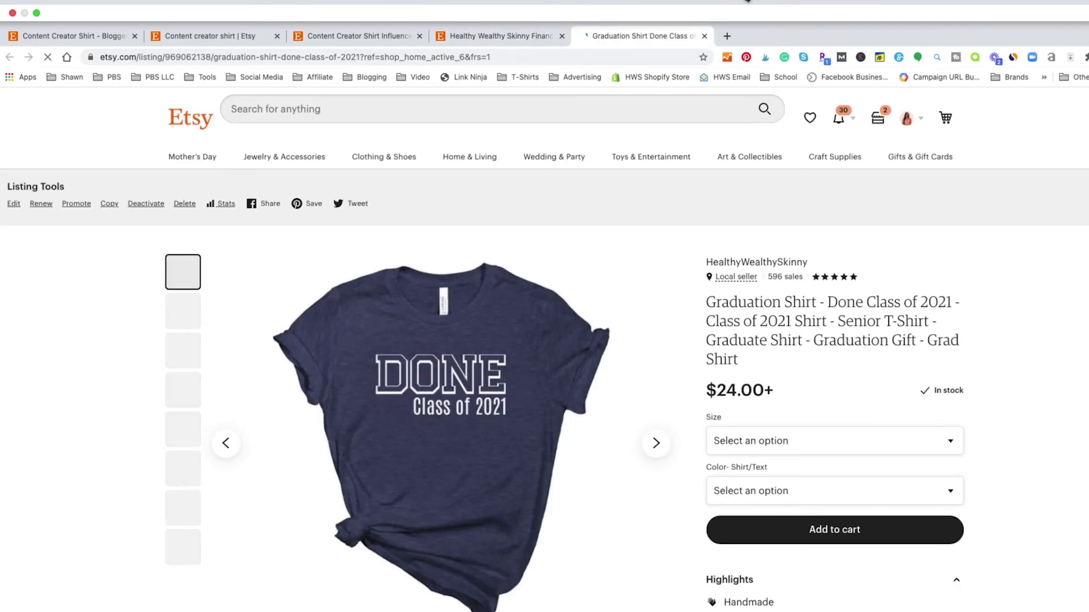
# Expand the full item description of the graduation shirt listing.
pyautogui.scroll(-1, 544, 349)
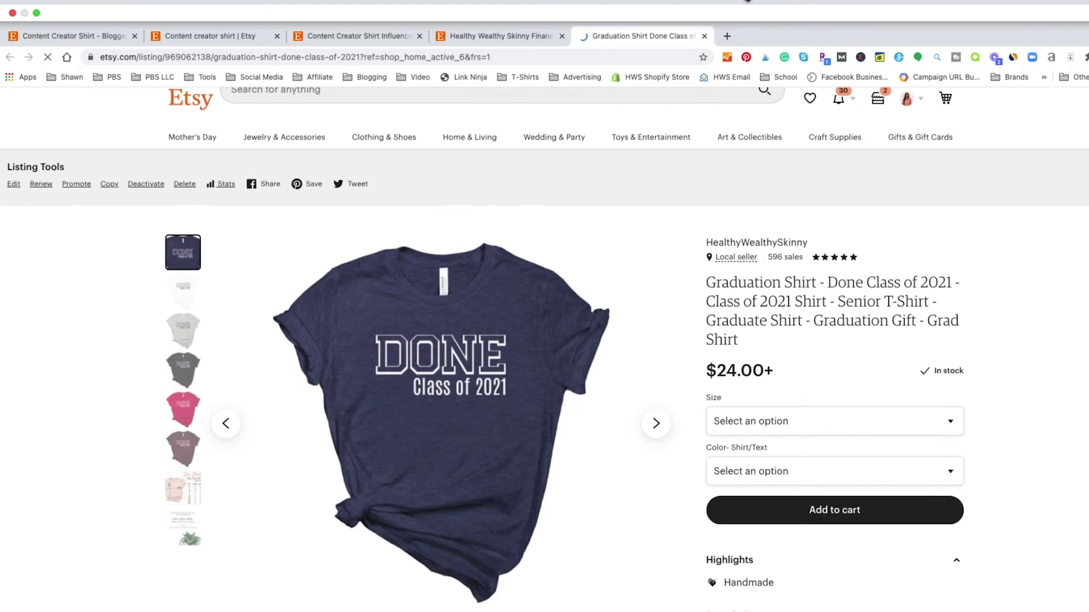
pyautogui.scroll(-3, 544, 349)
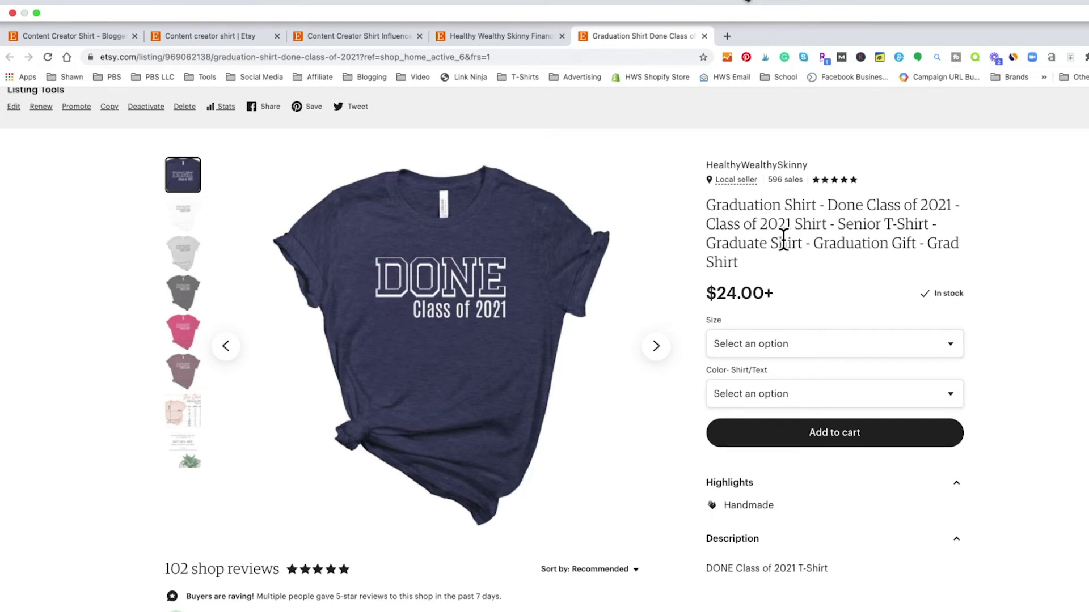
pyautogui.scroll(-1, 800, 238)
pyautogui.scroll(-4, 919, 260)
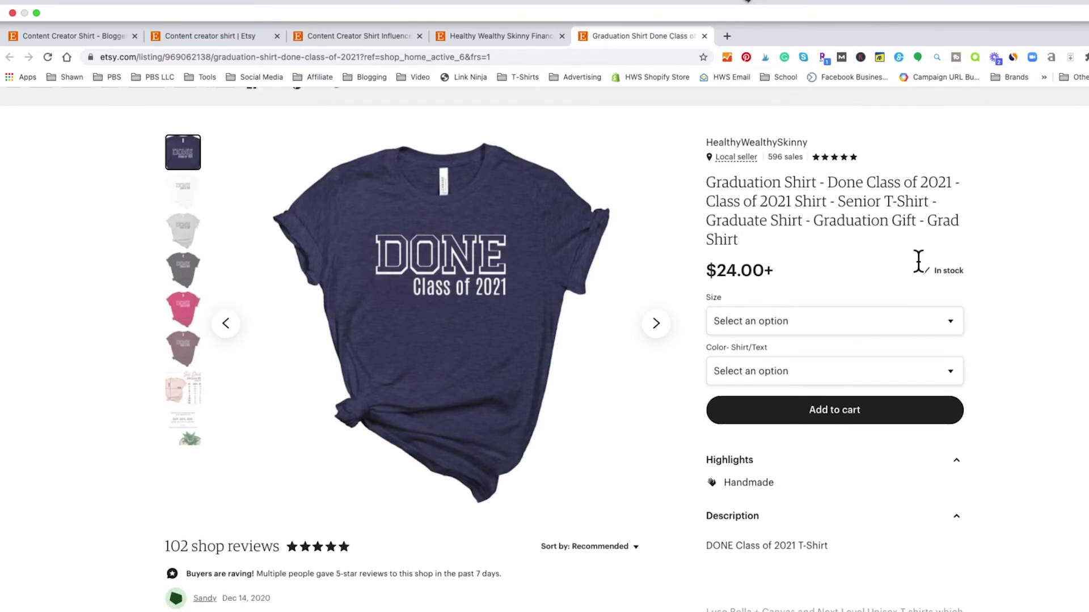
pyautogui.scroll(-1, 923, 279)
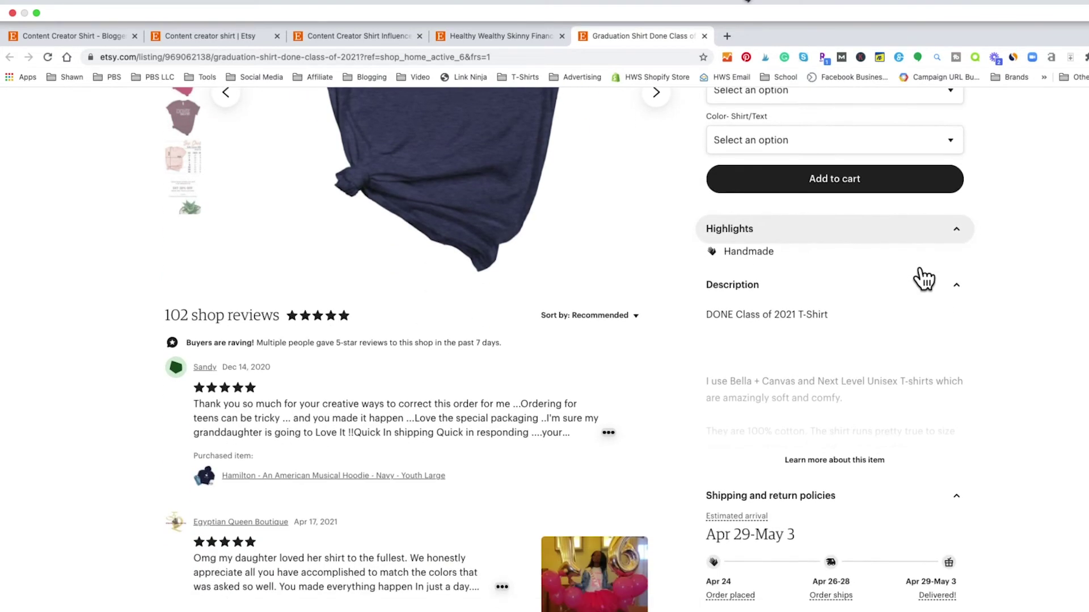
pyautogui.click(859, 472)
pyautogui.scroll(-1, 1054, 329)
pyautogui.scroll(-3, 1056, 324)
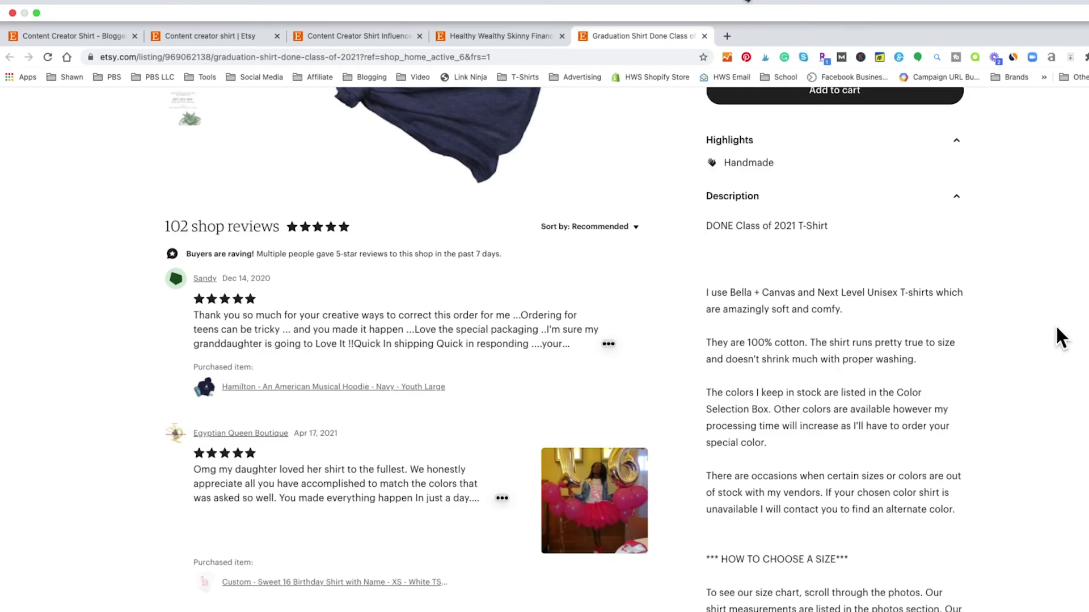
# Copy the graduation shirt's description from "I use Bella + Canvas" through the no-refunds line into the new listing's Description field.
pyautogui.moveTo(707, 184); pyautogui.dragTo(790, 532)
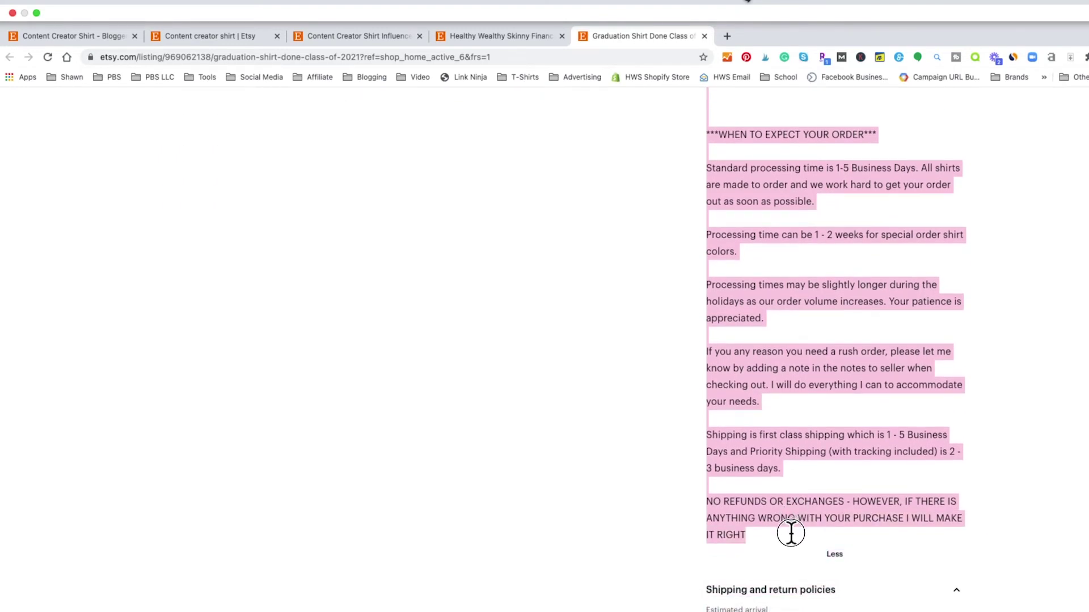
pyautogui.rightClick(752, 372)
pyautogui.click(767, 400)
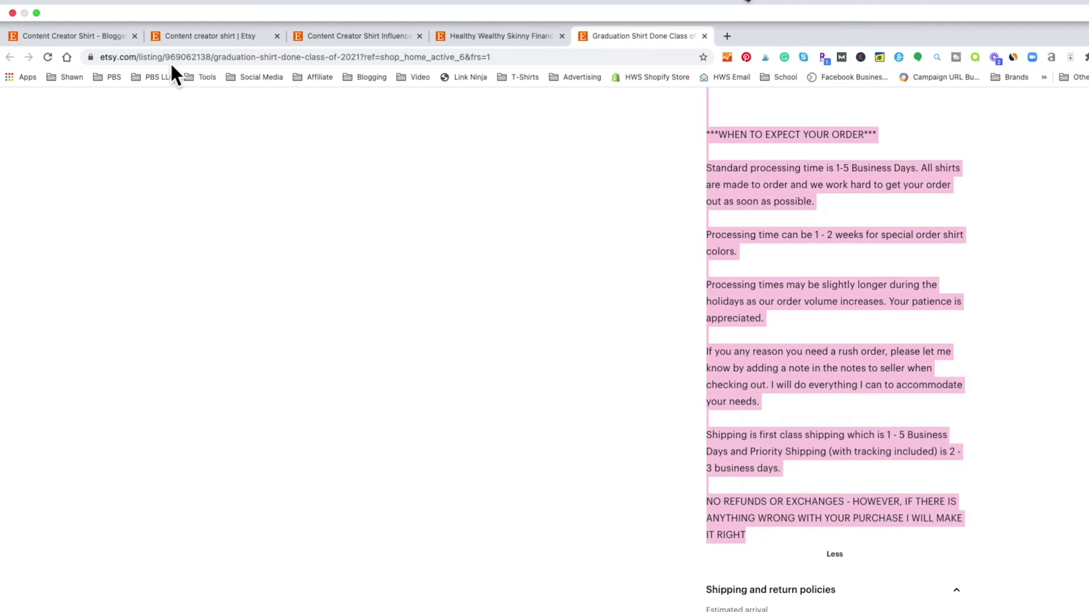
pyautogui.click(42, 39)
pyautogui.click(360, 300)
pyautogui.press('super+v')
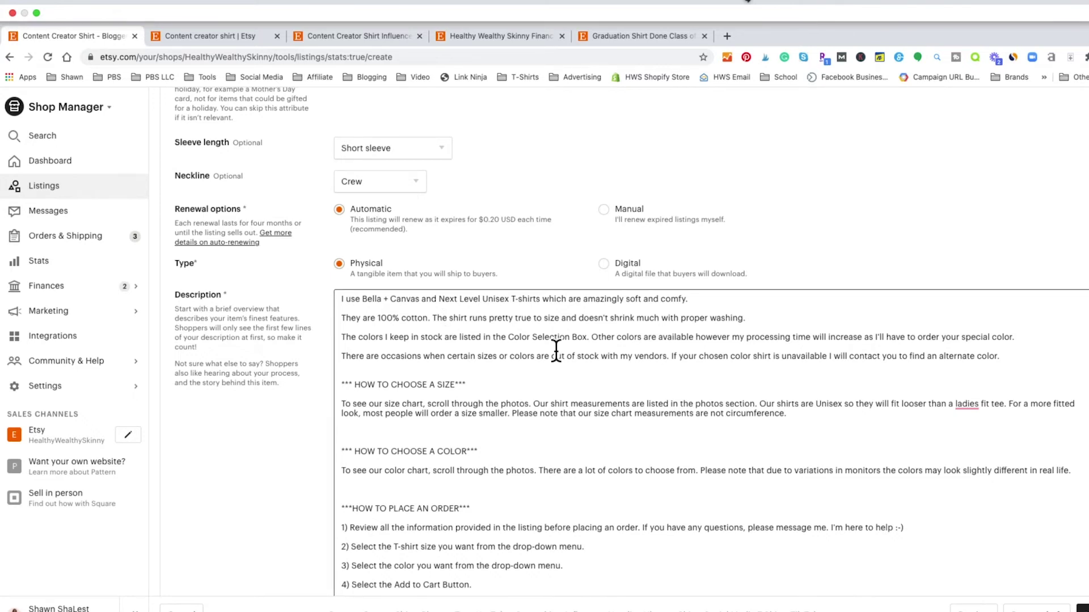
# Read through the pasted description's sizing, color, ordering and delivery sections, and look over the Production partners, Section, Tags and Materials fields.
pyautogui.scroll(-3, 556, 350)
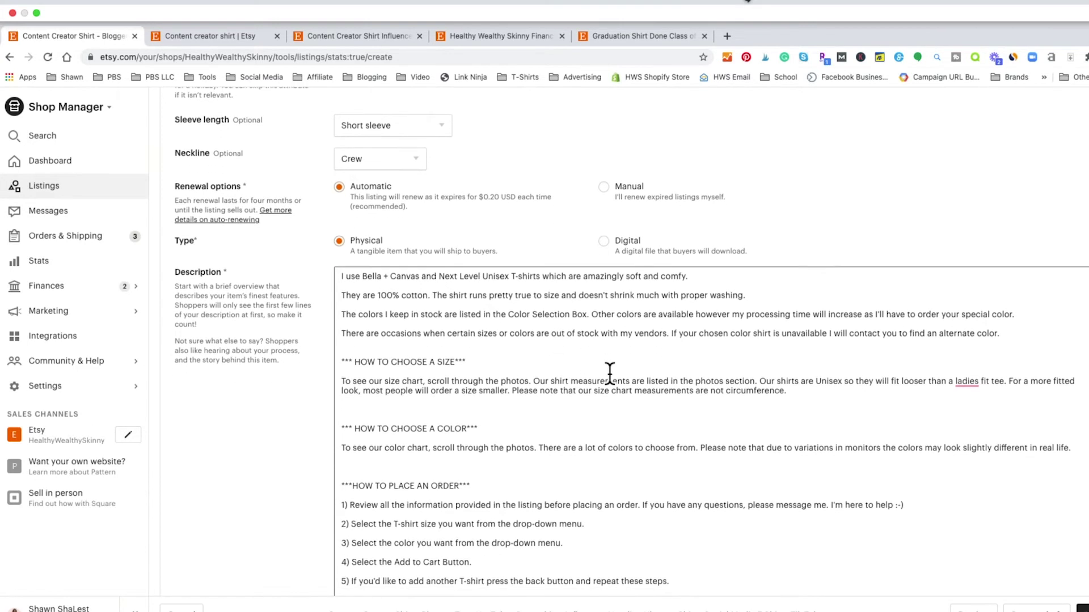
pyautogui.scroll(-2, 612, 381)
pyautogui.scroll(-3, 539, 389)
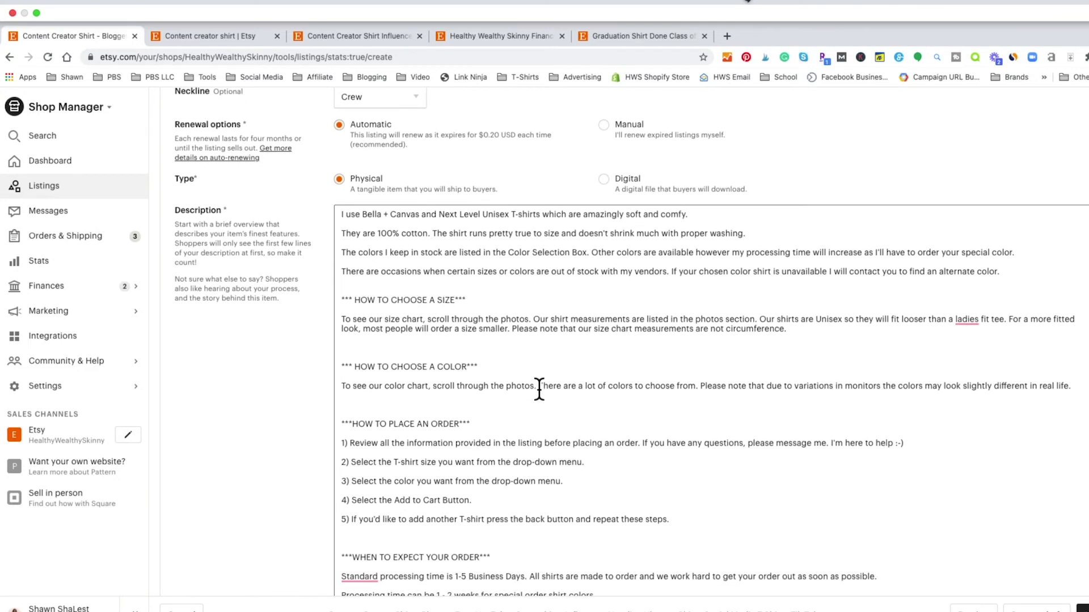
pyautogui.scroll(-7, 554, 395)
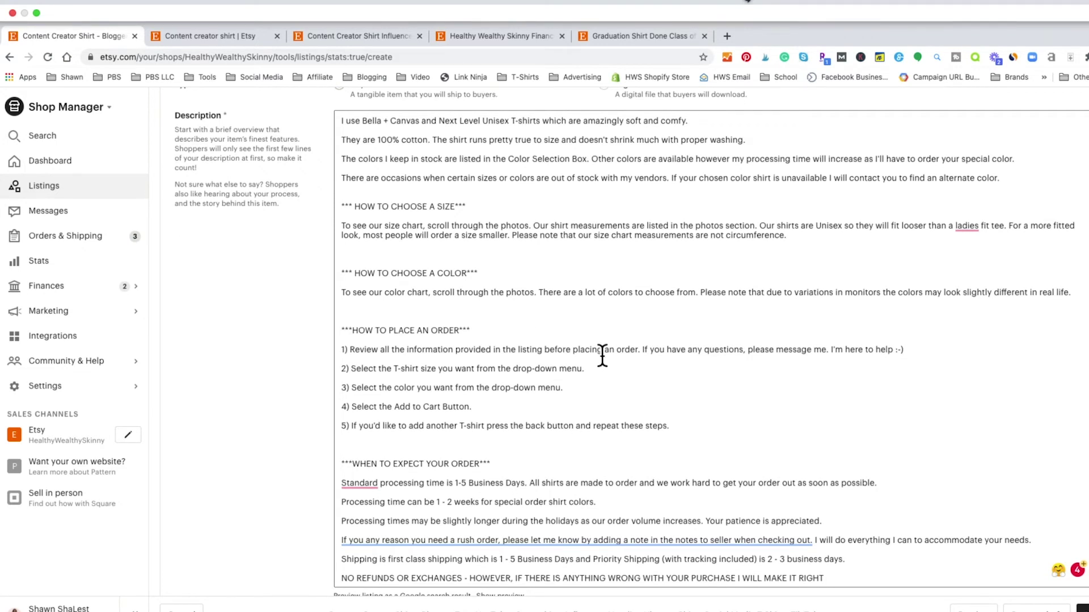
pyautogui.scroll(2, 618, 356)
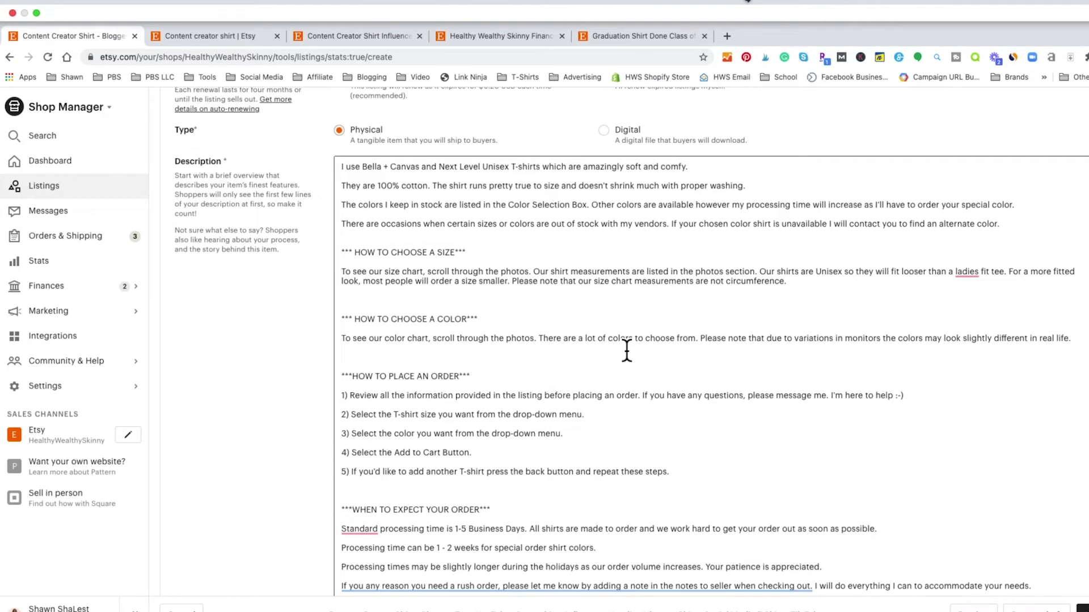
pyautogui.scroll(-1, 753, 333)
pyautogui.scroll(-4, 752, 334)
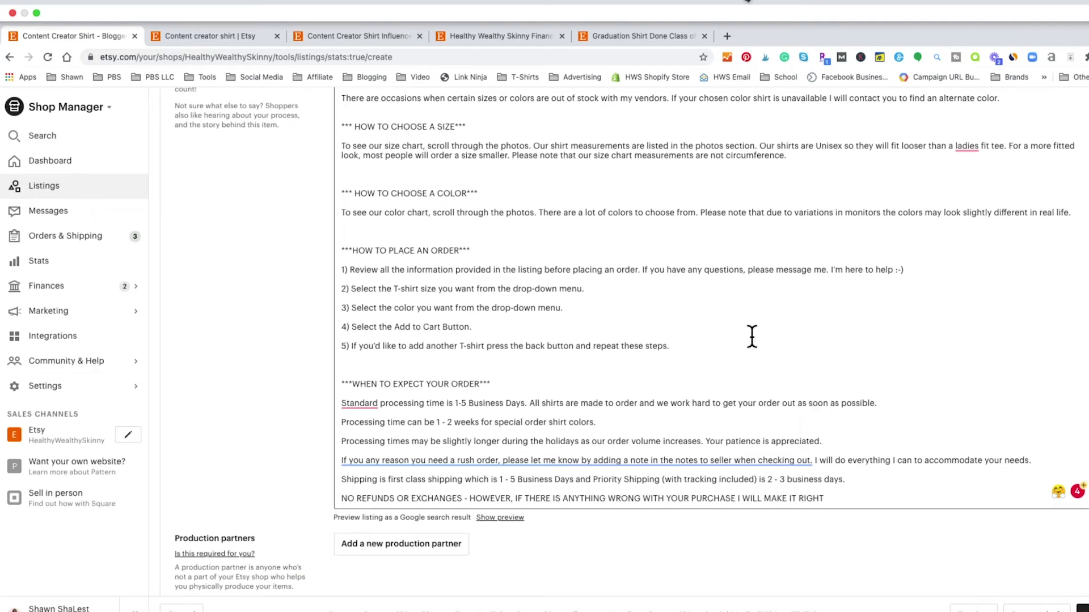
pyautogui.scroll(-2, 751, 337)
pyautogui.scroll(-3, 790, 479)
pyautogui.scroll(-2, 791, 475)
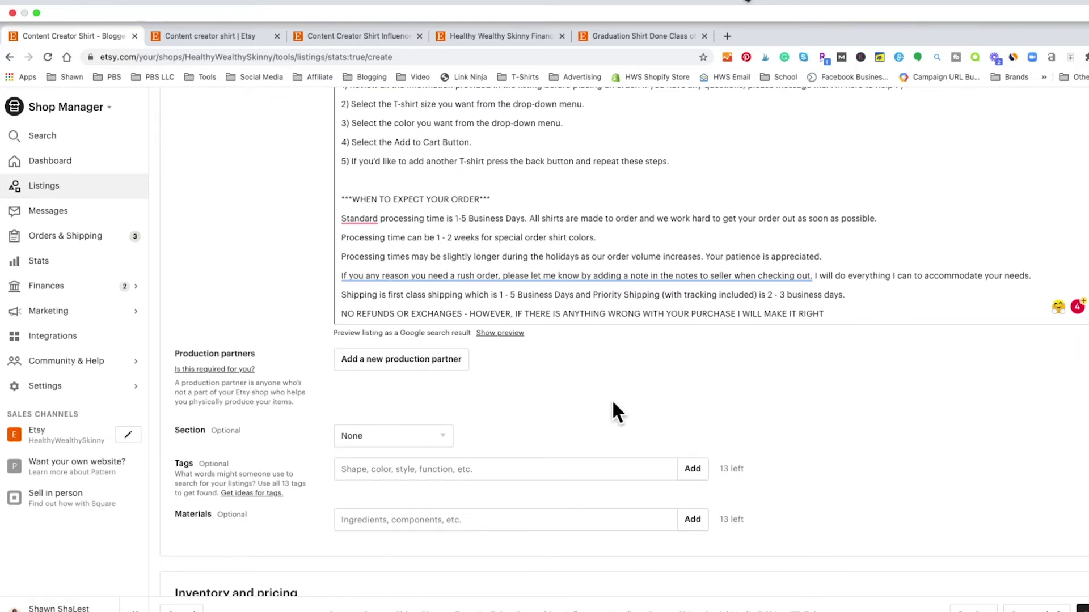
pyautogui.scroll(-1, 611, 399)
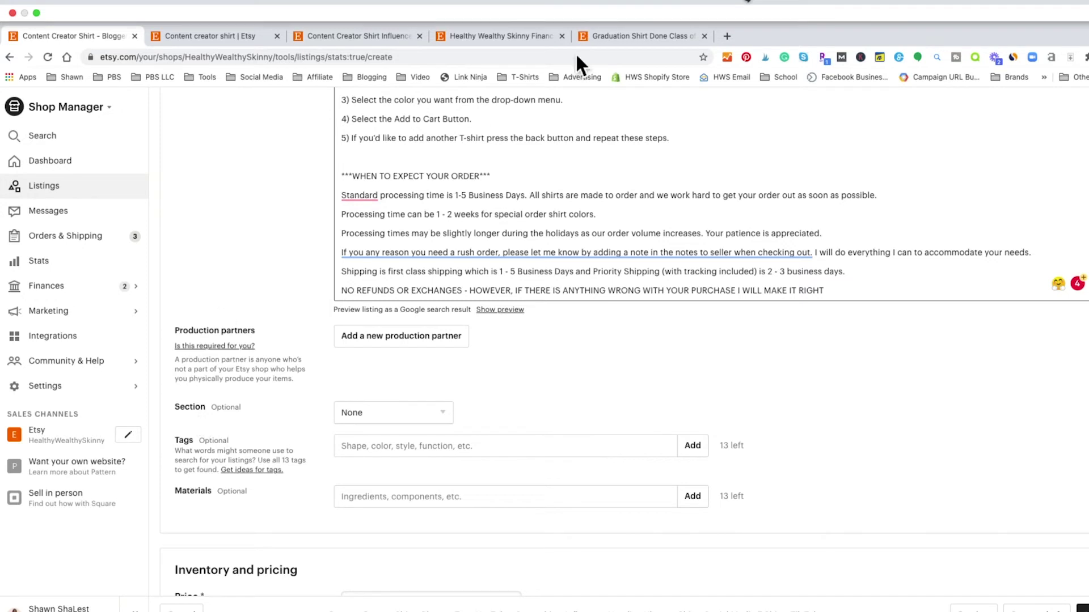
# Return to the shop's storefront from the graduation shirt listing and review how its items are grouped into sections.
pyautogui.click(664, 38)
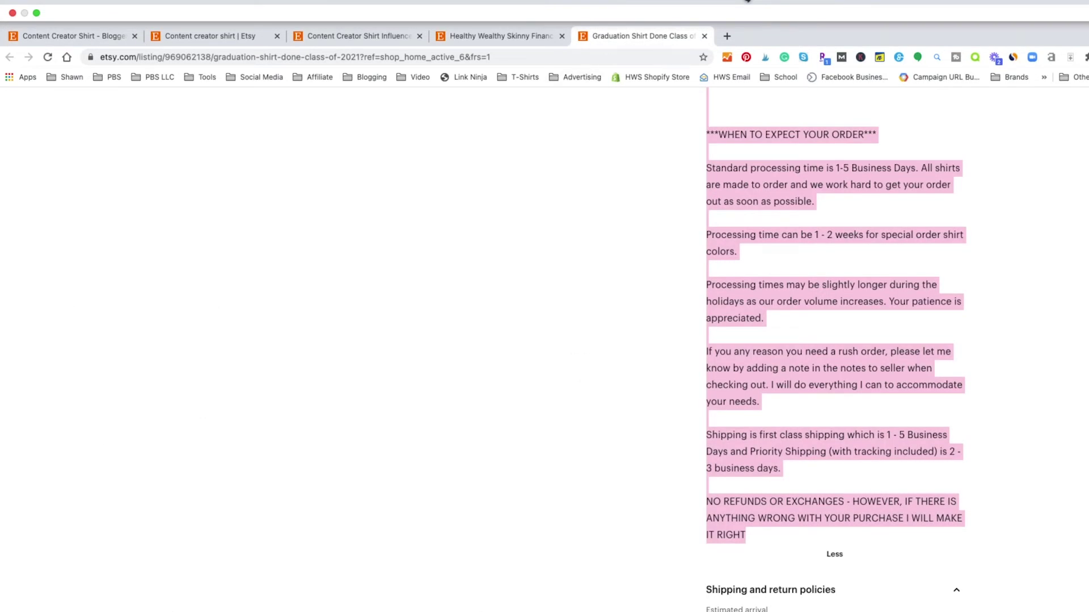
pyautogui.scroll(15, 544, 340)
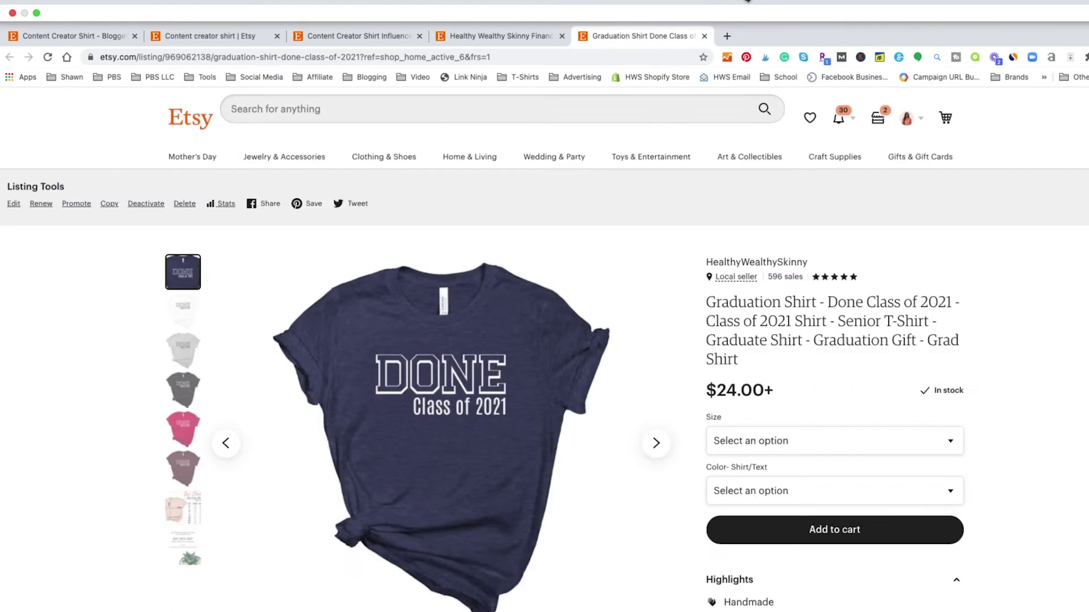
pyautogui.click(745, 263)
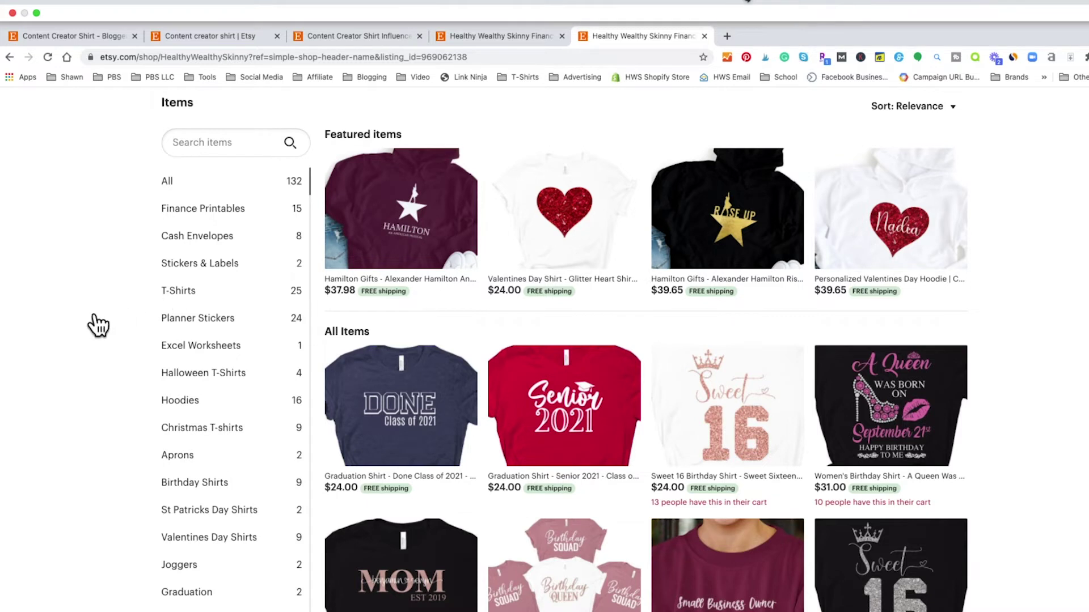
pyautogui.scroll(-1, 93, 352)
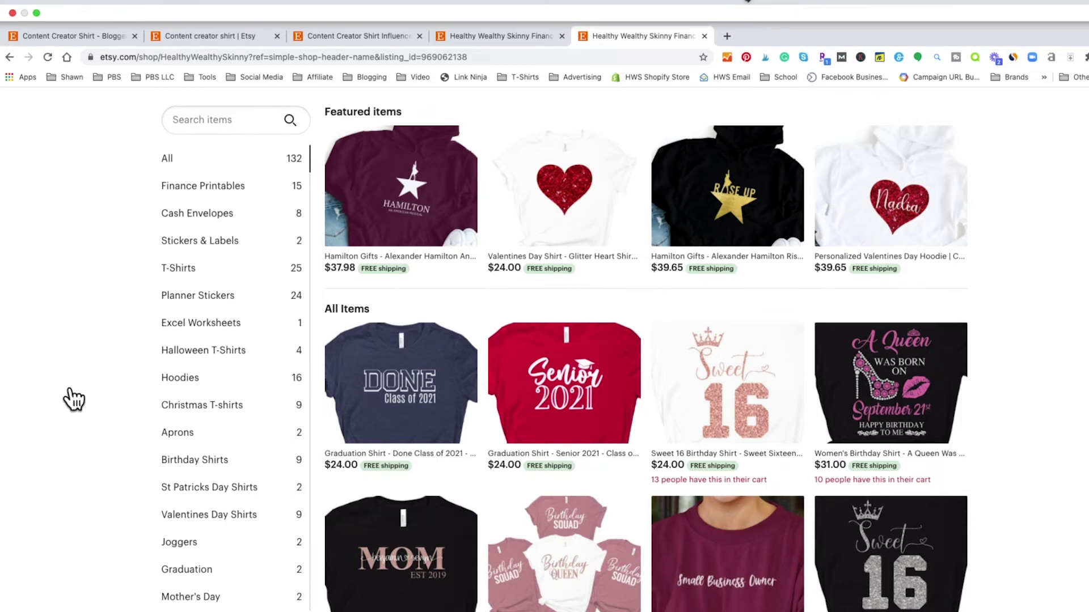
pyautogui.scroll(-1, 98, 403)
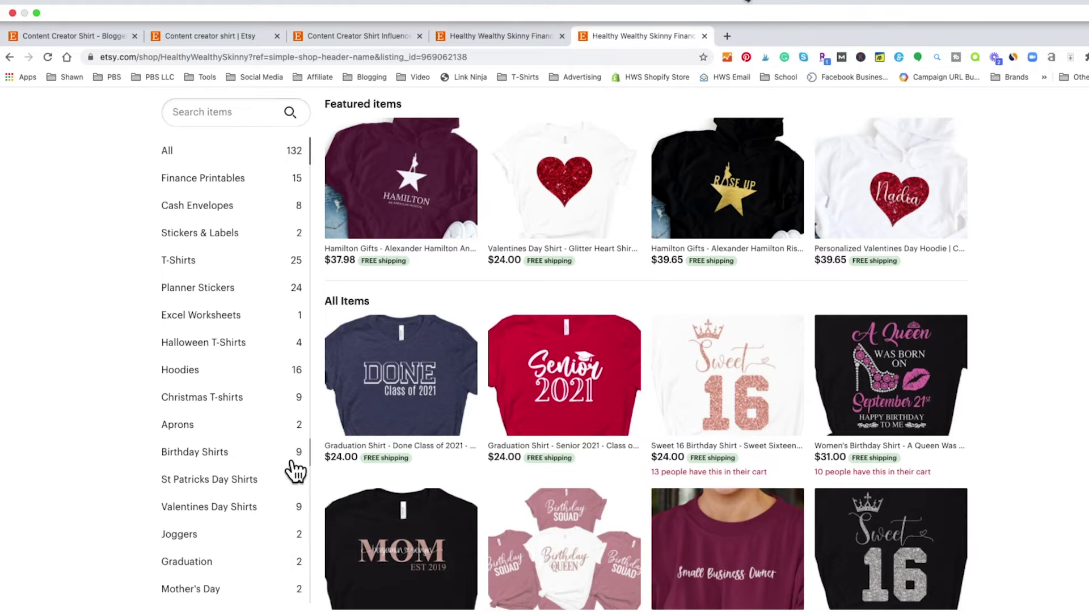
# Filter the storefront to the Birthday Shirts section and look over the shirts grouped in it.
pyautogui.click(180, 453)
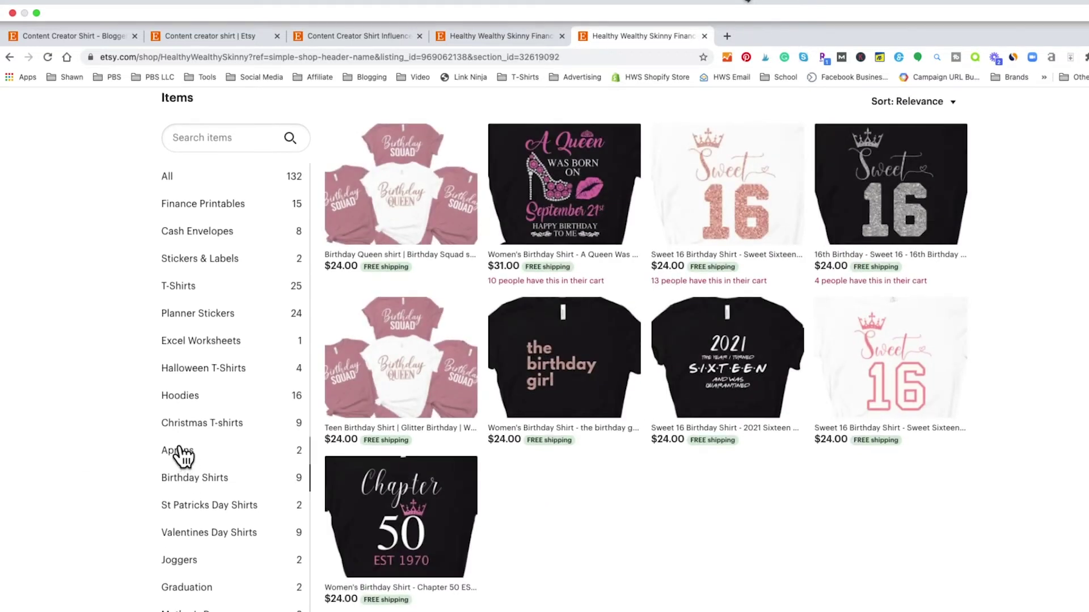
pyautogui.scroll(1, 597, 509)
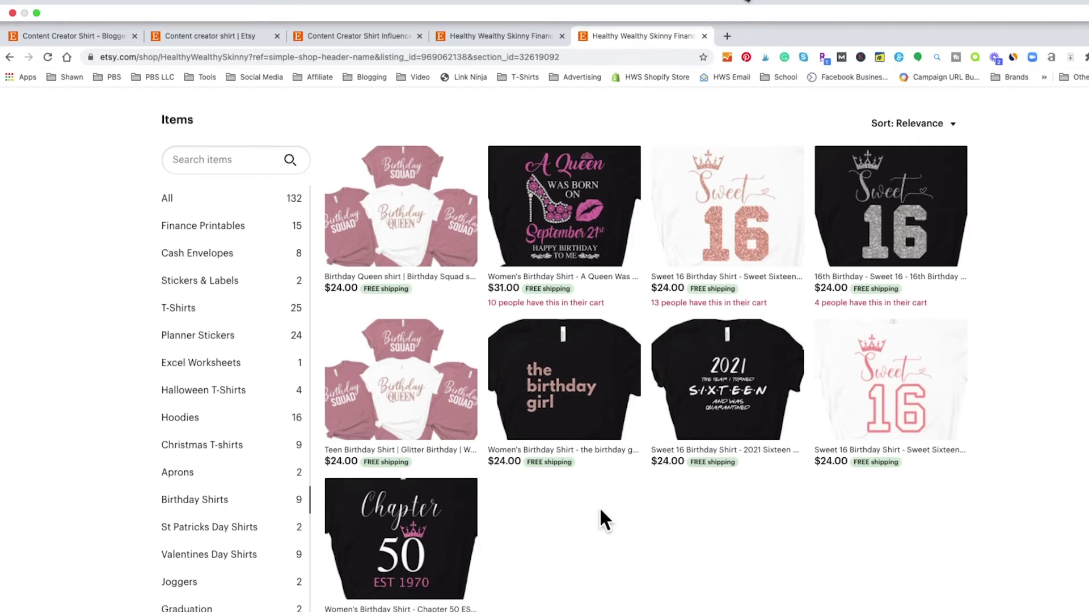
pyautogui.scroll(1, 600, 507)
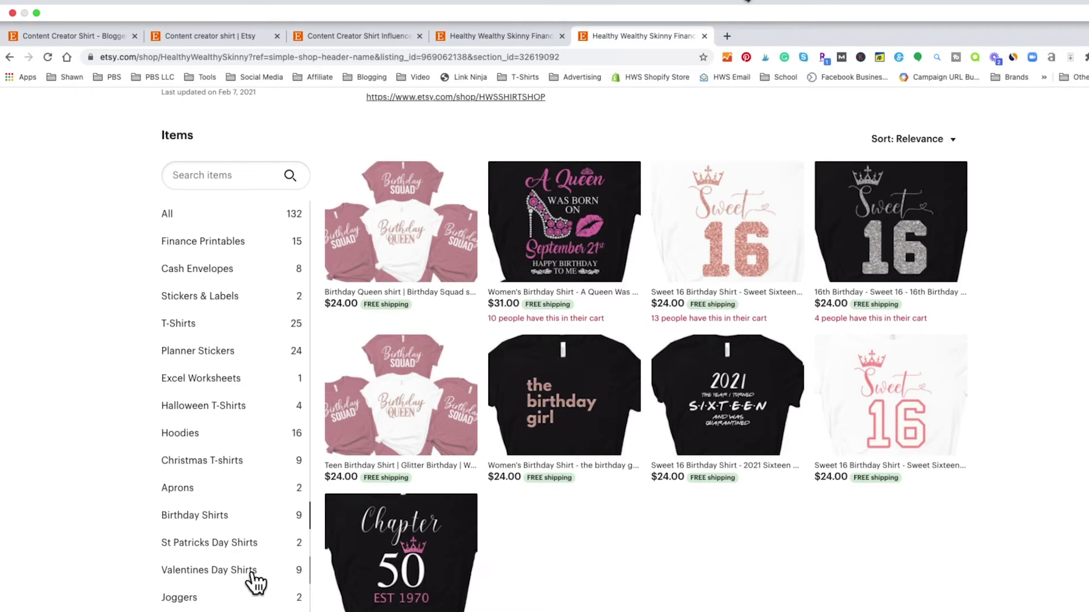
pyautogui.scroll(-2, 453, 377)
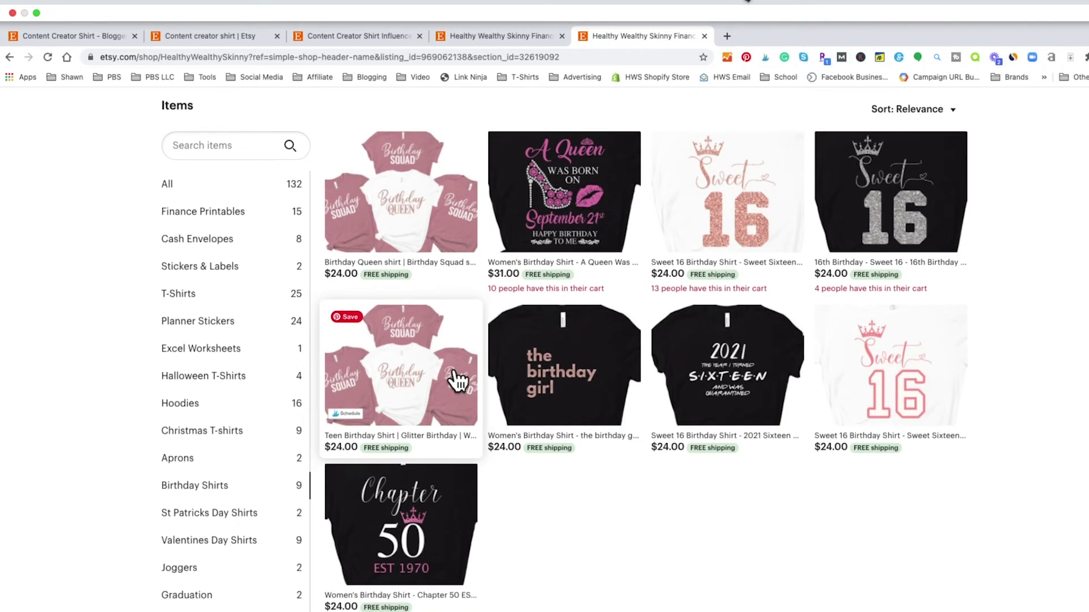
pyautogui.scroll(-2, 456, 387)
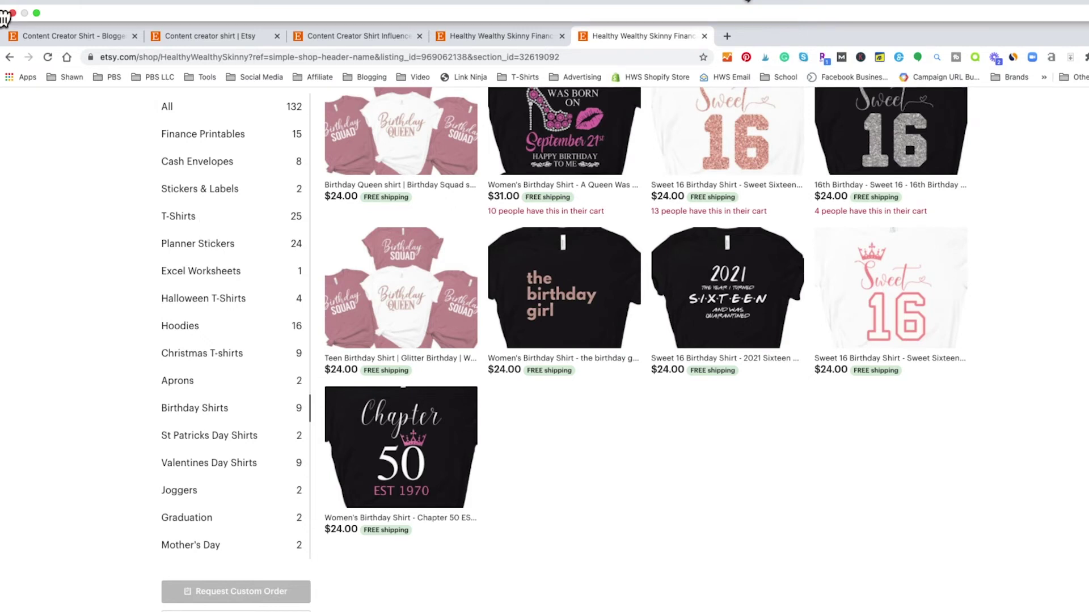
# Return to the new Content Creator listing and assign it to the T-Shirts shop section.
pyautogui.click(42, 36)
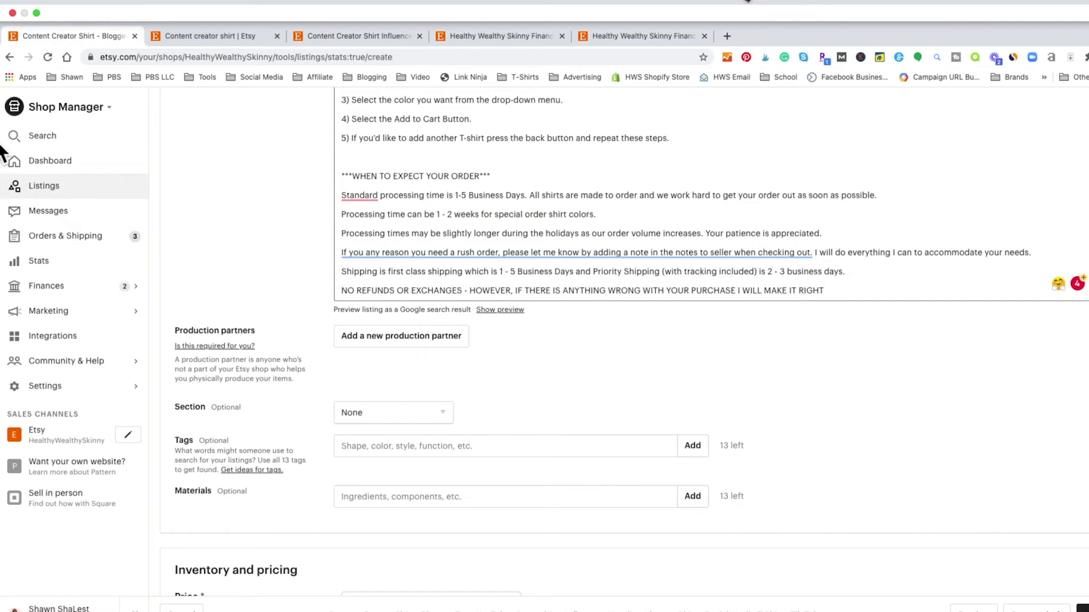
pyautogui.click(442, 411)
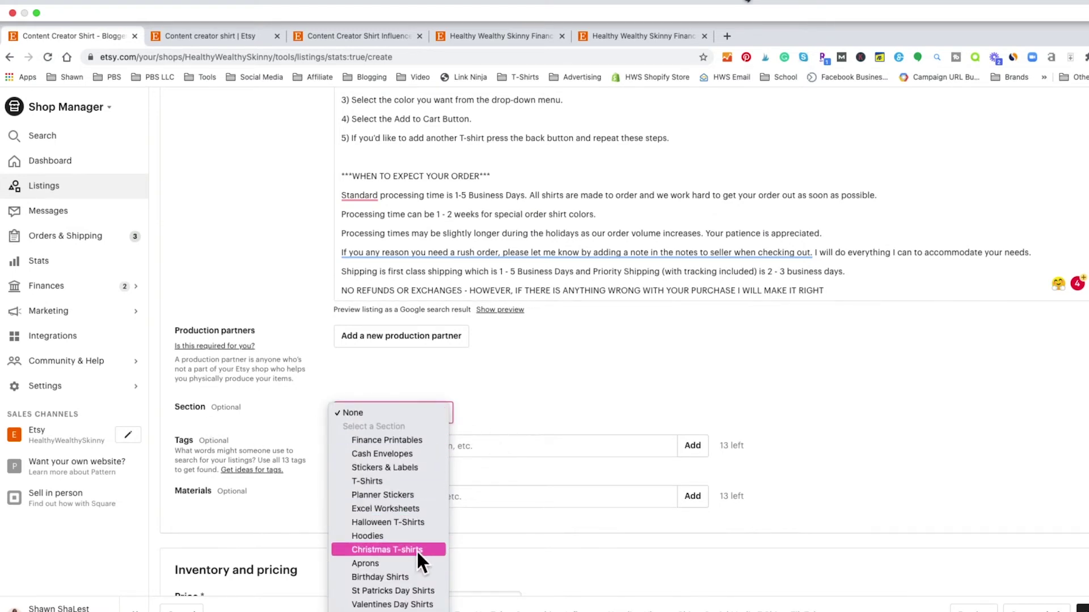
pyautogui.scroll(-2, 391, 605)
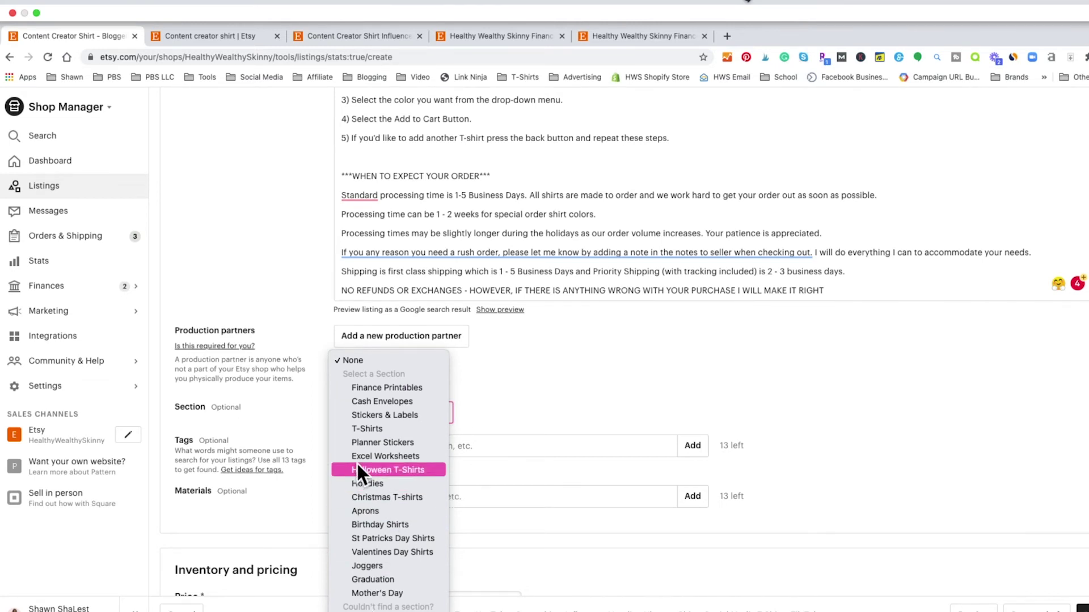
pyautogui.press('Escape')
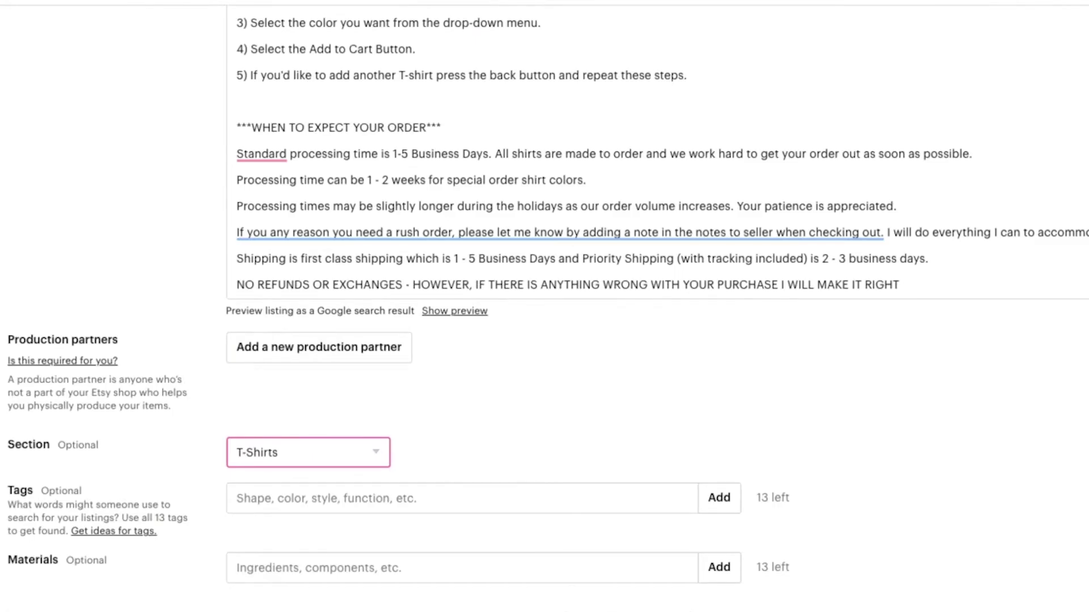
# Add the tags "content creator" and "Influencer Shirt" to the listing.
pyautogui.scroll(-1, 1041, 461)
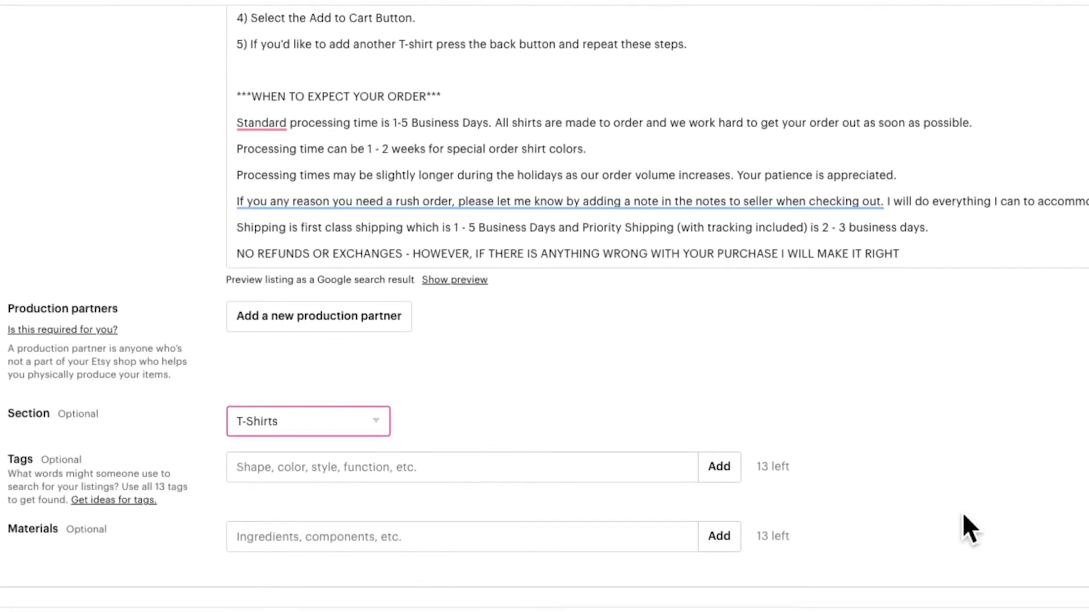
pyautogui.scroll(-1, 959, 488)
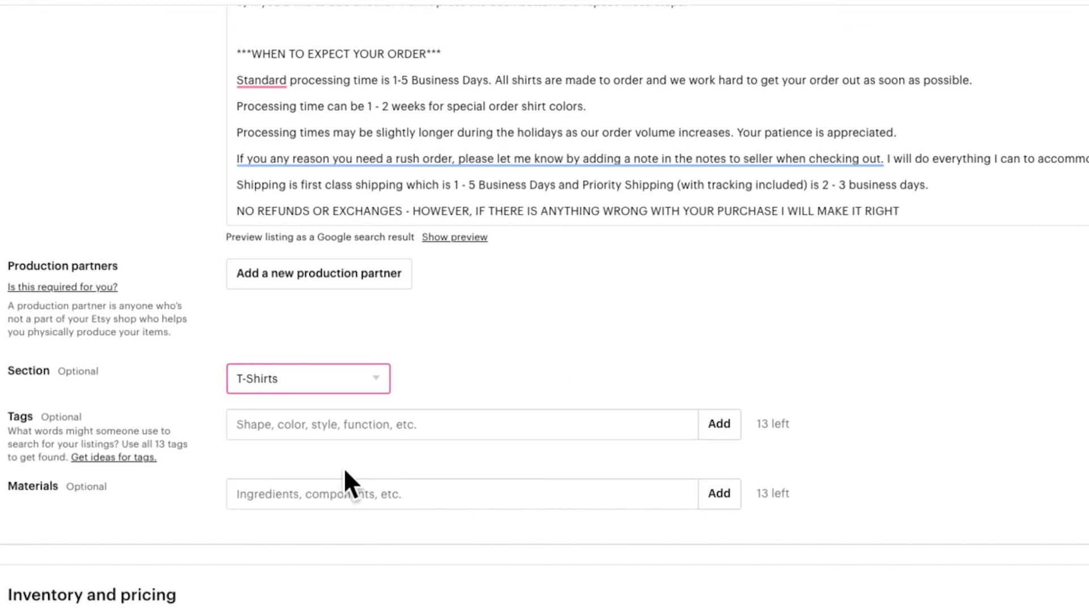
pyautogui.click(310, 425)
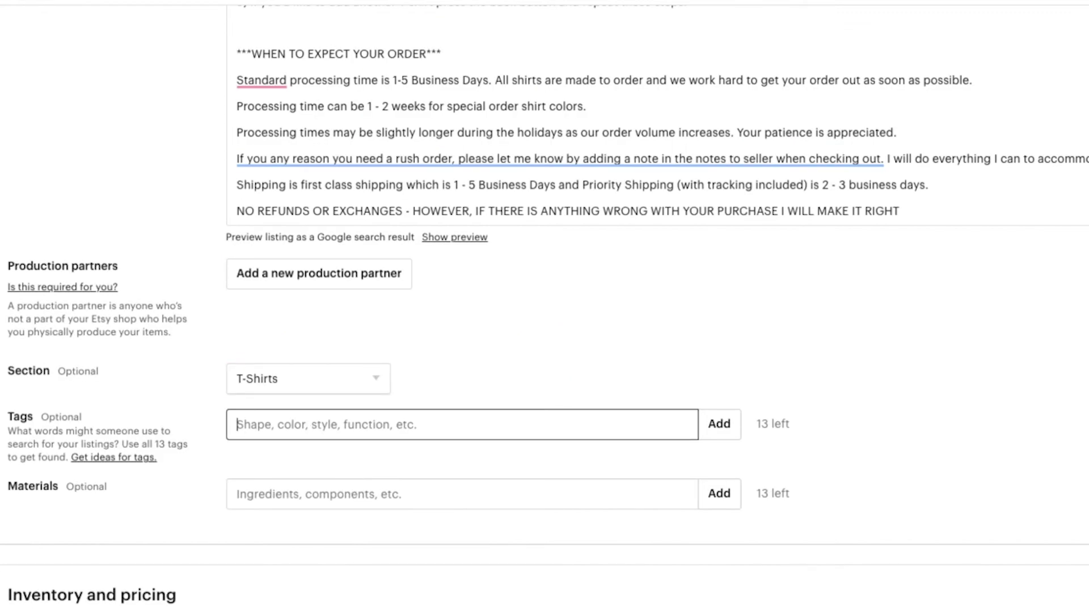
pyautogui.write('content cr')
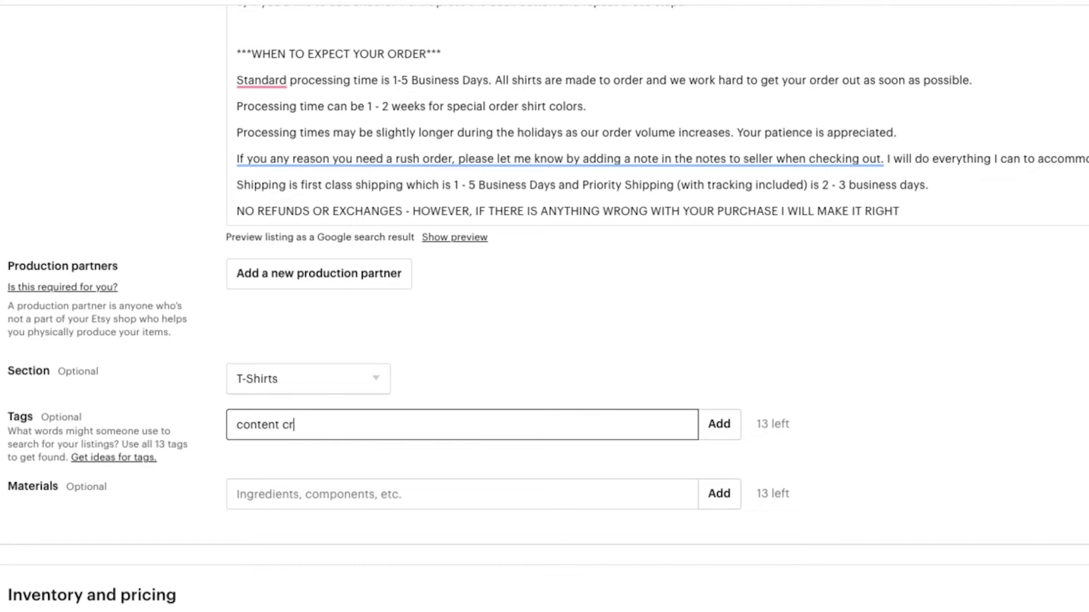
pyautogui.write('eator')
pyautogui.press('Return')
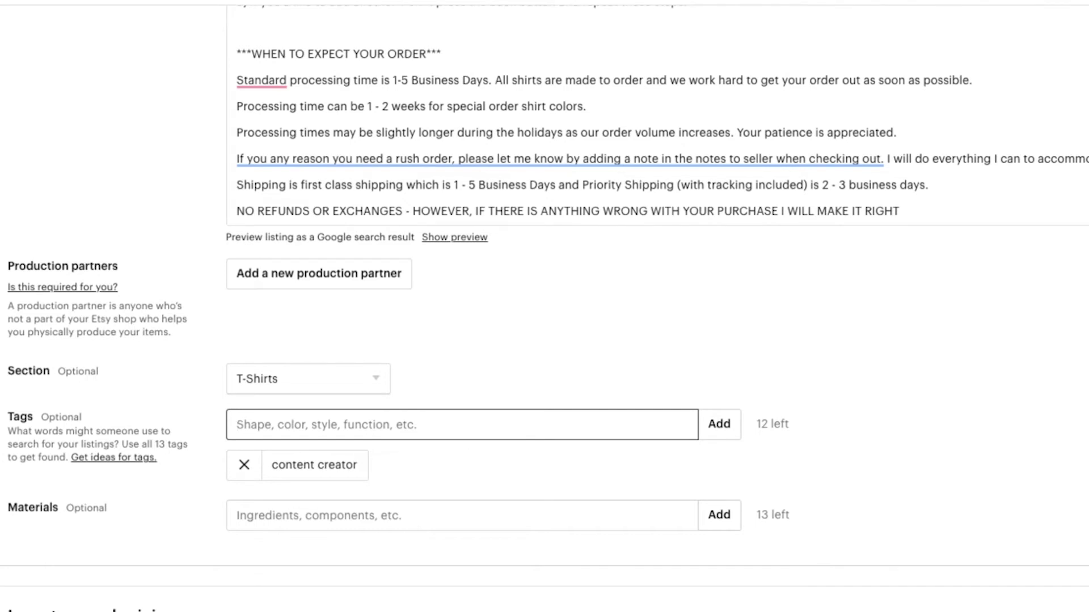
pyautogui.write('Influencer Shirt')
pyautogui.press('Return')
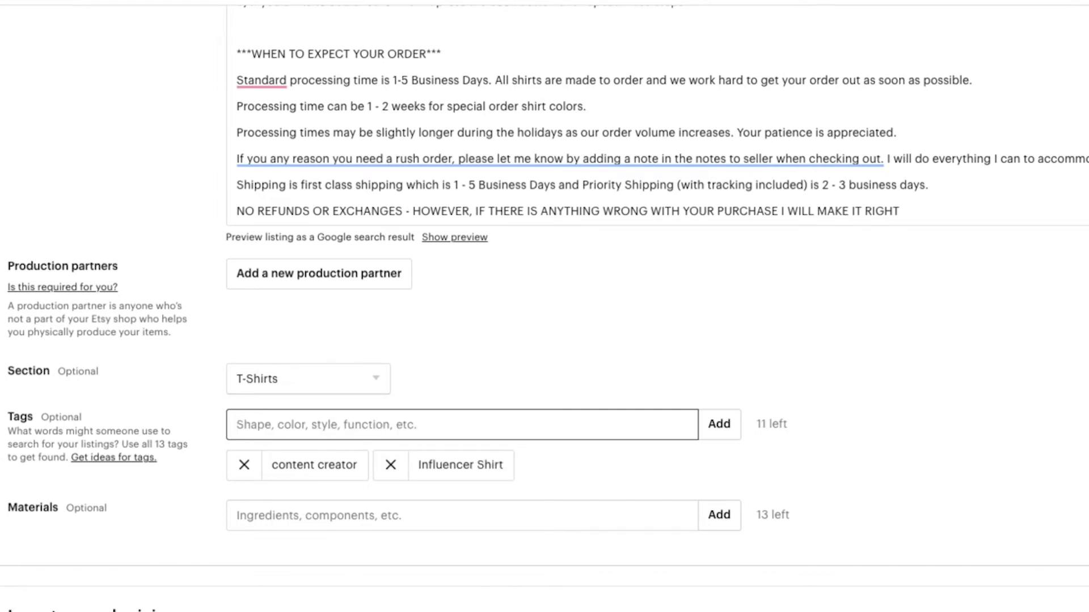
# Add the tags "Tik toker" and "Social Media" to the listing.
pyautogui.write('Tik')
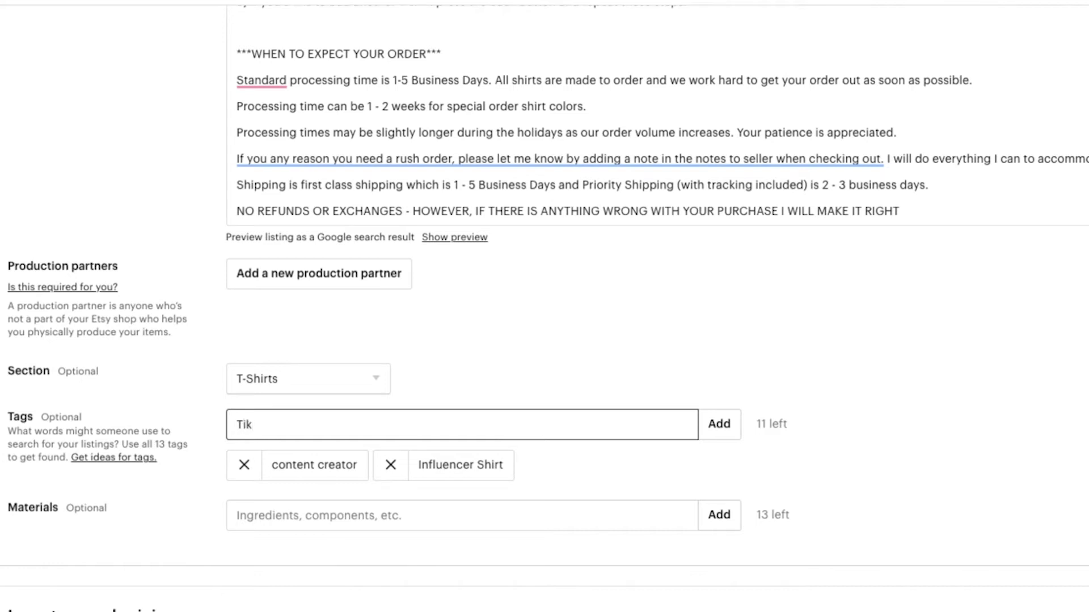
pyautogui.write(' toker')
pyautogui.press('Return')
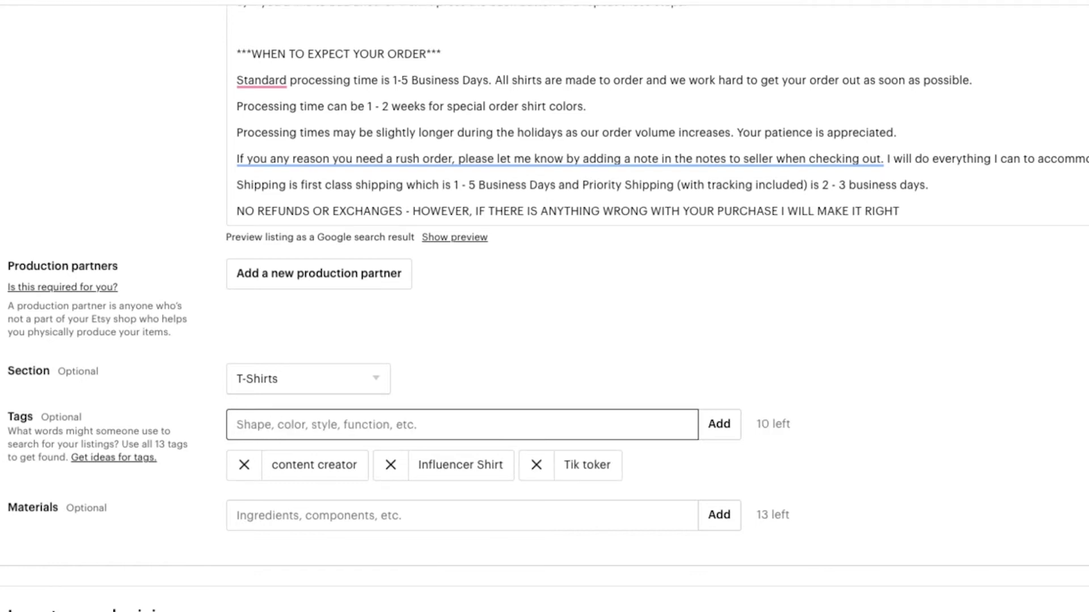
pyautogui.write('Social Medi')
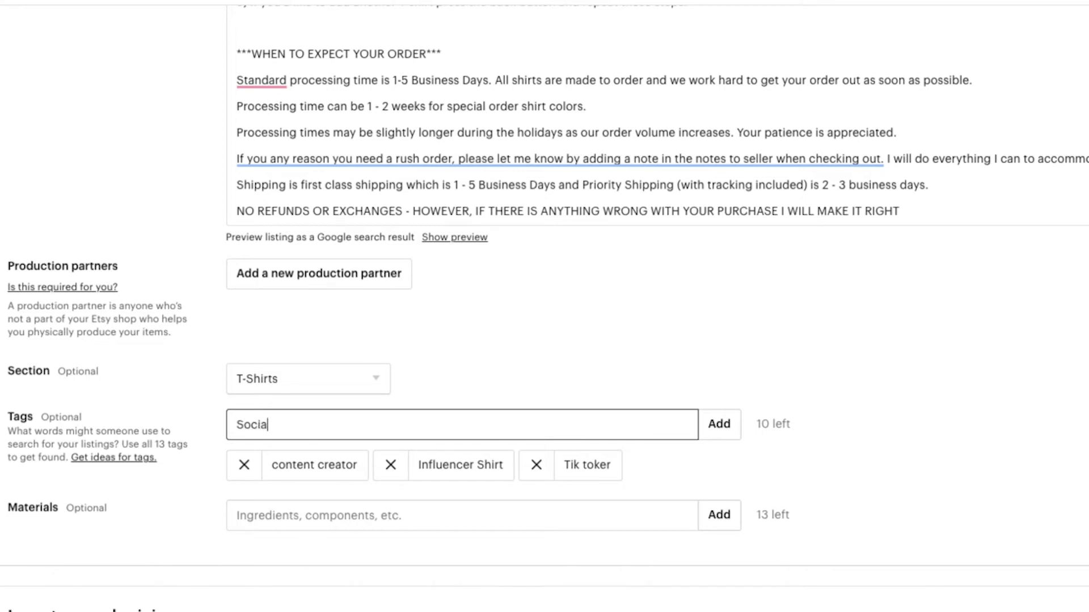
pyautogui.write('a')
pyautogui.press('Return')
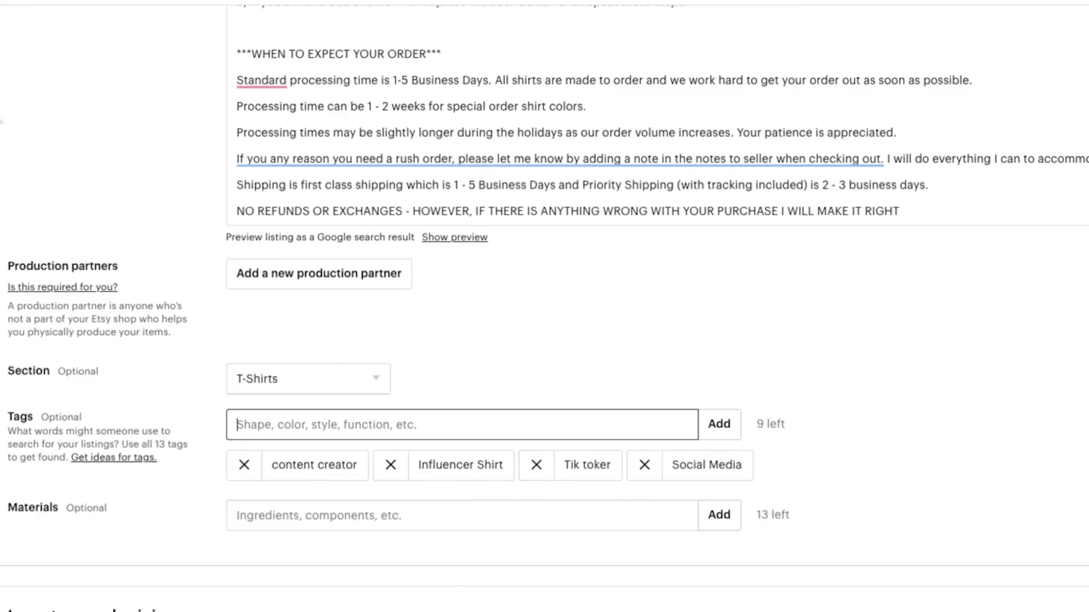
# Add the tags "vlogger shirt" and "crewneck" to the listing.
pyautogui.write('vlogger shirt')
pyautogui.press('Return')
pyautogui.write('cre')
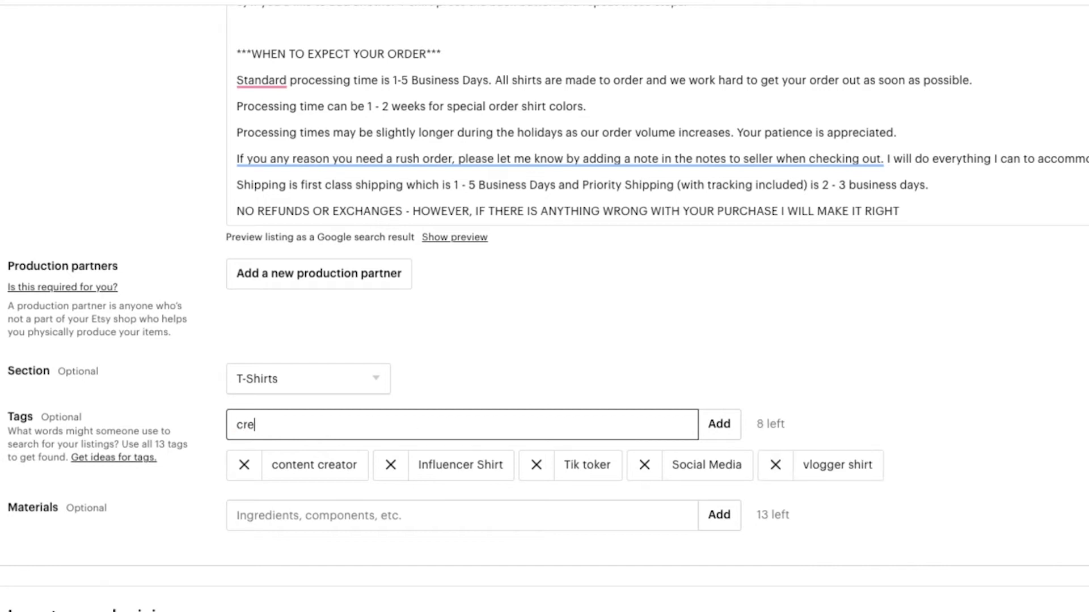
pyautogui.write('wneck')
pyautogui.press('Return')
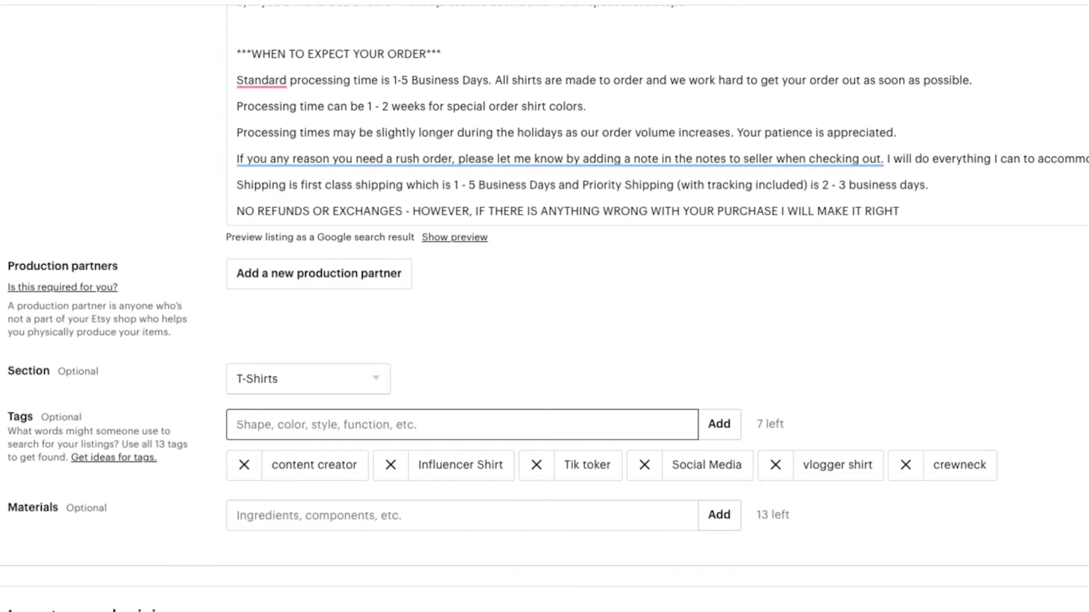
# Add the tags "blogger shirt" and "Youtuber" to the listing.
pyautogui.write('blogger')
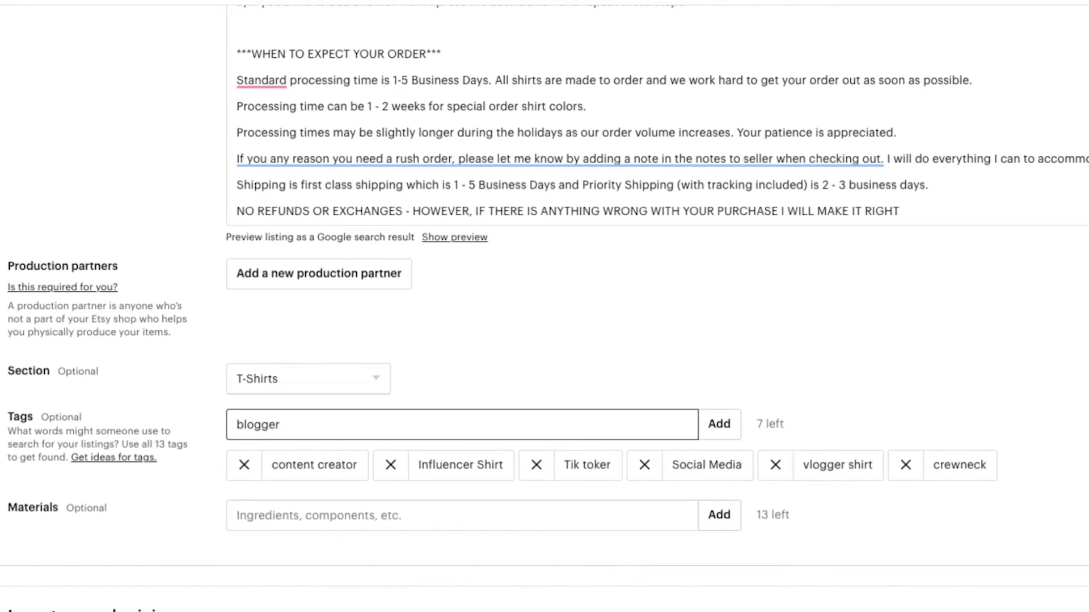
pyautogui.write(' shirt')
pyautogui.press('Return')
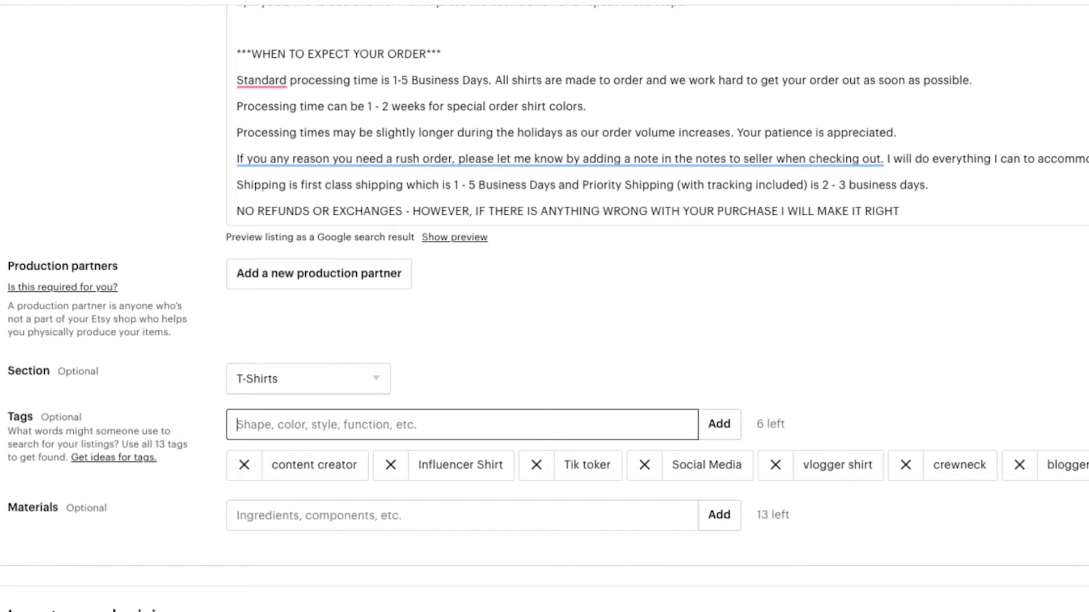
pyautogui.write('Yout')
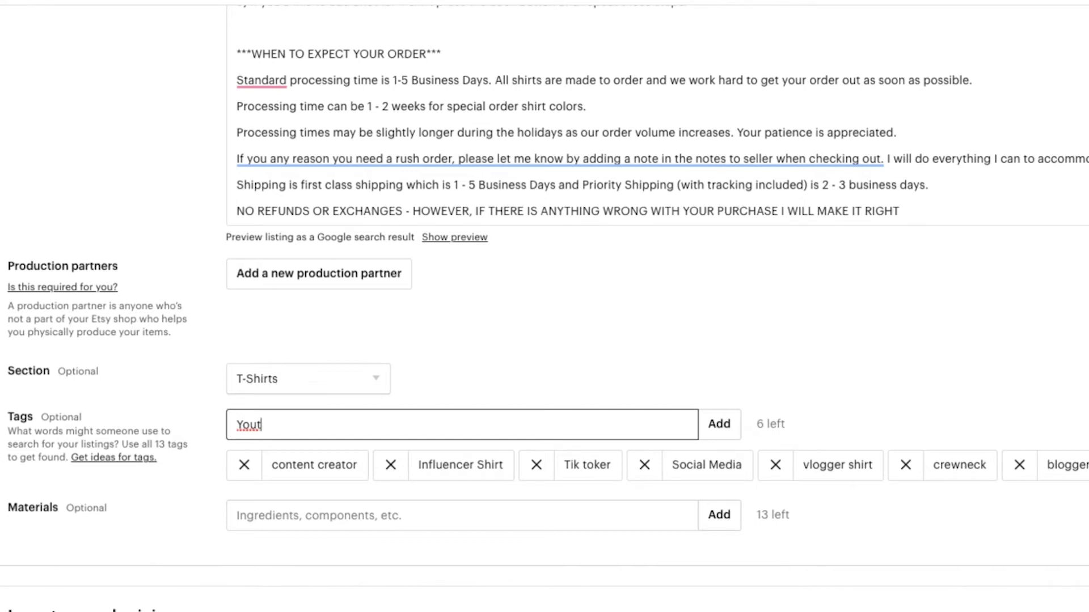
pyautogui.write('ub')
pyautogui.press('BackSpace')
pyautogui.press('BackSpace')
pyautogui.write('uber')
pyautogui.press('Return')
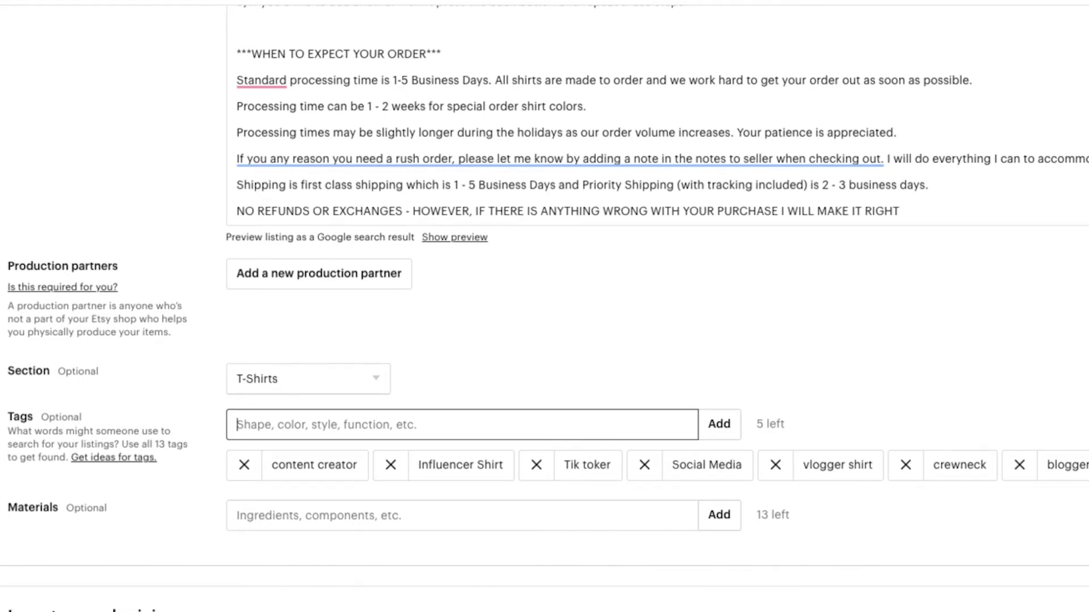
# Add the tags "instagrammer gift" and "instagram" to the listing.
pyautogui.write('instagr')
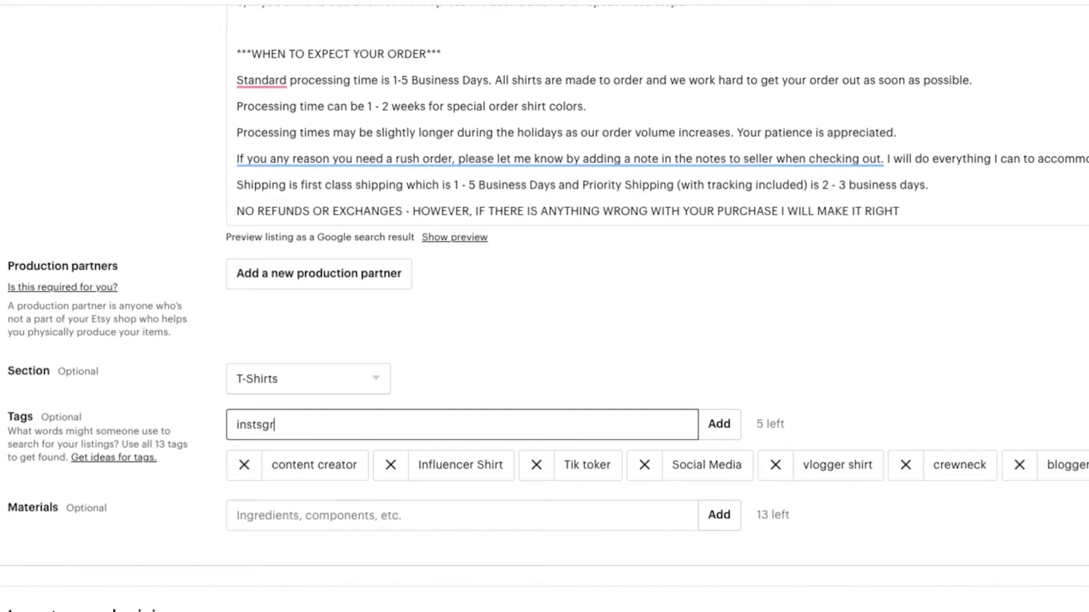
pyautogui.press('BackSpace')
pyautogui.press('BackSpace')
pyautogui.press('BackSpace')
pyautogui.press('BackSpace')
pyautogui.write('tagrammer gift')
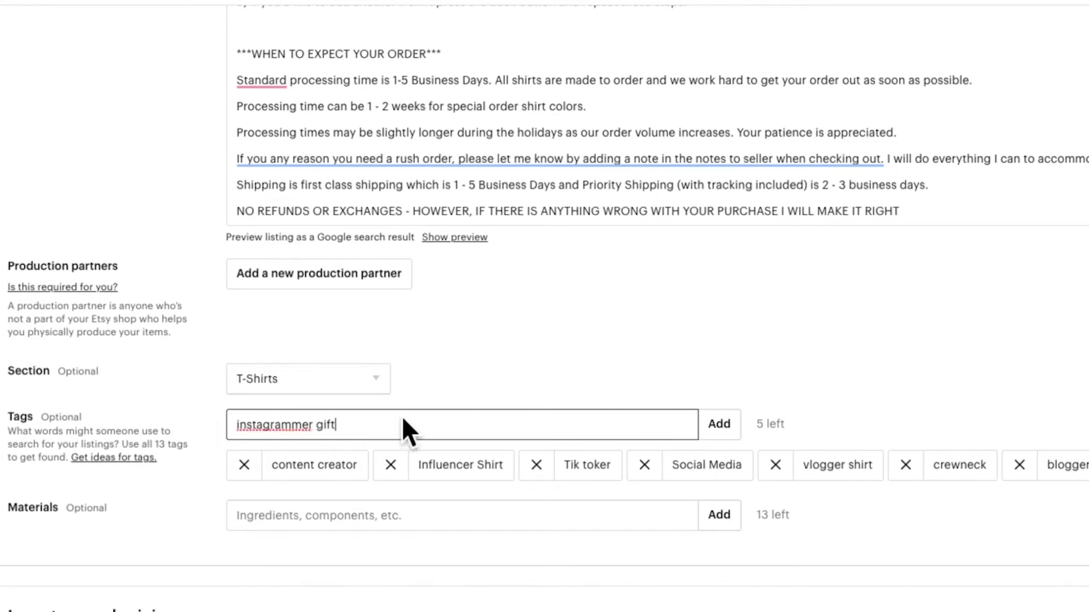
pyautogui.click(717, 429)
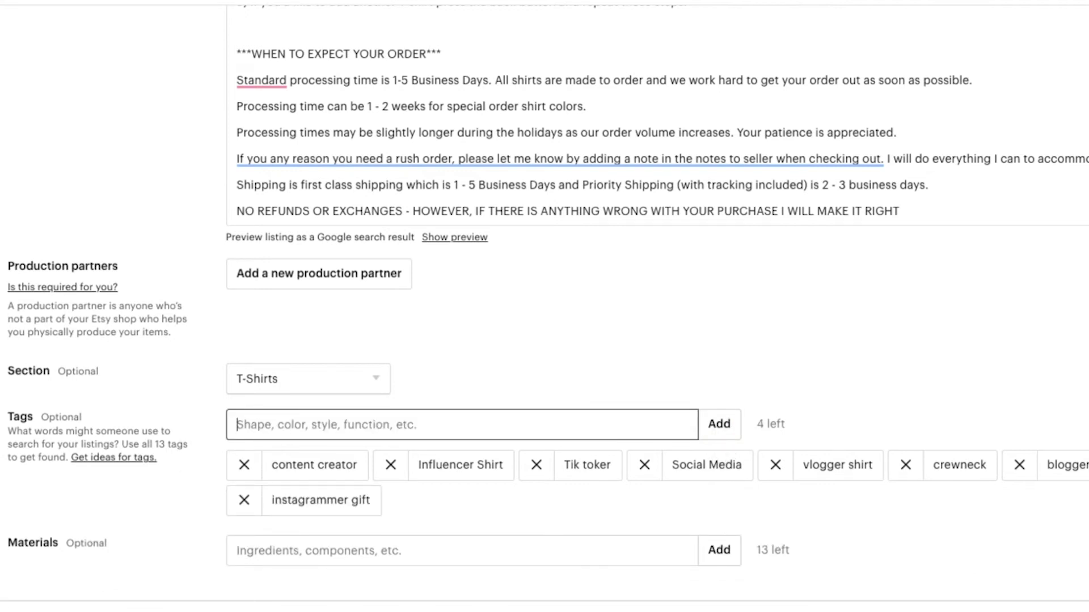
pyautogui.write('instagram')
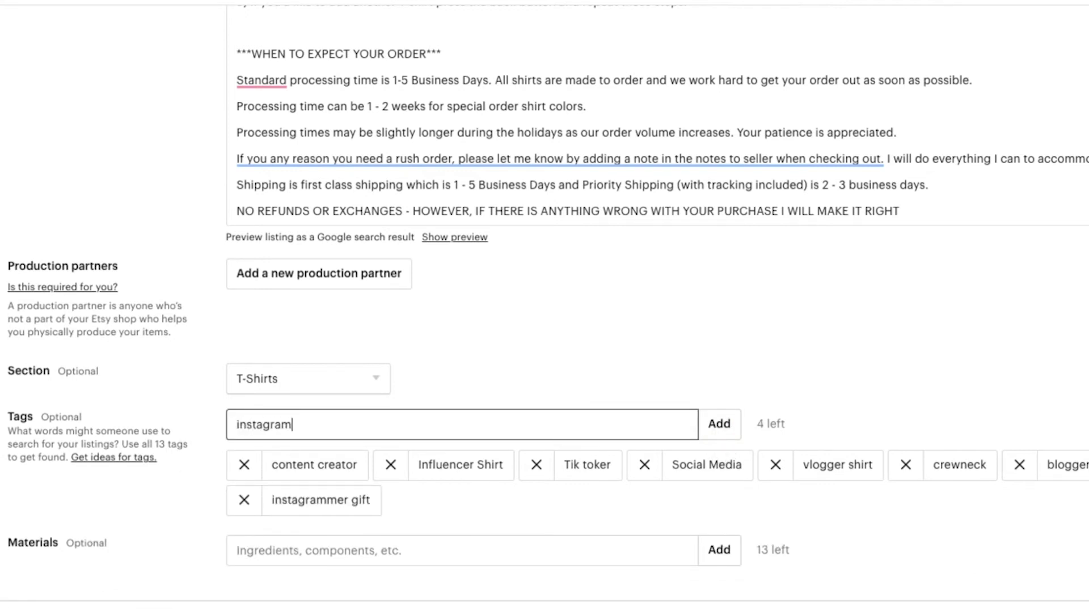
pyautogui.press('Return')
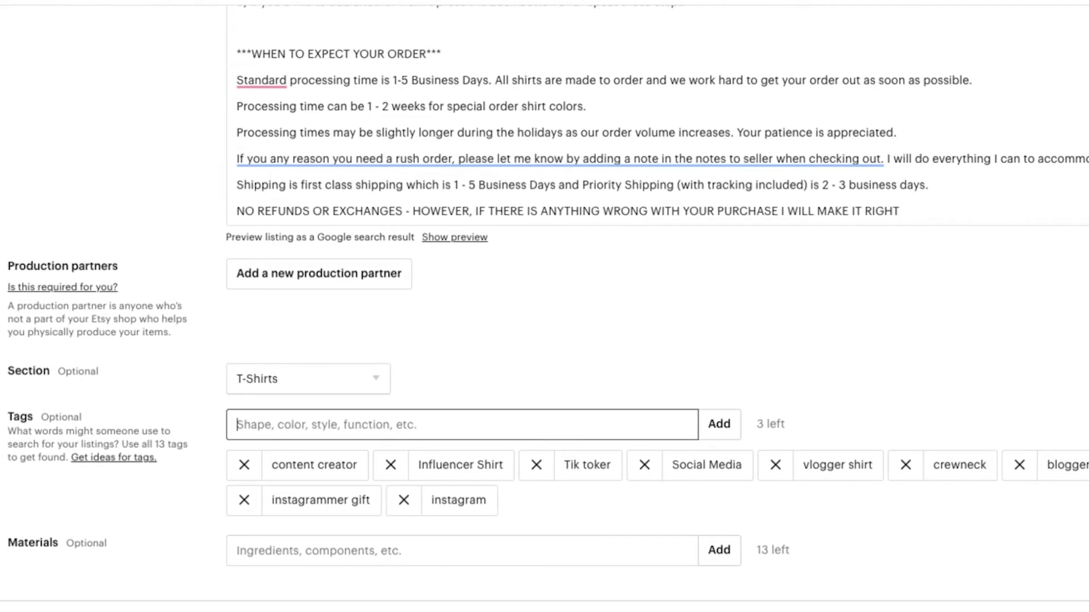
# Add the tag "Tik Tok shirt" to the listing.
pyautogui.write('Tok')
pyautogui.press('BackSpace')
pyautogui.press('BackSpace')
pyautogui.write('ik Tok')
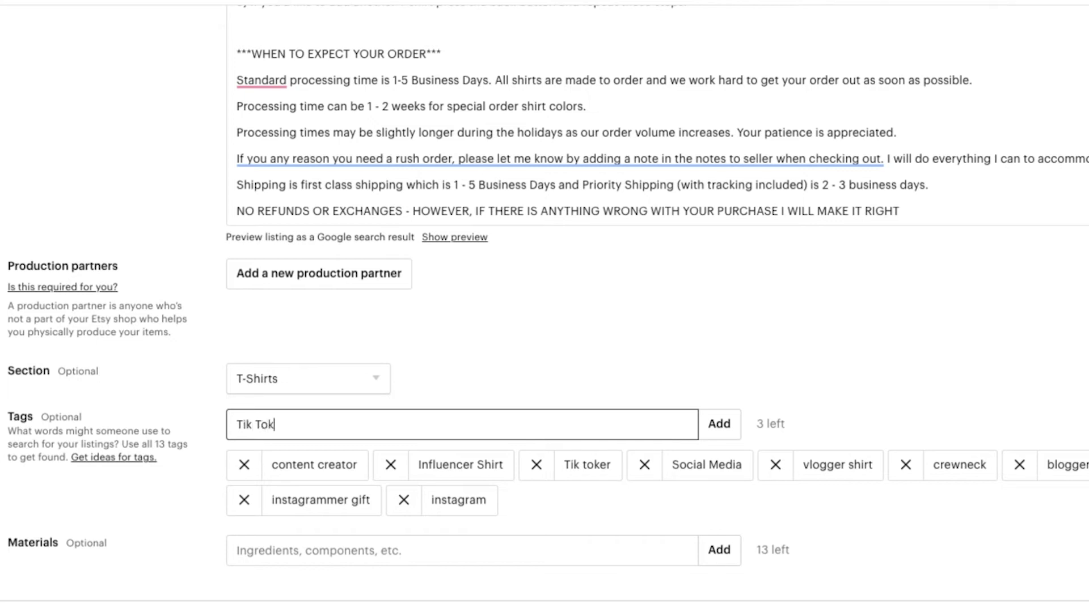
pyautogui.write(' shirt')
pyautogui.press('Return')
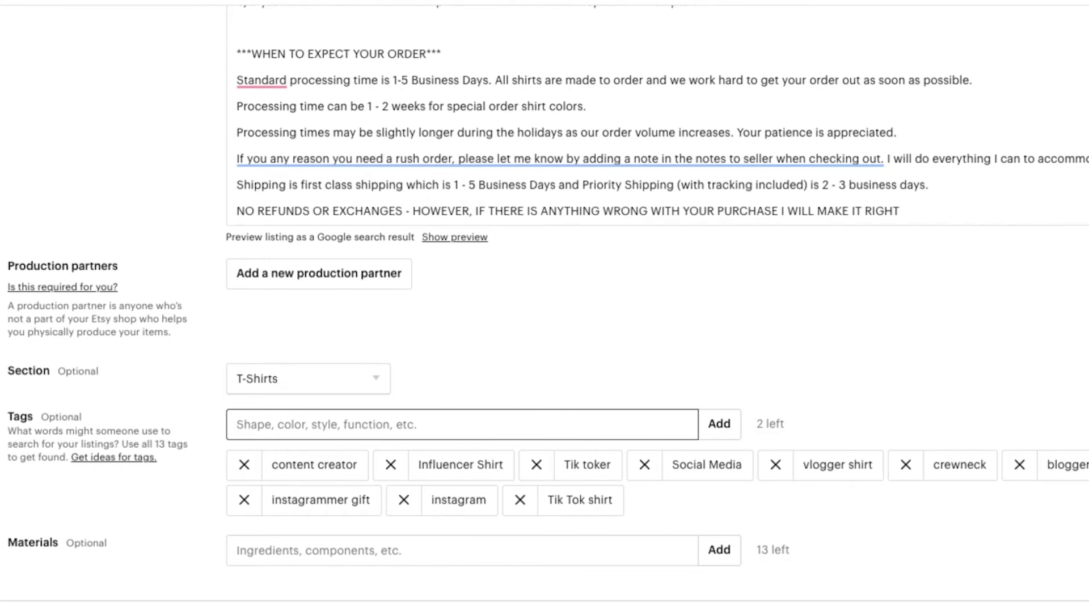
# Add the tags "teen gift" and "womens shirt" to the listing.
pyautogui.write('W')
pyautogui.press('BackSpace')
pyautogui.write('teen')
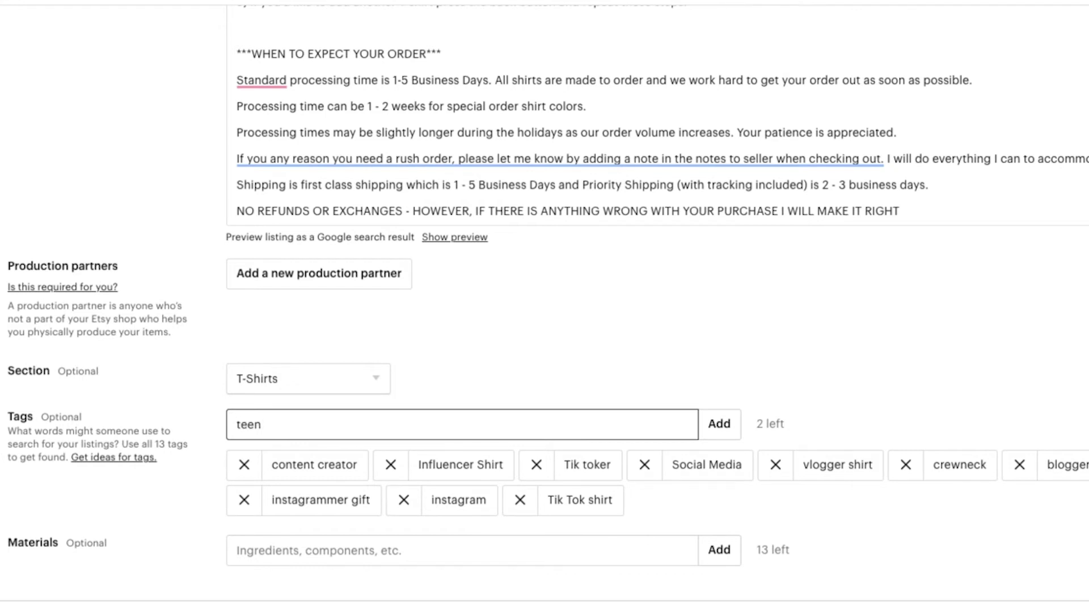
pyautogui.write(' gift')
pyautogui.press('Return')
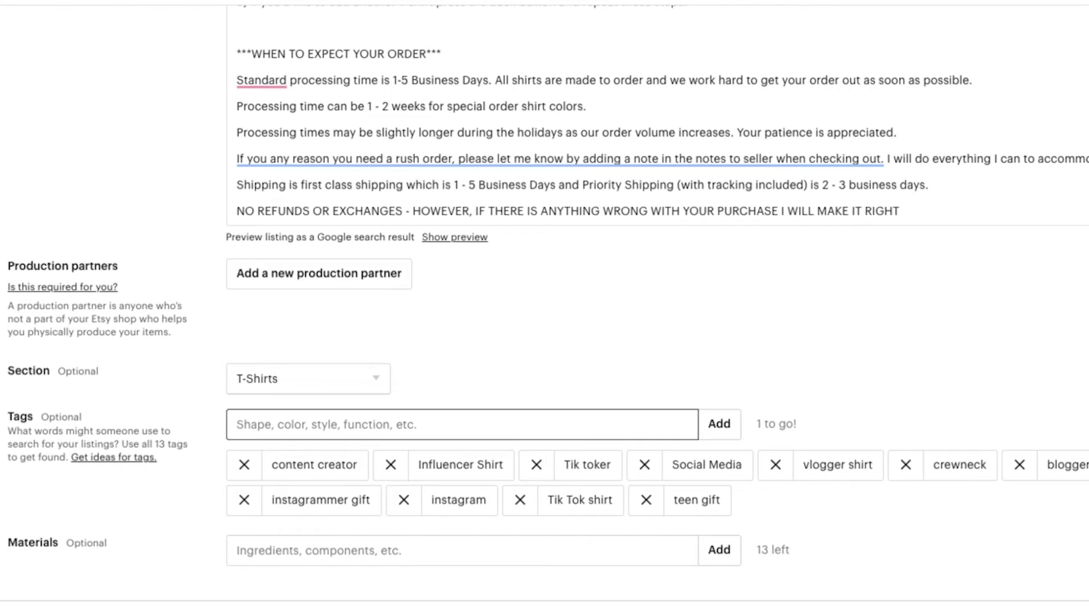
pyautogui.write('women')
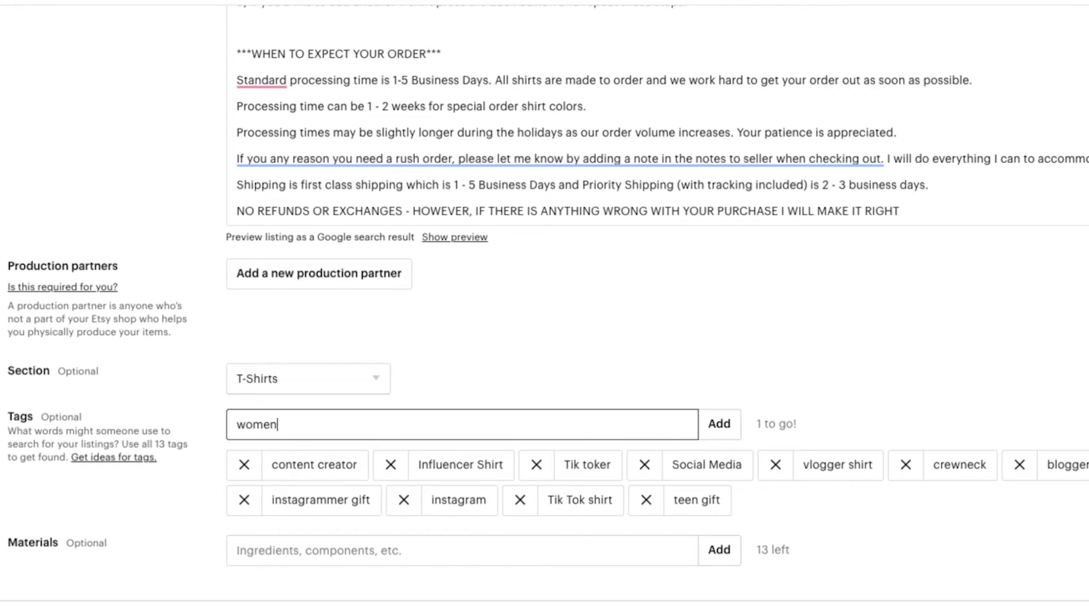
pyautogui.write('s shirt')
pyautogui.press('Return')
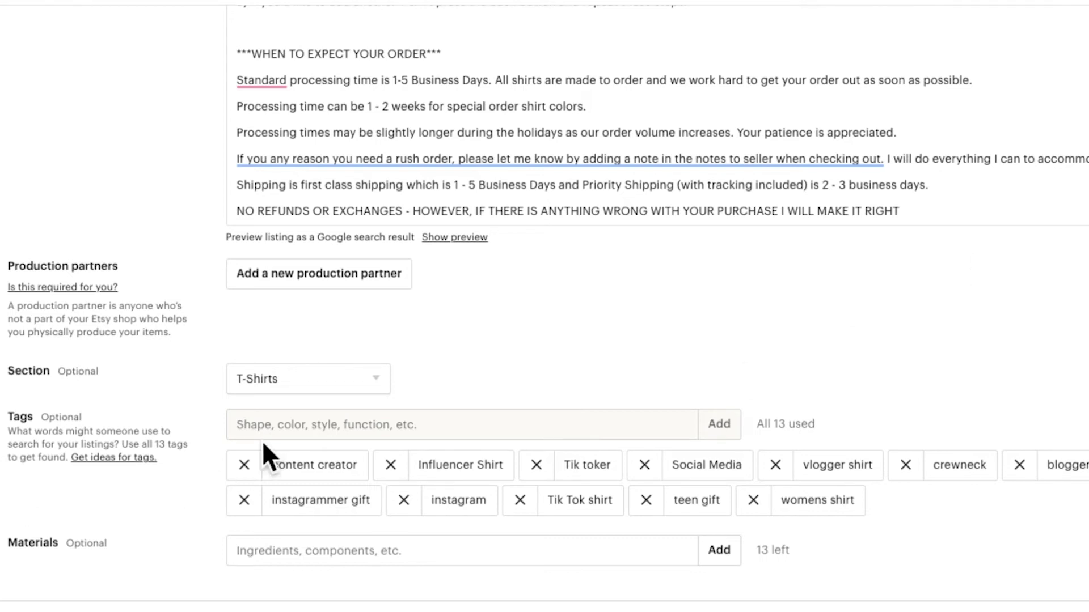
# Add "Screen print" to the listing's materials.
pyautogui.scroll(-1, 867, 508)
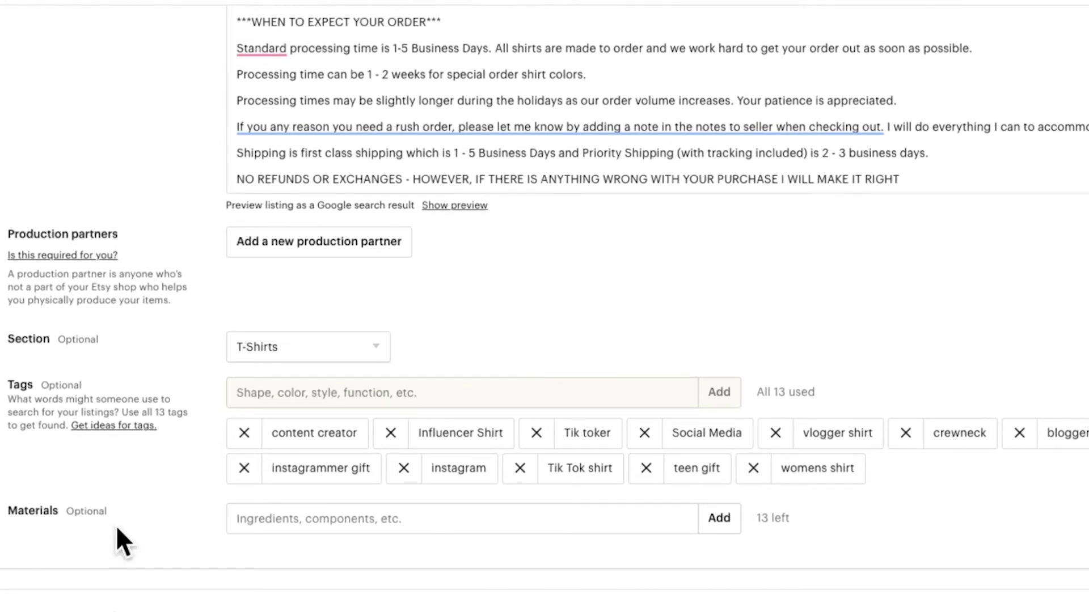
pyautogui.click(245, 519)
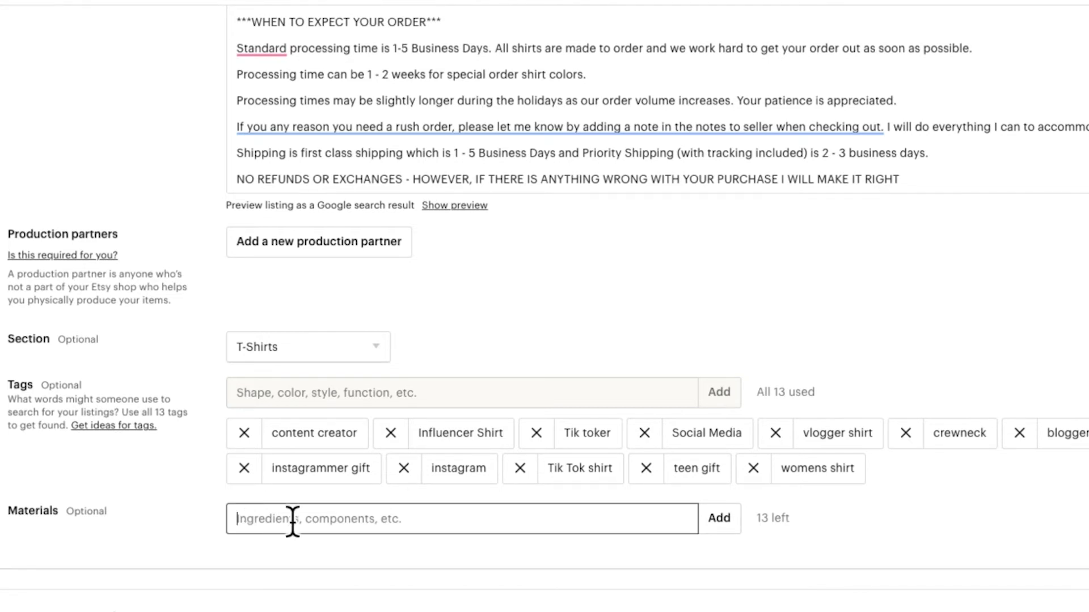
pyautogui.write('S')
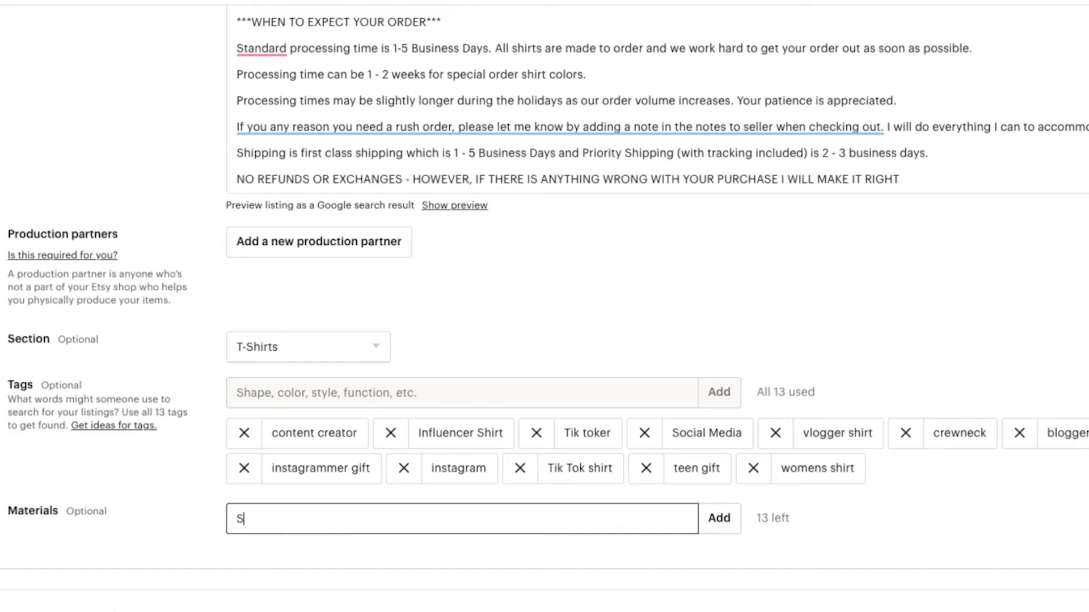
pyautogui.write('creen print')
pyautogui.press('Return')
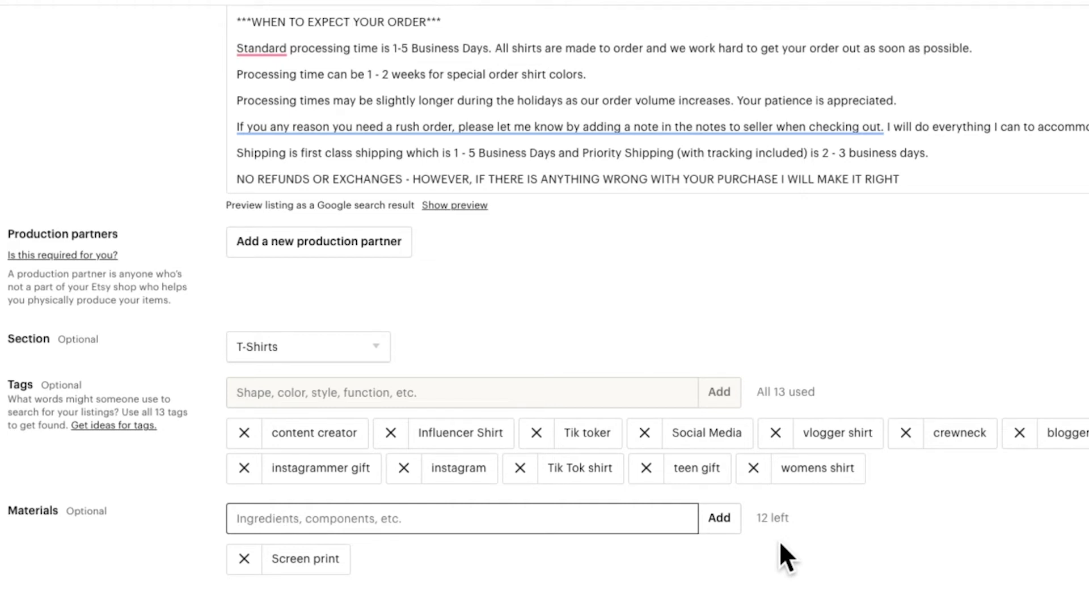
# Set the listing's price to $24.00 in the inventory and pricing section.
pyautogui.scroll(-1, 779, 541)
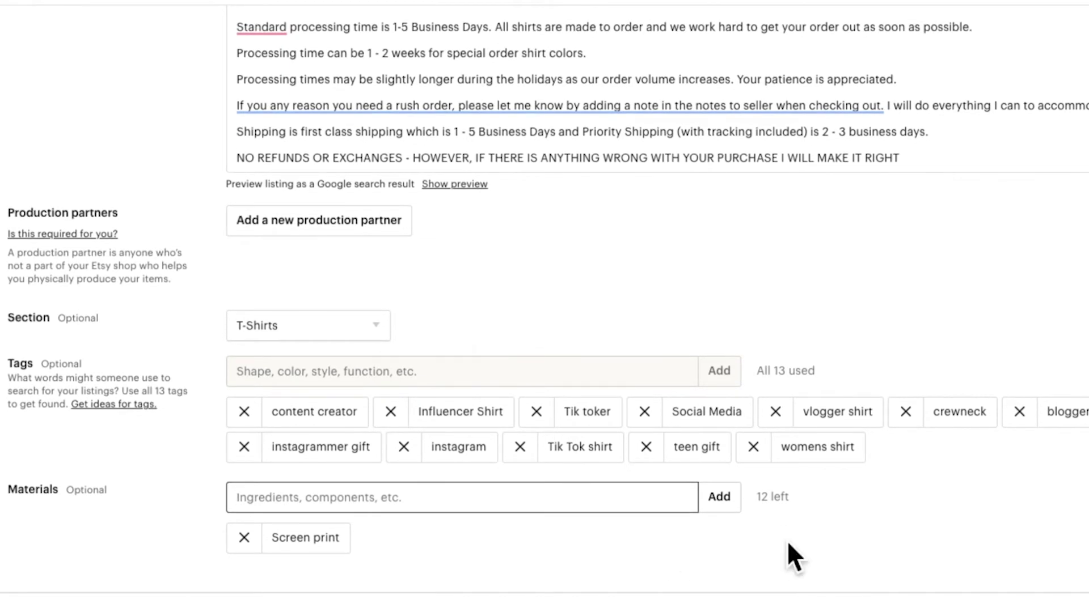
pyautogui.scroll(-1, 862, 532)
pyautogui.scroll(-1, 843, 528)
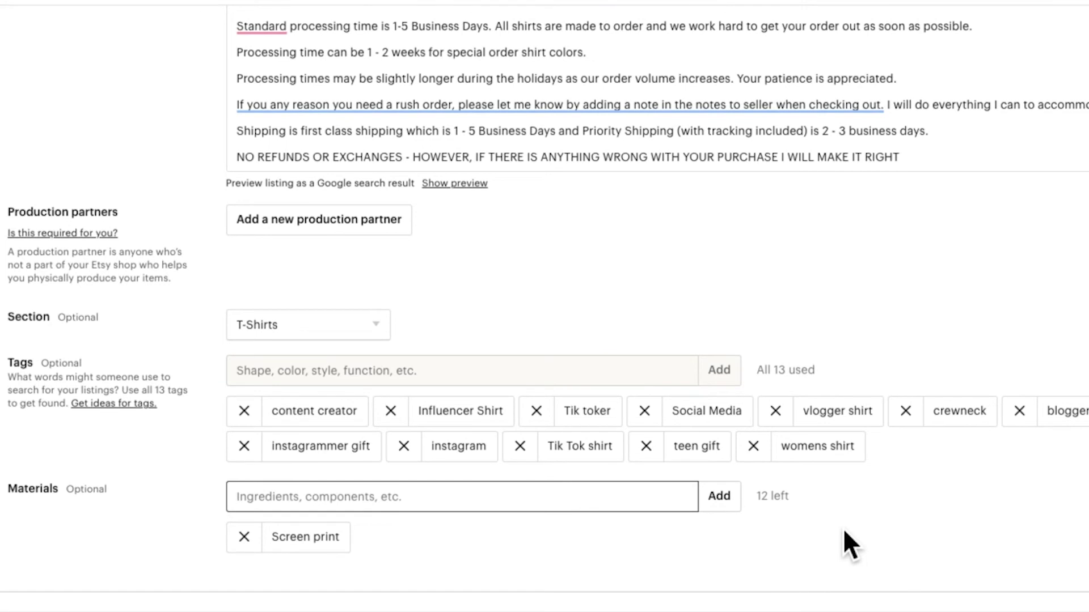
pyautogui.scroll(-5, 844, 530)
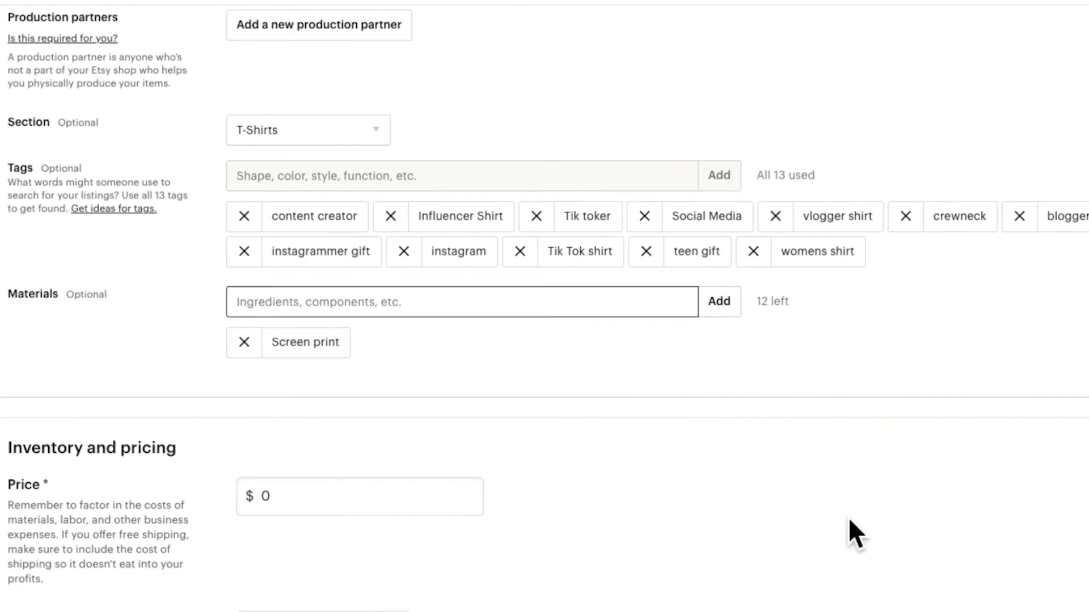
pyautogui.scroll(-4, 849, 521)
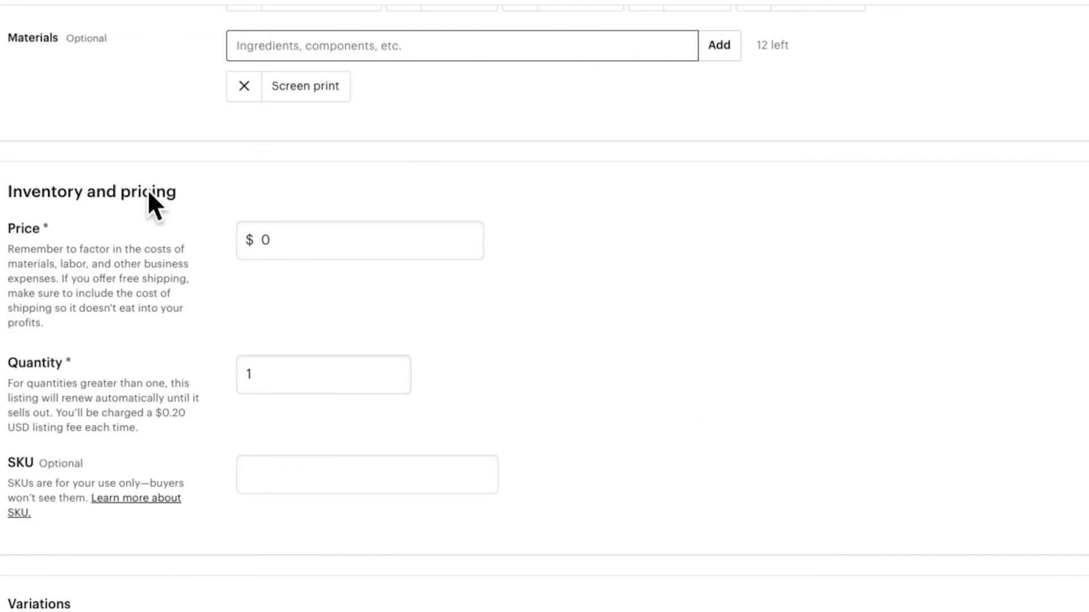
pyautogui.doubleClick(299, 237)
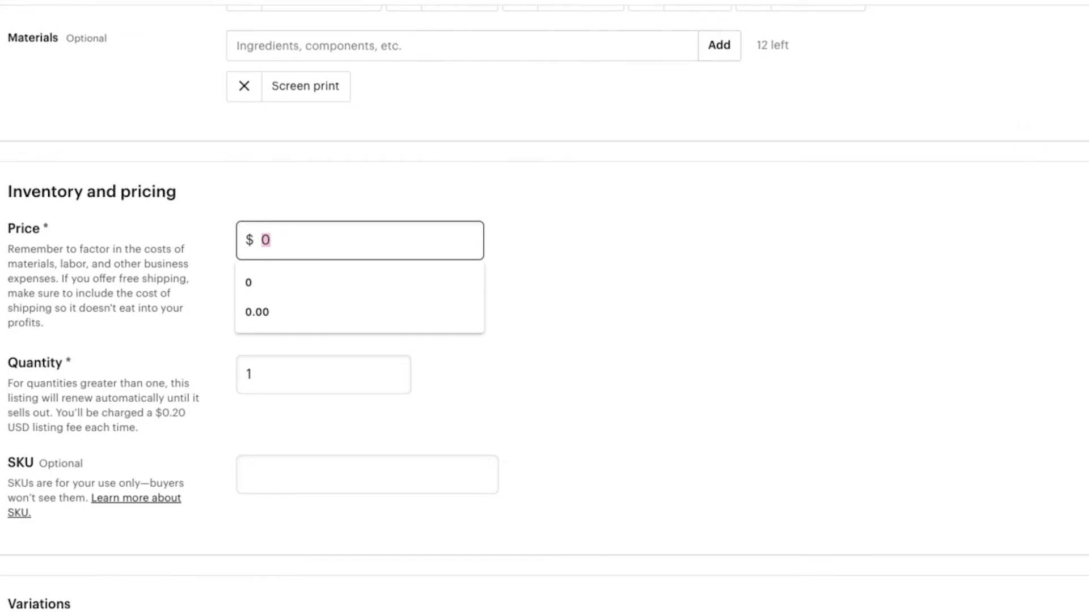
pyautogui.write('24.00')
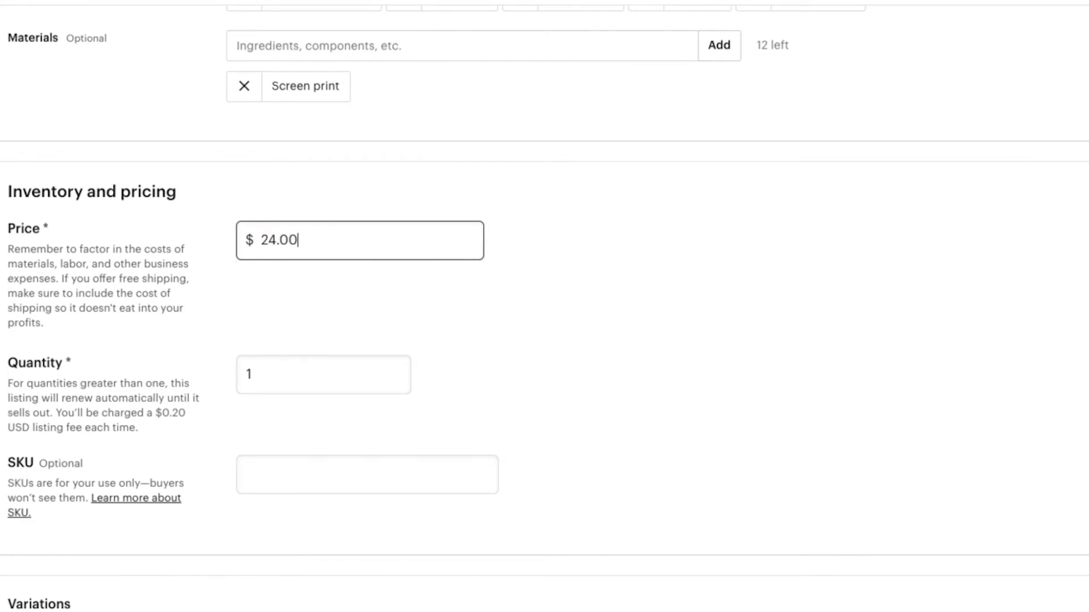
pyautogui.click(252, 298)
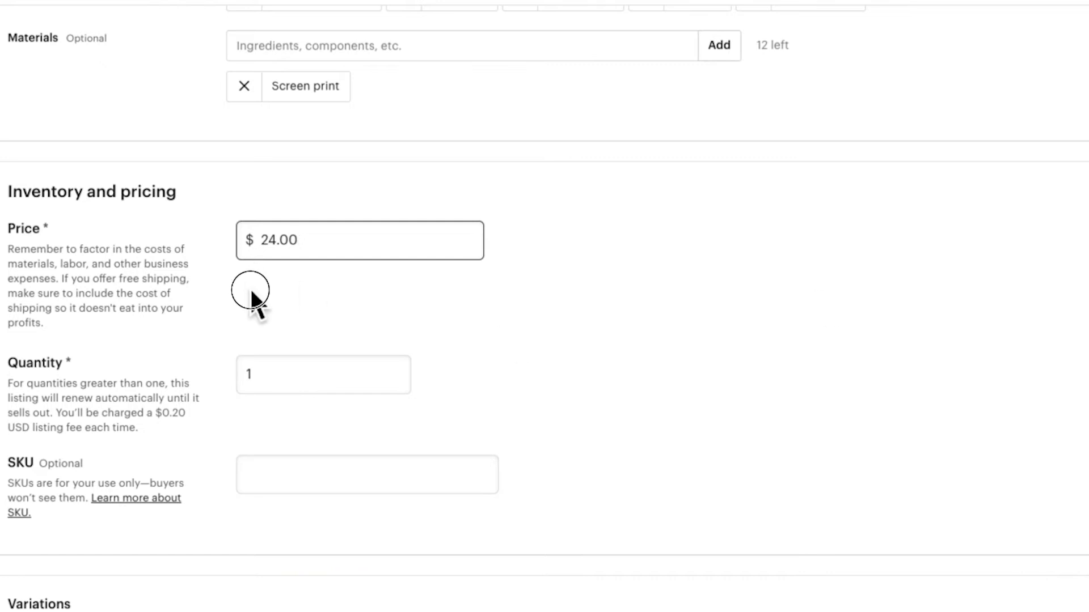
# Set the listing's quantity to 999 and leave the SKU blank.
pyautogui.scroll(-1, 590, 315)
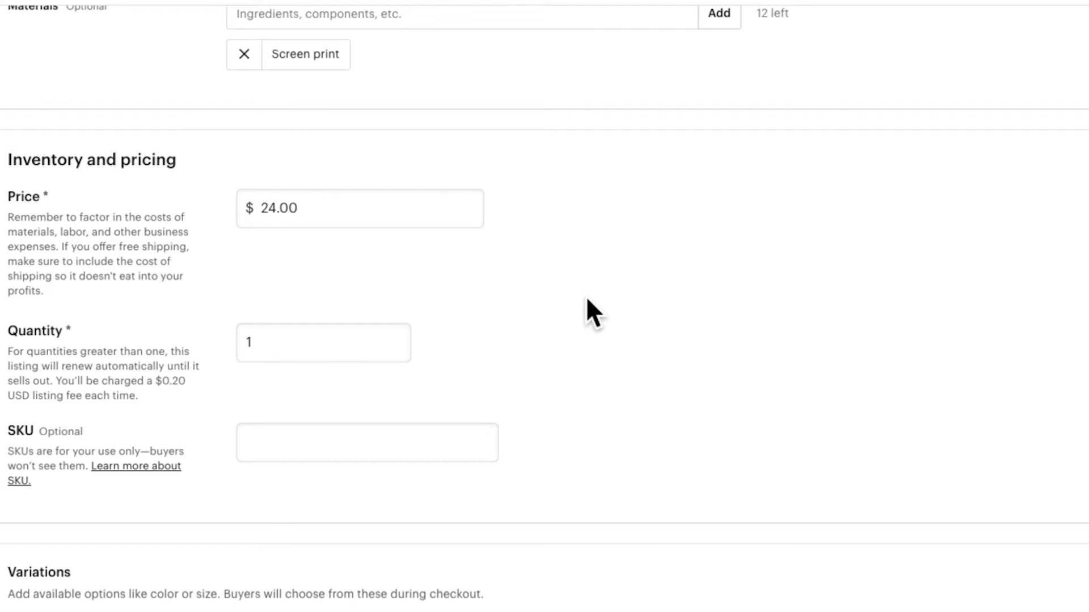
pyautogui.click(279, 354)
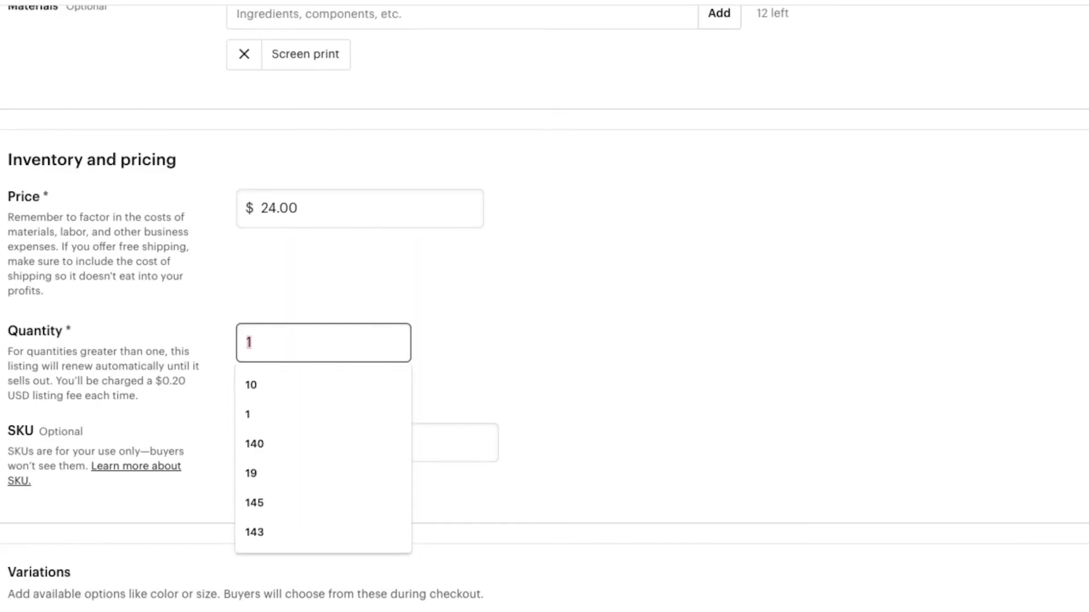
pyautogui.write('999')
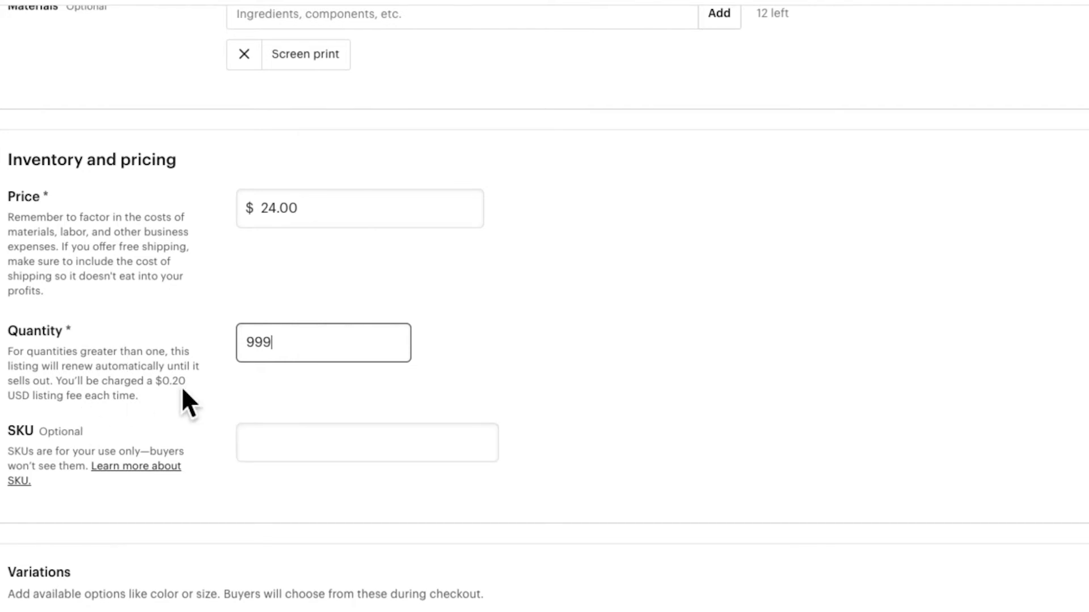
pyautogui.scroll(-1, 697, 398)
pyautogui.scroll(-1, 703, 411)
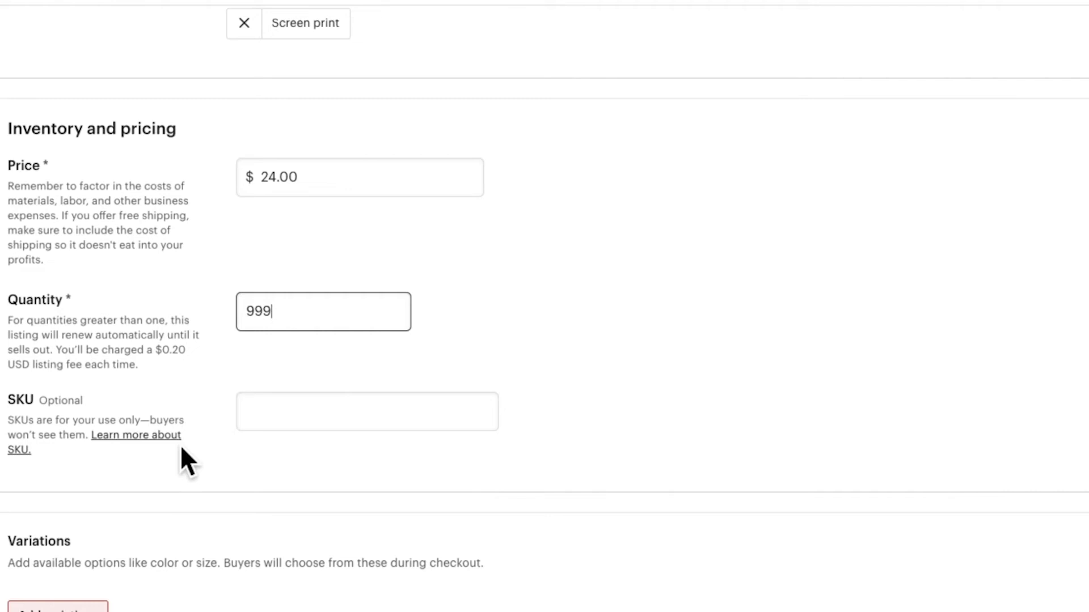
pyautogui.click(296, 420)
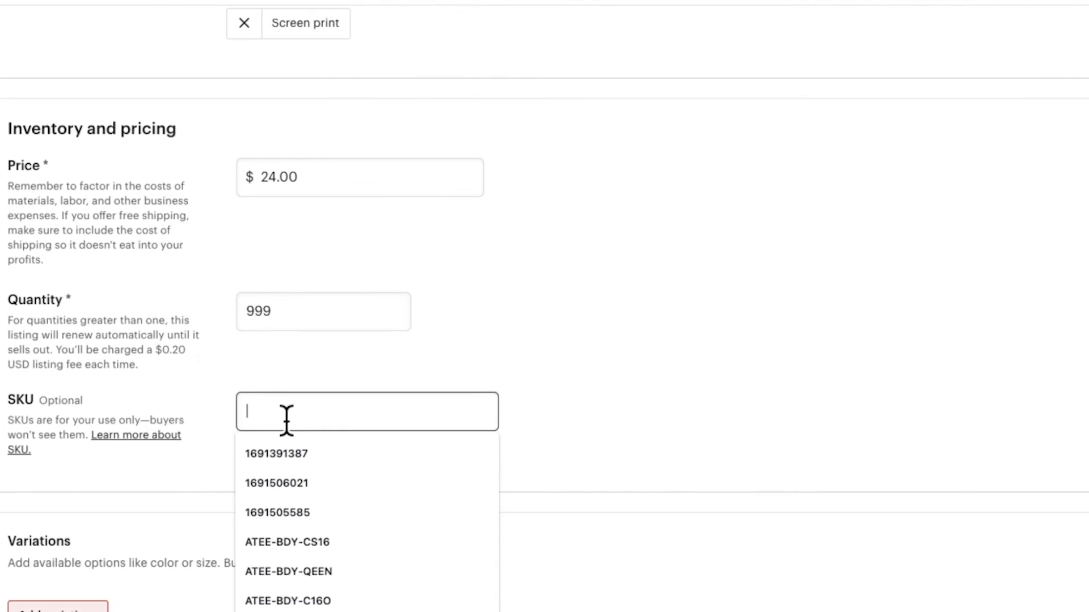
pyautogui.click(377, 374)
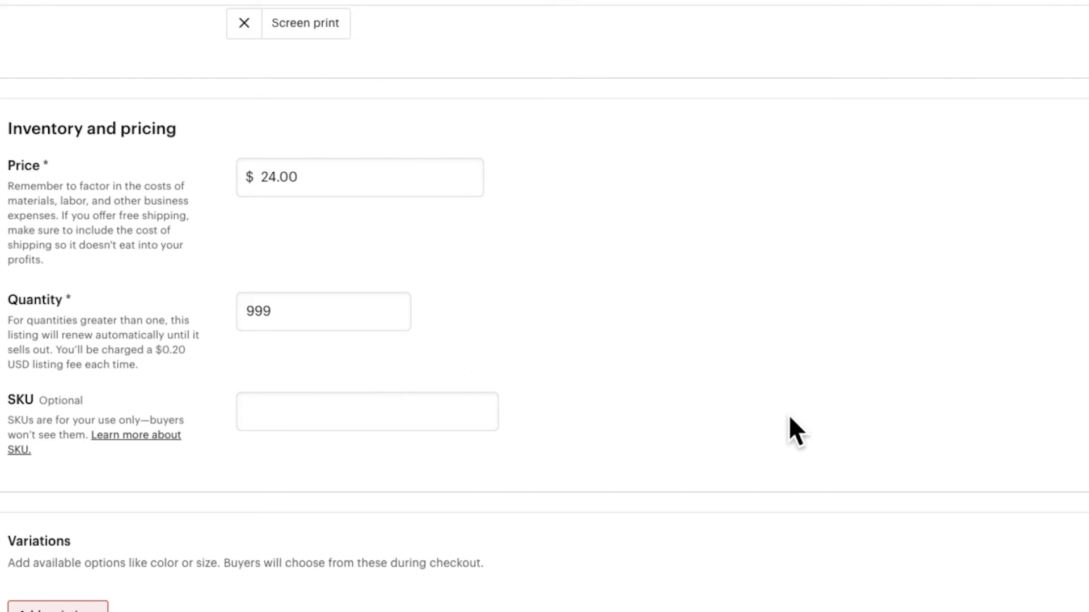
# Open the listing's variations for editing and delete the preset Size variation.
pyautogui.scroll(-4, 787, 429)
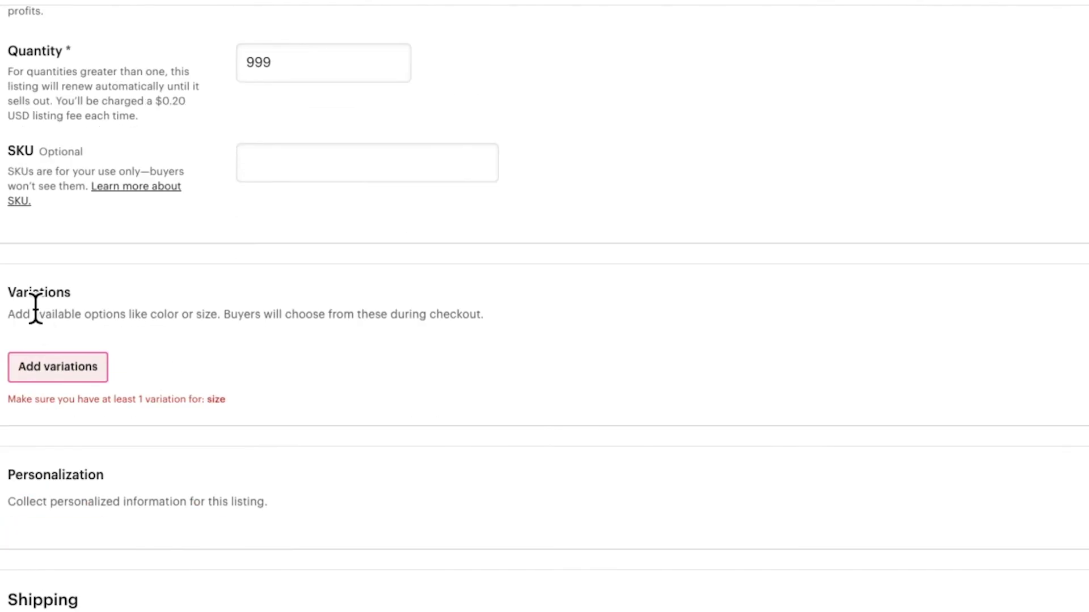
pyautogui.click(88, 371)
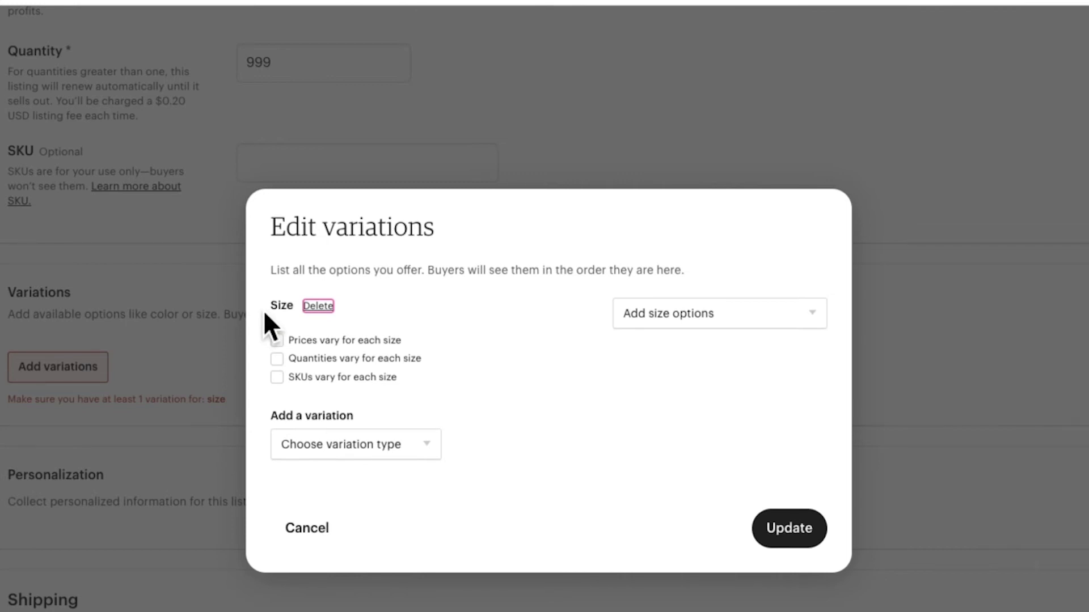
pyautogui.click(319, 307)
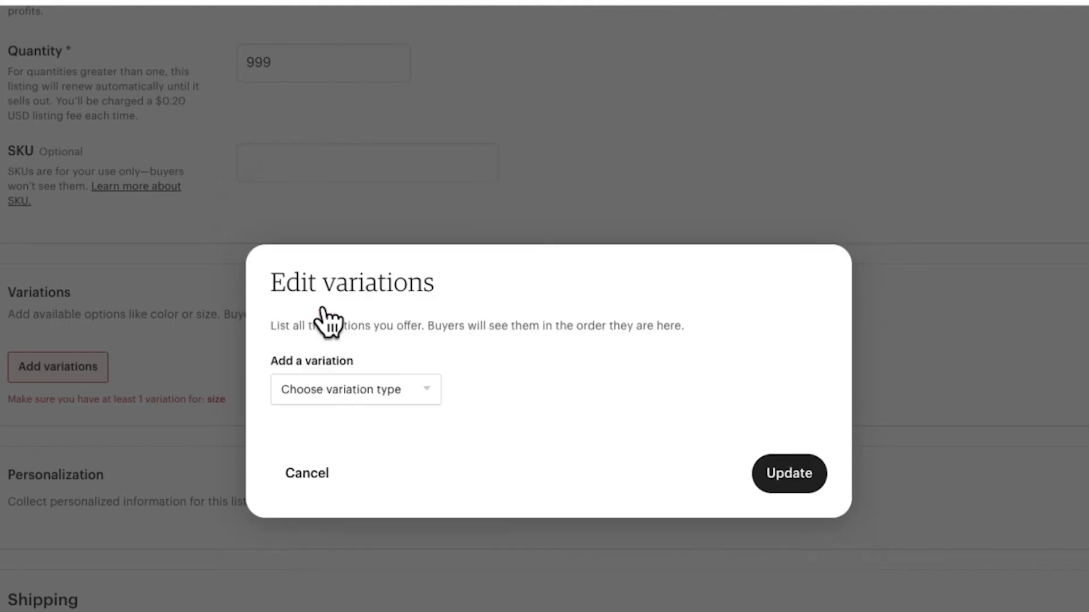
# Create a new custom variation named "Size".
pyautogui.click(415, 389)
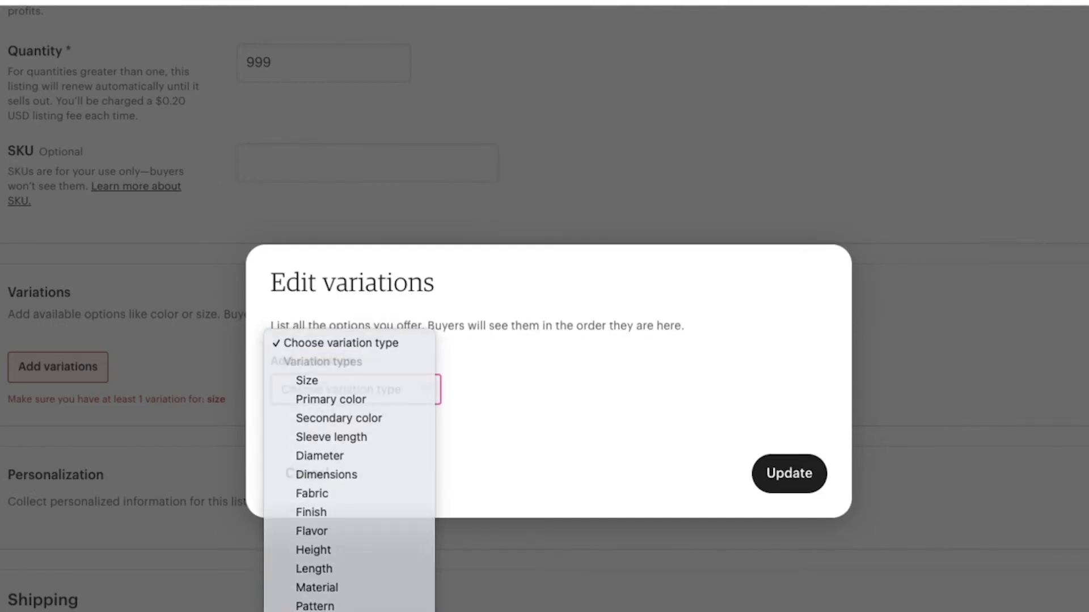
pyautogui.click(352, 604)
pyautogui.click(343, 390)
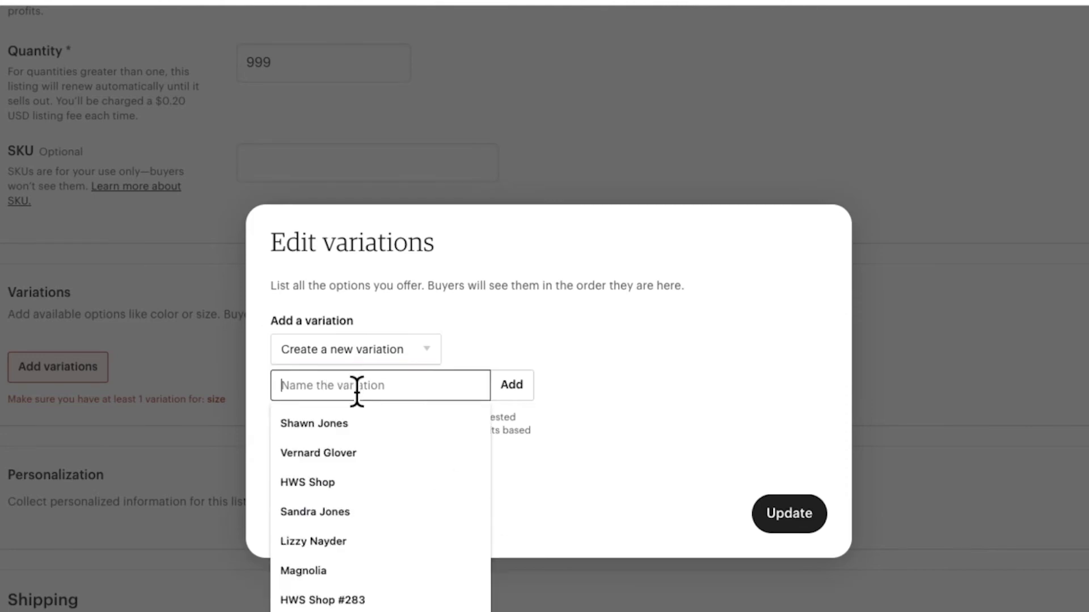
pyautogui.write('Size')
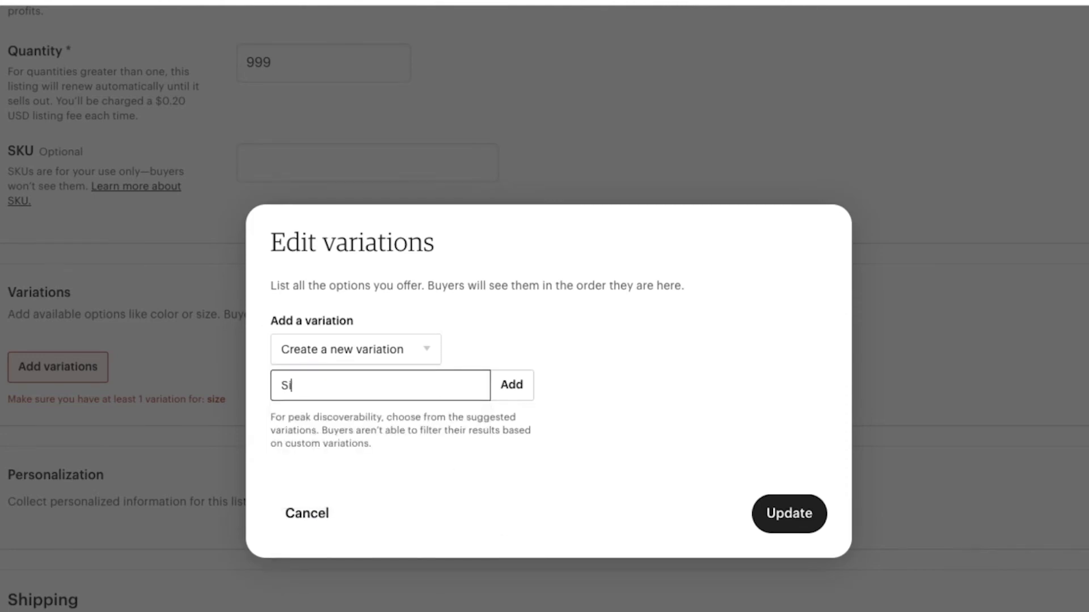
pyautogui.click(510, 386)
# Add the options S and M to the custom Size variation.
pyautogui.click(686, 306)
pyautogui.click(685, 306)
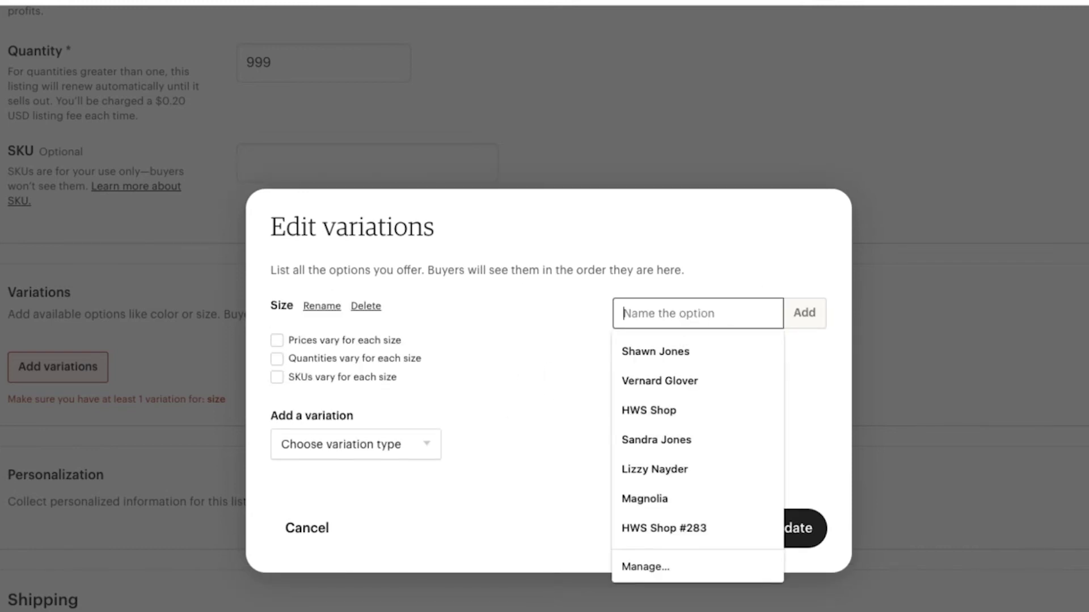
pyautogui.write('S')
pyautogui.click(587, 352)
pyautogui.click(793, 315)
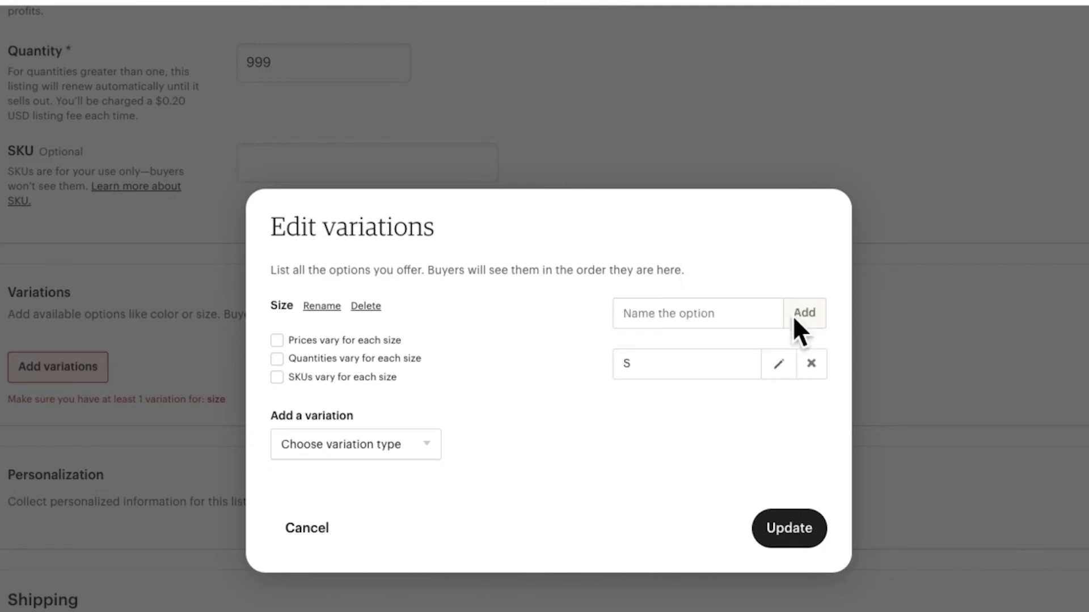
pyautogui.click(688, 315)
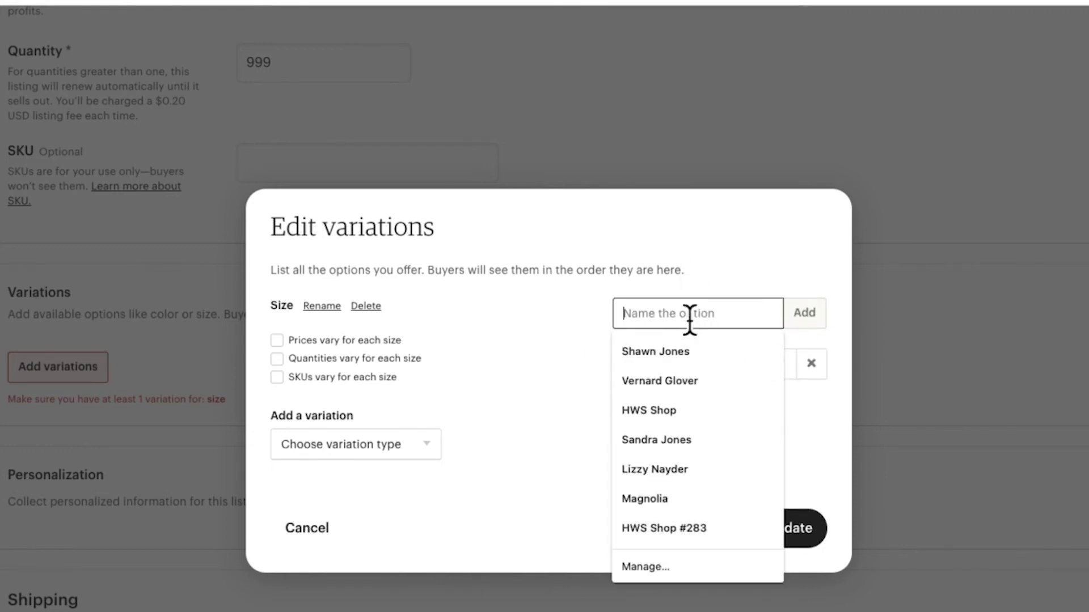
pyautogui.write('m')
pyautogui.press('BackSpace')
pyautogui.write('M')
pyautogui.click(818, 313)
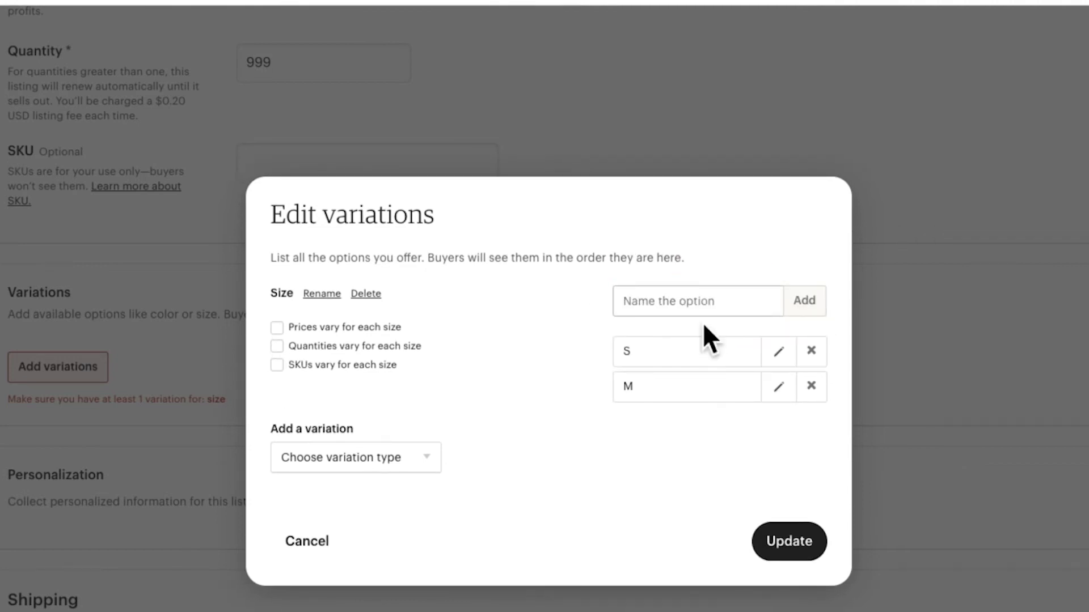
# Add the options L and XL to the custom Size variation.
pyautogui.click(654, 301)
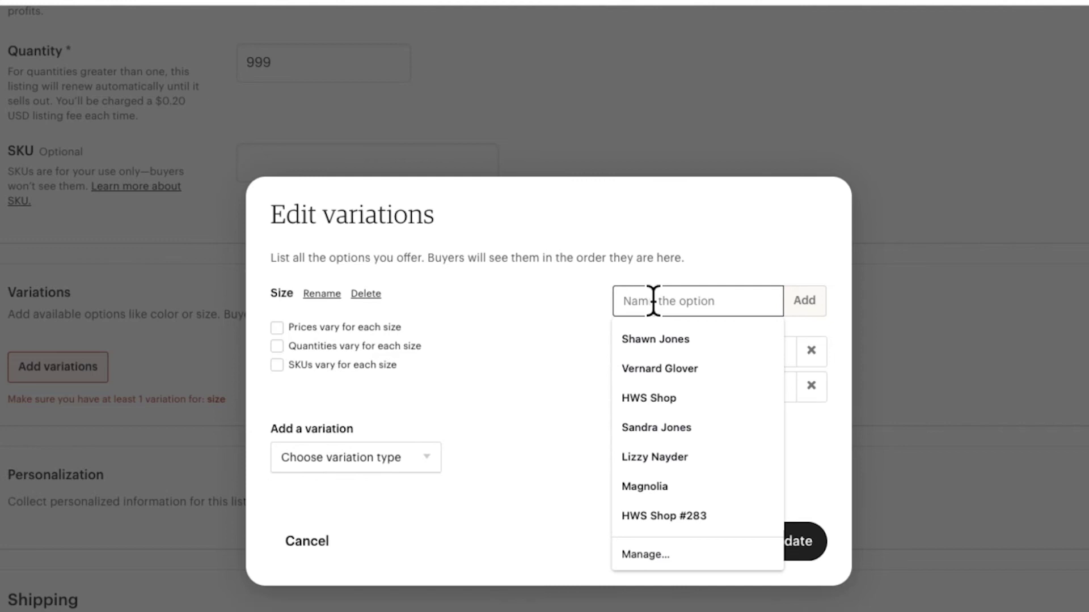
pyautogui.write('L')
pyautogui.click(804, 301)
pyautogui.click(653, 282)
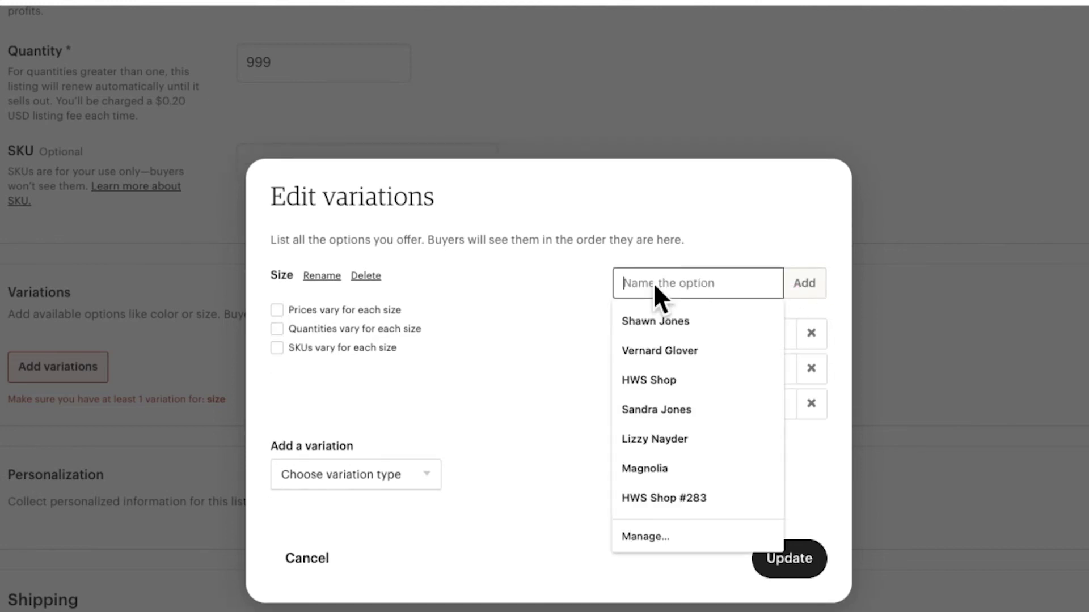
pyautogui.write('XL')
pyautogui.click(795, 288)
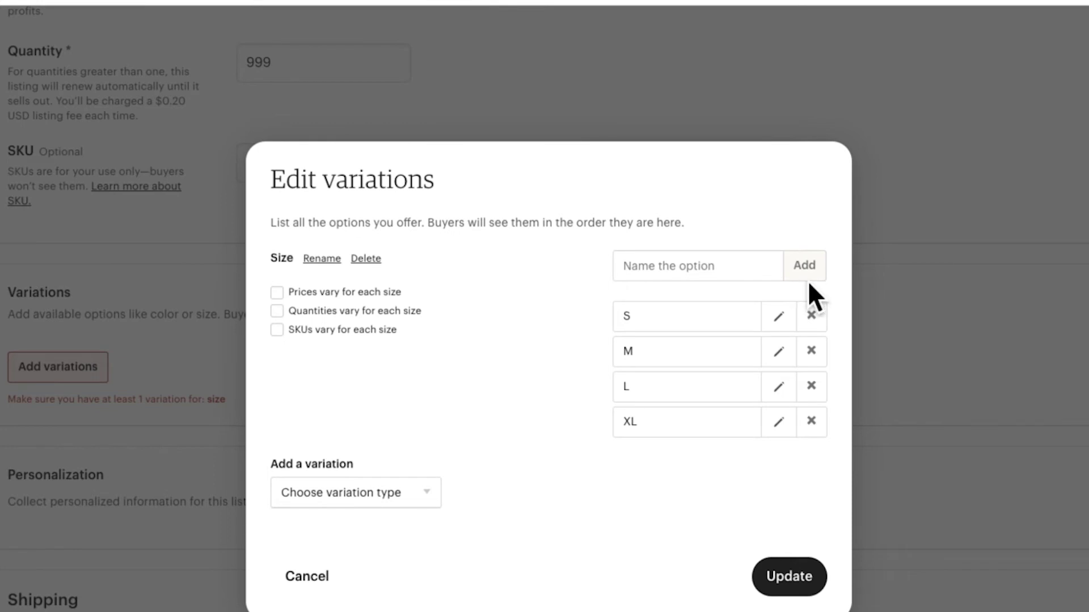
# Add the options 2X and 3X to the custom Size variation.
pyautogui.click(693, 275)
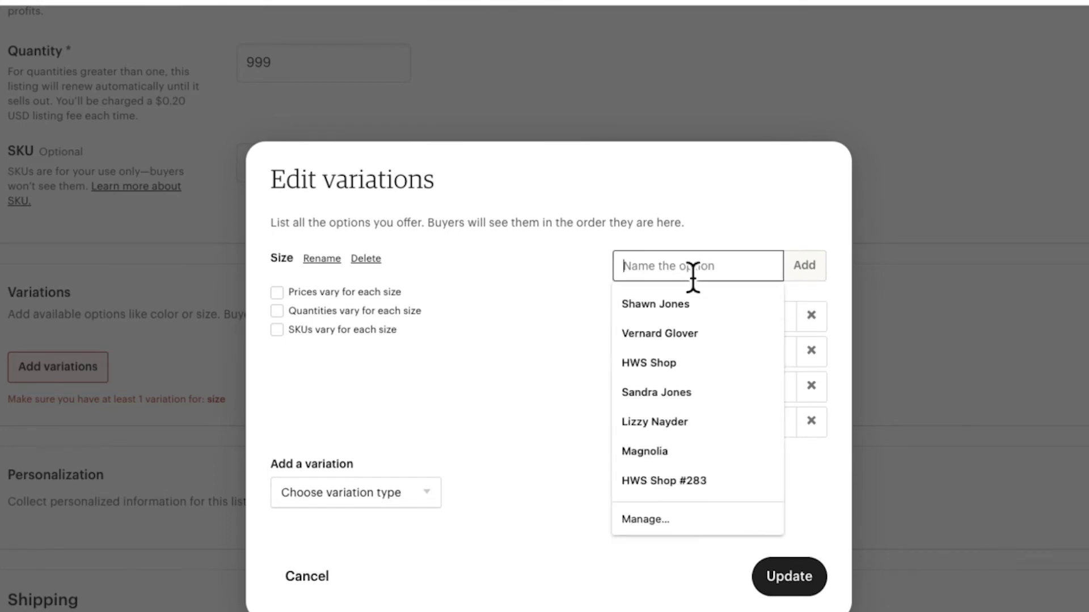
pyautogui.write('2X')
pyautogui.click(797, 264)
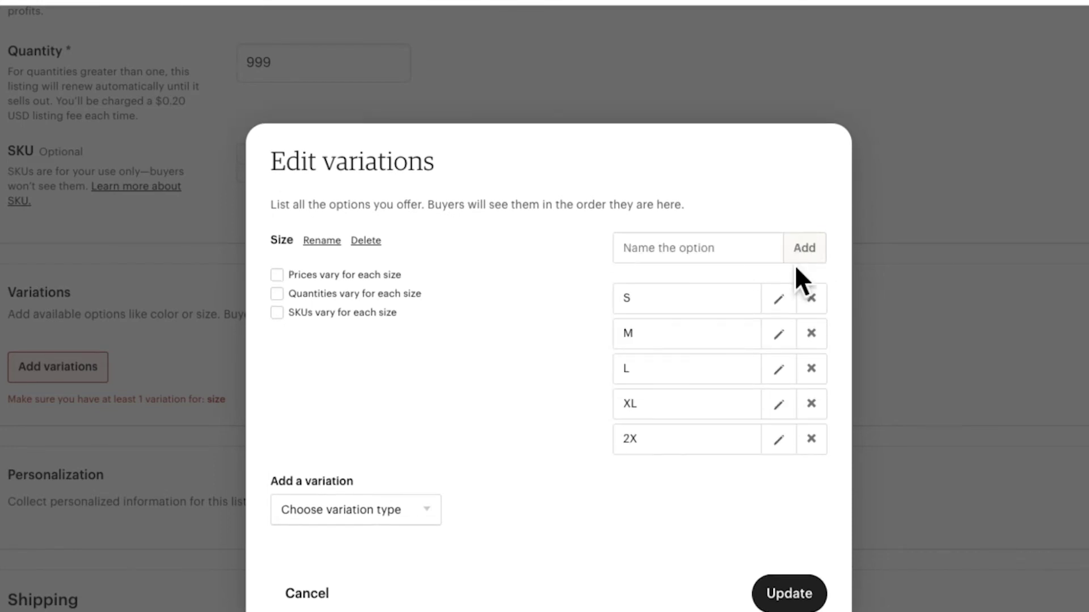
pyautogui.click(693, 252)
pyautogui.write('3X')
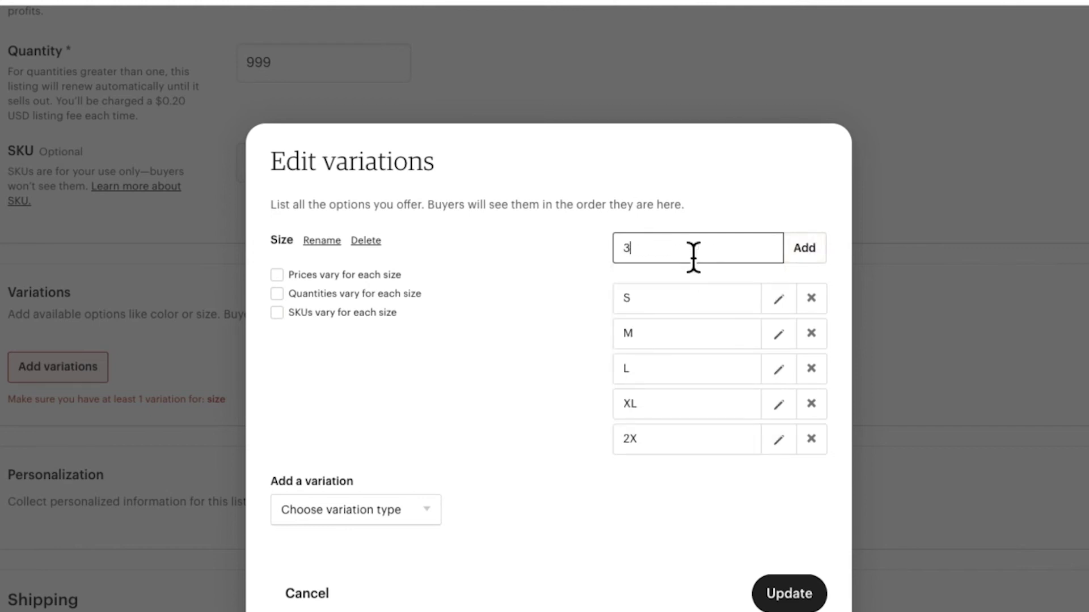
pyautogui.click(811, 249)
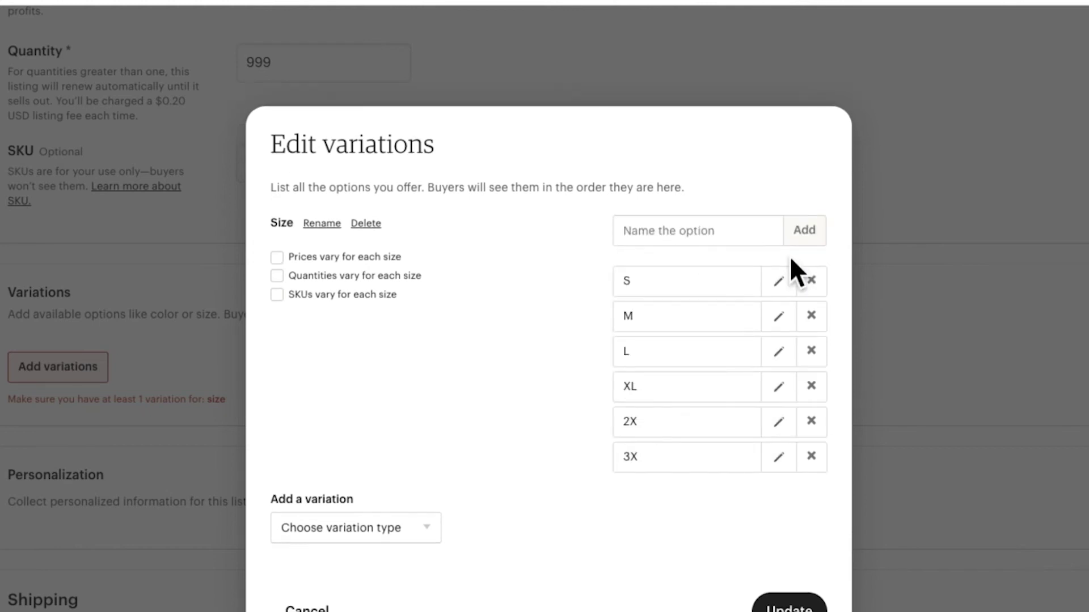
# Add the option 4X to the Size variation and let prices and SKUs vary for each size.
pyautogui.click(655, 230)
pyautogui.write('4X')
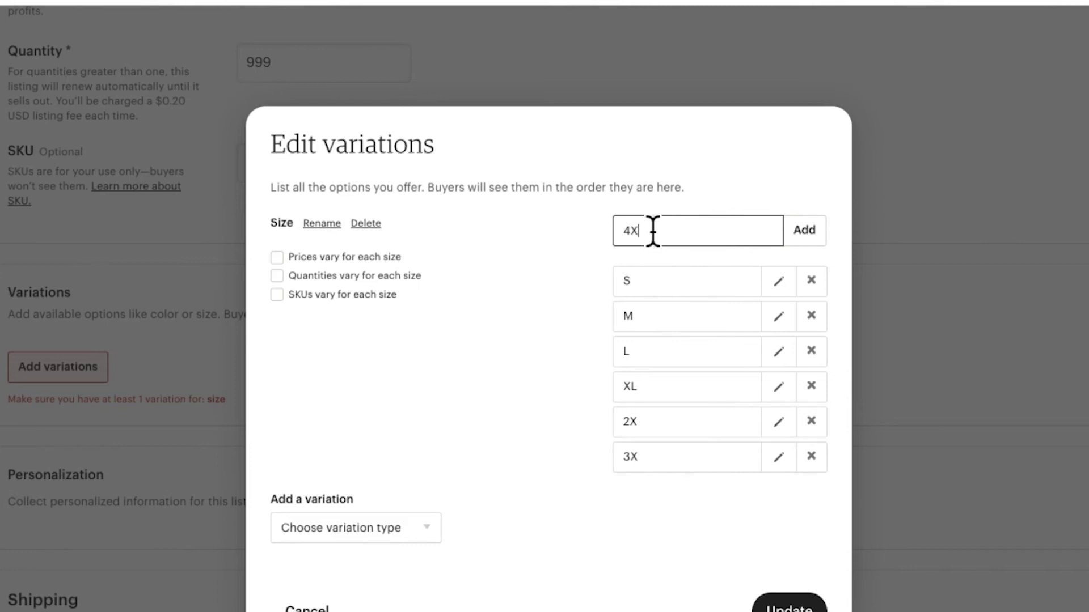
pyautogui.click(805, 241)
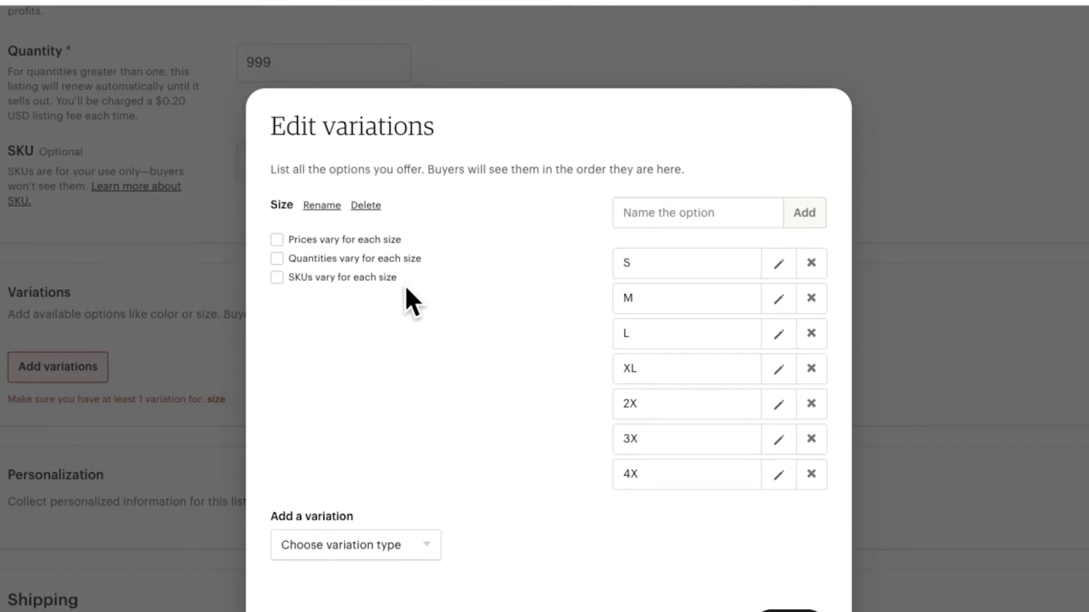
pyautogui.click(276, 239)
pyautogui.click(277, 277)
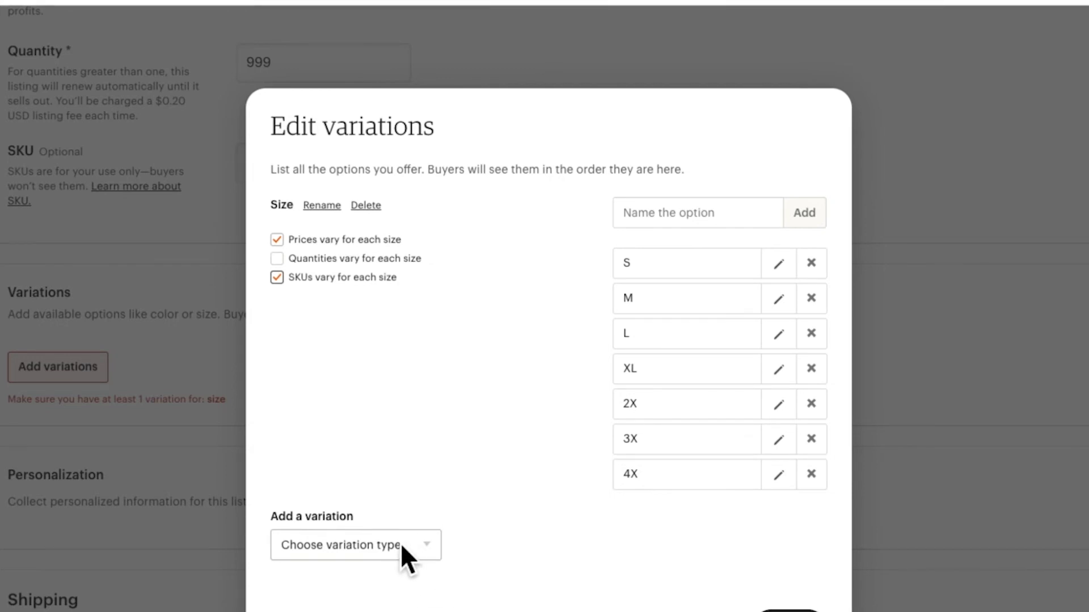
# Create a second custom variation named "Color".
pyautogui.click(431, 544)
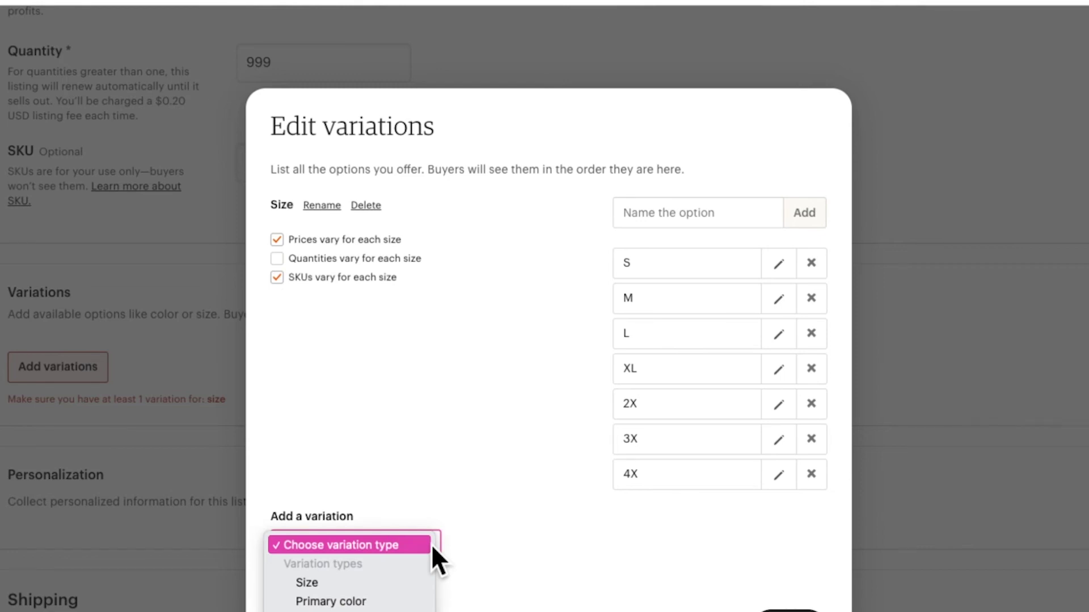
pyautogui.scroll(-3, 322, 503)
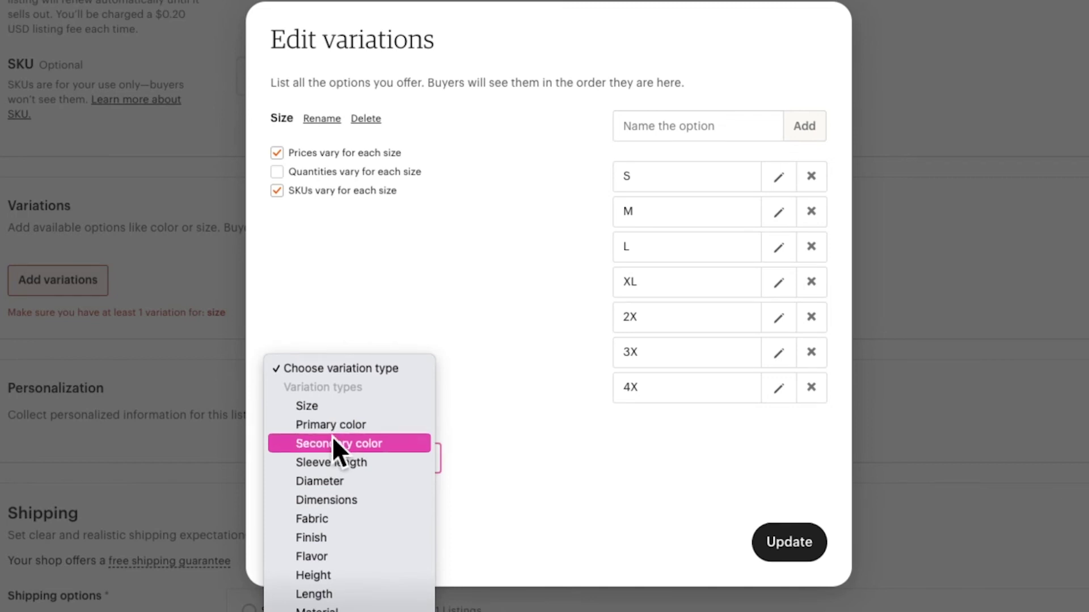
pyautogui.scroll(-5, 318, 448)
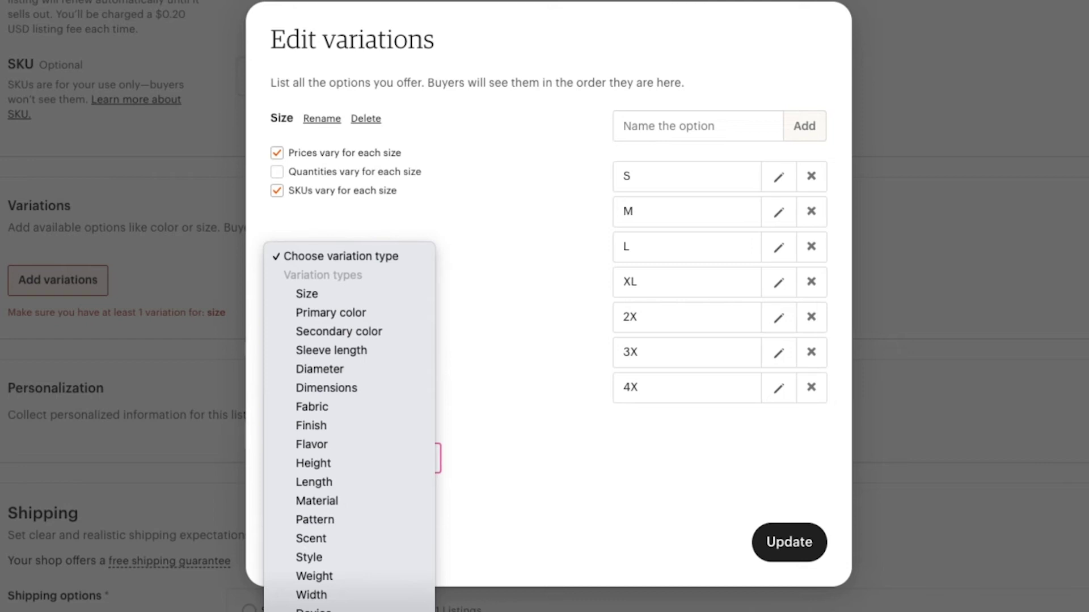
pyautogui.press('Return')
pyautogui.click(348, 461)
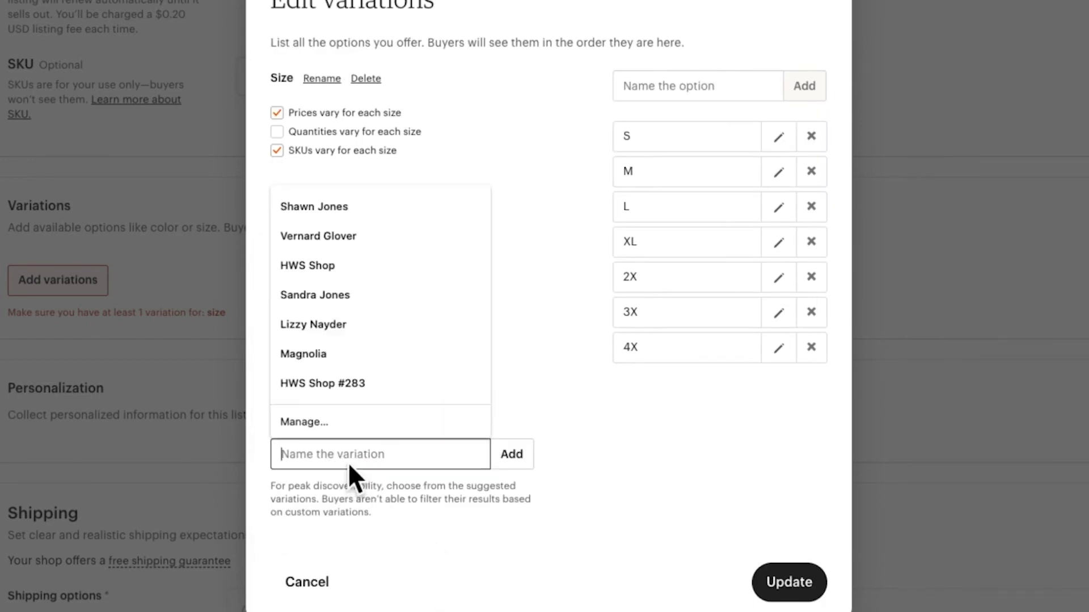
pyautogui.write('COLOR')
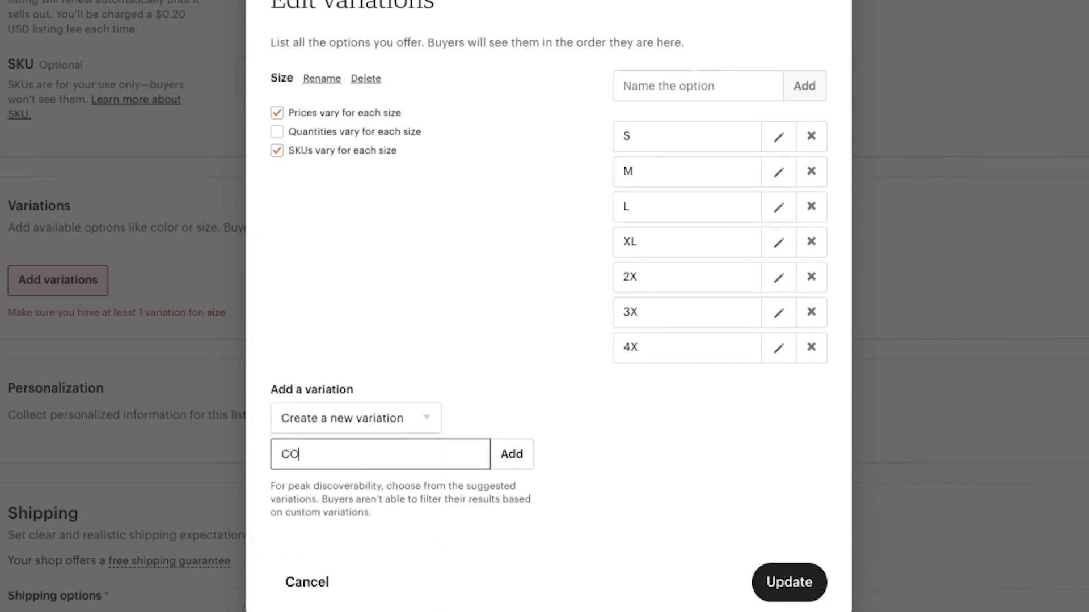
pyautogui.press('BackSpace')
pyautogui.press('BackSpace')
pyautogui.press('BackSpace')
pyautogui.press('BackSpace')
pyautogui.write('olor')
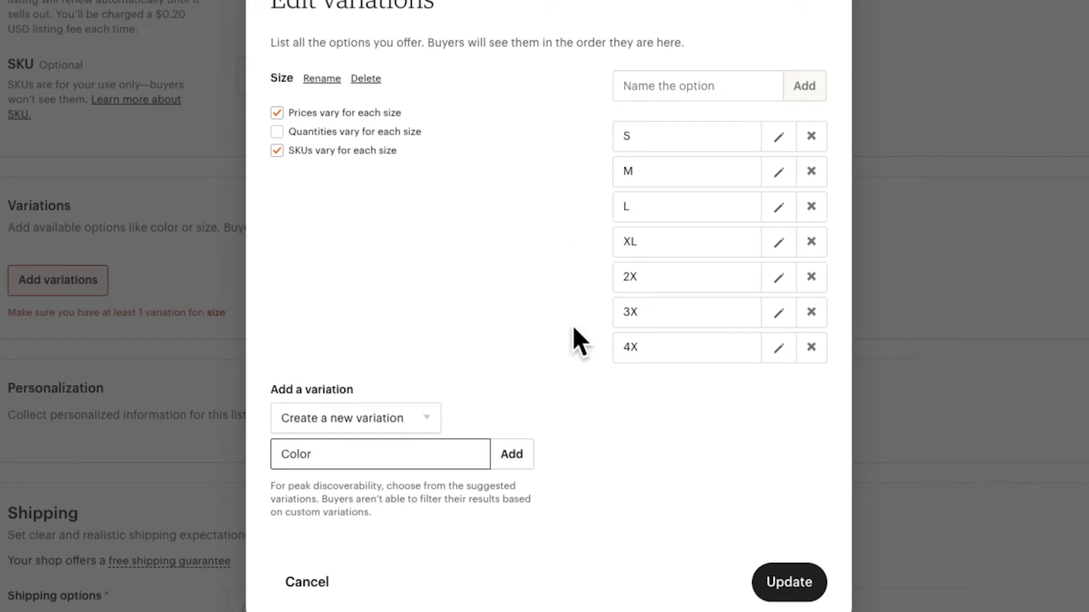
pyautogui.click(511, 451)
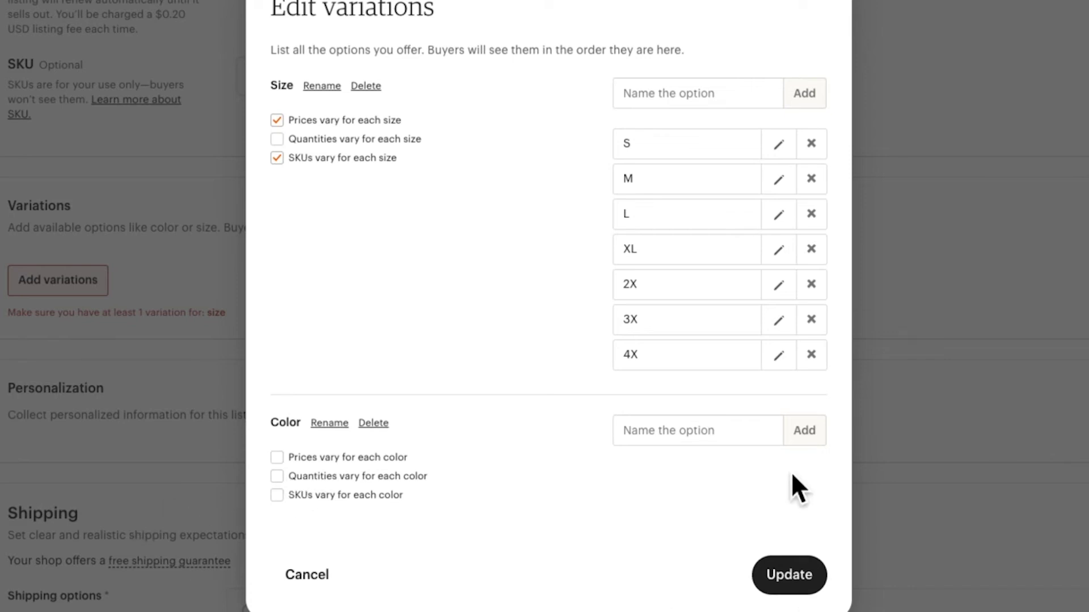
# Add the options White and Black to the Color variation.
pyautogui.click(663, 437)
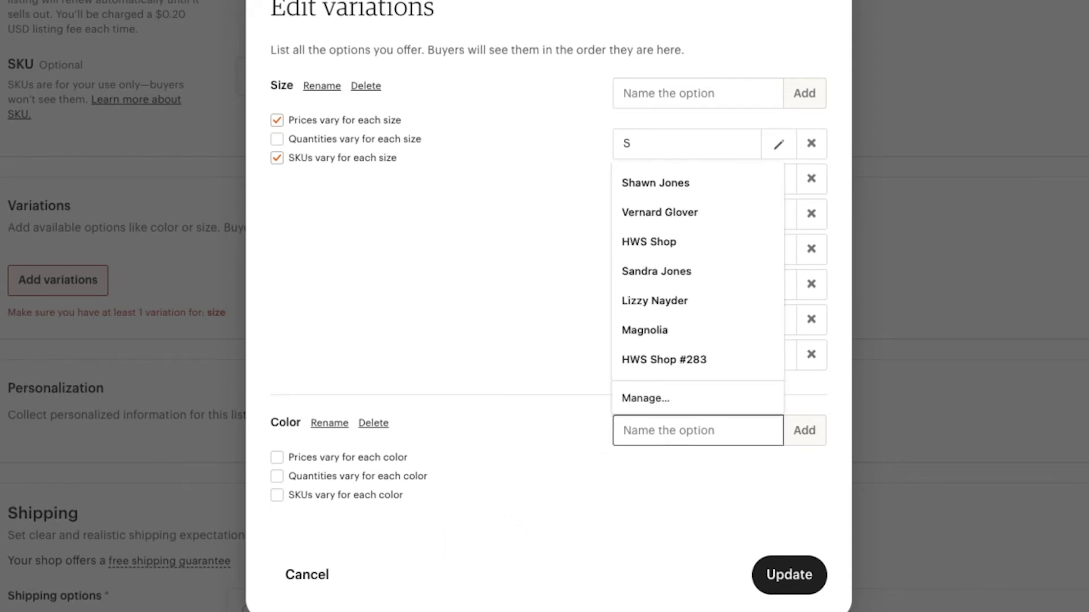
pyautogui.write('White')
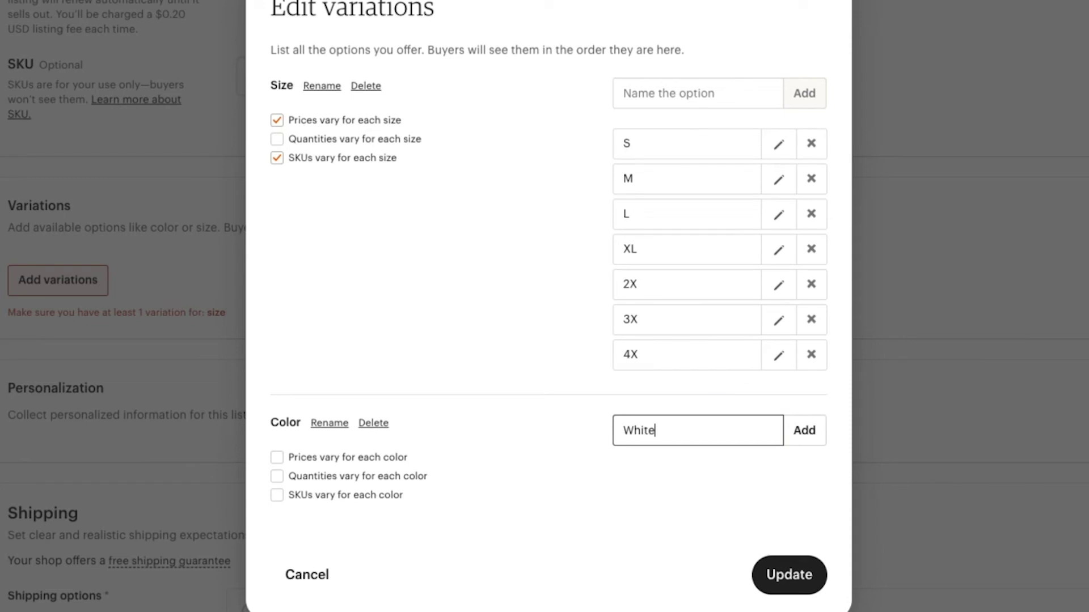
pyautogui.click(796, 438)
pyautogui.click(629, 431)
pyautogui.write('Black')
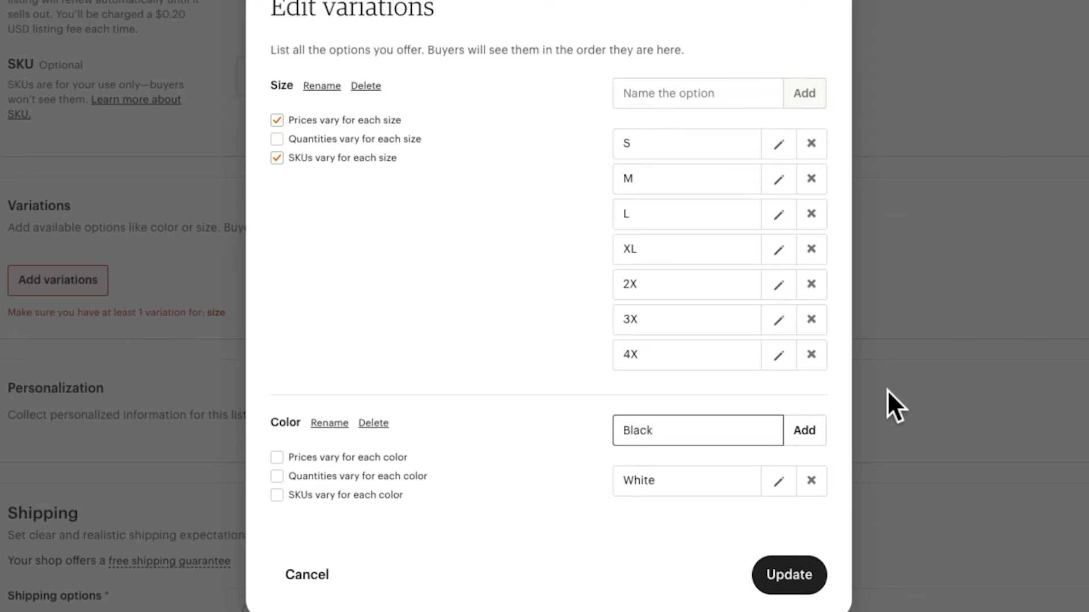
pyautogui.click(802, 439)
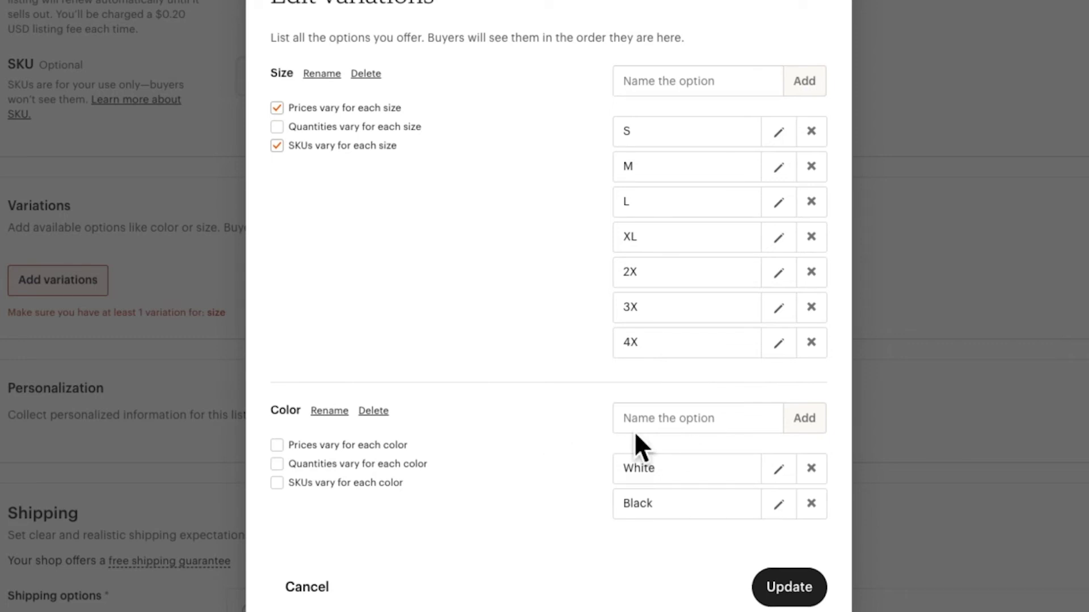
# Add the option Sand to the Color variation and apply the edited variations to the listing.
pyautogui.click(670, 418)
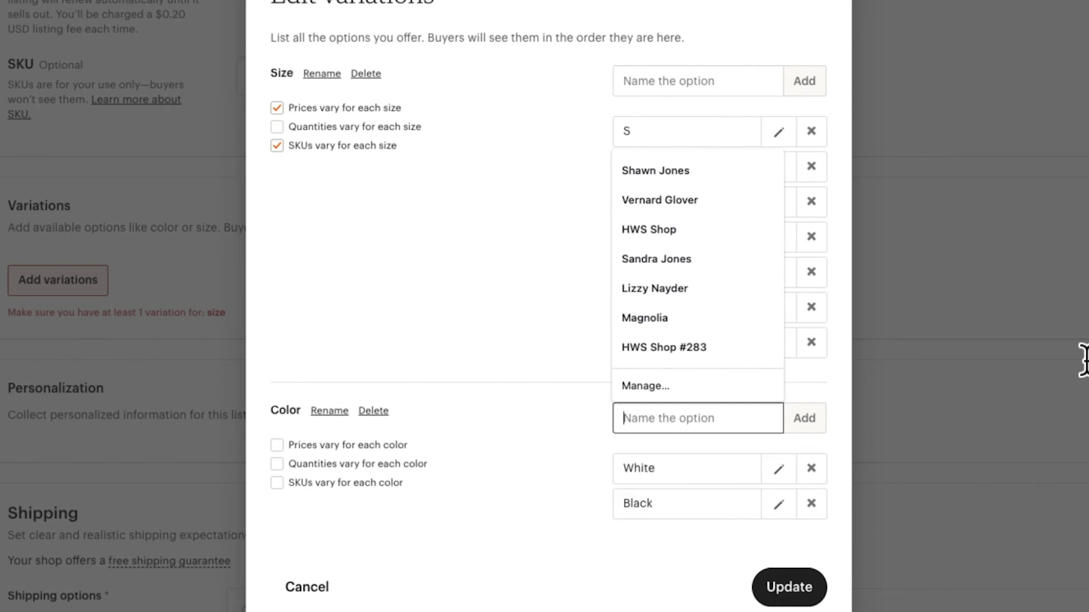
pyautogui.write('Sand')
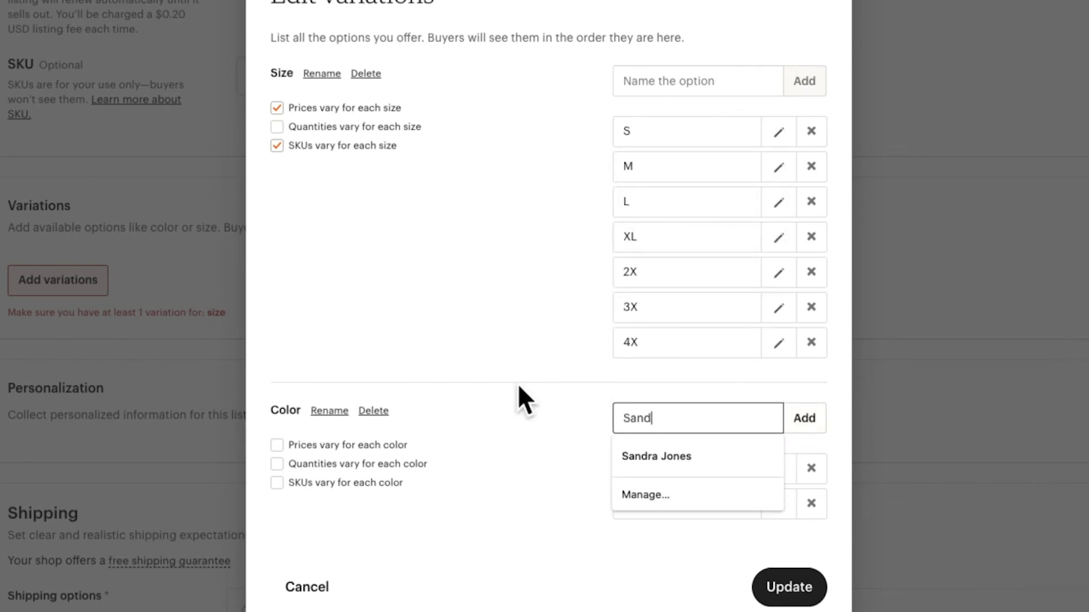
pyautogui.click(818, 423)
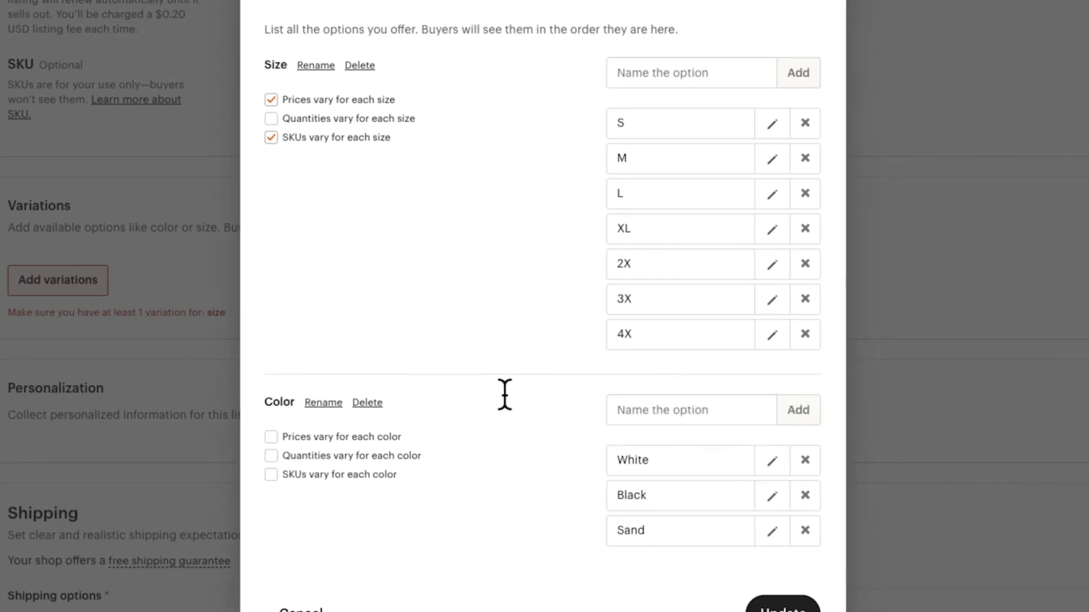
pyautogui.scroll(-1, 523, 400)
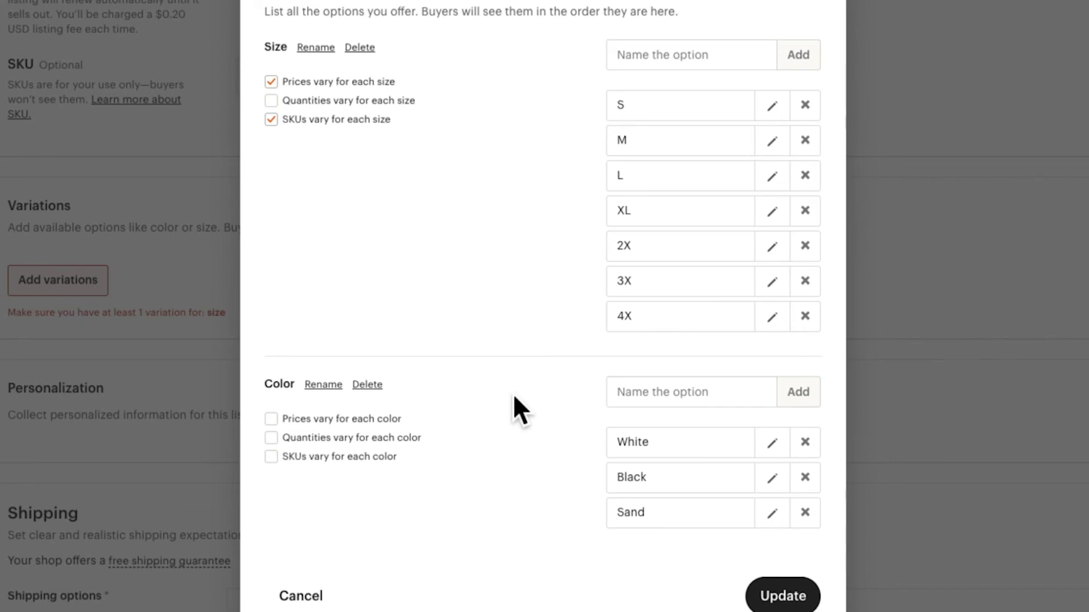
pyautogui.click(774, 598)
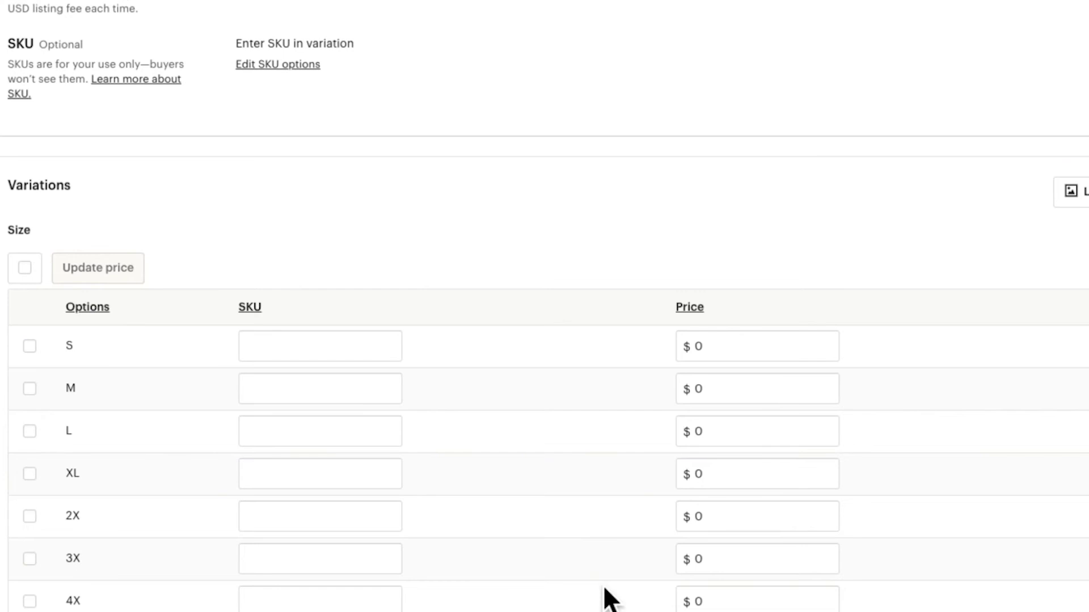
pyautogui.scroll(-1, 744, 146)
pyautogui.scroll(-1, 624, 176)
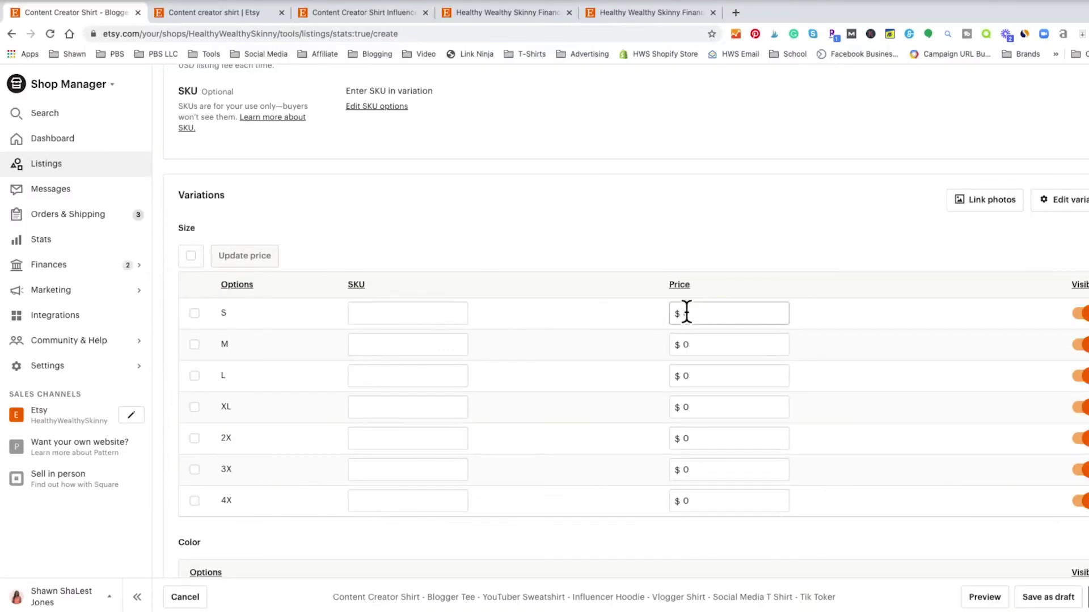
# Browse all items in the already open HealthyWealthySkinny shop page and open the Senior 2021 graduation shirt listing.
pyautogui.click(662, 12)
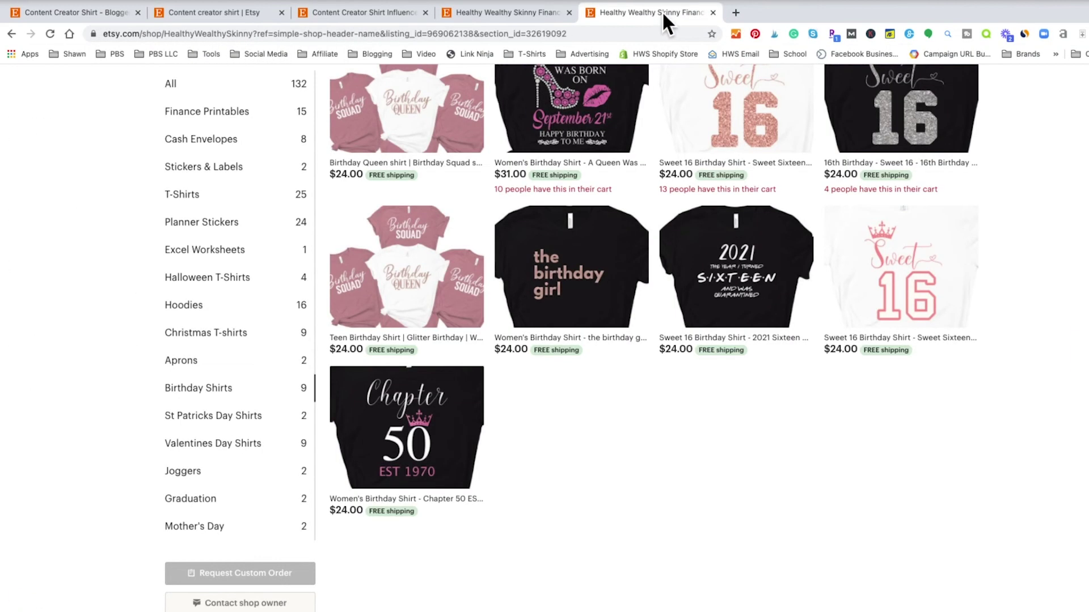
pyautogui.scroll(5, 961, 416)
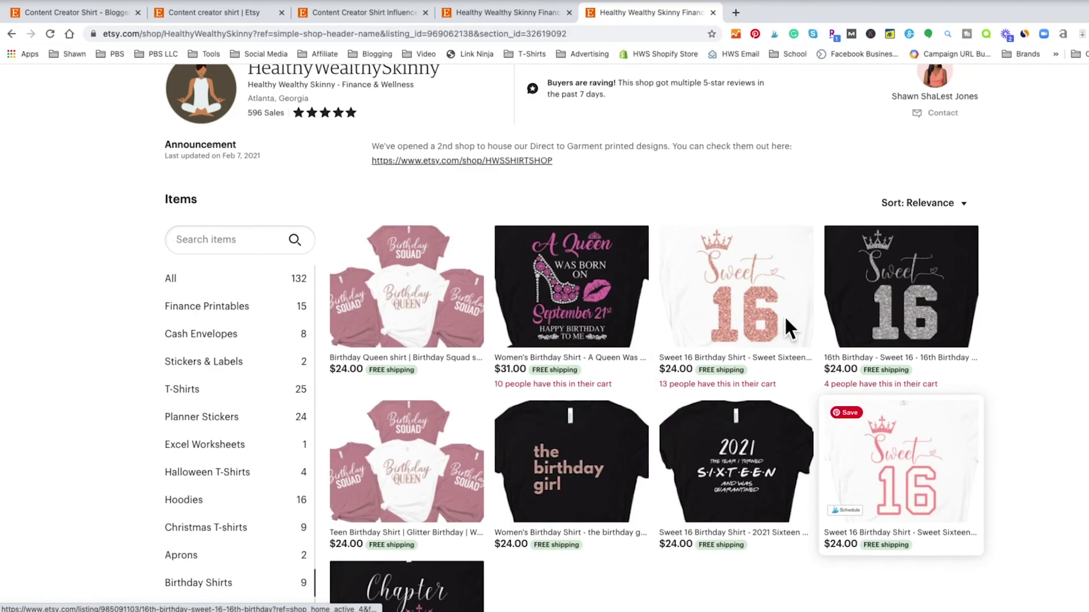
pyautogui.click(11, 33)
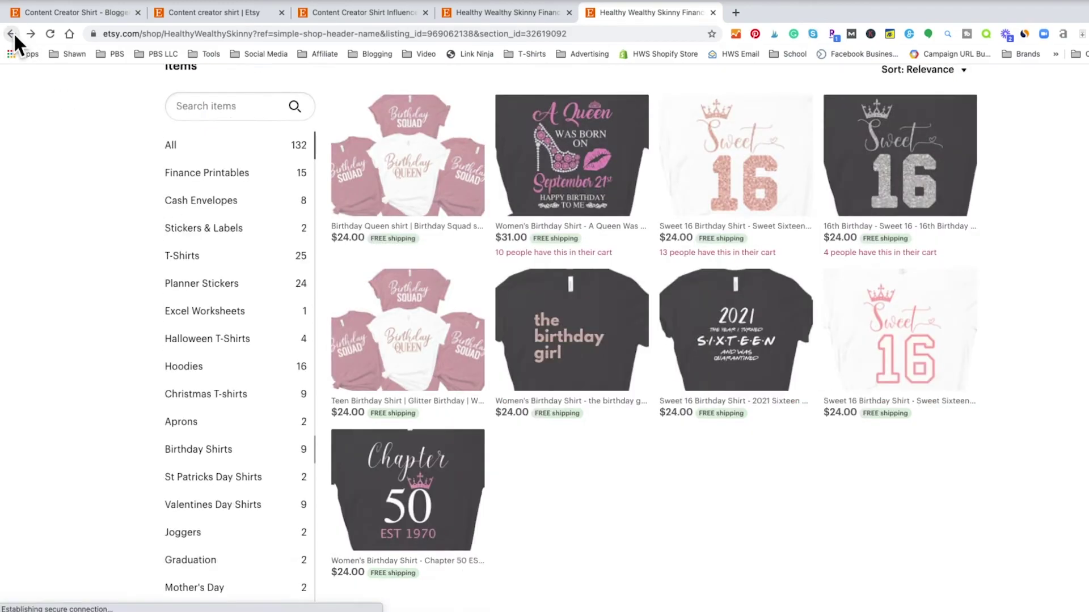
pyautogui.scroll(-14, 832, 415)
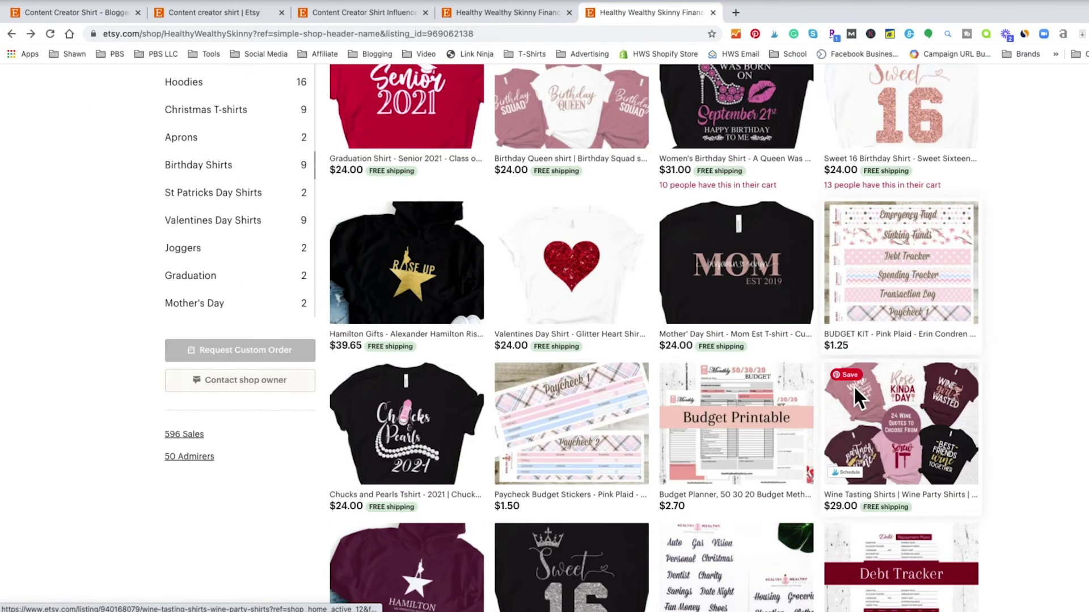
pyautogui.scroll(-10, 863, 409)
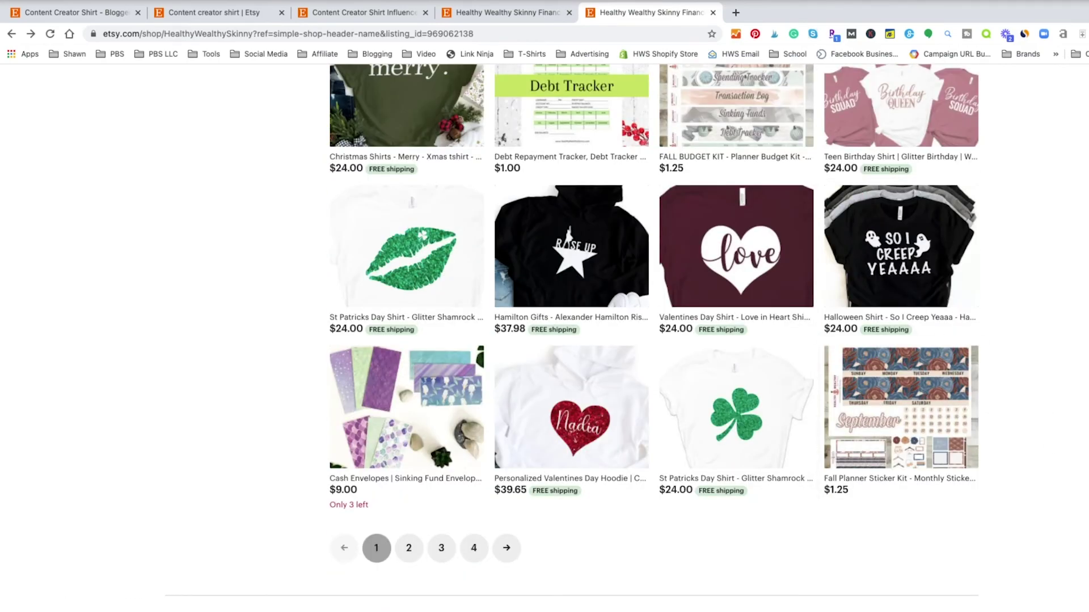
pyautogui.scroll(20, 545, 340)
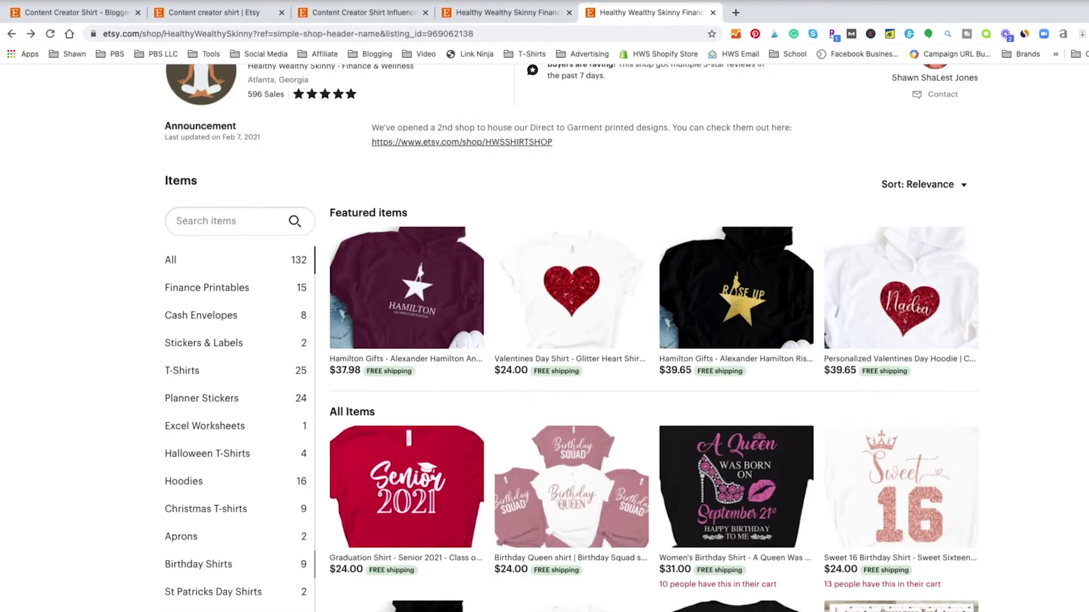
pyautogui.scroll(-6, 367, 341)
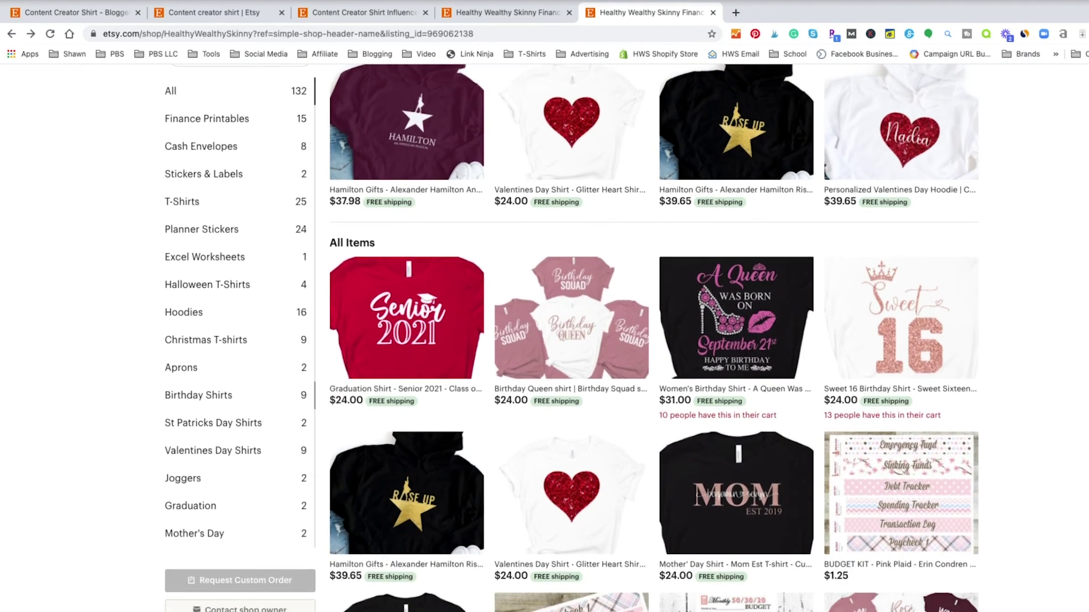
pyautogui.click(382, 334)
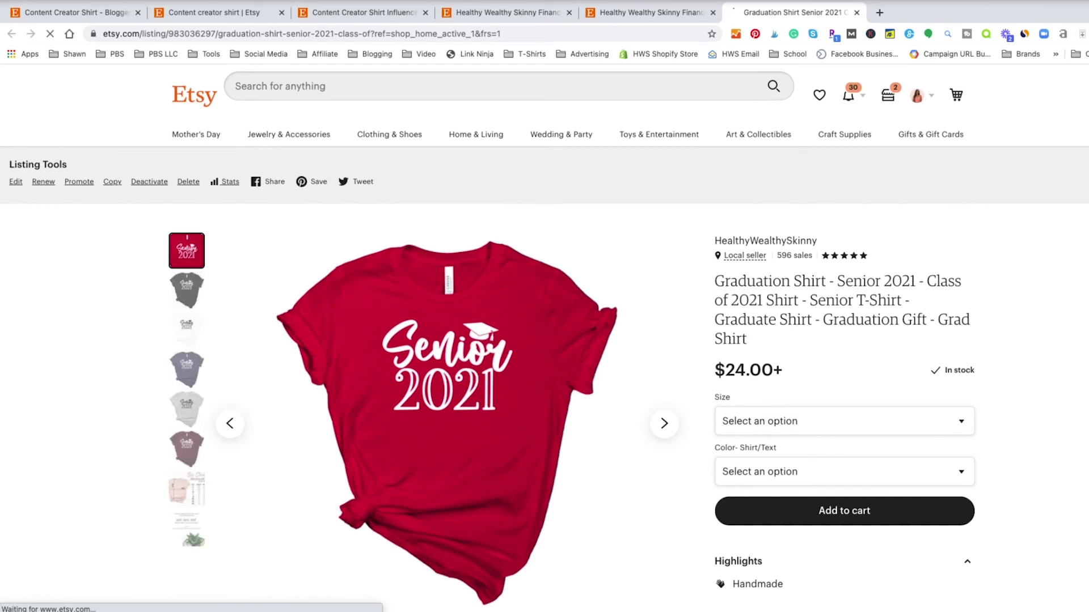
# Check the price of each size option on the Senior 2021 shirt and return to the new listing's form.
pyautogui.scroll(-1, 1002, 281)
pyautogui.scroll(-2, 1066, 206)
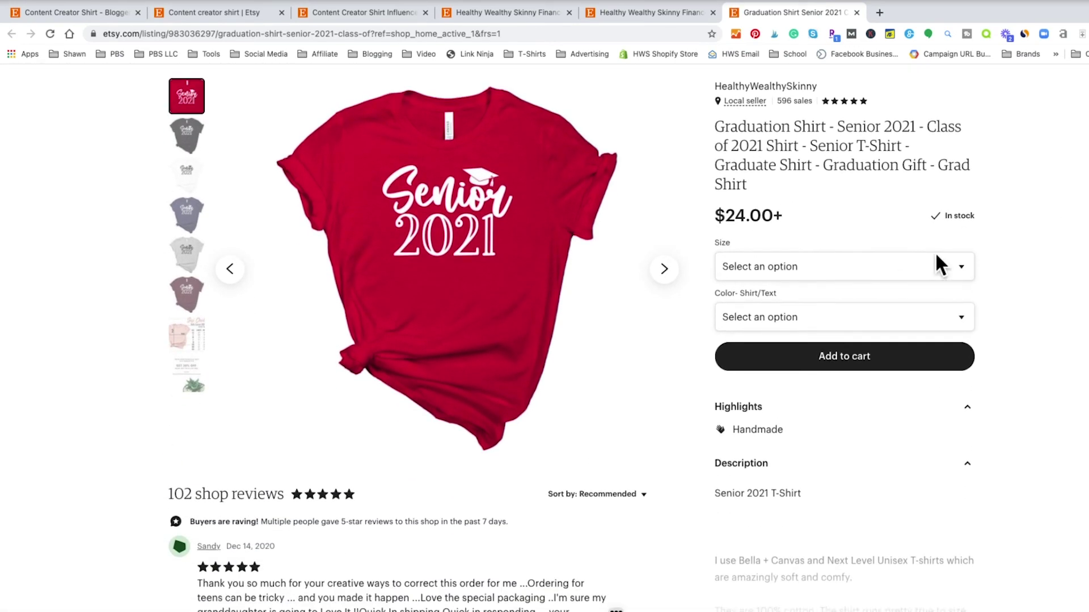
pyautogui.click(957, 270)
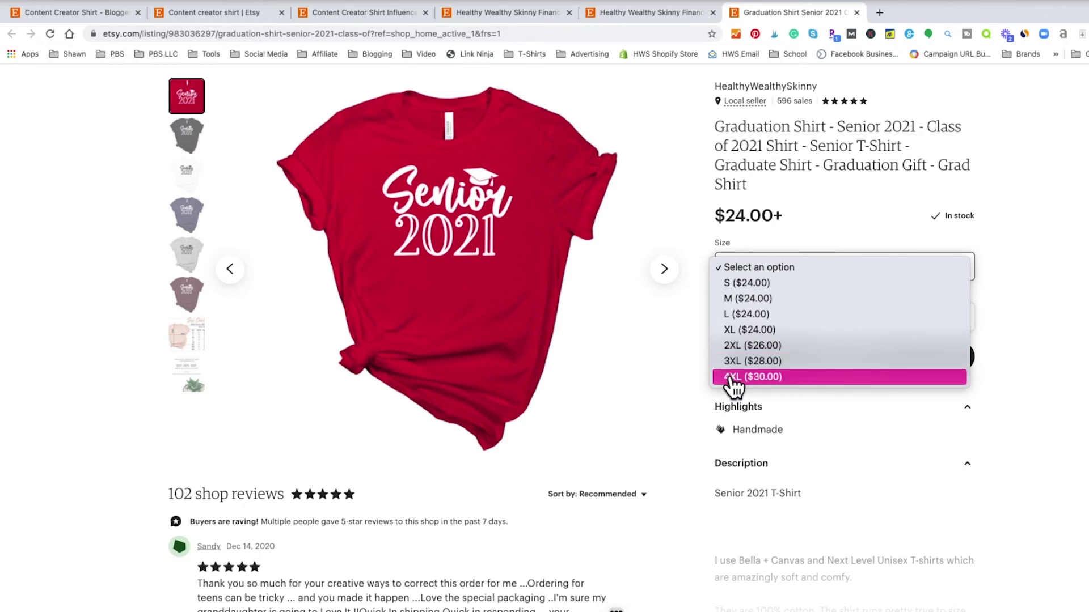
pyautogui.click(91, 20)
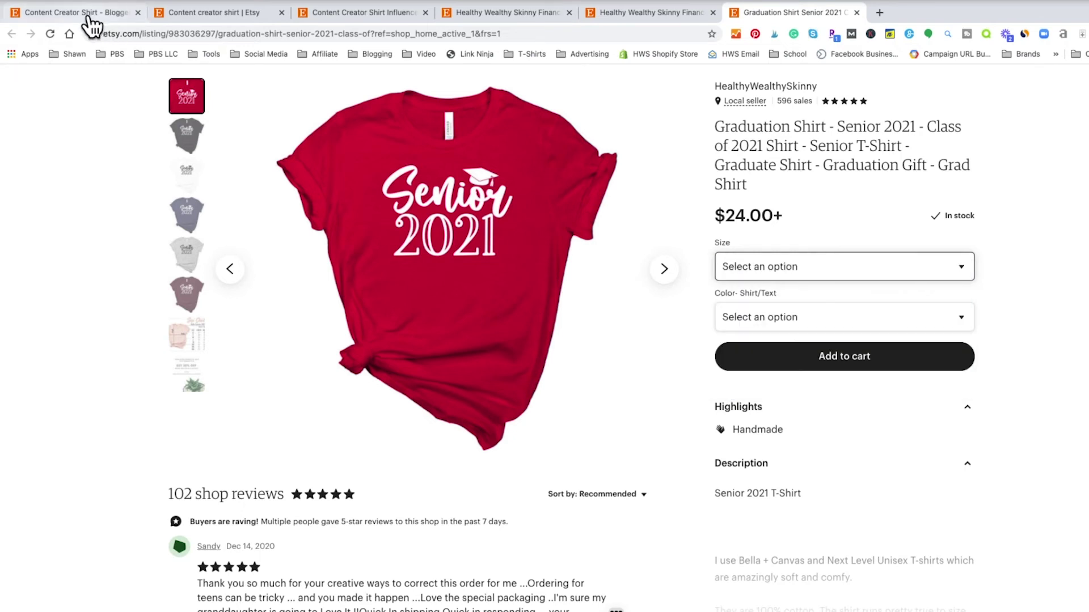
# Set the size prices in the new listing to $26.00 for 2X, $28.00 for 3X and $30.00 for 4X.
pyautogui.click(81, 17)
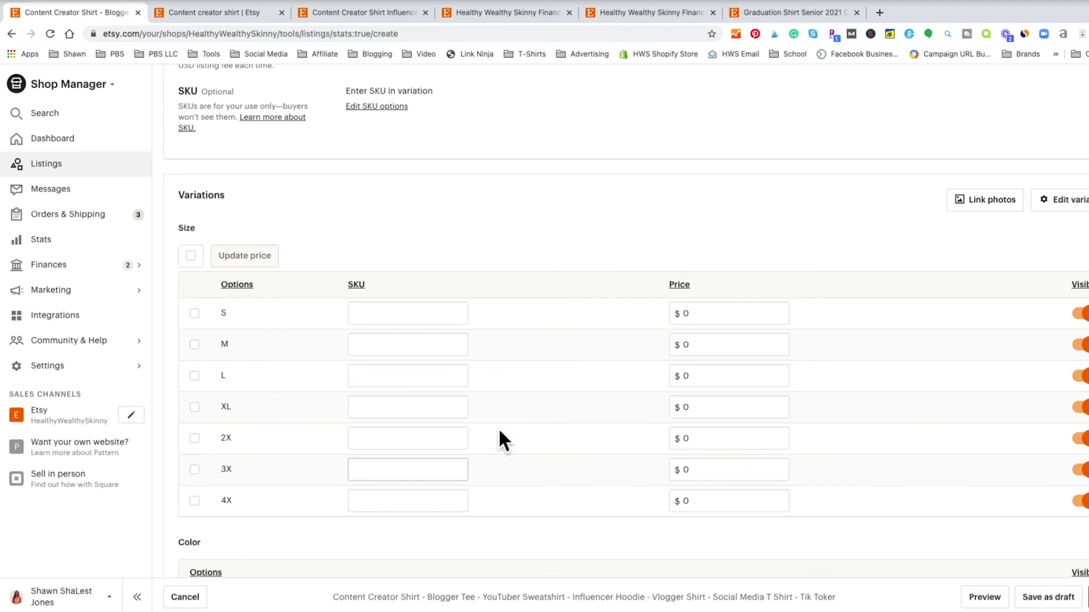
pyautogui.click(686, 407)
pyautogui.click(736, 435)
pyautogui.click(686, 440)
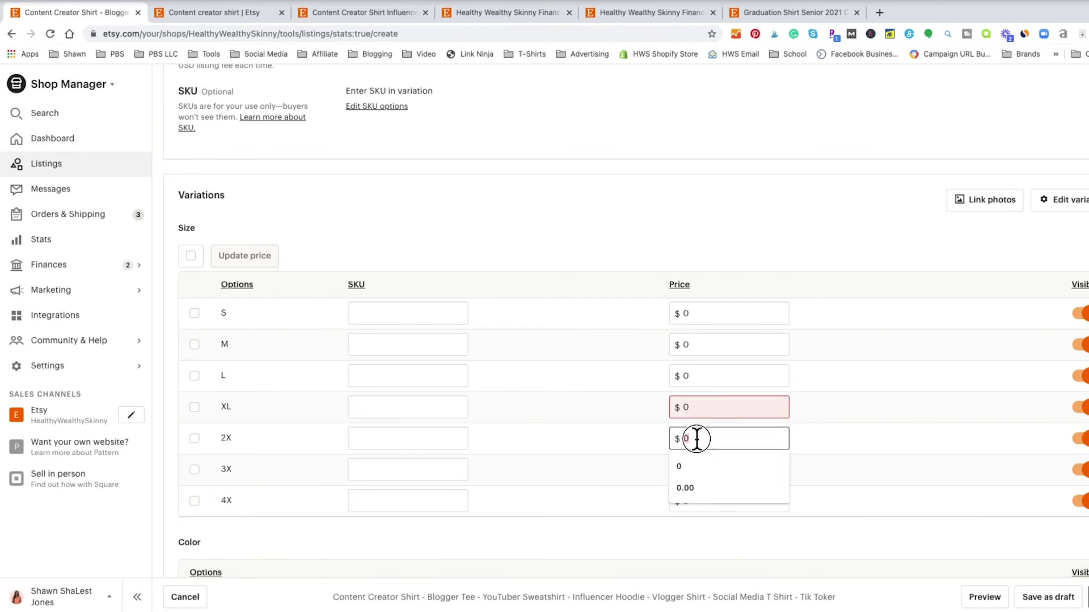
pyautogui.write('26.00')
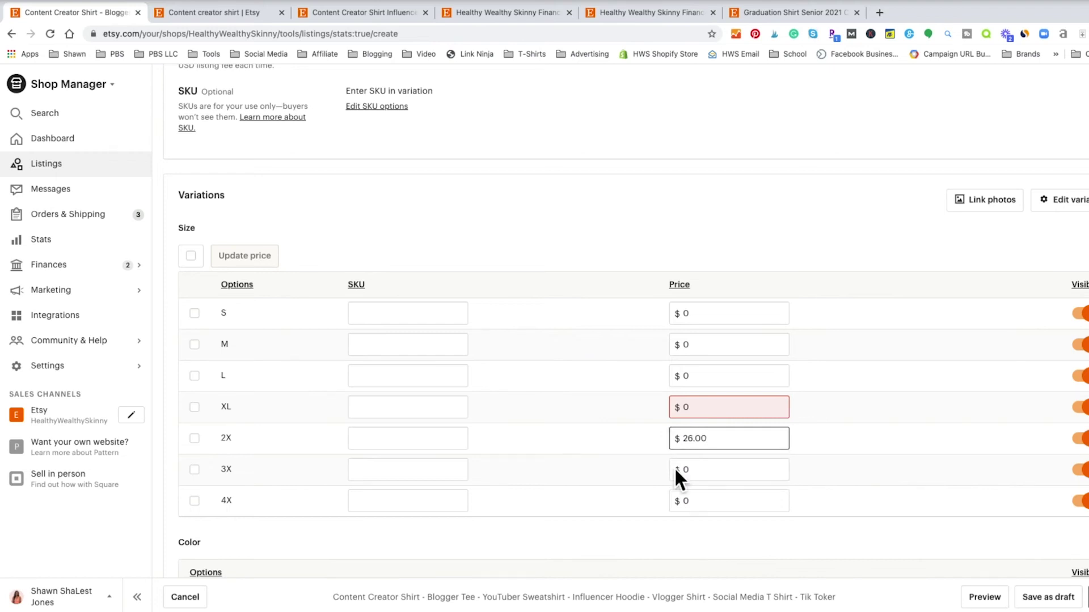
pyautogui.click(684, 471)
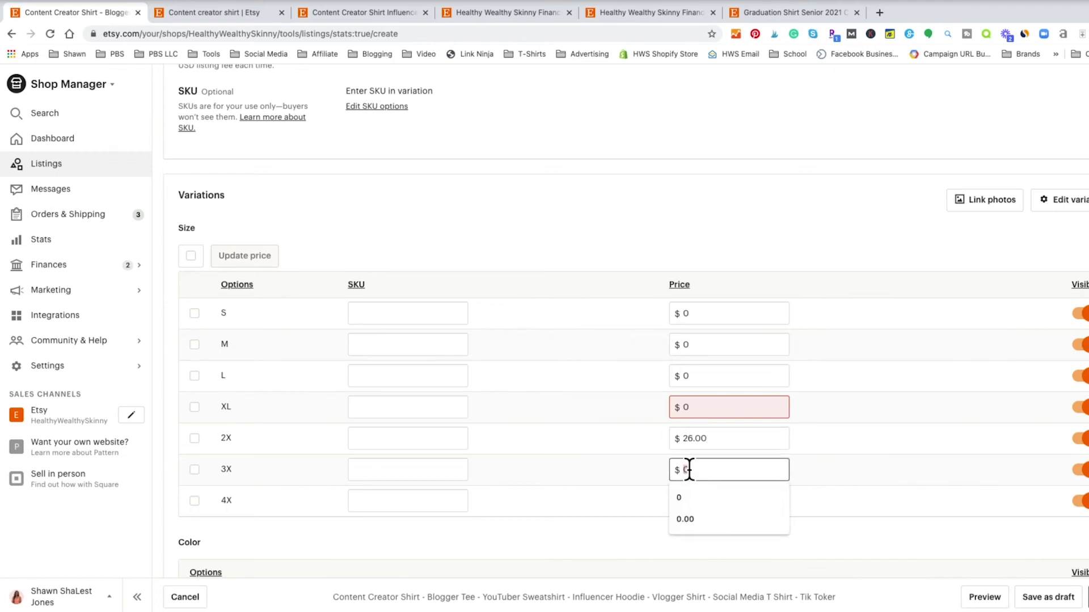
pyautogui.write('24.00')
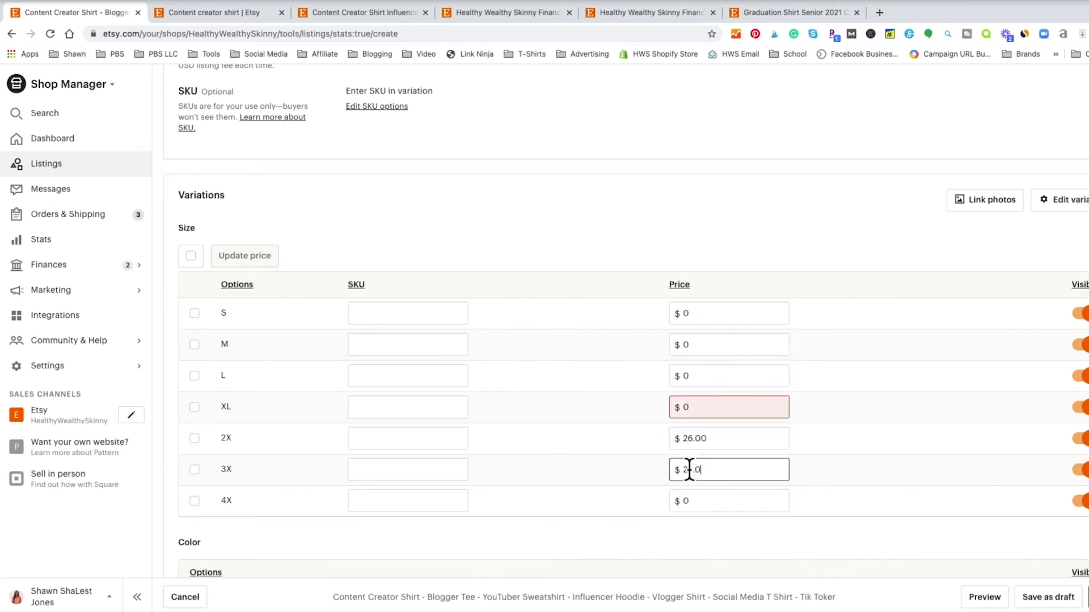
pyautogui.click(689, 501)
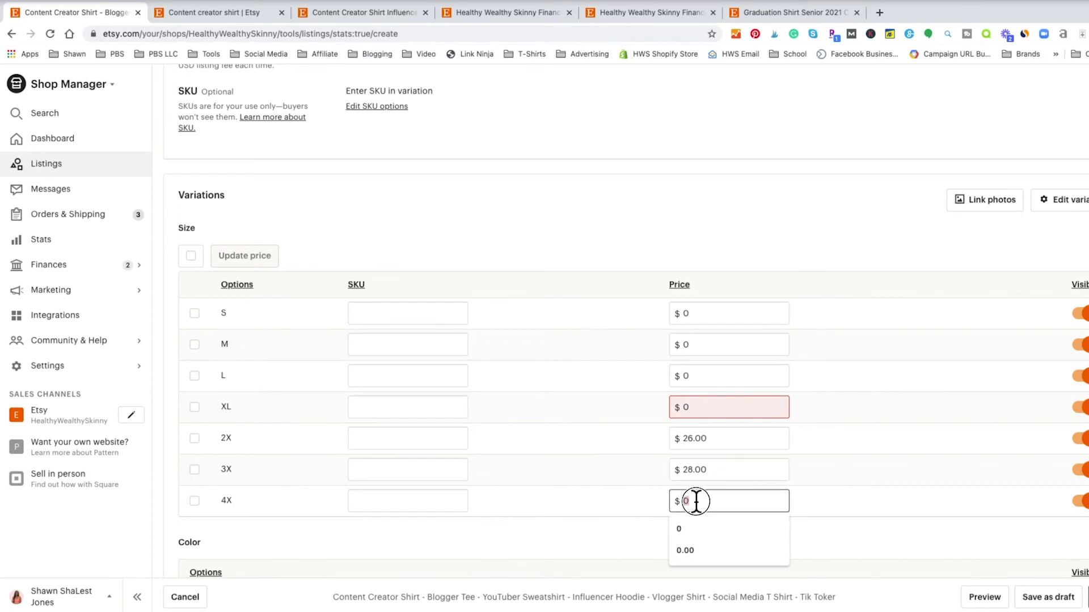
pyautogui.write('30.00')
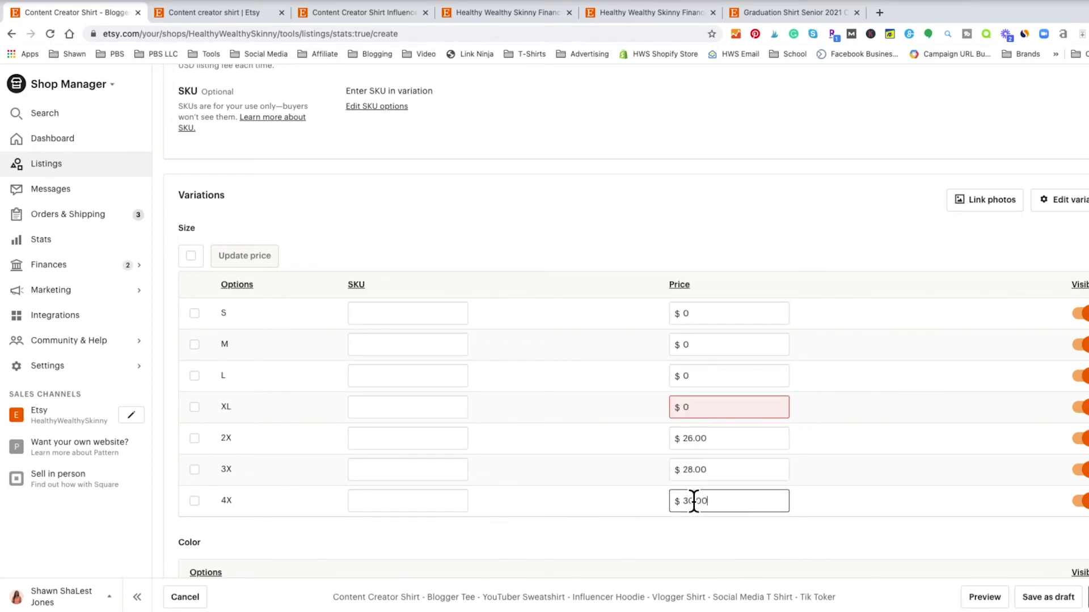
# Set the price of sizes S and M to $24.00 each.
pyautogui.click(683, 314)
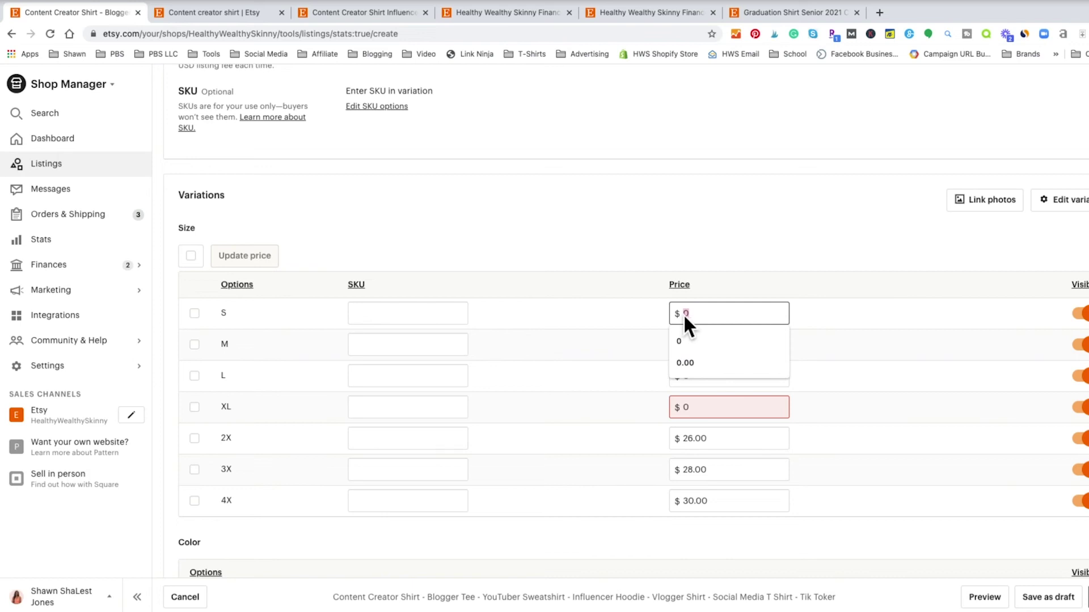
pyautogui.write('24')
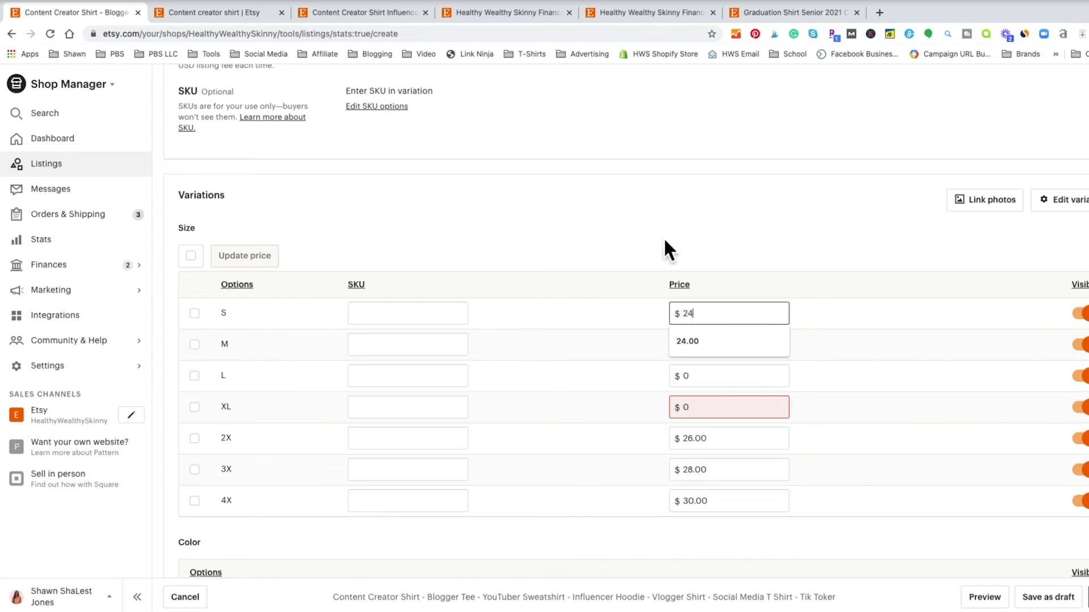
pyautogui.press('Return')
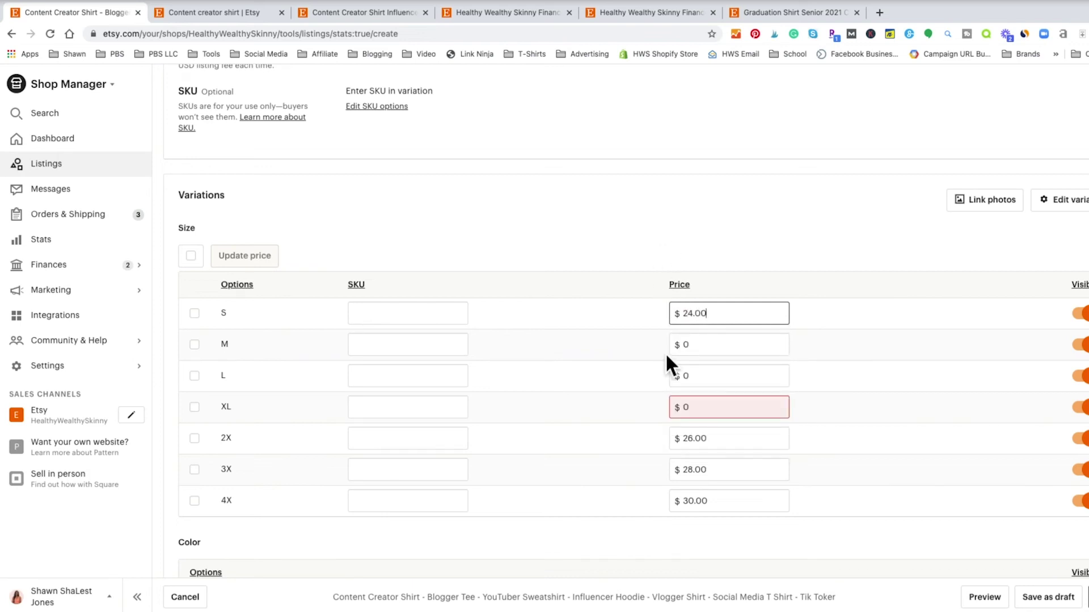
pyautogui.click(681, 345)
pyautogui.write('24.')
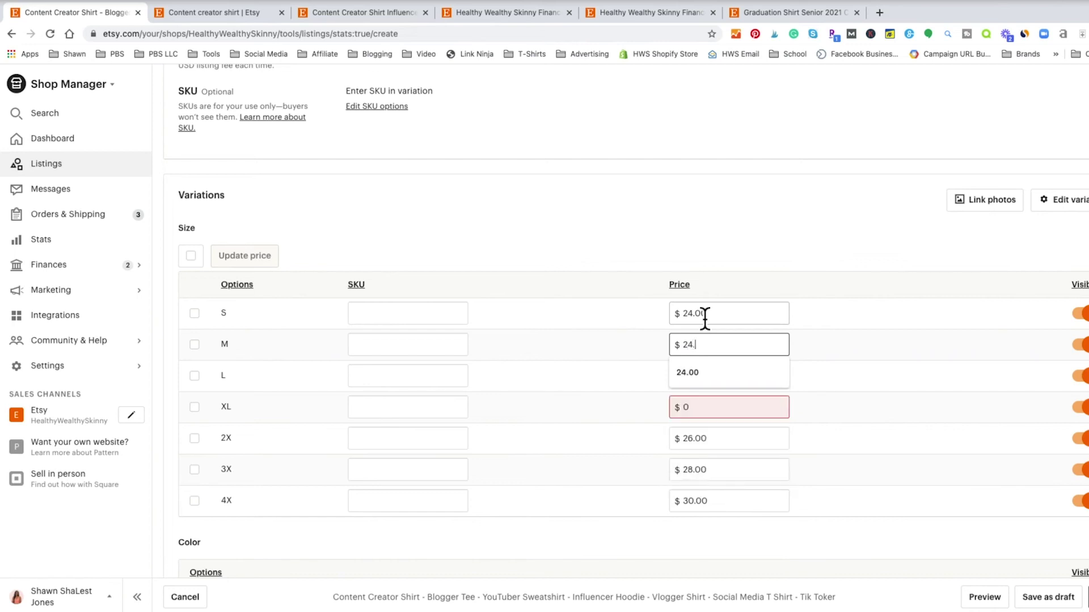
pyautogui.write('00')
pyautogui.press('Return')
# Set the price of sizes L and XL to $24.00 each.
pyautogui.click(684, 377)
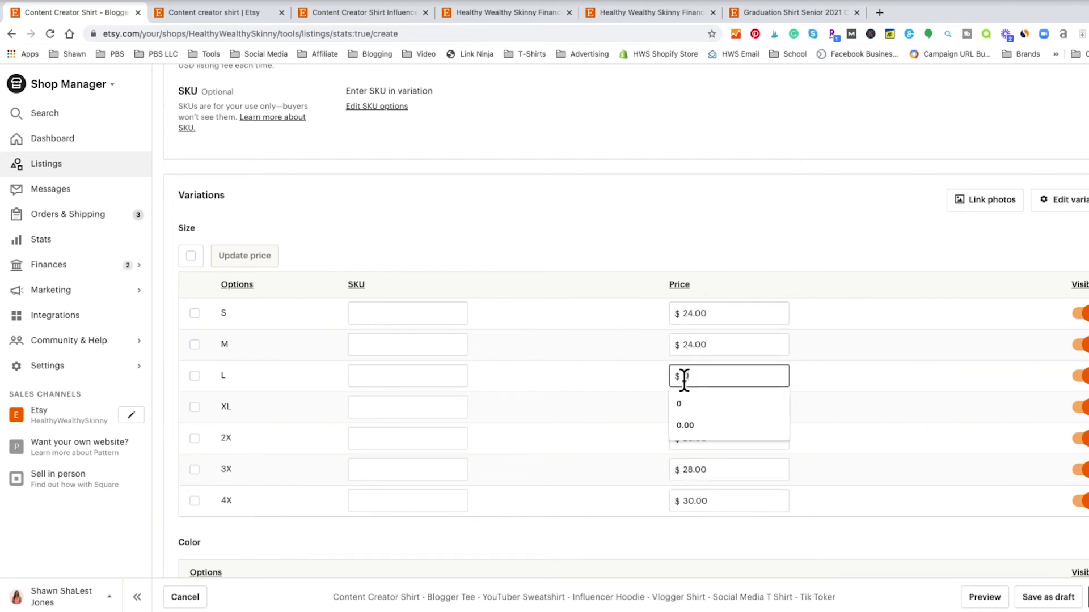
pyautogui.write('24.00')
pyautogui.click(679, 408)
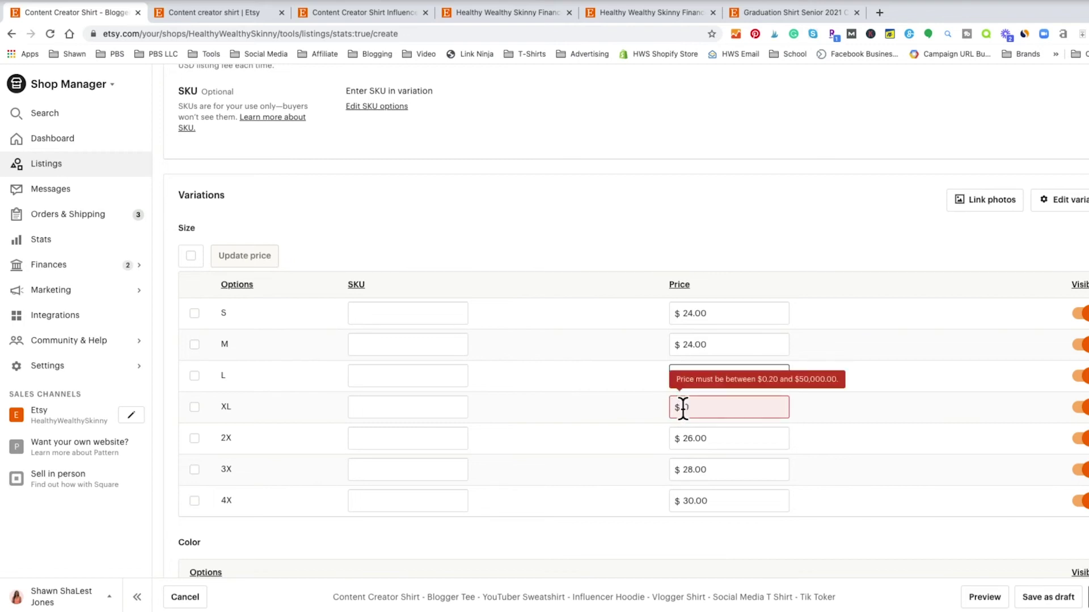
pyautogui.write('24.00')
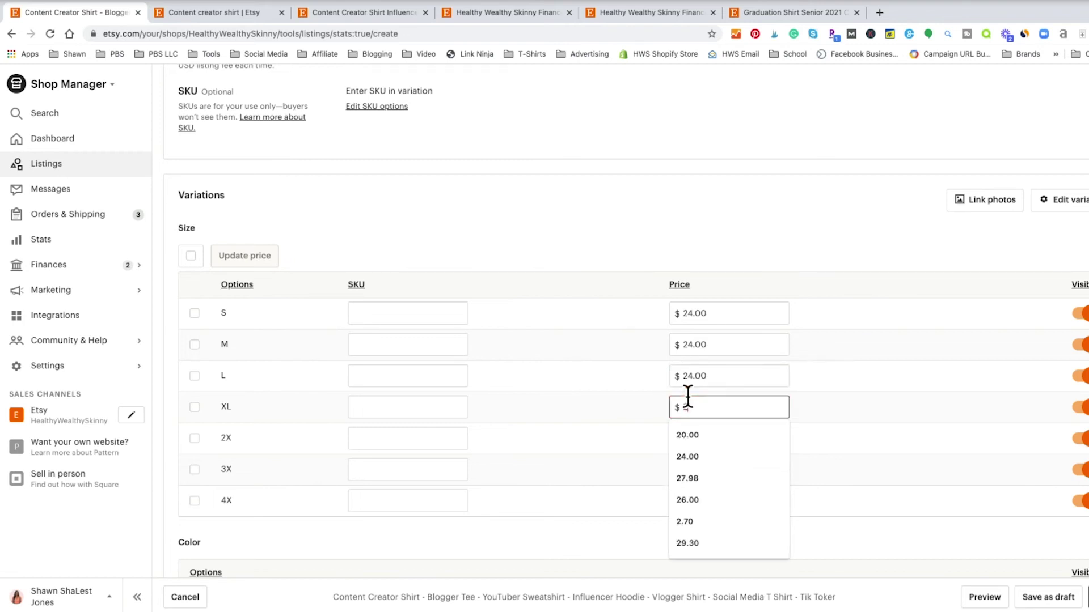
pyautogui.click(872, 419)
pyautogui.scroll(-2, 872, 419)
pyautogui.scroll(1, 869, 424)
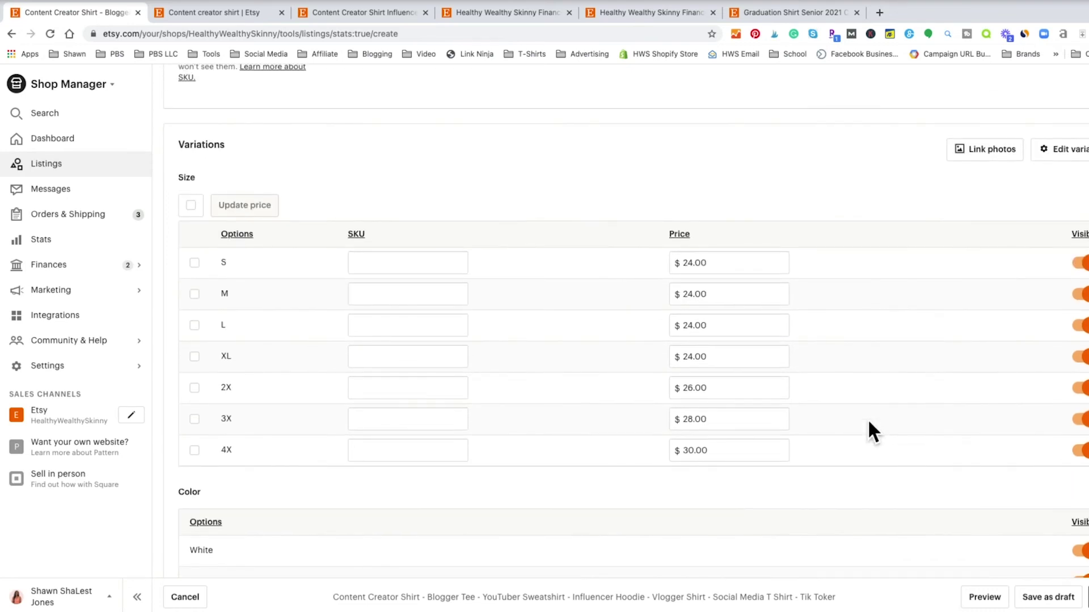
pyautogui.scroll(1, 804, 407)
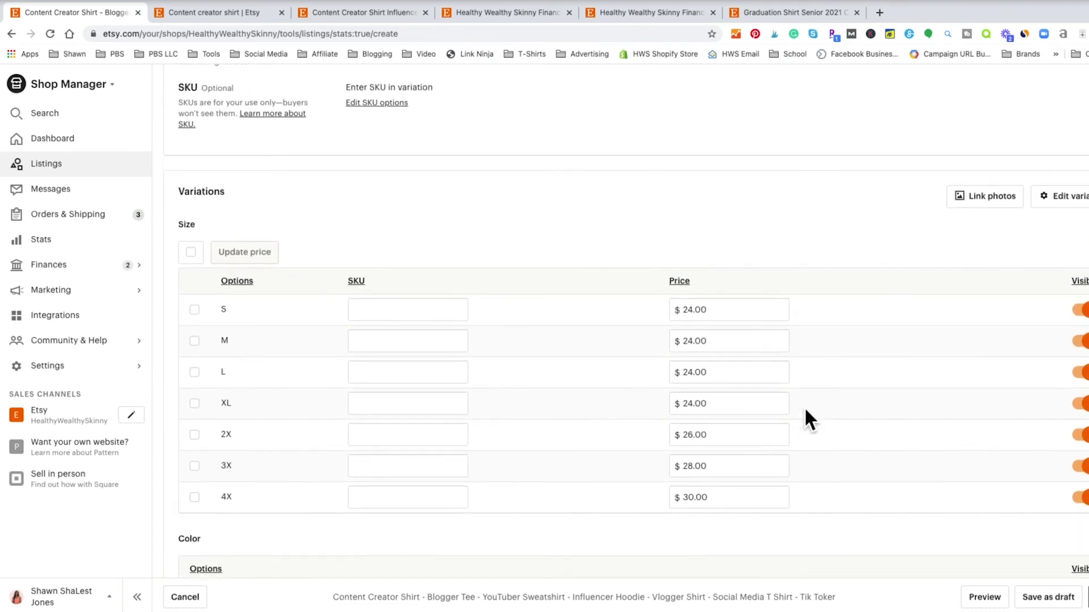
# Enter ATEE-SBO-COCR-S as the SKU of size S.
pyautogui.click(349, 316)
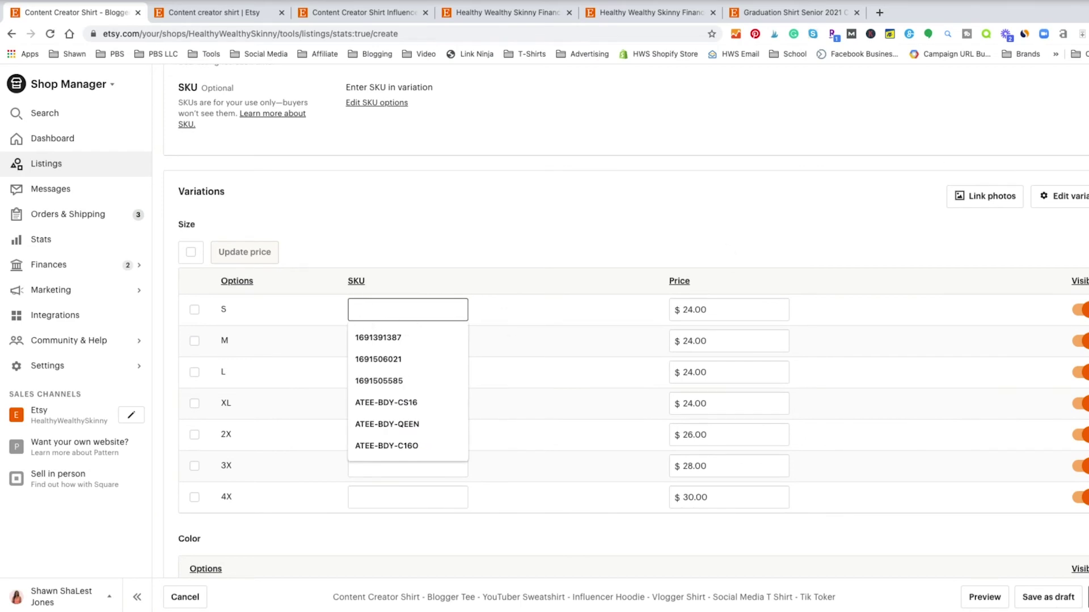
pyautogui.write('AT')
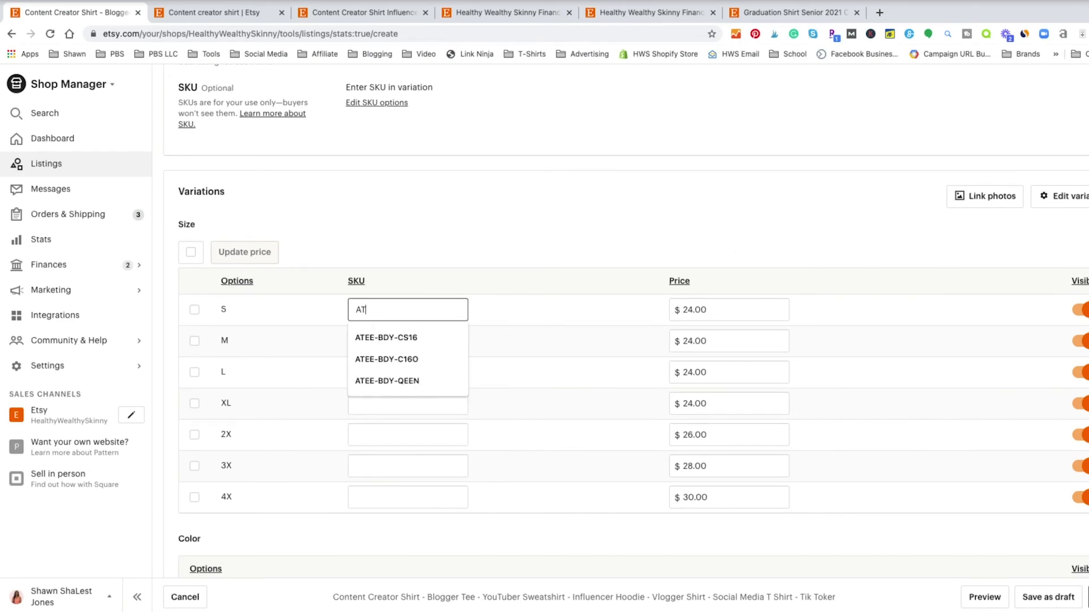
pyautogui.write('EE-')
pyautogui.write('S')
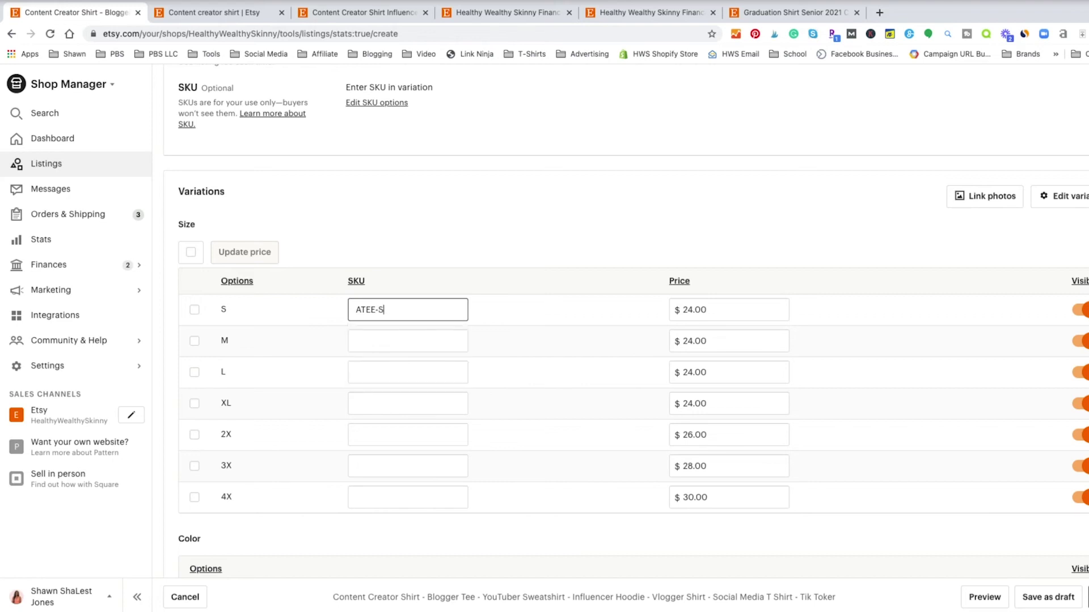
pyautogui.write('BO')
pyautogui.write(' -')
pyautogui.write('-')
pyautogui.write('co')
pyautogui.write('con')
pyautogui.press('BackSpace')
pyautogui.press('BackSpace')
pyautogui.press('BackSpace')
pyautogui.write('C')
pyautogui.write('O')
pyautogui.write('C')
pyautogui.write('E')
pyautogui.press('BackSpace')
pyautogui.press('BackSpace')
pyautogui.write('C')
pyautogui.write('R')
pyautogui.write('S')
# Copy the size S SKU into the SKU fields of sizes M, L, XL, 2X, 3X and 4X.
pyautogui.moveTo(444, 311); pyautogui.dragTo(343, 313)
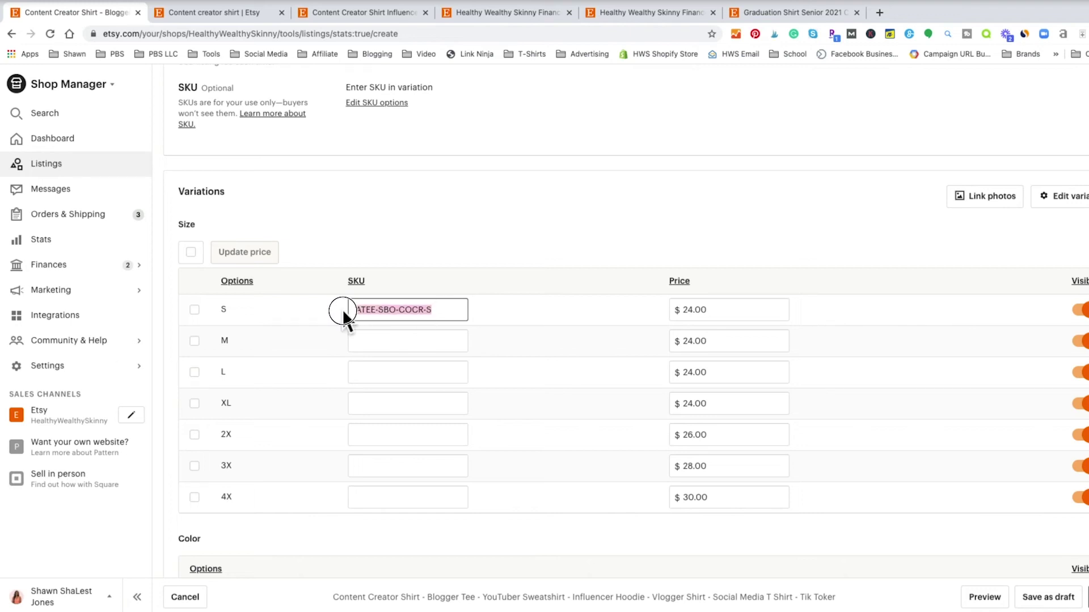
pyautogui.rightClick(376, 308)
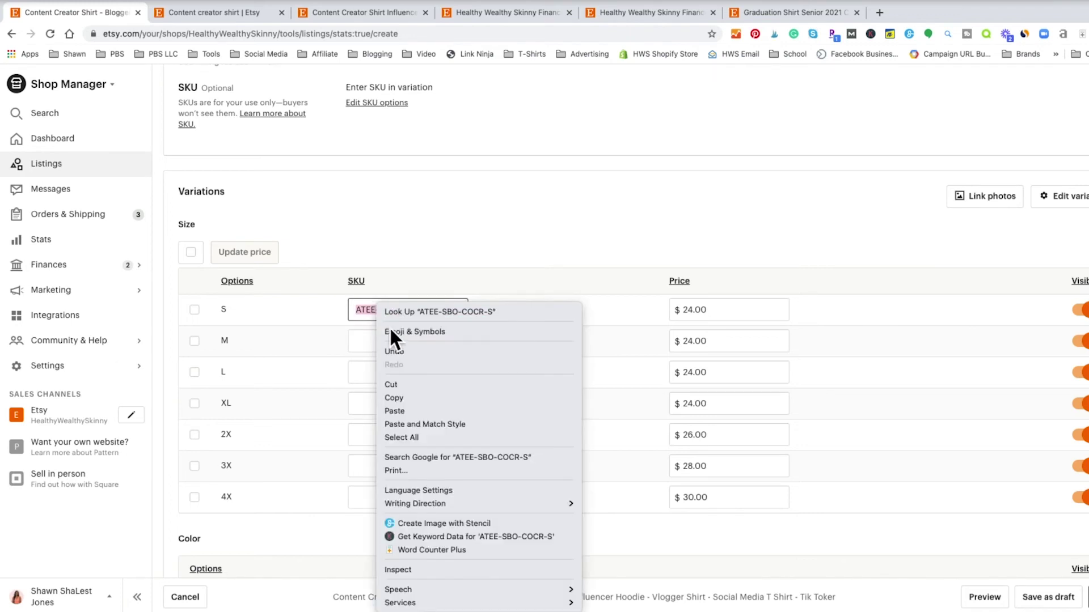
pyautogui.click(397, 398)
pyautogui.click(380, 339)
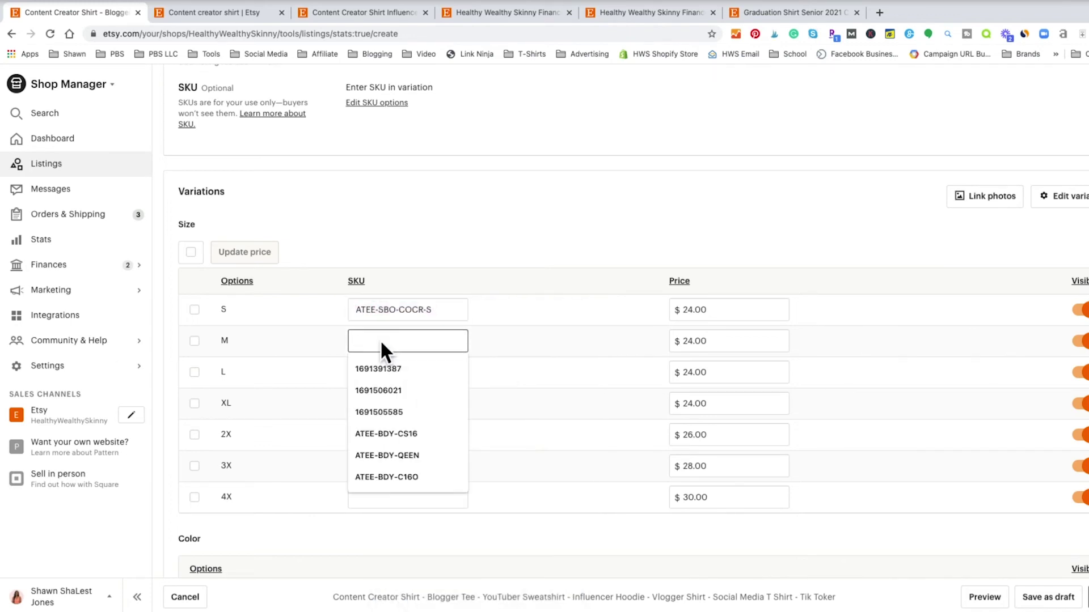
pyautogui.press('super+v')
pyautogui.click(377, 371)
pyautogui.press('super+v')
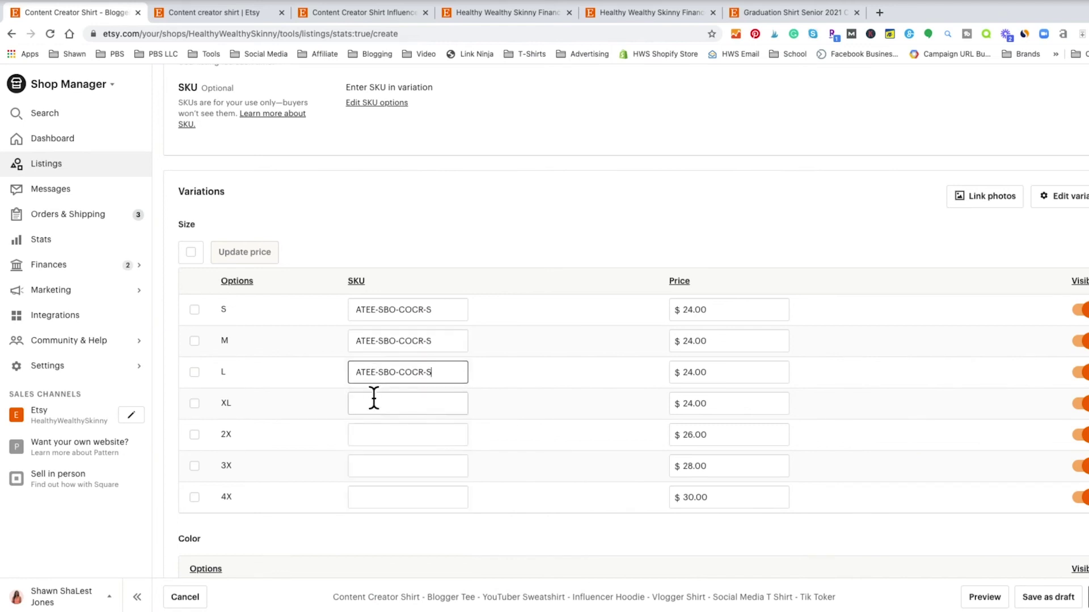
pyautogui.click(374, 401)
pyautogui.press('super+v')
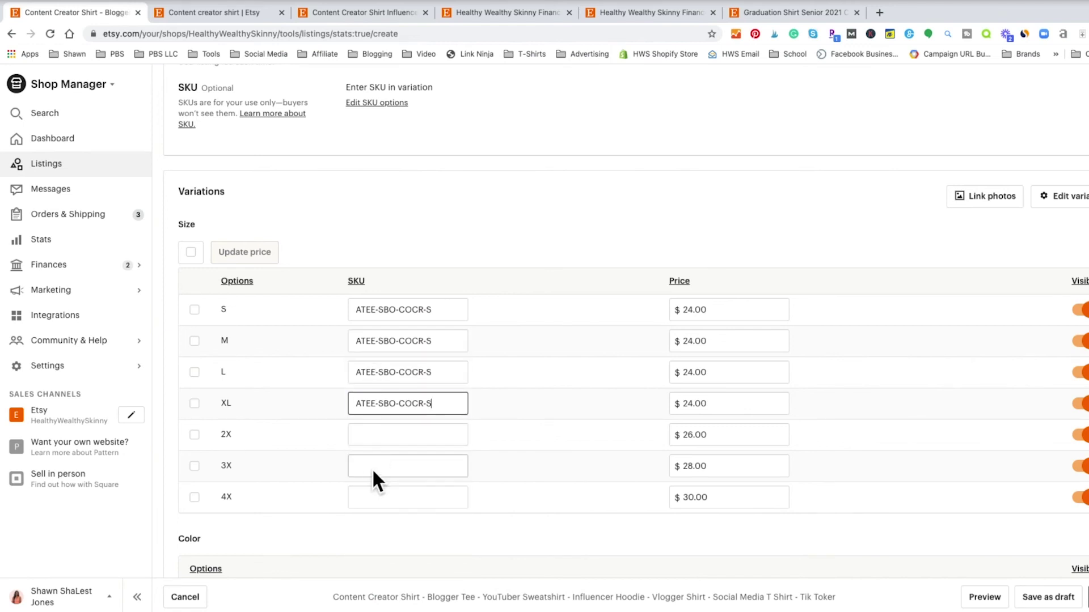
pyautogui.click(370, 433)
pyautogui.press('super+v')
pyautogui.click(369, 466)
pyautogui.press('super+v')
pyautogui.click(371, 491)
pyautogui.press('super+v')
# Change the SKU endings so size M reads ATEE-SBO-COCR-M and size L reads ATEE-SBO-COCR-L.
pyautogui.click(442, 344)
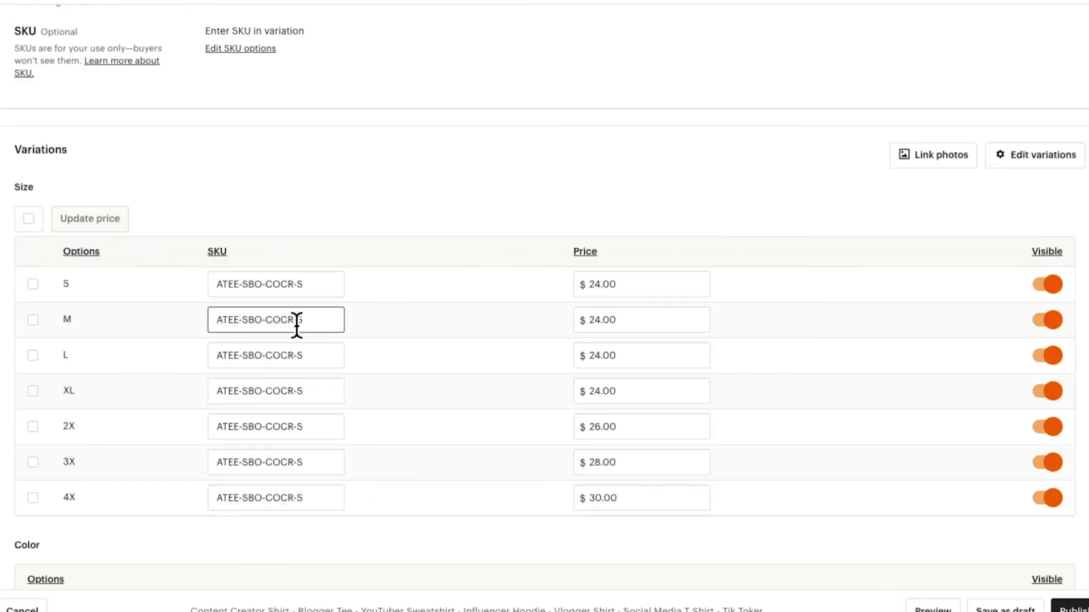
pyautogui.press('BackSpace')
pyautogui.write('M')
pyautogui.tripleClick(301, 355)
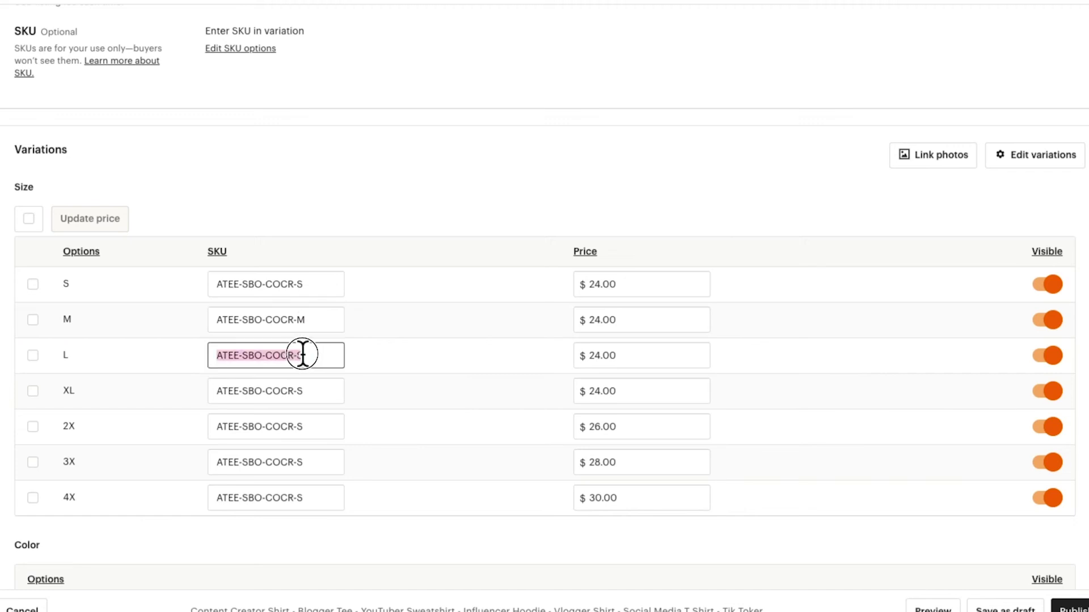
pyautogui.click(313, 361)
pyautogui.press('BackSpace')
pyautogui.write('L')
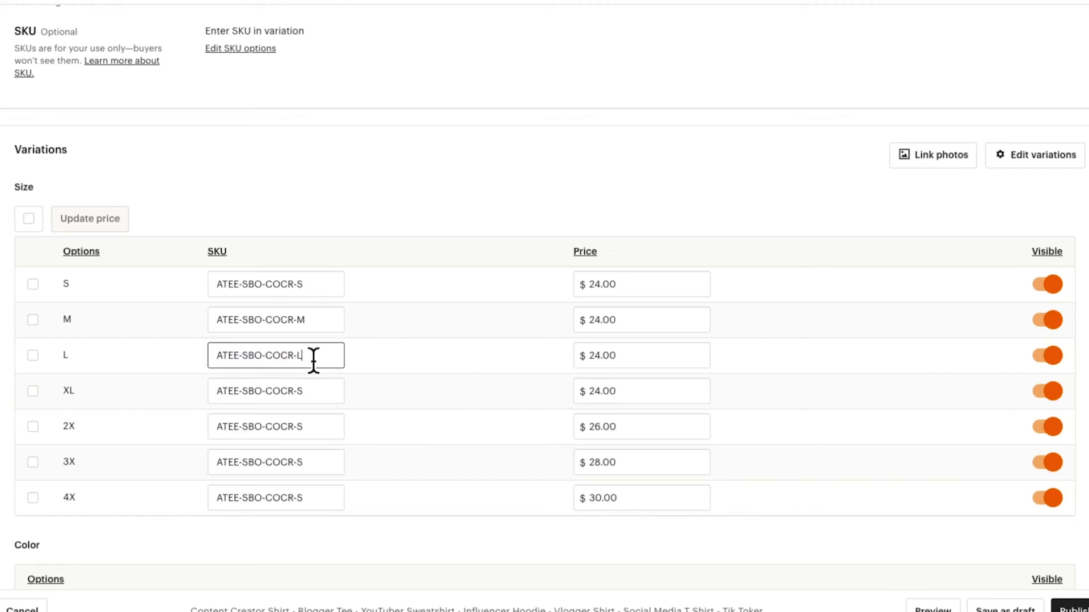
# Change the SKU endings so size XL reads ATEE-SBO-COCR-XL and size 2X reads ATEE-SBO-COCR-2X.
pyautogui.tripleClick(299, 392)
pyautogui.click(306, 392)
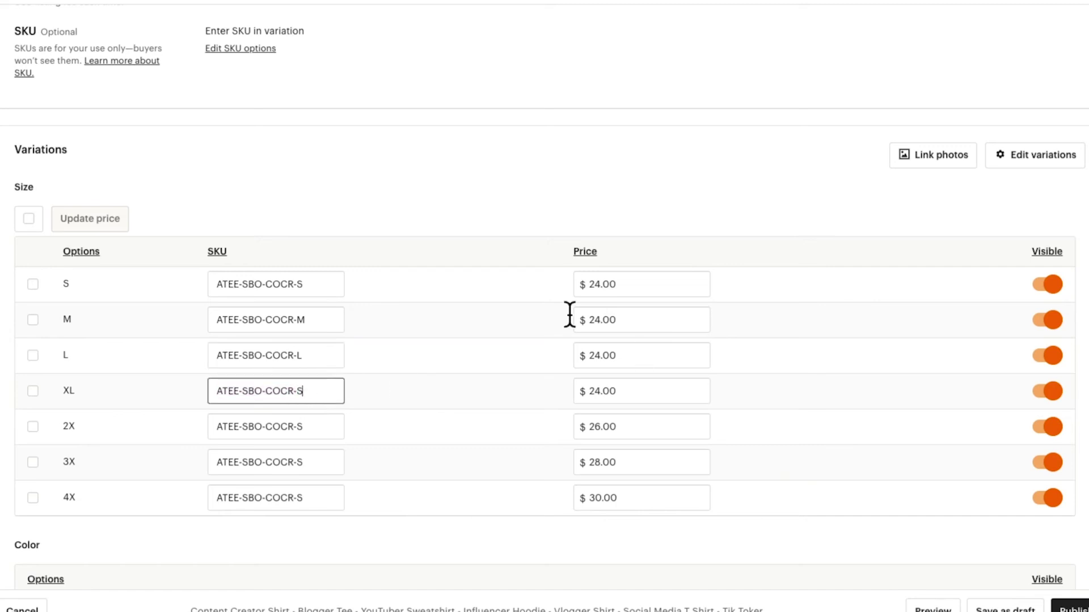
pyautogui.press('BackSpace')
pyautogui.write('XL')
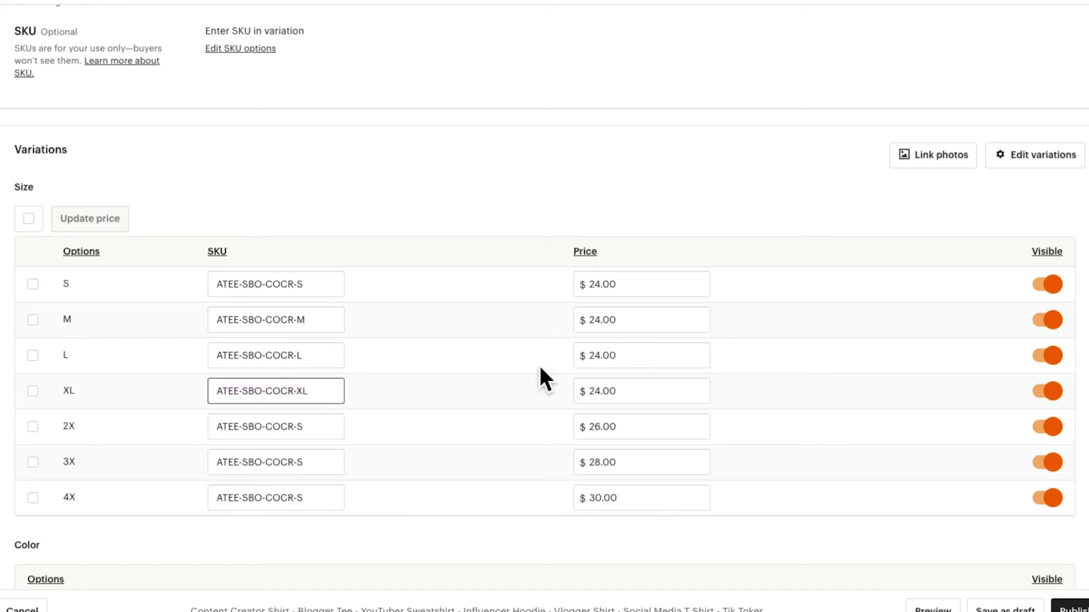
pyautogui.tripleClick(298, 428)
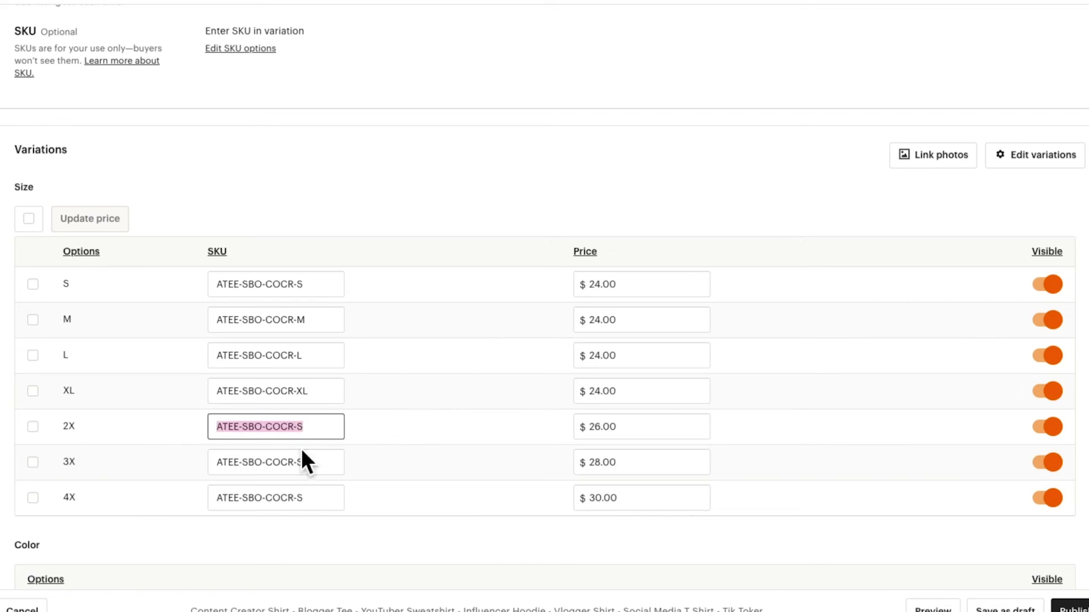
pyautogui.click(304, 427)
pyautogui.press('BackSpace')
pyautogui.write('2')
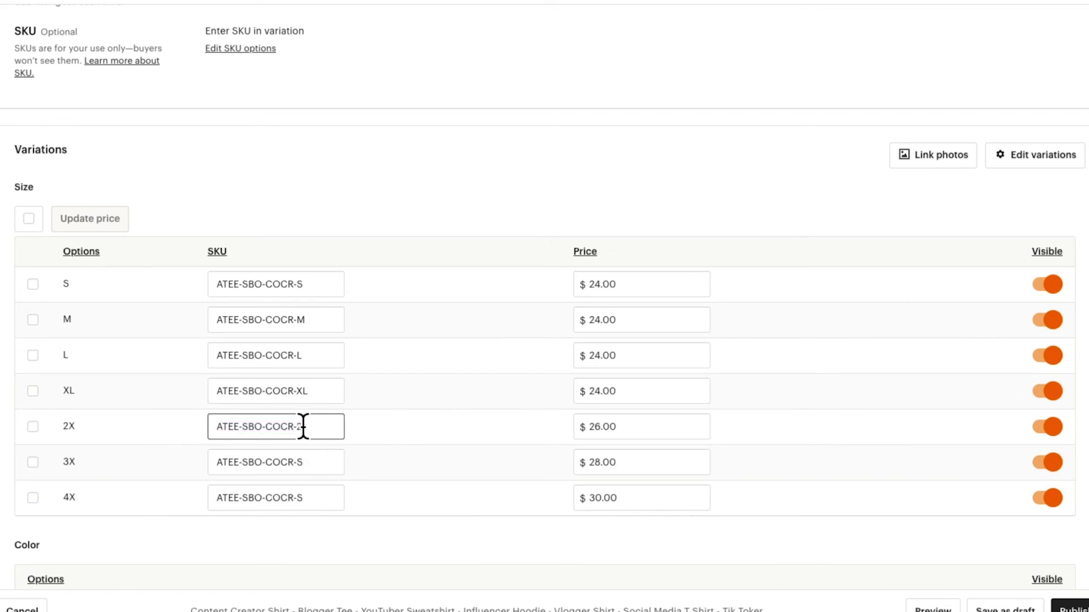
pyautogui.write('X')
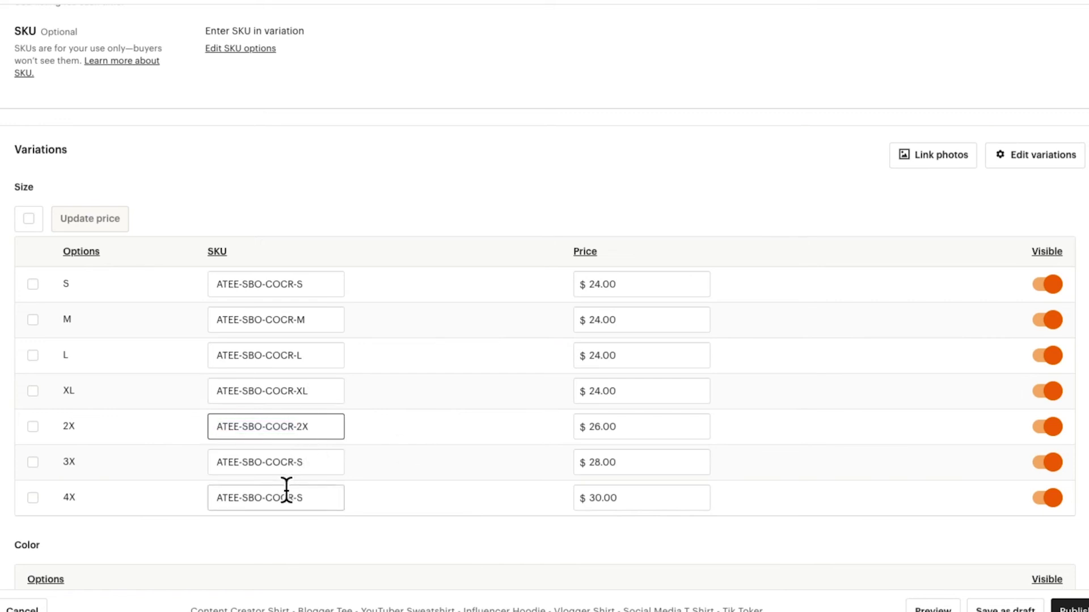
# Change the SKU endings so size 3X reads ATEE-SBO-COCR-3X and size 4X reads ATEE-SBO-COCR-4X.
pyautogui.click(314, 462)
pyautogui.click(313, 462)
pyautogui.press('BackSpace')
pyautogui.write('3X')
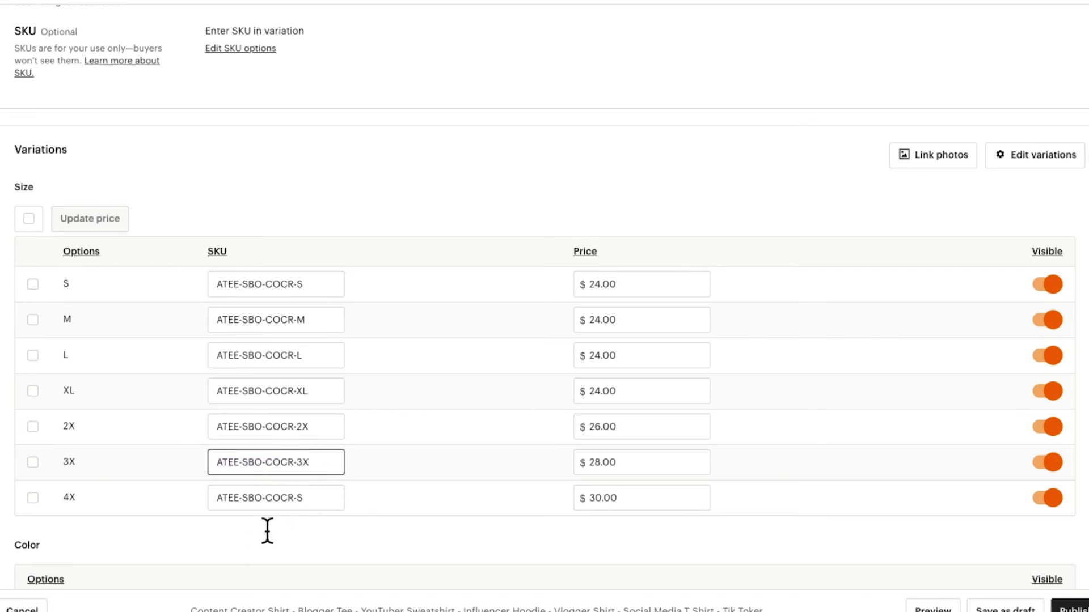
pyautogui.click(315, 495)
pyautogui.click(312, 495)
pyautogui.press('BackSpace')
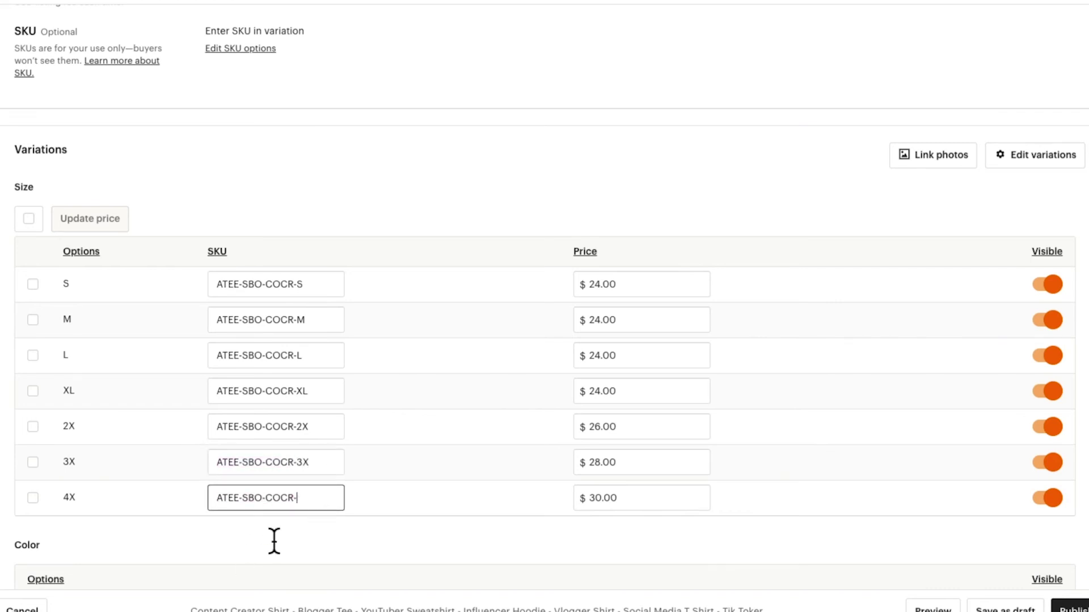
pyautogui.write('4X')
pyautogui.click(449, 400)
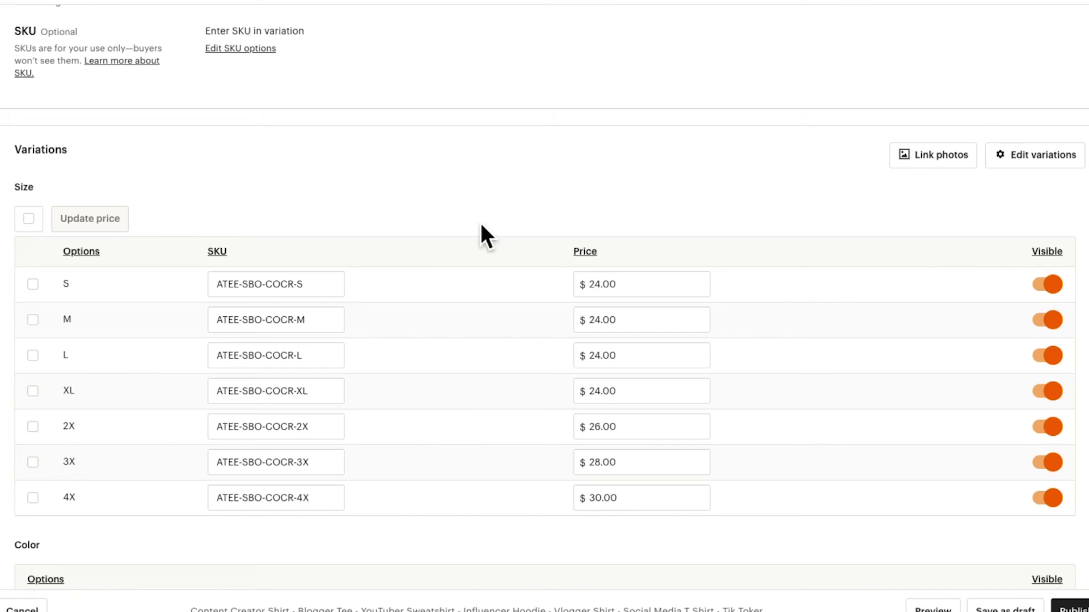
# Review the SKUs and prices of all sizes and the color options in the listing's variations.
pyautogui.scroll(-1, 481, 226)
pyautogui.scroll(-5, 480, 225)
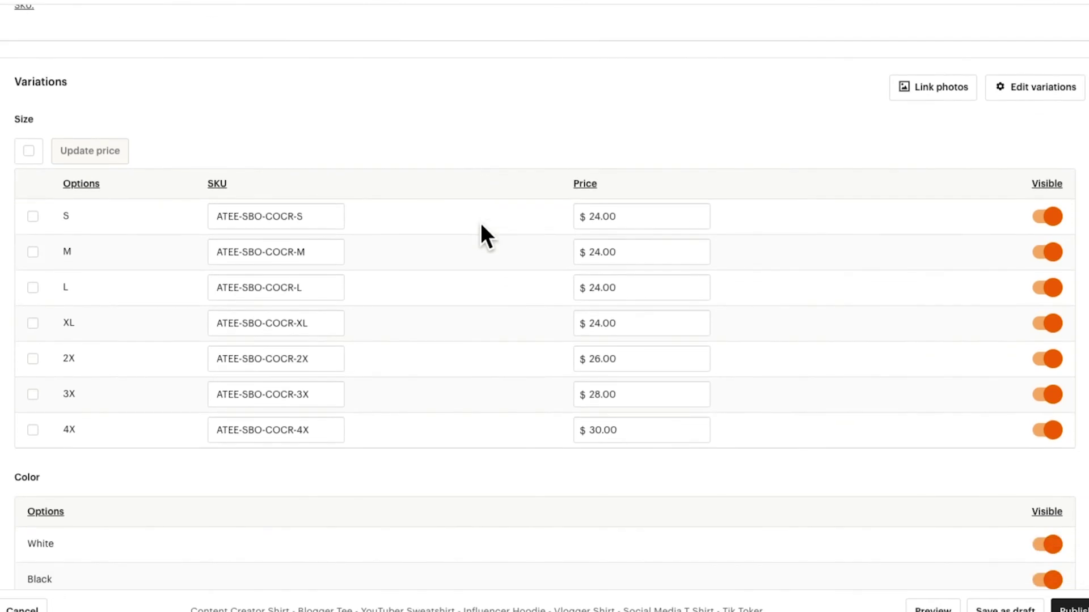
pyautogui.scroll(-4, 481, 225)
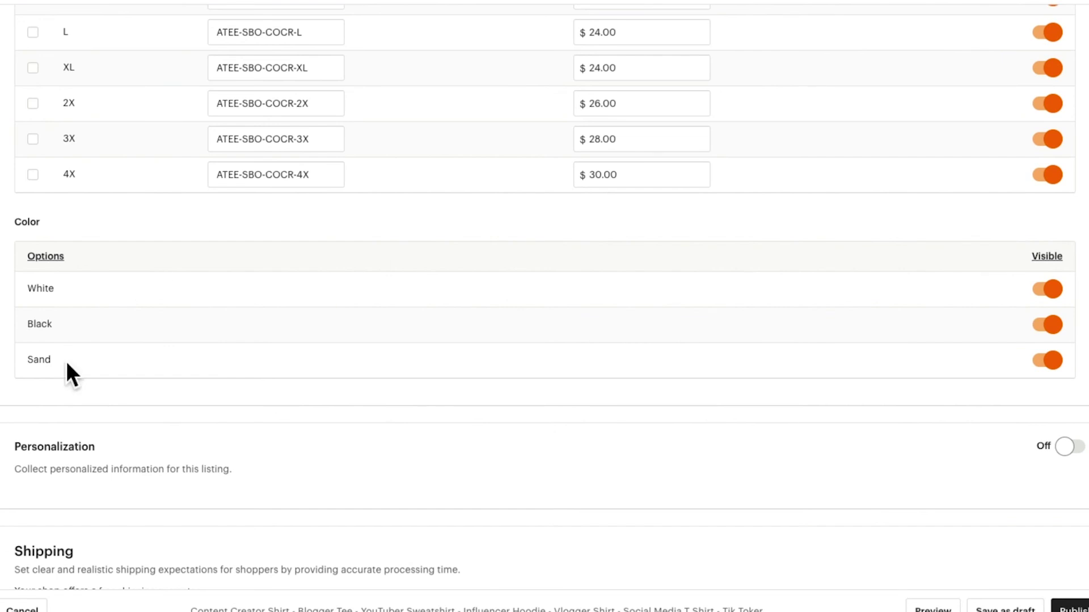
pyautogui.scroll(8, 401, 248)
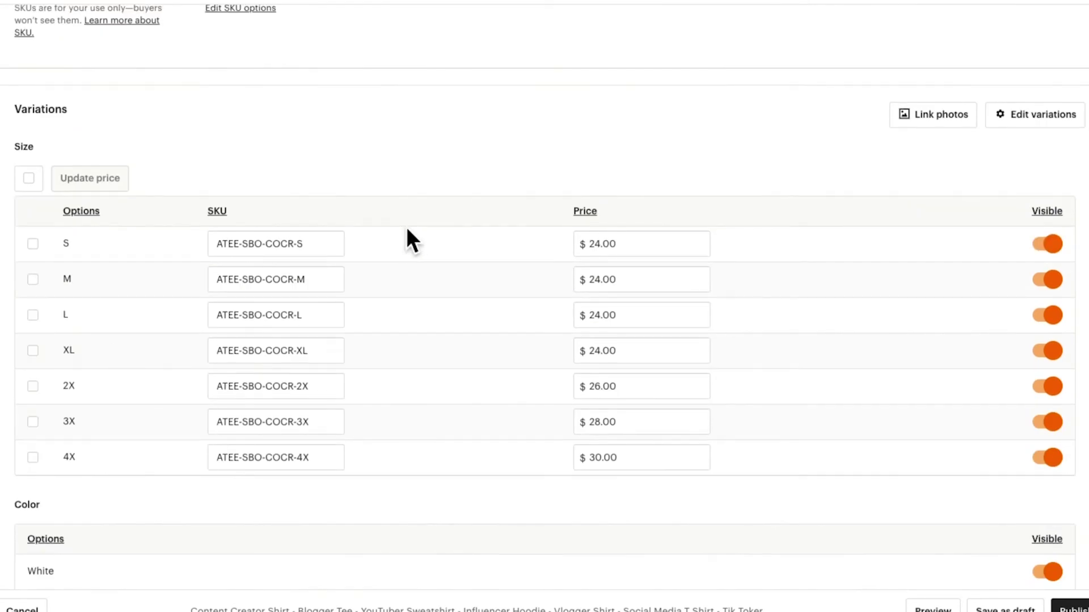
pyautogui.scroll(-8, 471, 386)
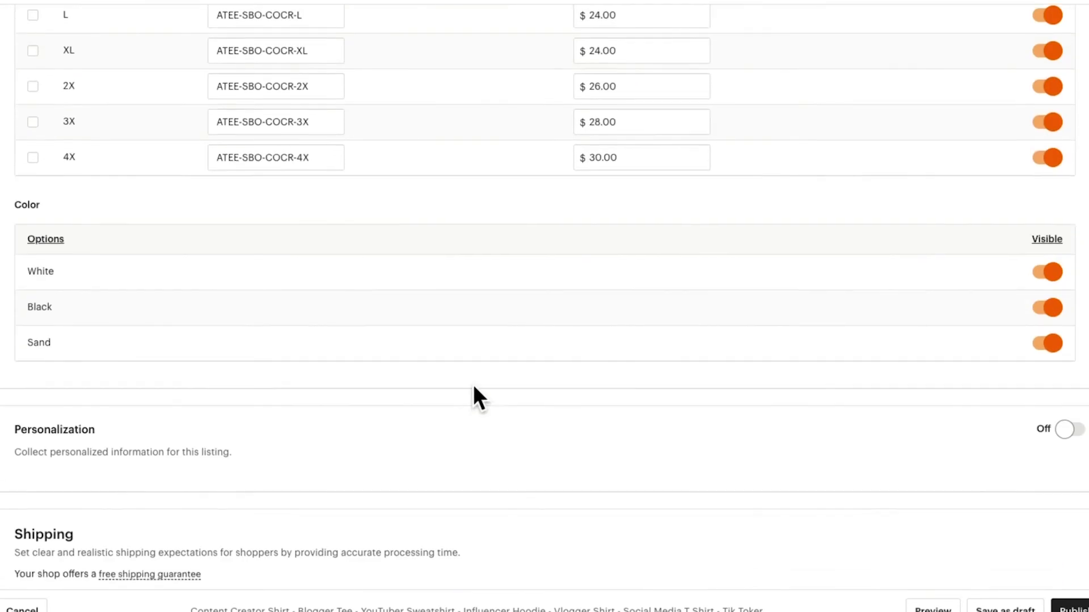
pyautogui.scroll(-2, 628, 275)
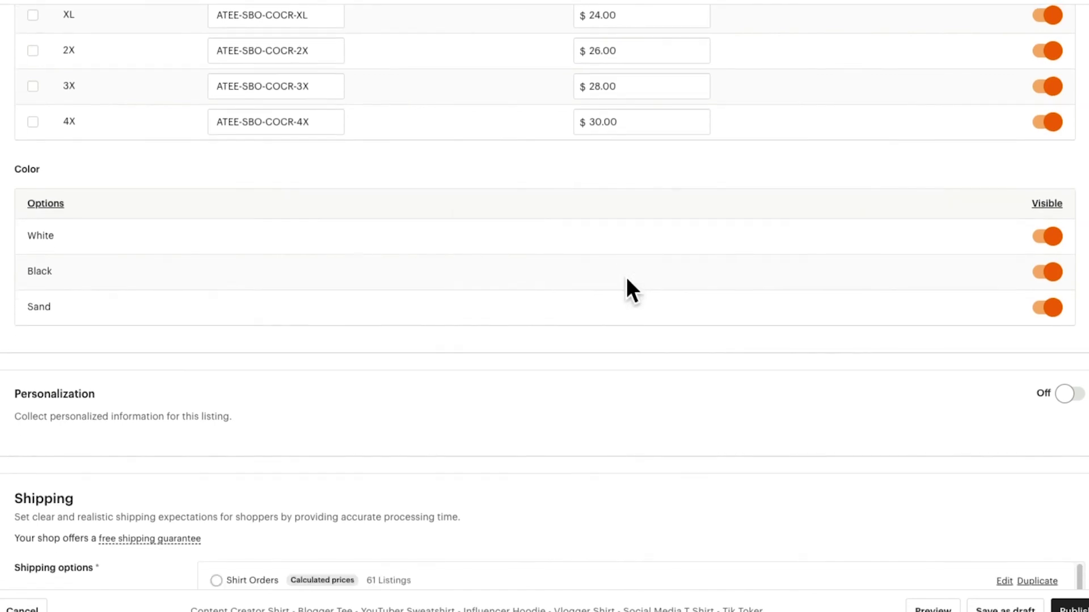
pyautogui.scroll(-2, 628, 278)
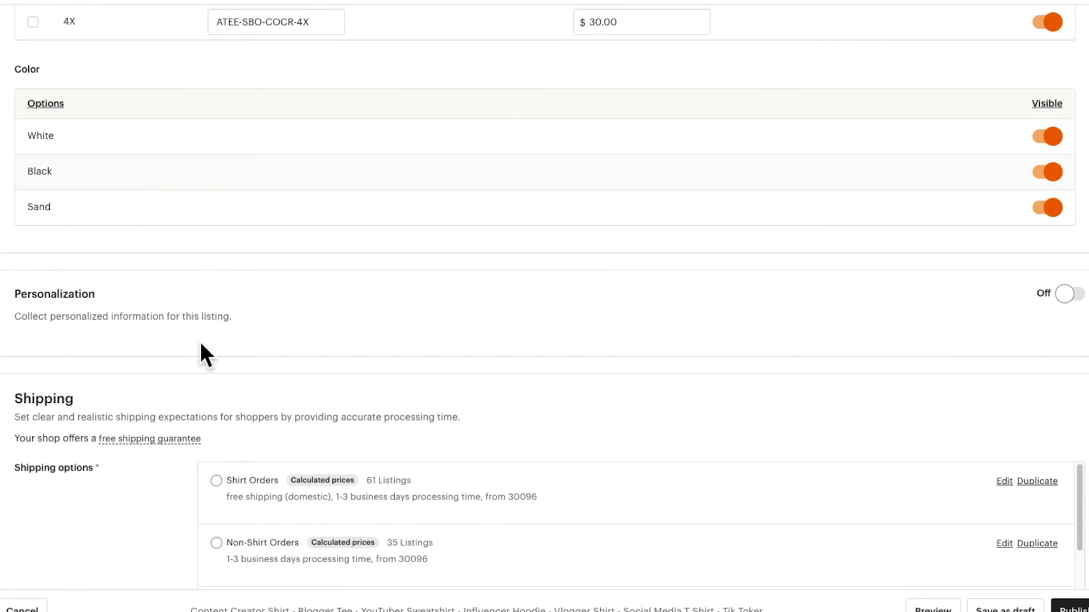
# Browse the shipping profiles and select Shirt Orders as the listing's shipping option.
pyautogui.scroll(-5, 464, 275)
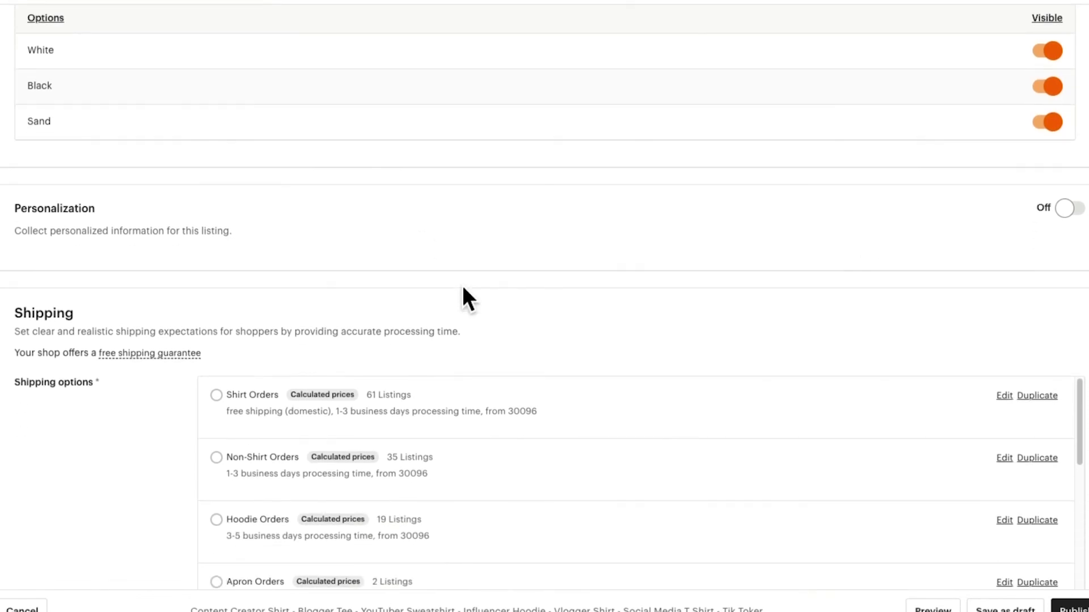
pyautogui.scroll(-4, 463, 289)
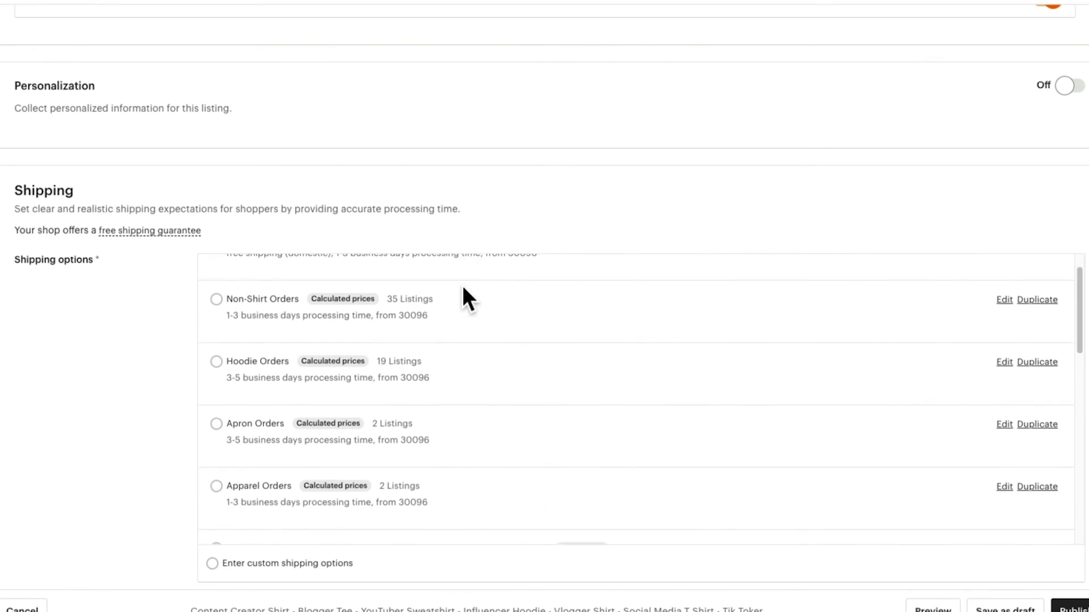
pyautogui.scroll(1, 466, 300)
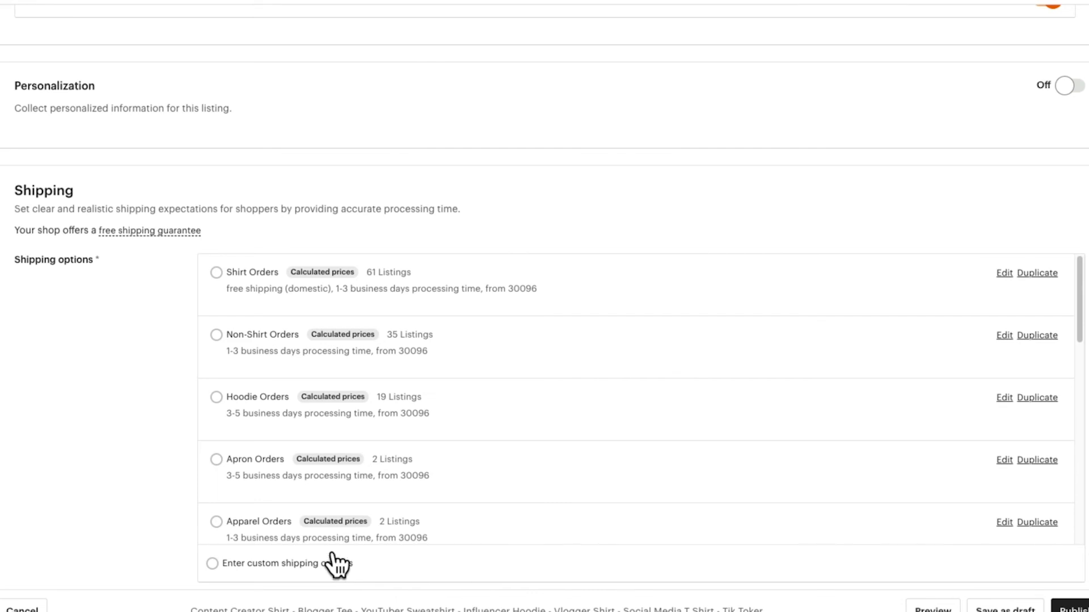
pyautogui.scroll(-1, 723, 238)
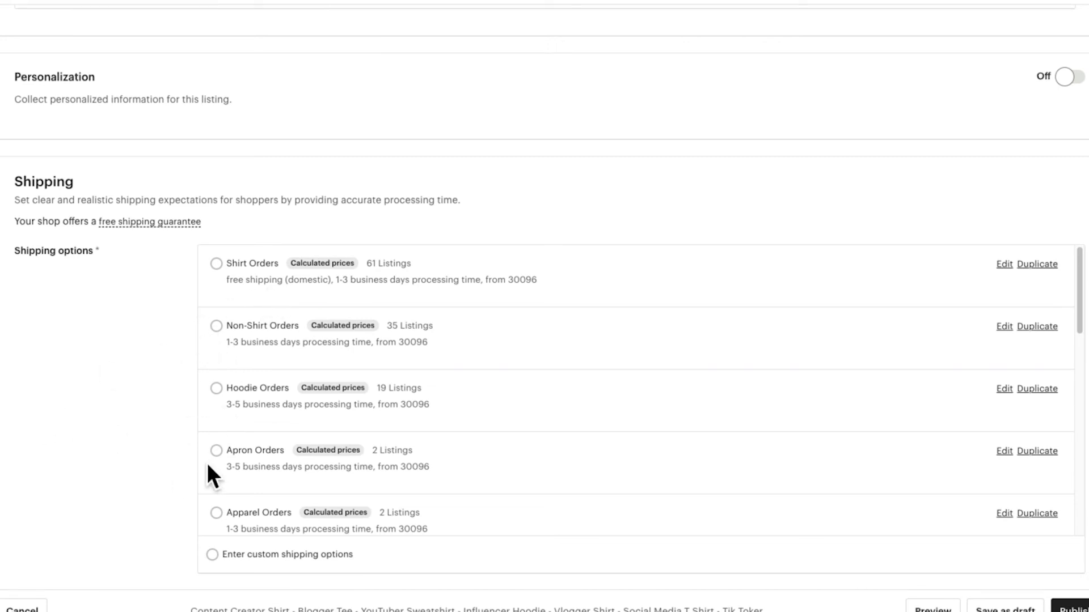
pyautogui.scroll(-1, 584, 432)
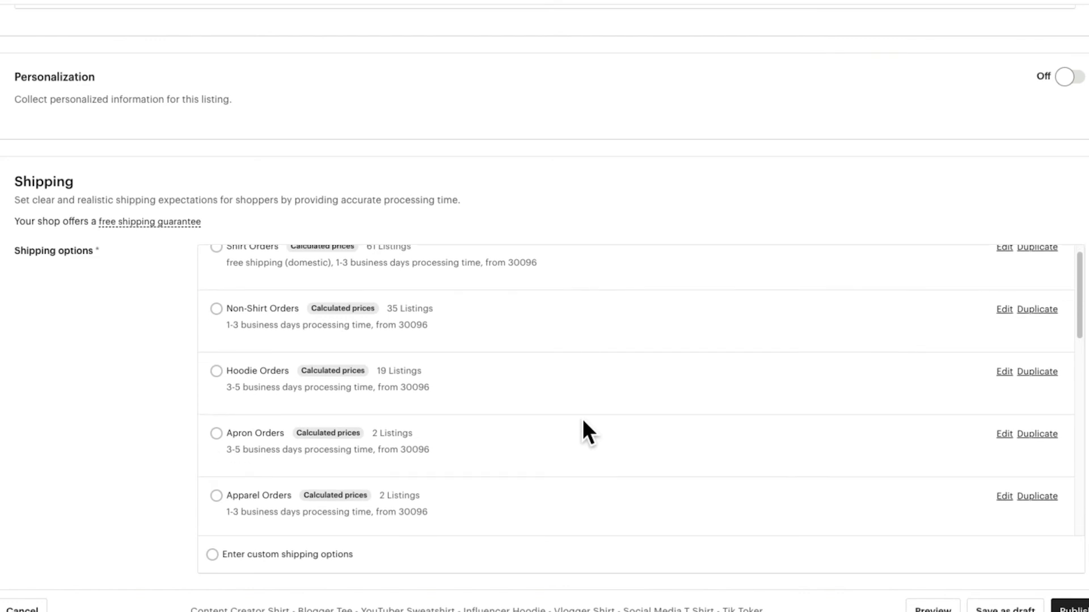
pyautogui.scroll(-1, 583, 422)
pyautogui.scroll(-2, 583, 423)
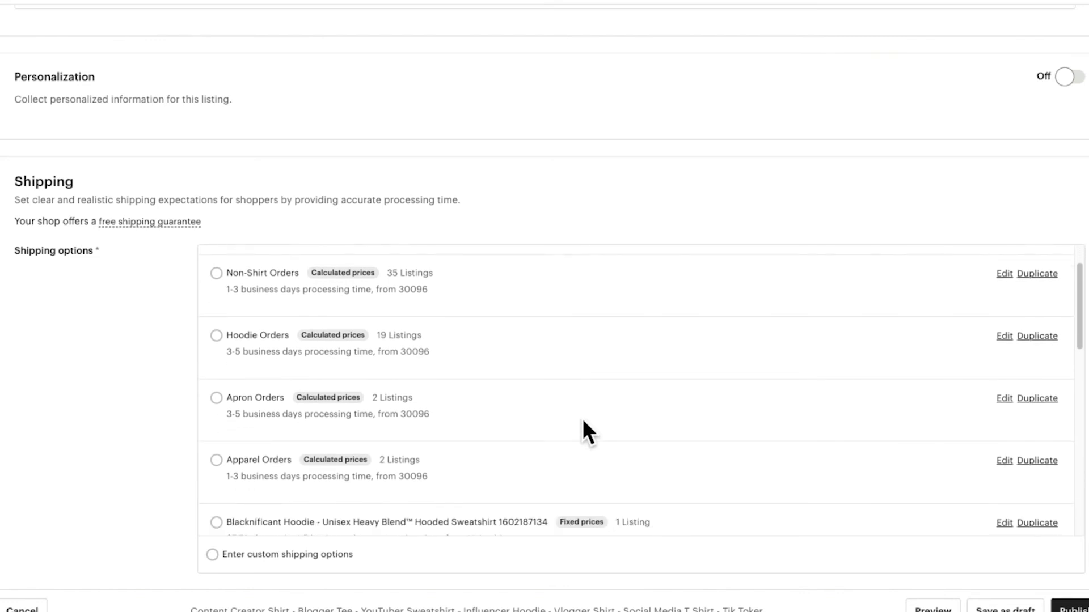
pyautogui.scroll(-1, 582, 420)
pyautogui.scroll(3, 583, 420)
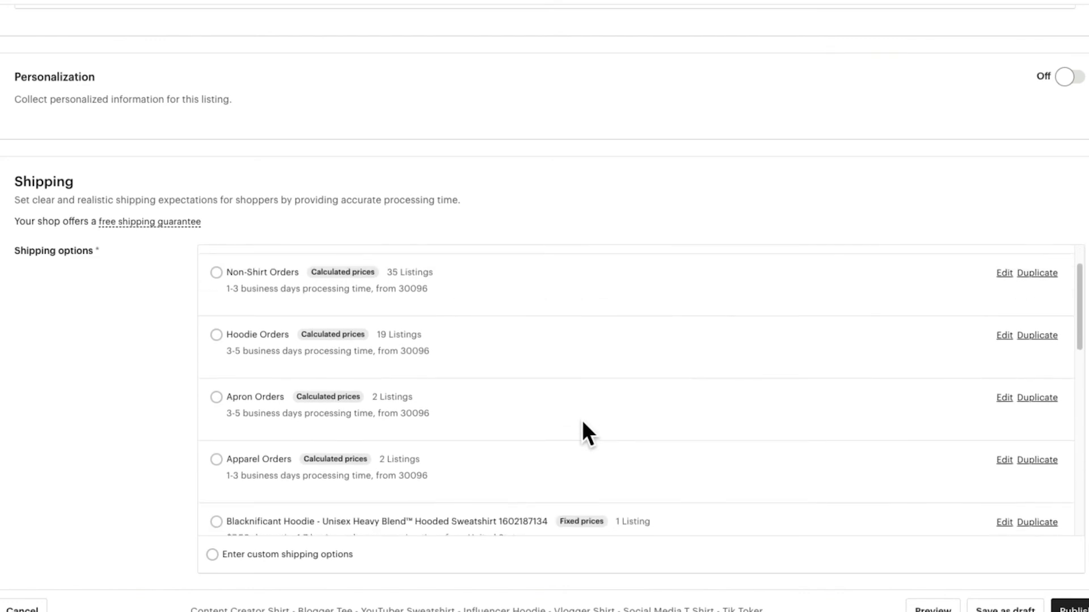
pyautogui.scroll(1, 583, 421)
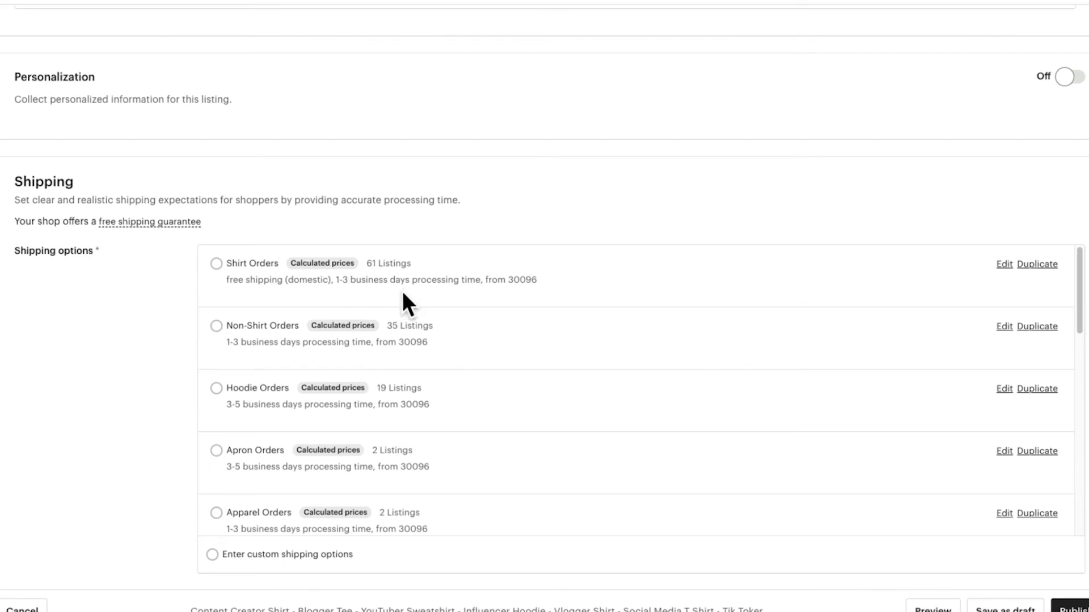
pyautogui.click(215, 271)
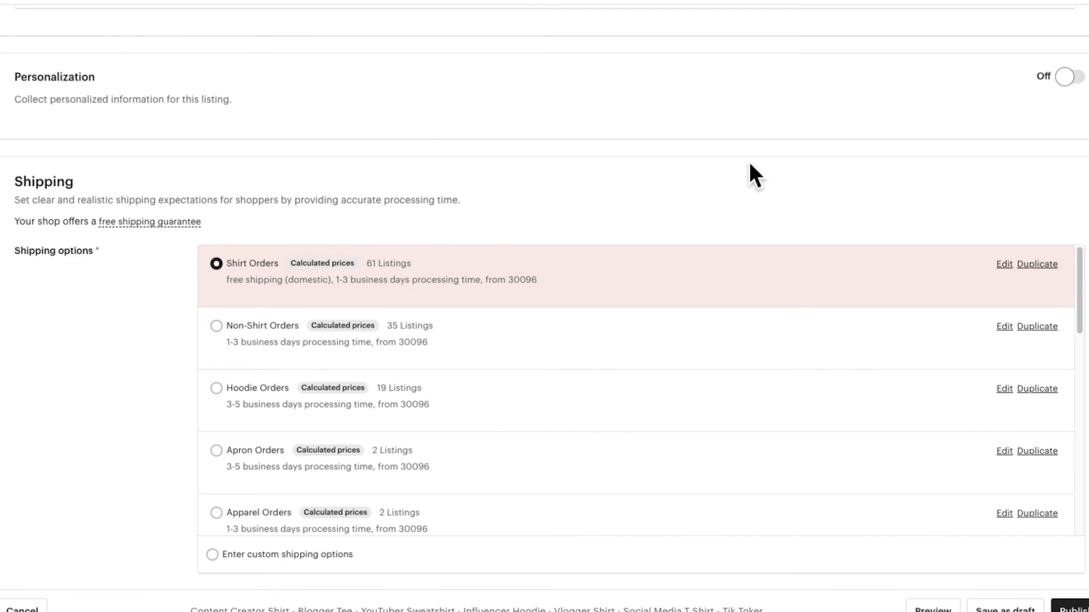
# Set the item weight to 11 oz.
pyautogui.scroll(-2, 753, 193)
pyautogui.scroll(-5, 751, 204)
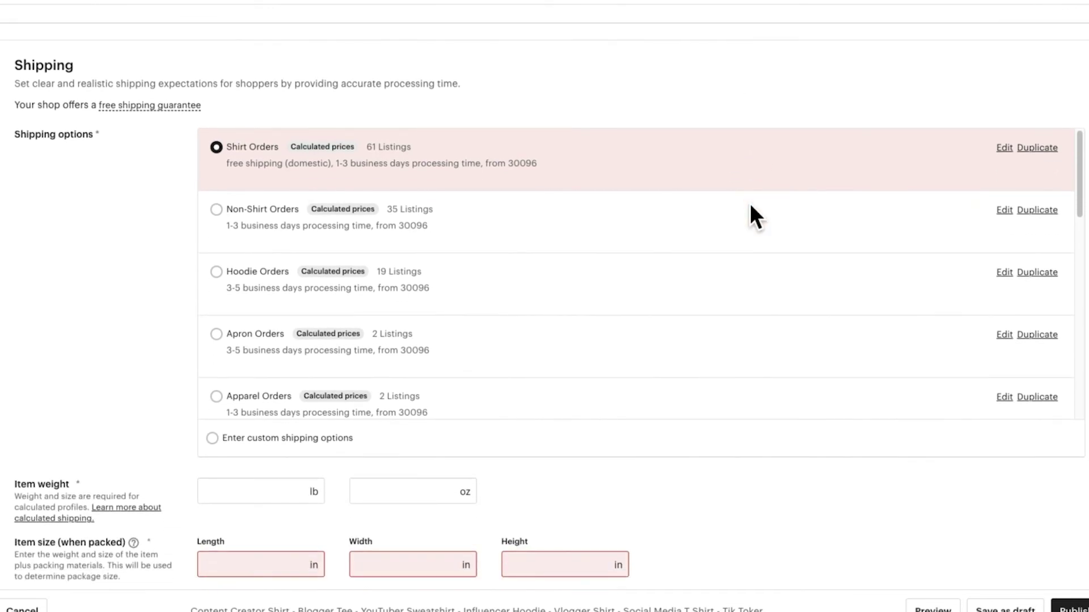
pyautogui.scroll(-2, 750, 203)
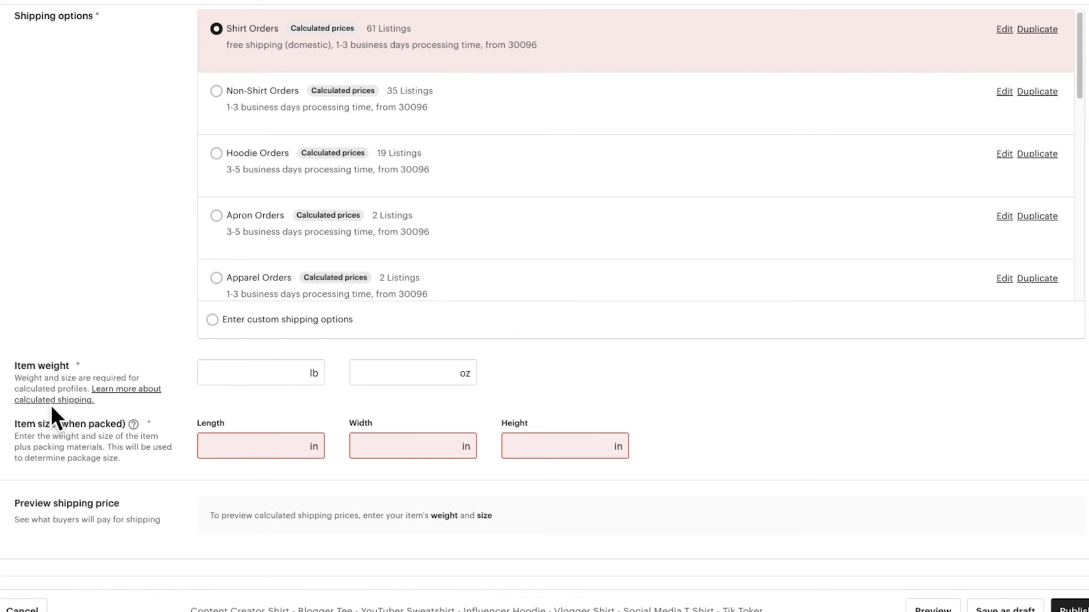
pyautogui.click(397, 374)
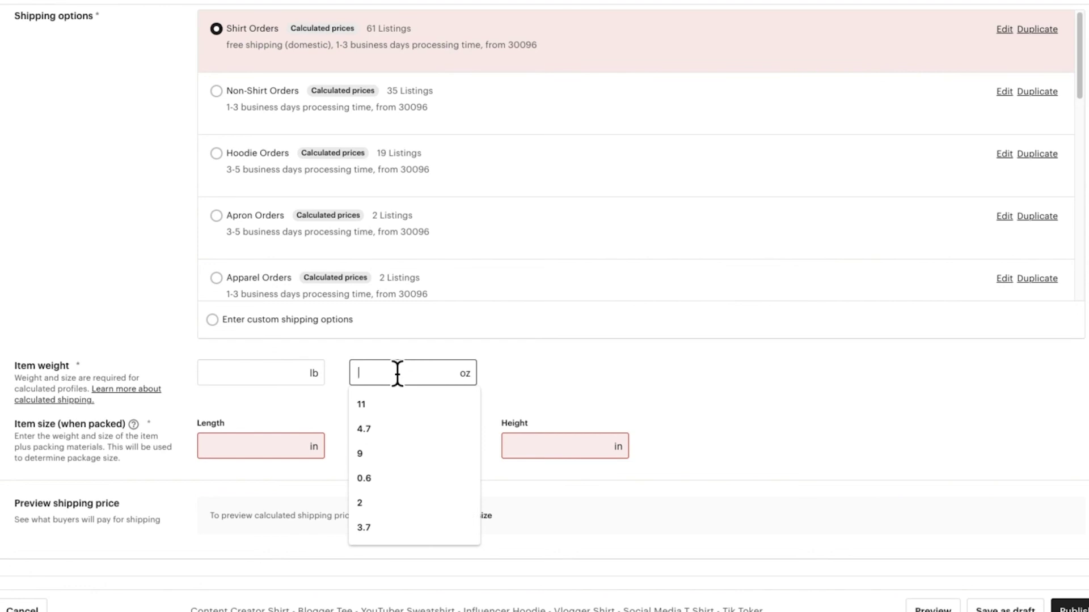
pyautogui.write('11')
pyautogui.click(612, 377)
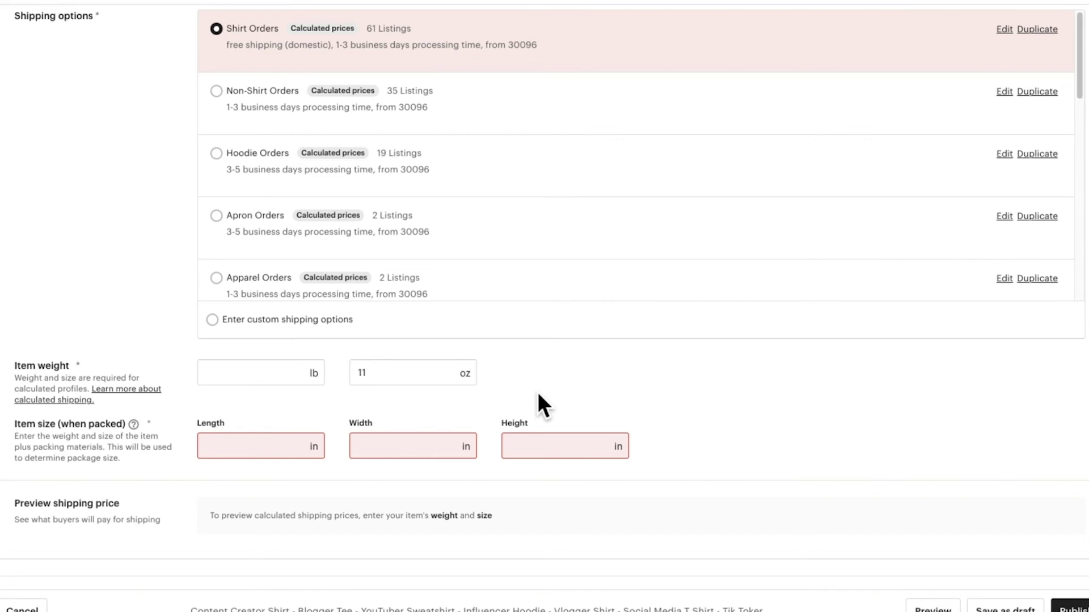
# Set the packed item size to 13 in long, 10 in wide and 1 in high.
pyautogui.scroll(-1, 748, 406)
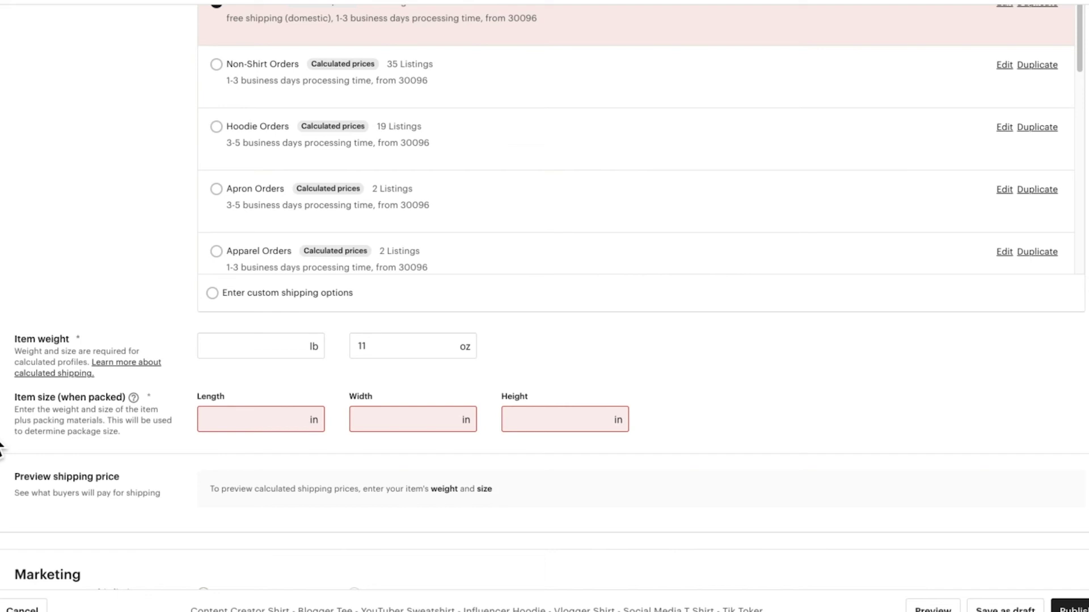
pyautogui.click(288, 420)
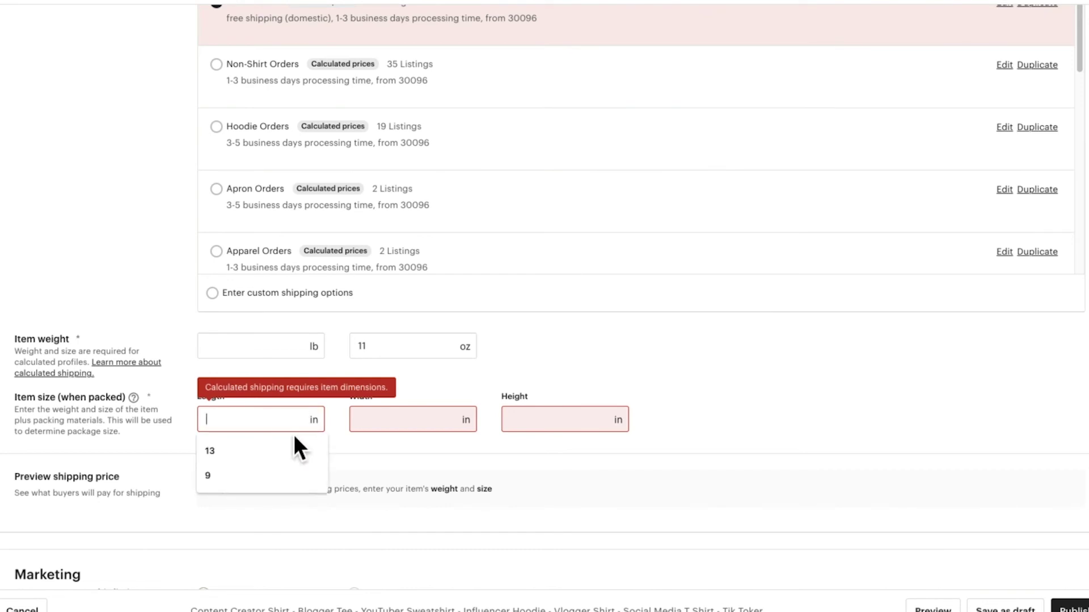
pyautogui.write('13')
pyautogui.click(396, 425)
pyautogui.write('10')
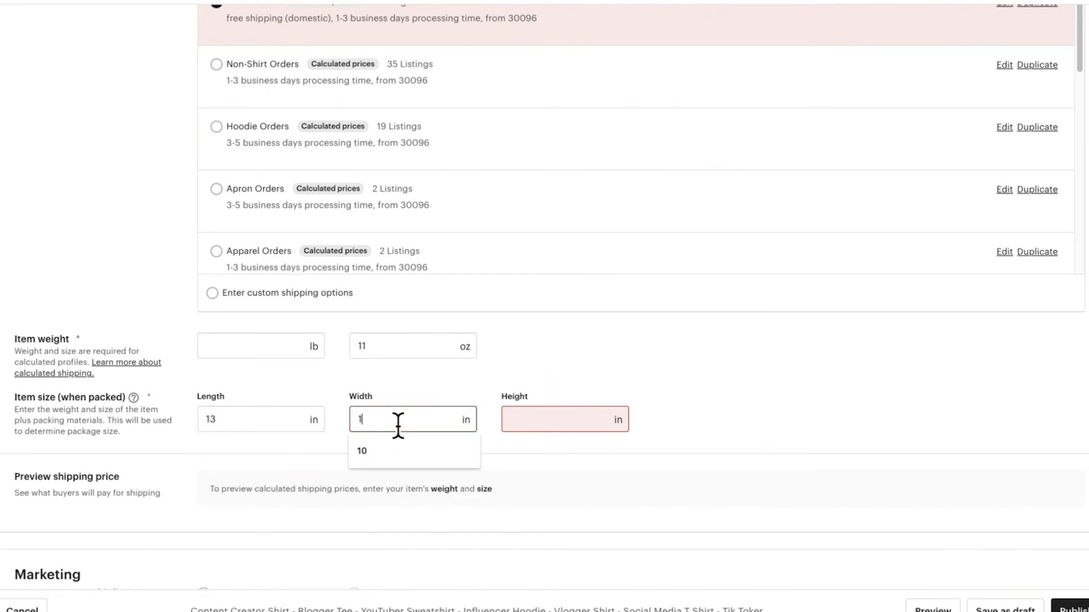
pyautogui.click(555, 425)
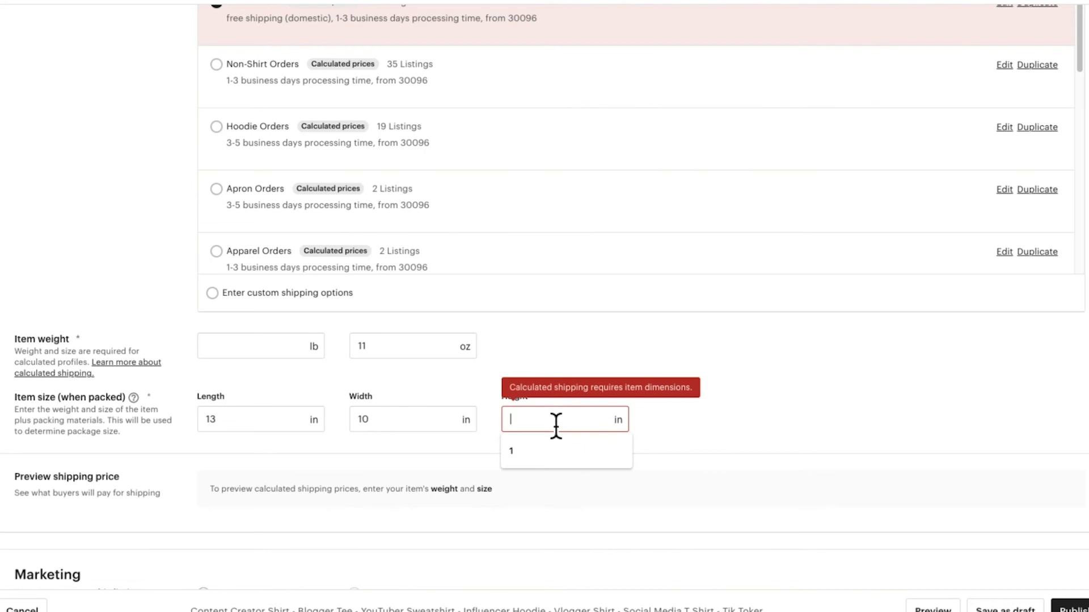
pyautogui.write('1')
pyautogui.click(735, 413)
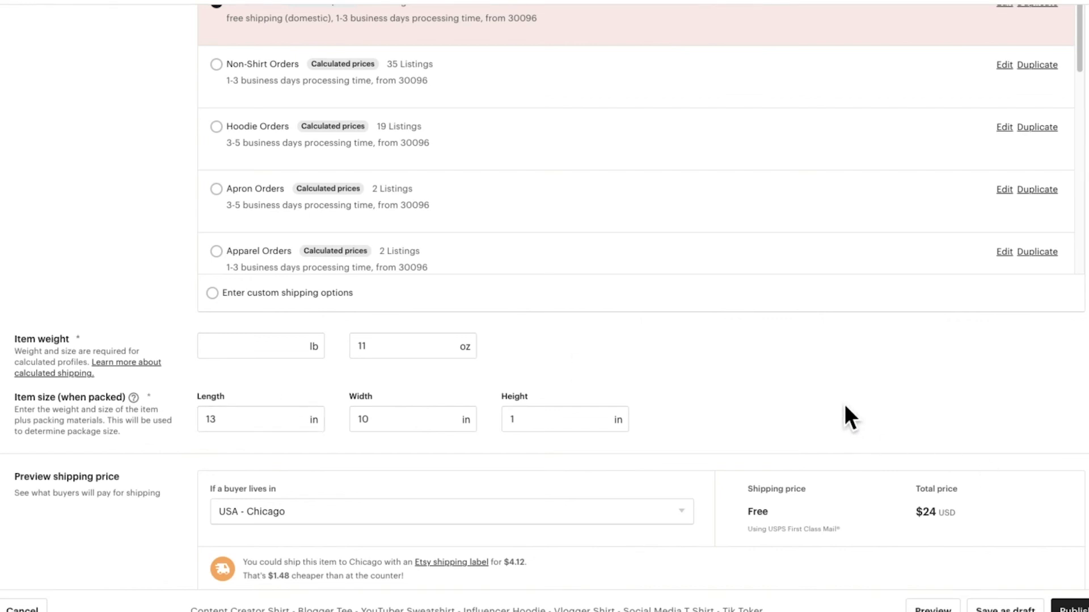
# Examine the shipping price preview for a Chicago buyer and the Etsy Ads marketing choice.
pyautogui.scroll(-2, 832, 372)
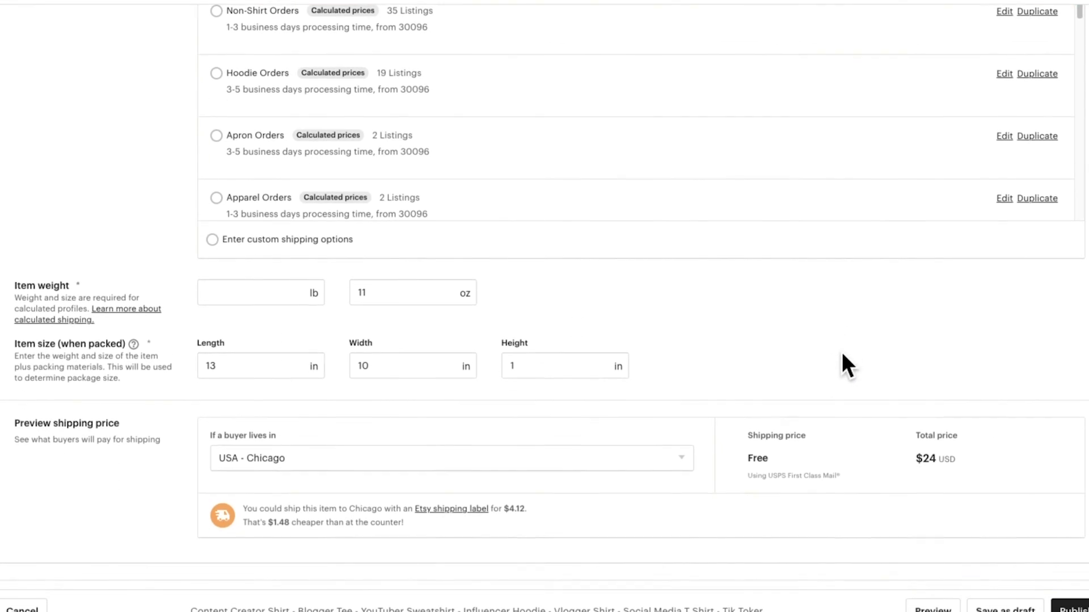
pyautogui.scroll(-2, 841, 351)
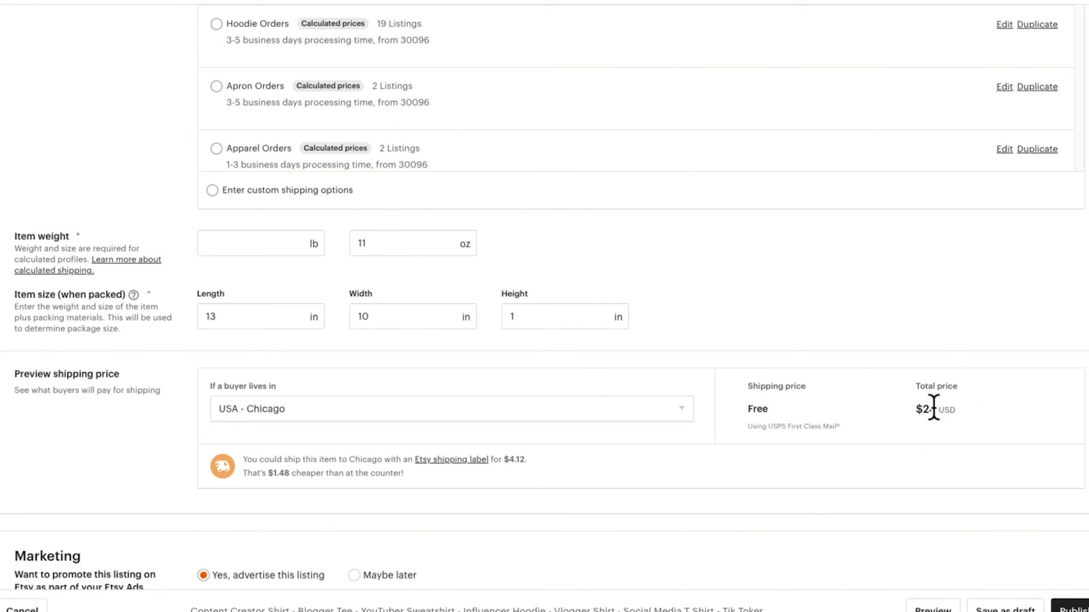
pyautogui.scroll(-1, 934, 408)
pyautogui.scroll(-1, 933, 406)
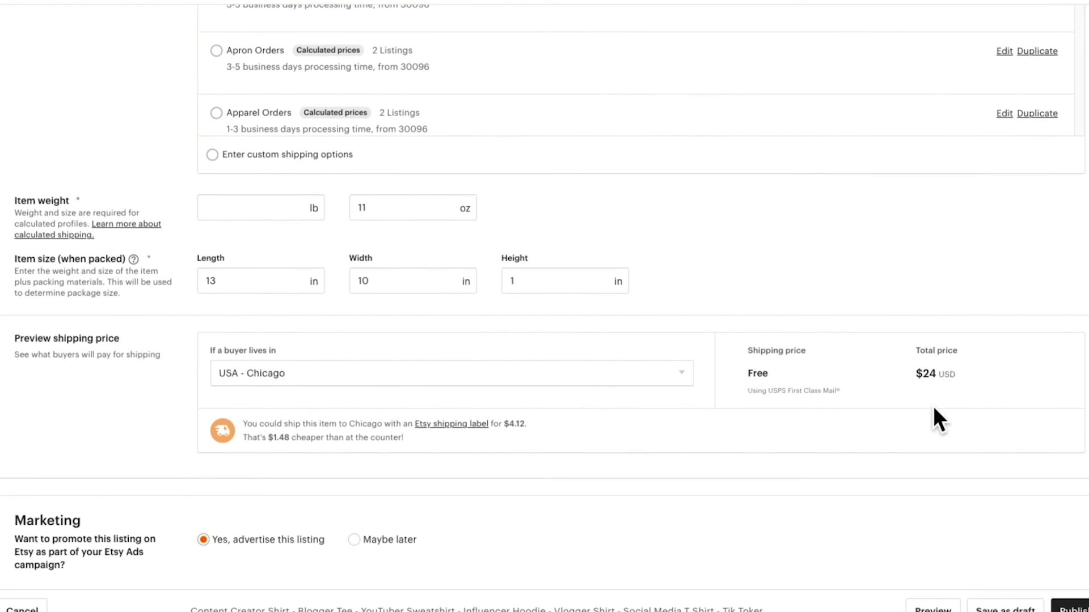
pyautogui.scroll(-1, 811, 399)
pyautogui.scroll(-1, 791, 413)
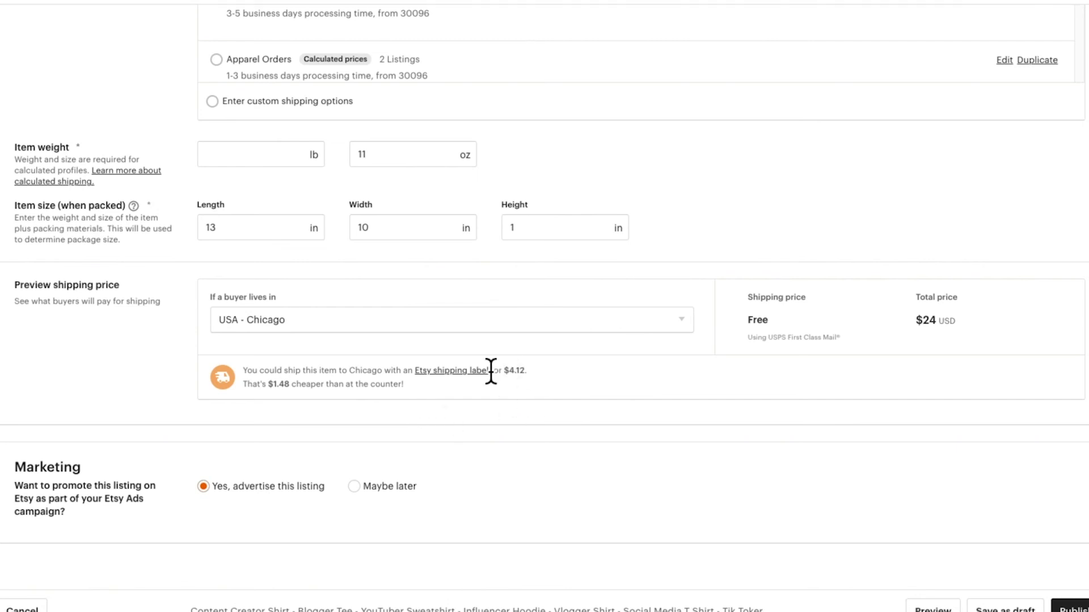
pyautogui.scroll(-1, 697, 335)
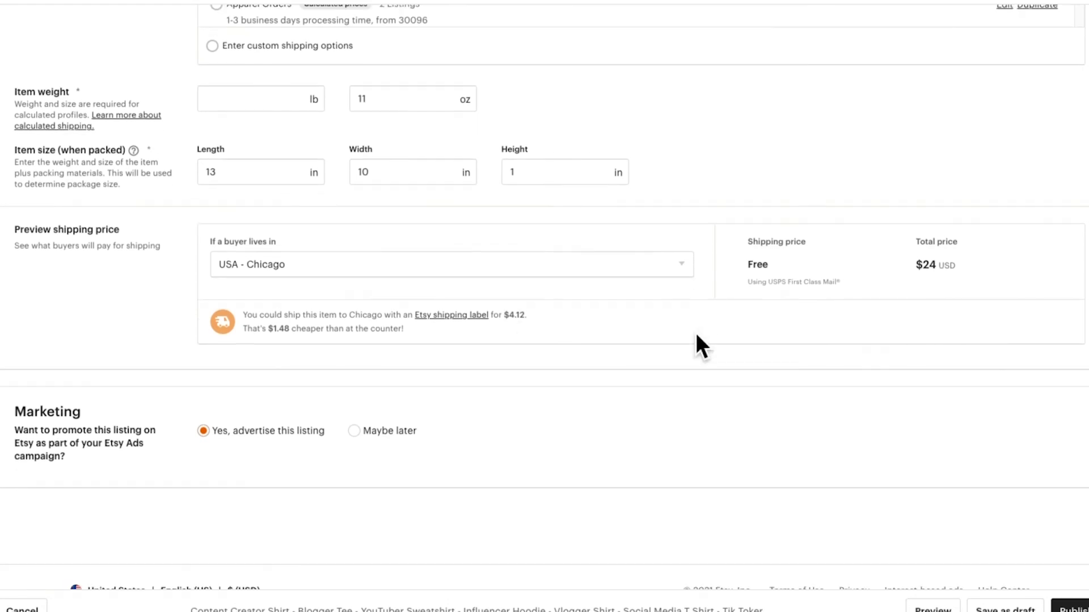
pyautogui.scroll(-1, 697, 336)
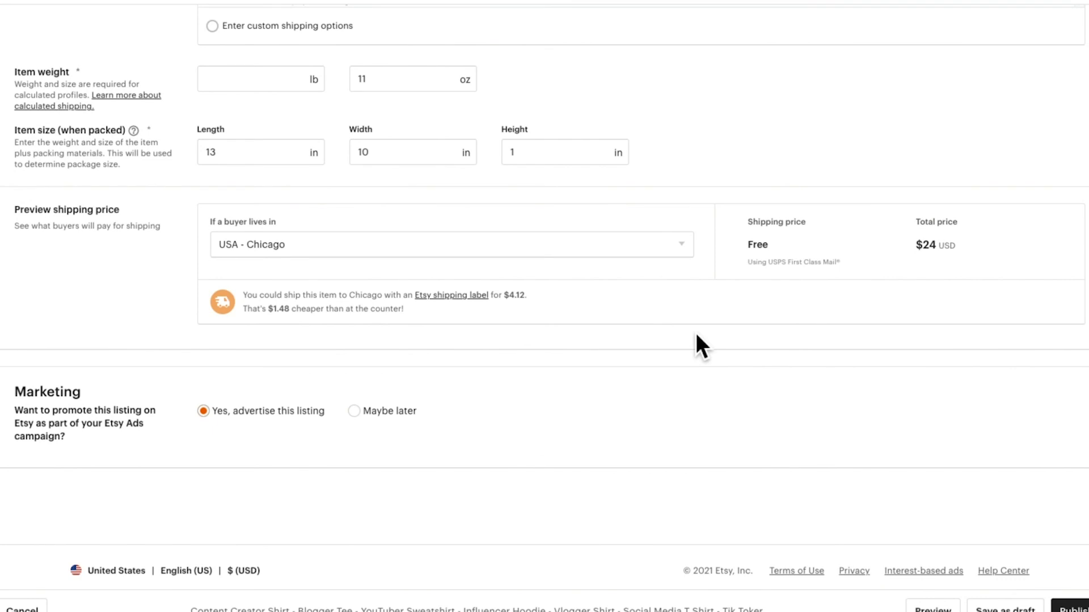
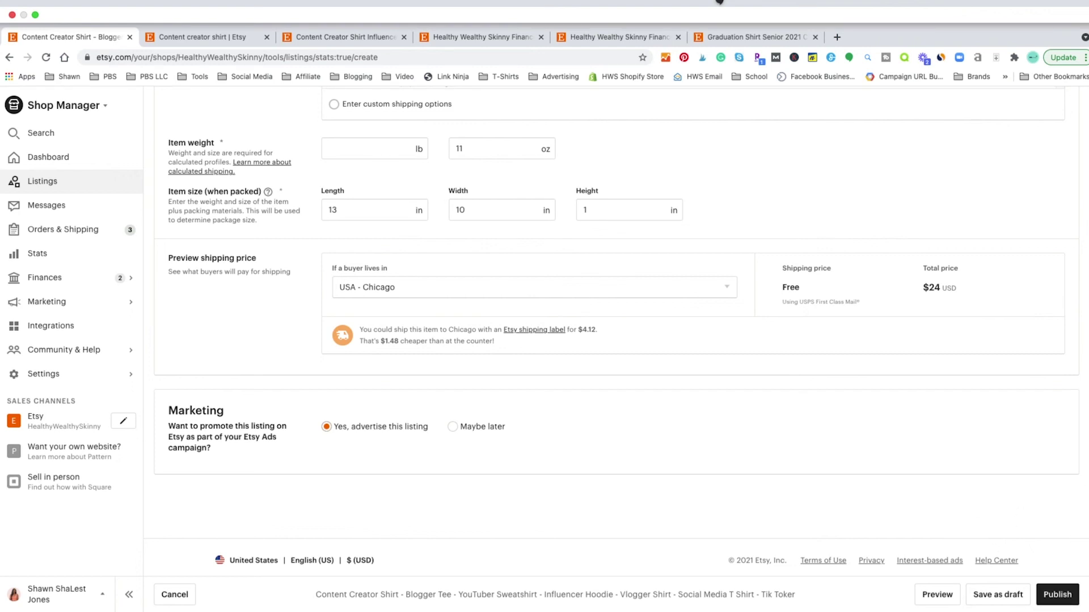
# In the listing title, replace the dashes after "Content Creator Shirt" and "Blogger Tee" with vertical bars.
pyautogui.scroll(20, 1080, 547)
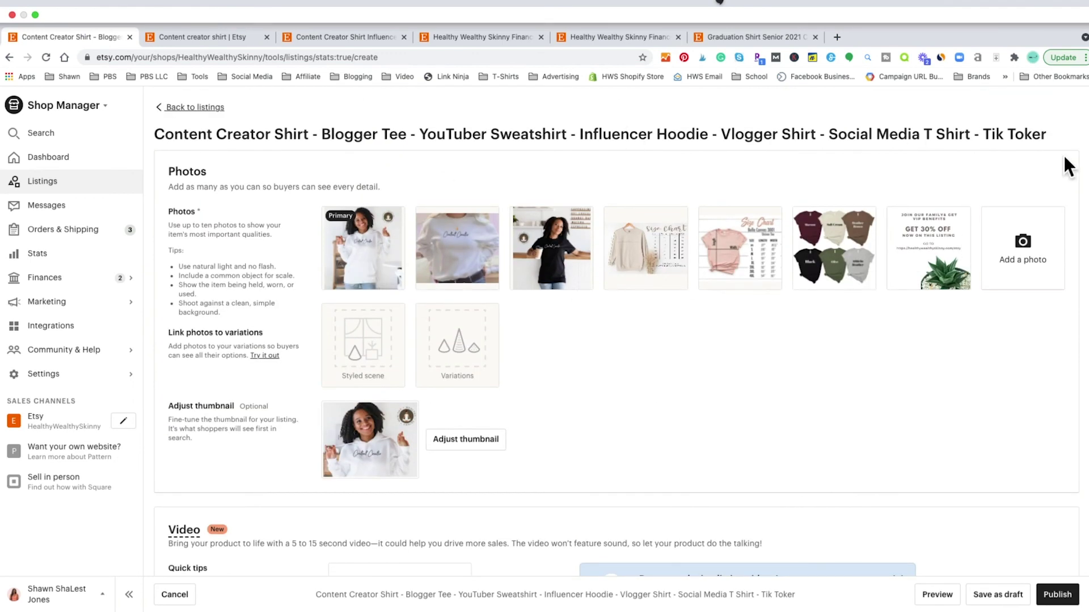
pyautogui.scroll(-1, 1083, 122)
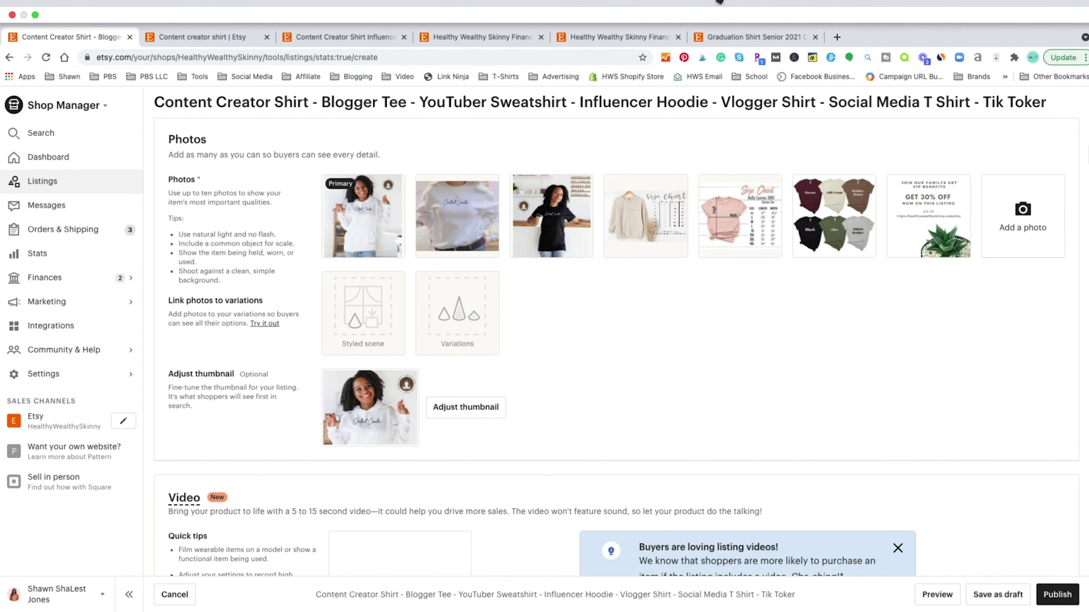
pyautogui.moveTo(1081, 122); pyautogui.dragTo(1074, 212)
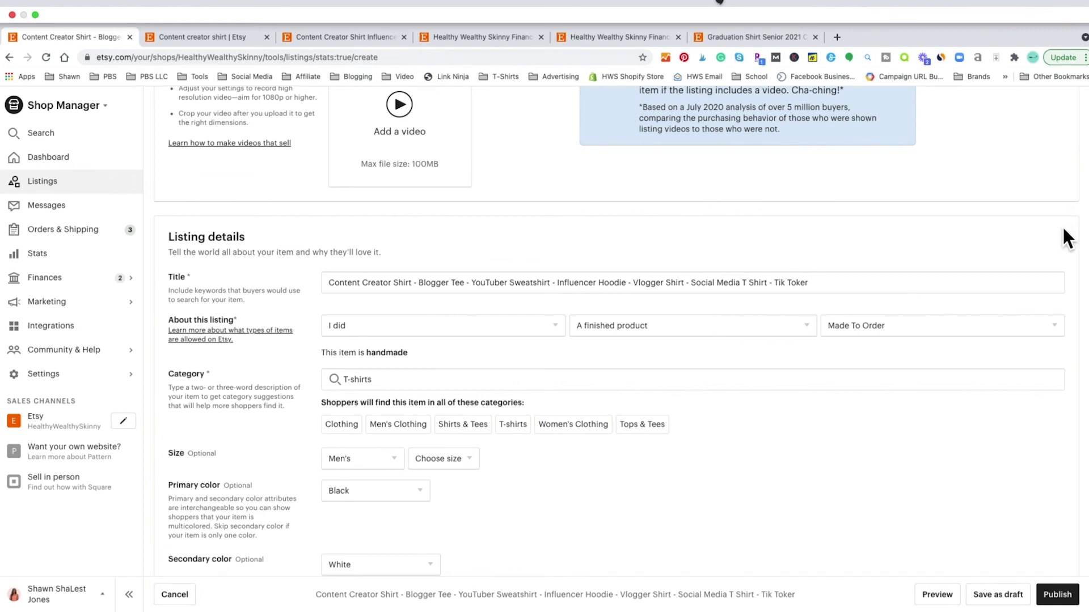
pyautogui.tripleClick(417, 282)
pyautogui.click(418, 283)
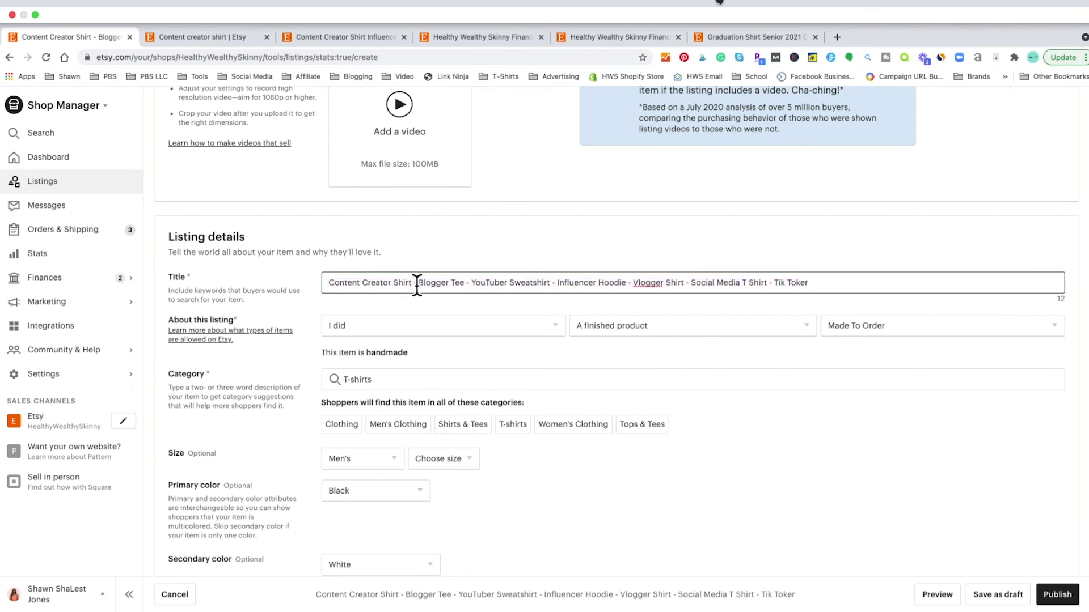
pyautogui.press('BackSpace')
pyautogui.press('BackSpace')
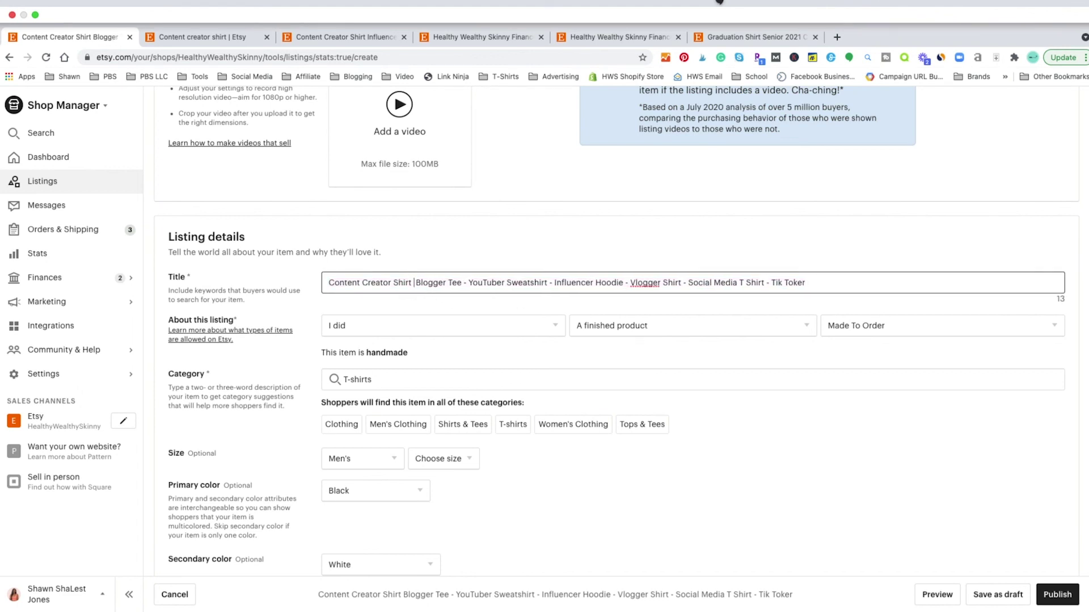
pyautogui.write('|')
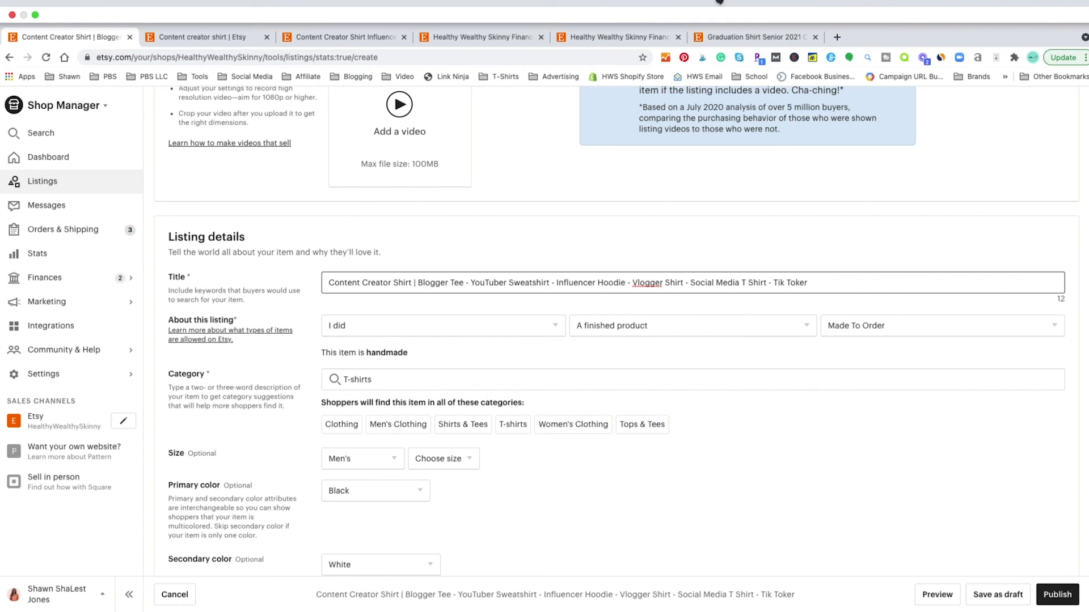
pyautogui.click(471, 283)
pyautogui.press('BackSpace')
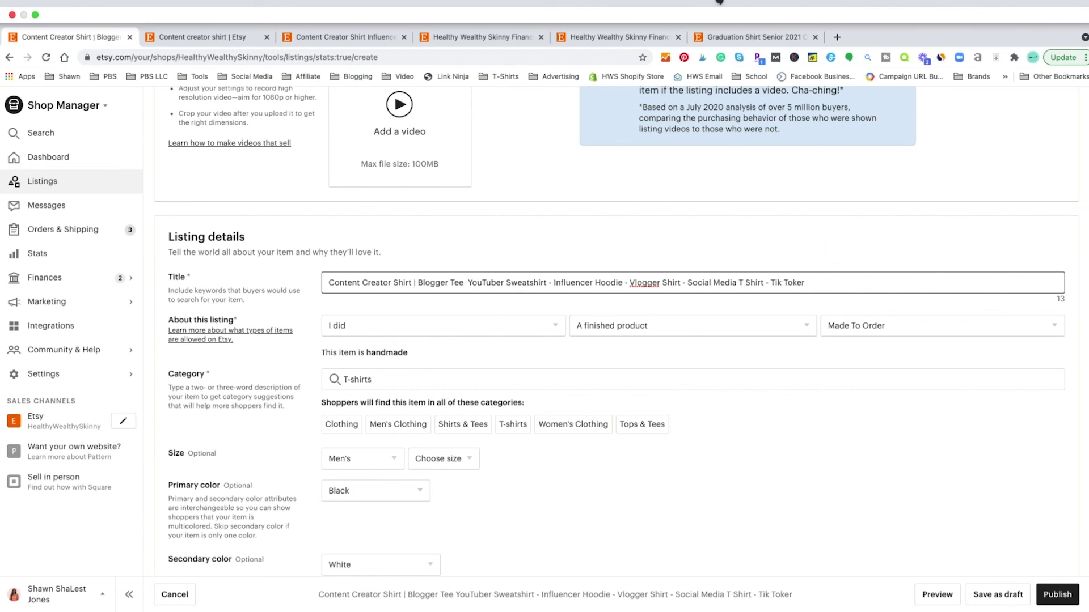
pyautogui.write('|')
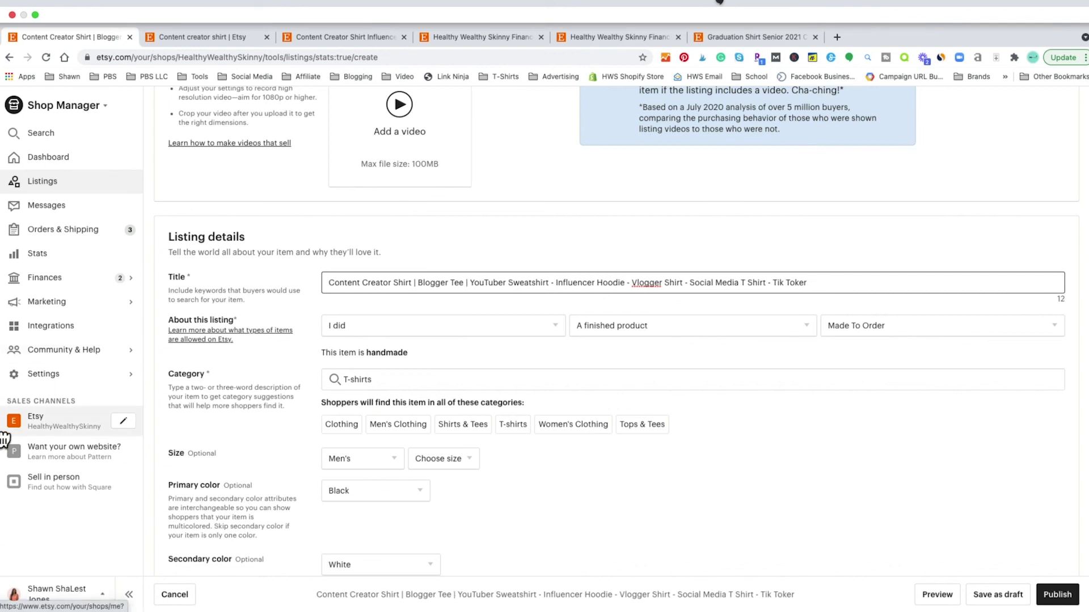
# Replace the title dashes after "YouTuber Sweatshirt" and "Influencer Hoodie" with vertical bars.
pyautogui.click(555, 282)
pyautogui.press('BackSpace')
pyautogui.press('BackSpace')
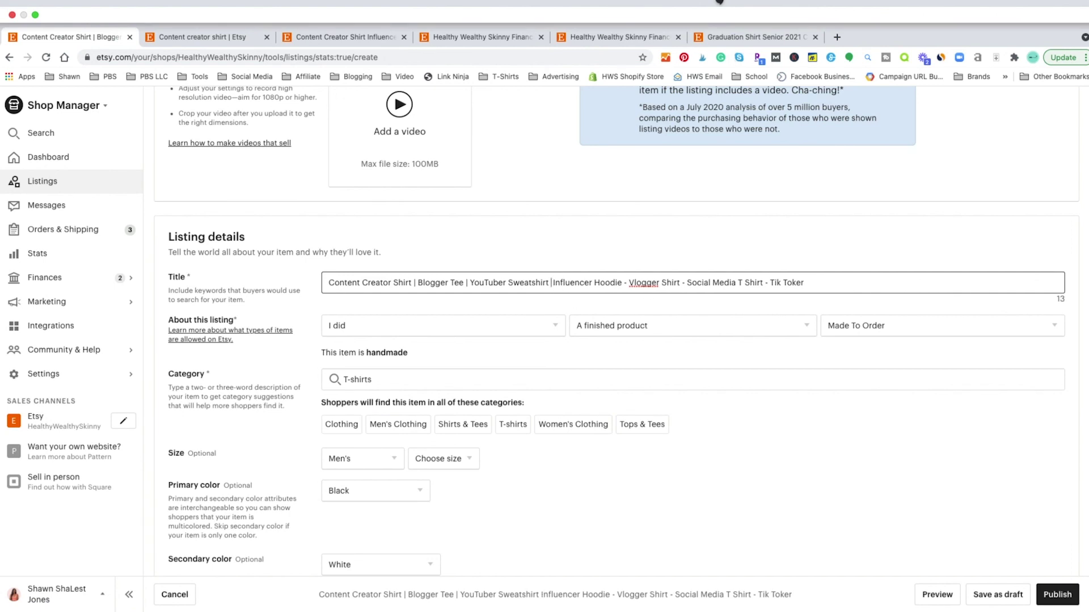
pyautogui.write('|')
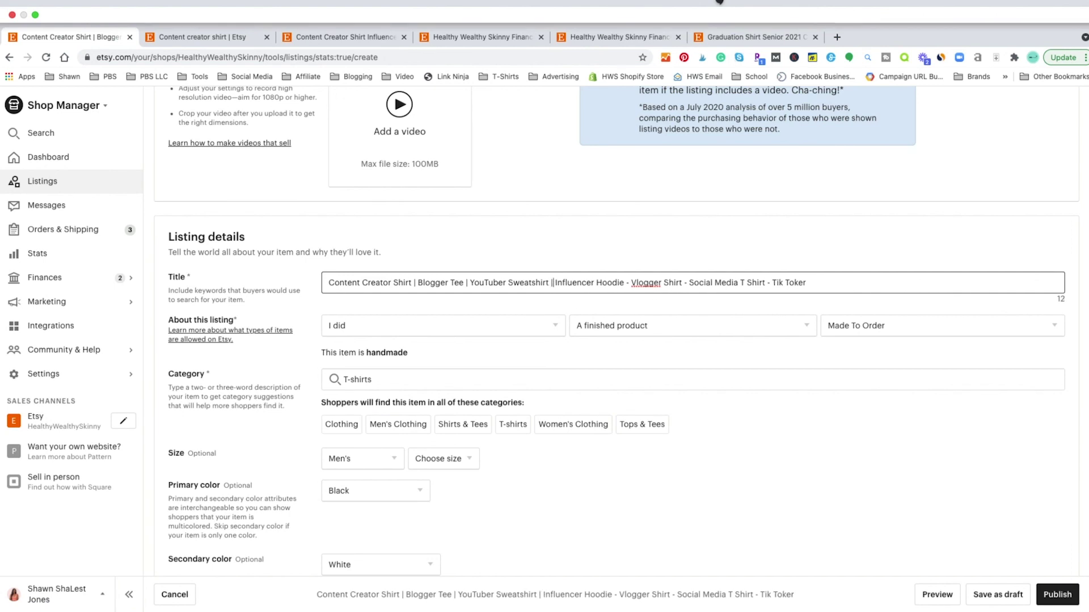
pyautogui.click(627, 283)
pyautogui.press('BackSpace')
pyautogui.write('|')
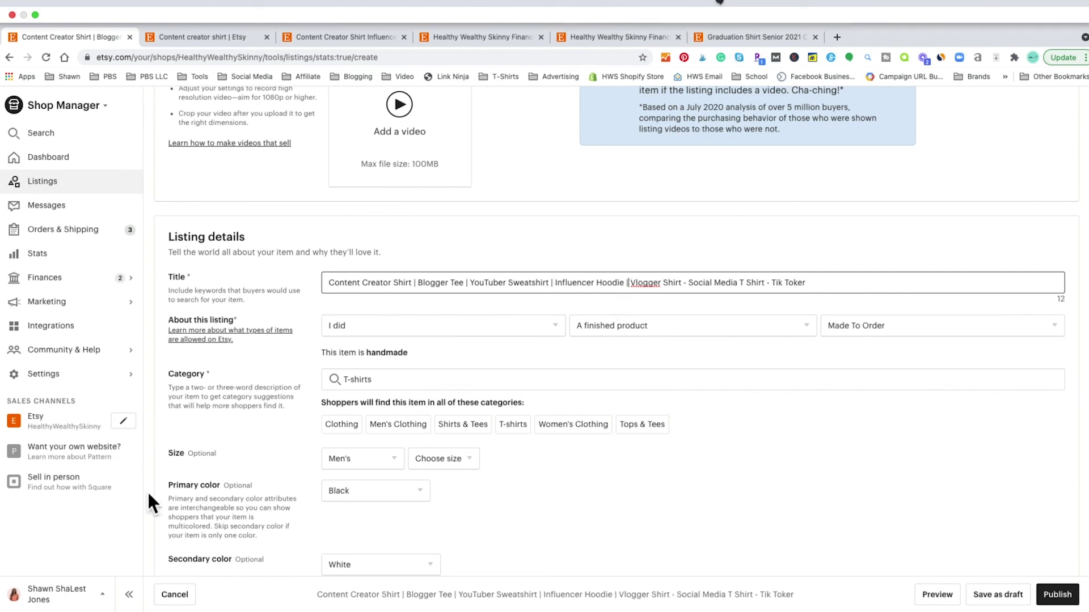
# Replace the title dashes after "Vlogger Shirt" and "Social Media T Shirt" with vertical bars.
pyautogui.click(686, 283)
pyautogui.press('BackSpace')
pyautogui.press('BackSpace')
pyautogui.write('|')
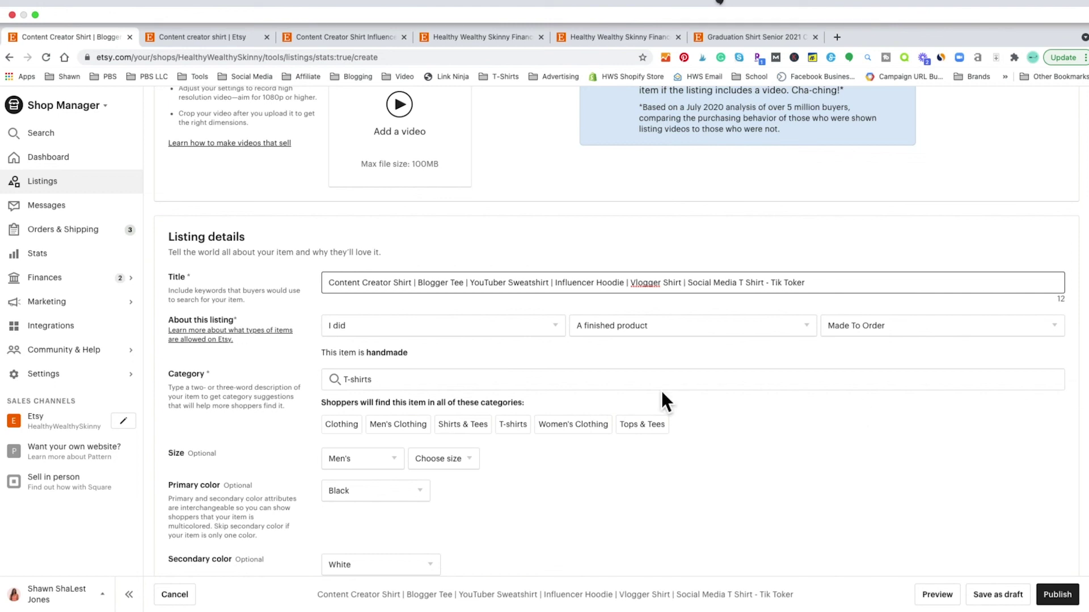
pyautogui.click(770, 284)
pyautogui.press('BackSpace')
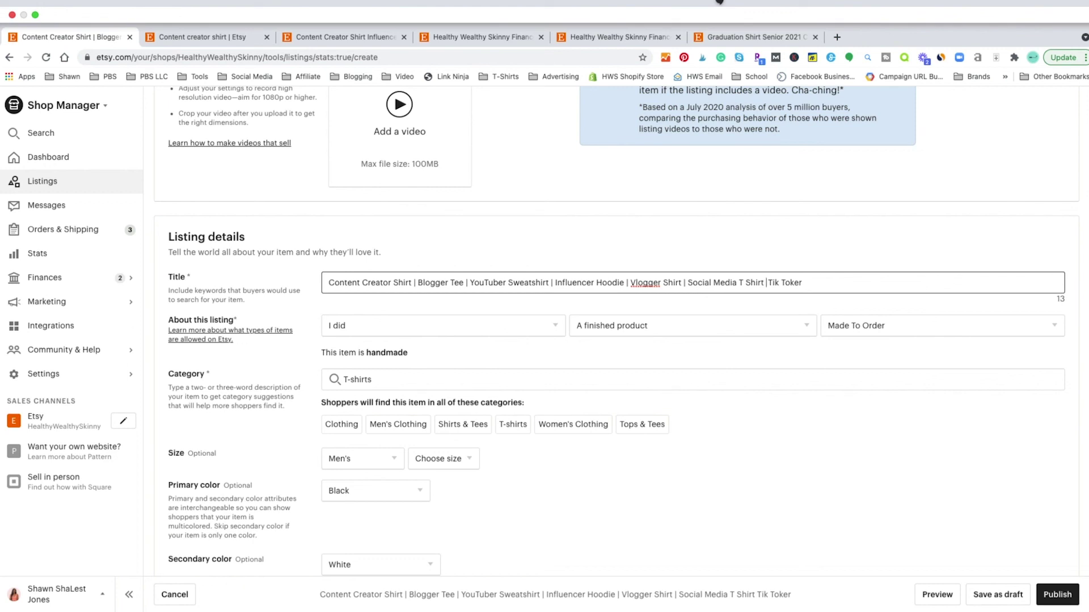
pyautogui.write('|')
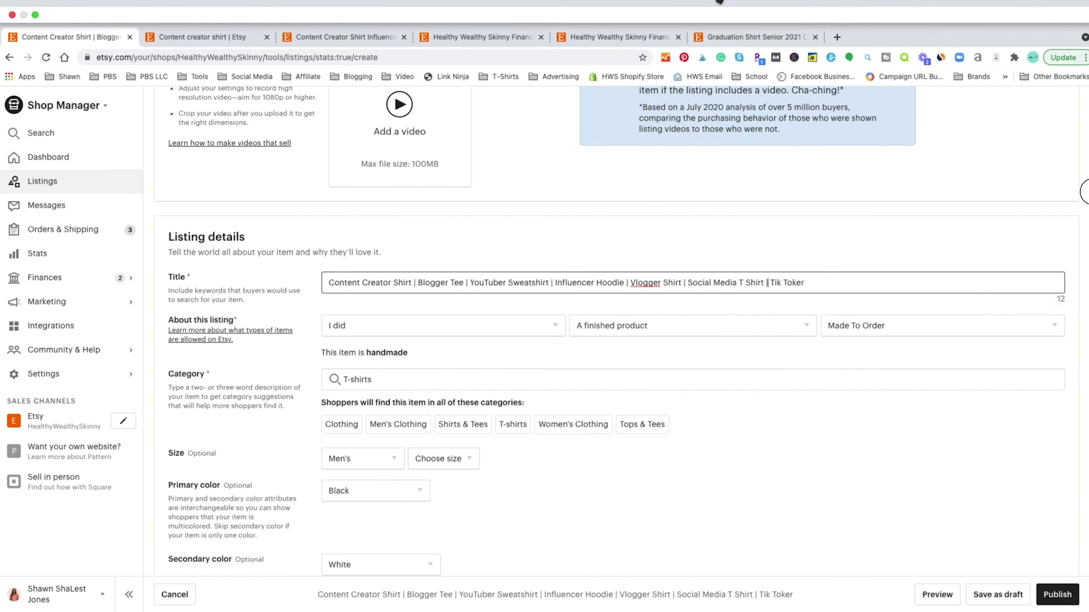
# Review the listing's attributes, description, tags and shipping details, and publish the new Content Creator Shirt listing.
pyautogui.scroll(-3, 1083, 202)
pyautogui.scroll(-10, 1083, 201)
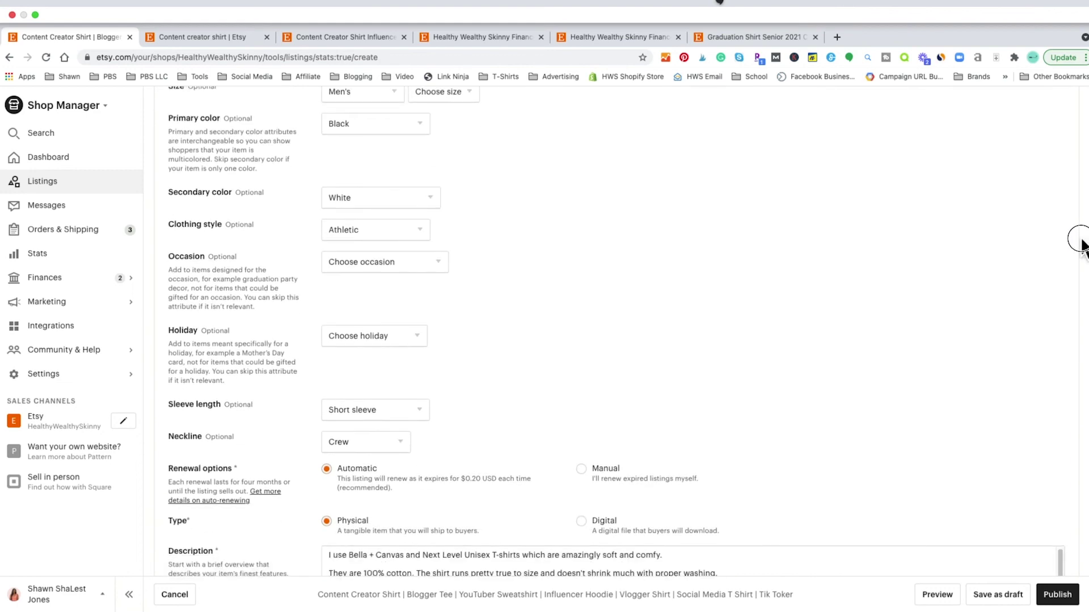
pyautogui.scroll(-15, 1078, 252)
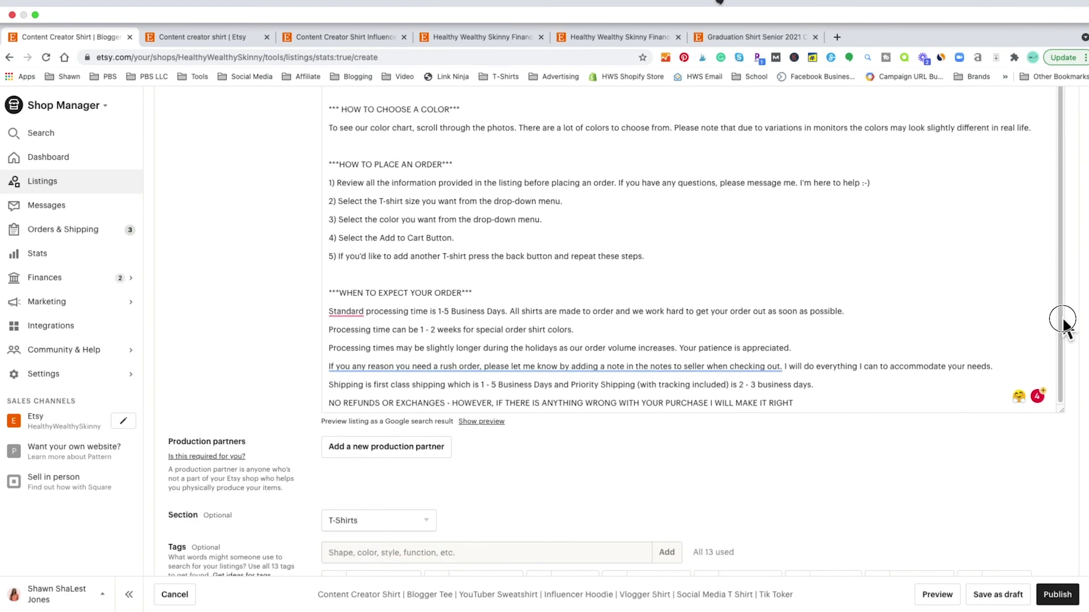
pyautogui.scroll(-7, 1062, 322)
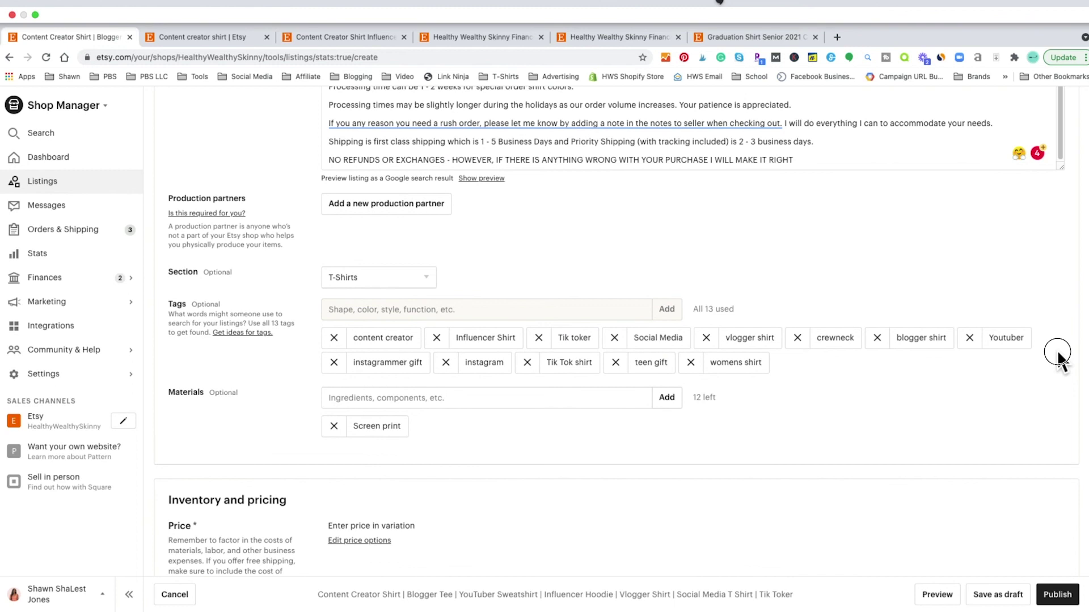
pyautogui.scroll(-1, 1059, 358)
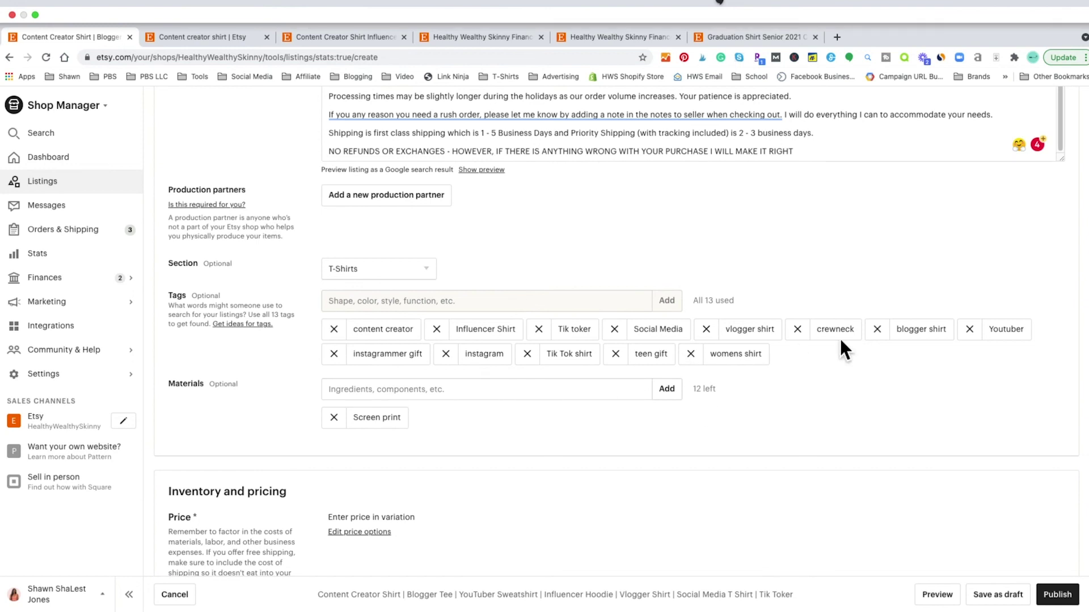
pyautogui.scroll(-5, 1080, 363)
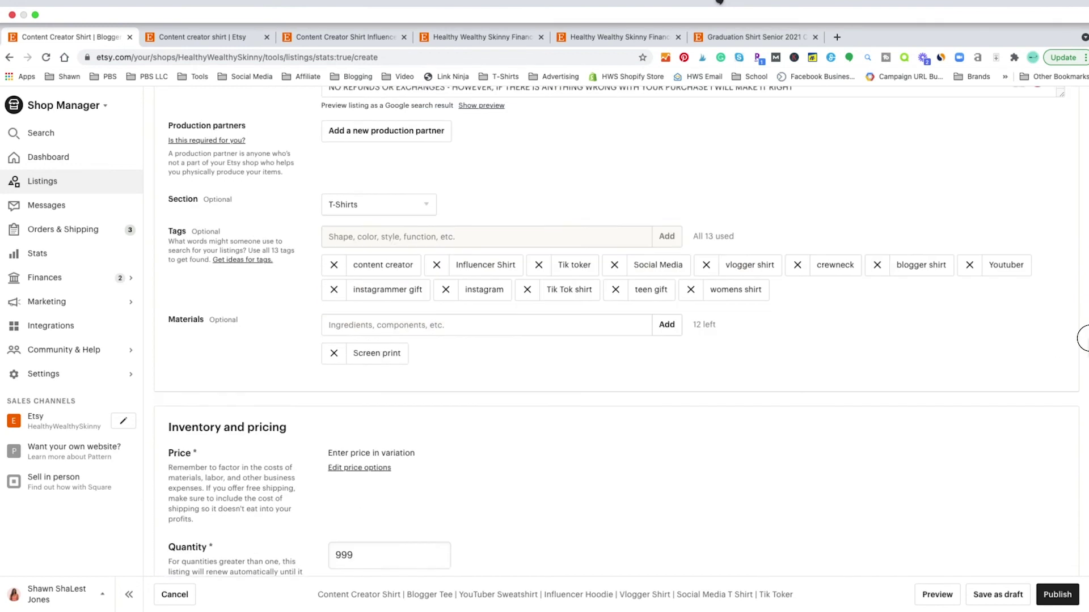
pyautogui.moveTo(1080, 364); pyautogui.dragTo(1062, 575)
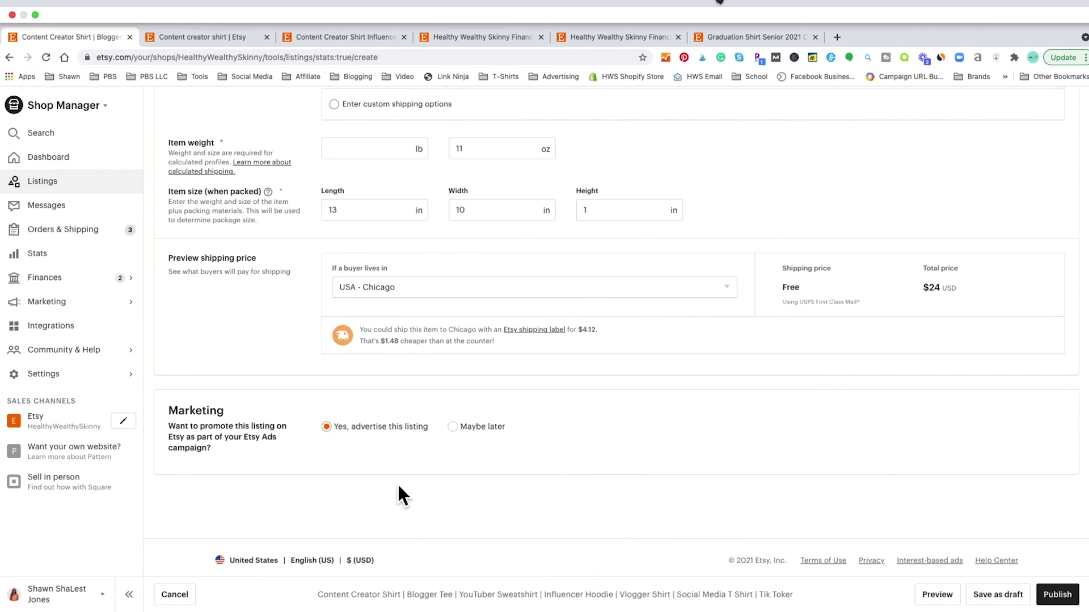
pyautogui.click(1055, 595)
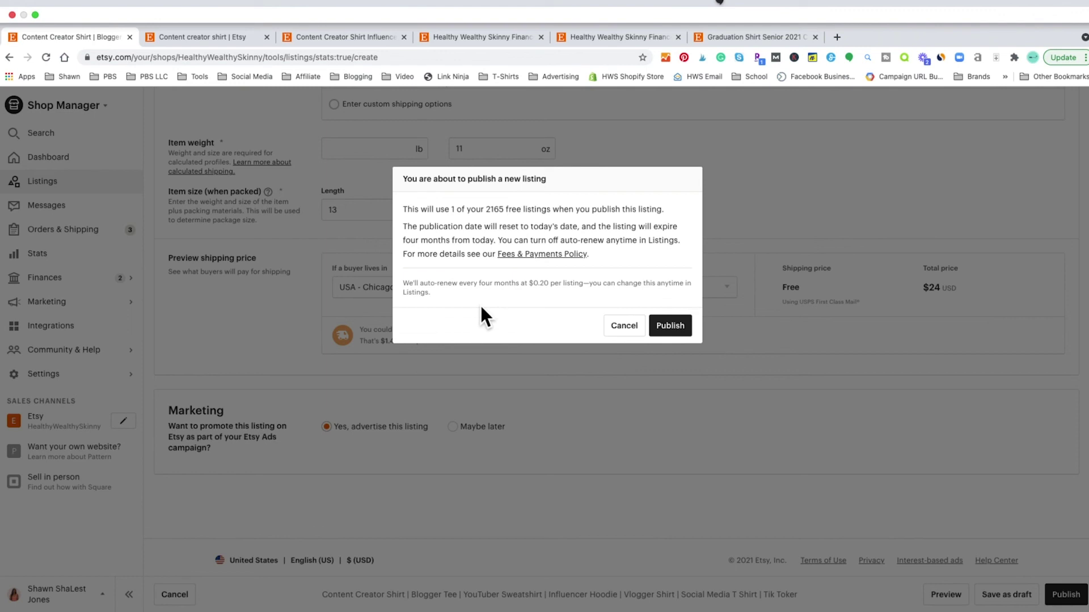
pyautogui.click(675, 330)
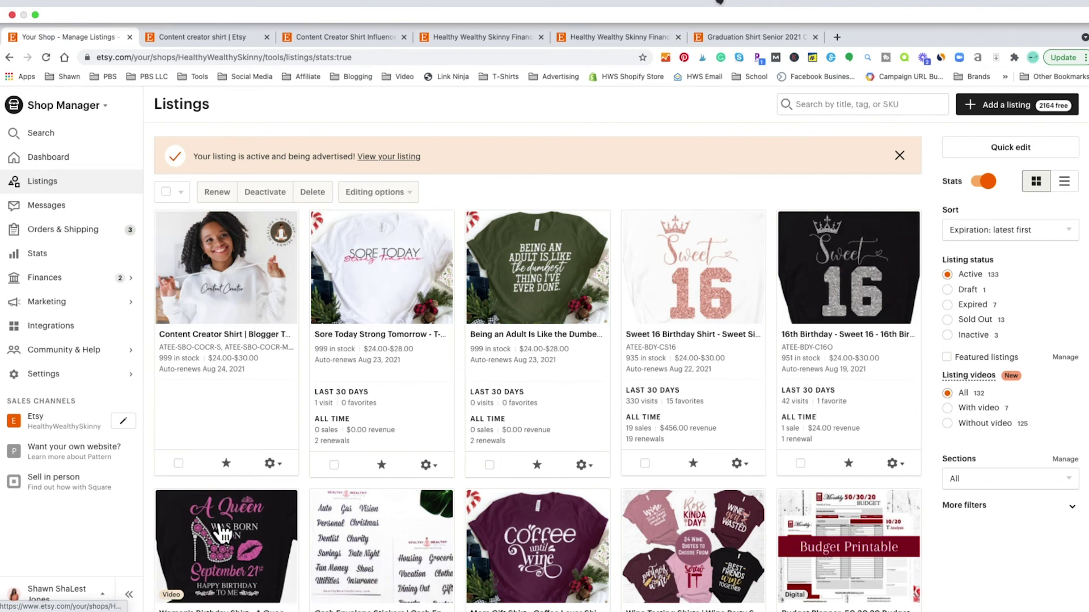
# View the Content Creator Shirt listing on its public Etsy page.
pyautogui.click(278, 465)
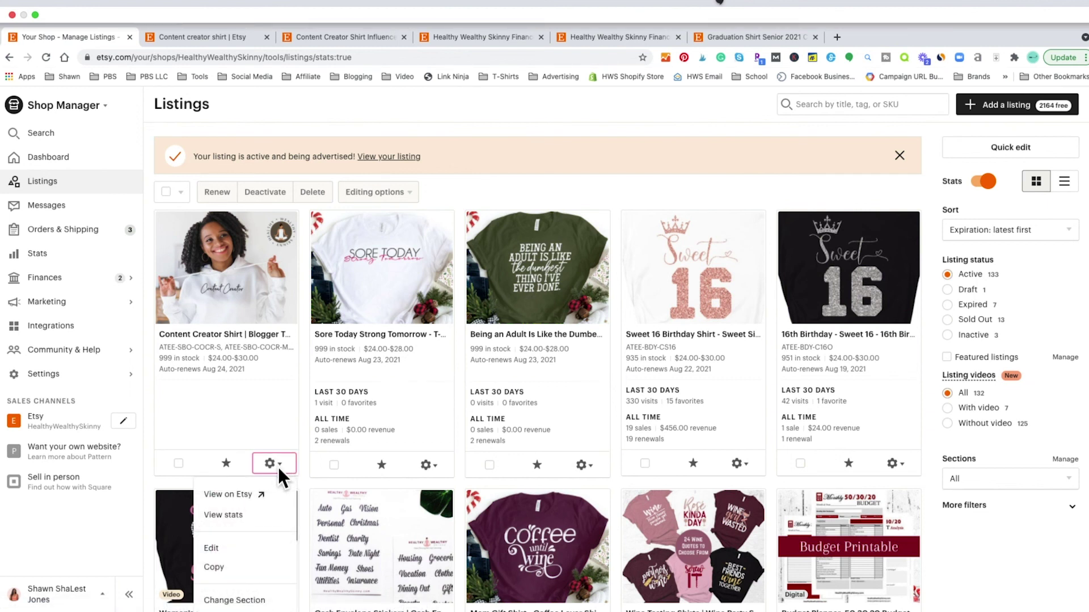
pyautogui.click(229, 498)
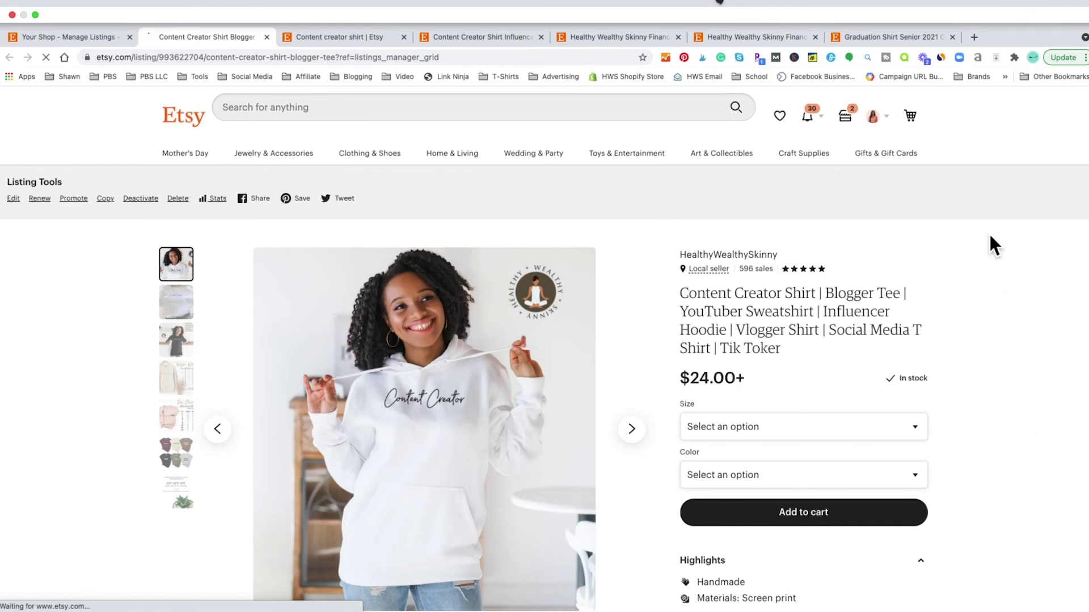
pyautogui.scroll(-3, 1084, 136)
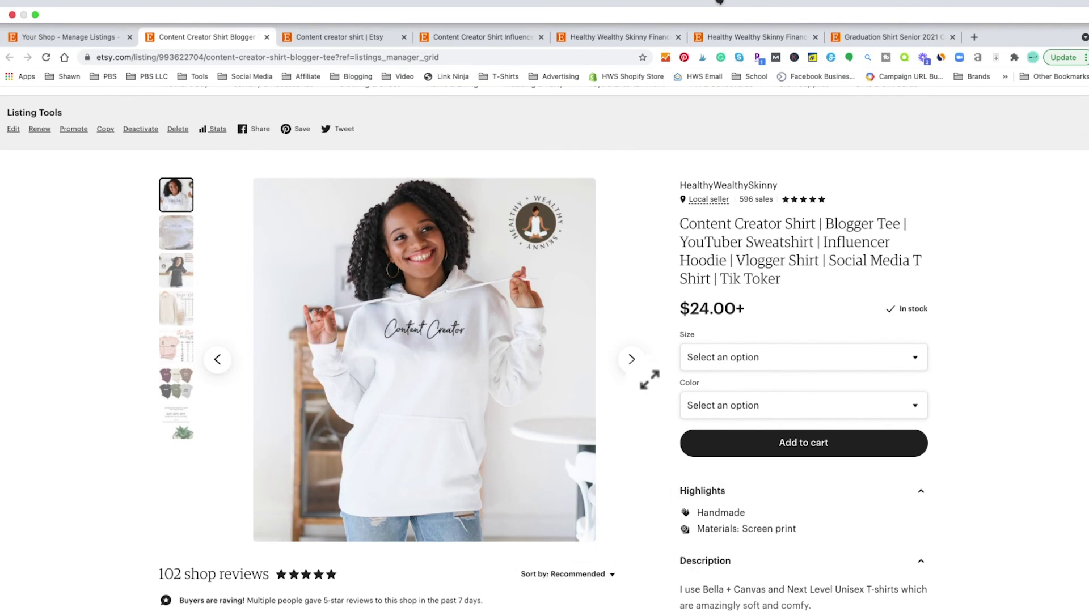
# Browse the listing's photos in order, from the sweatshirt and T-shirt mockups through both size charts to the shirt color chart.
pyautogui.click(631, 361)
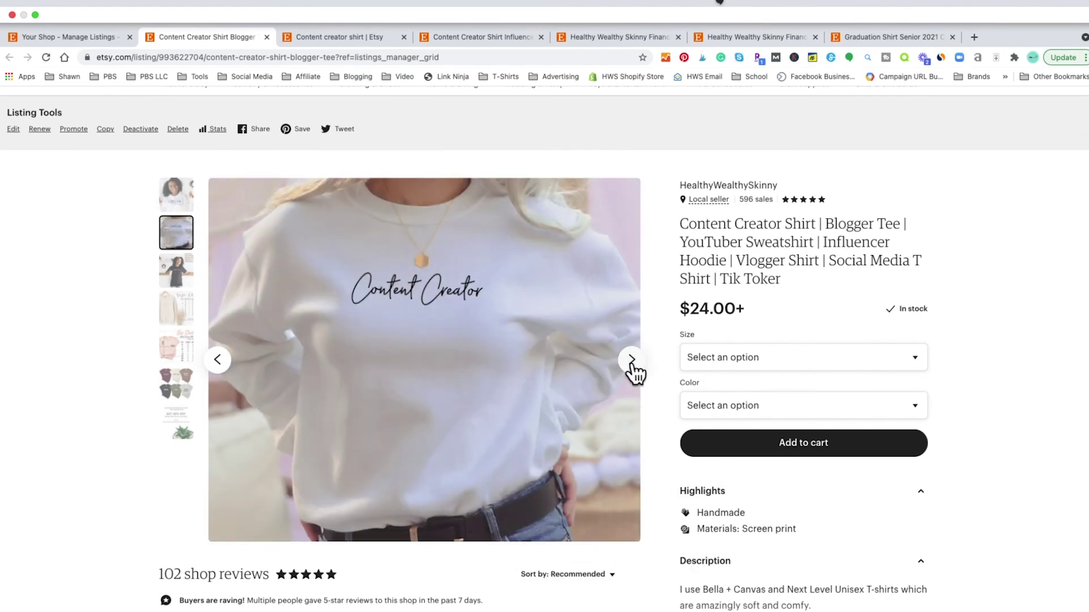
pyautogui.click(631, 361)
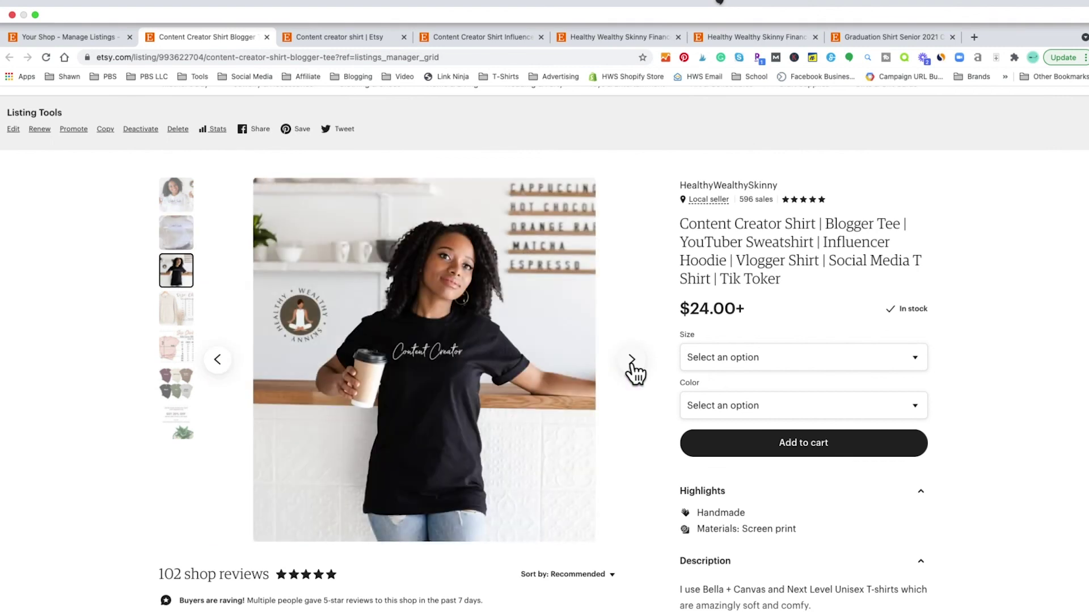
pyautogui.click(631, 361)
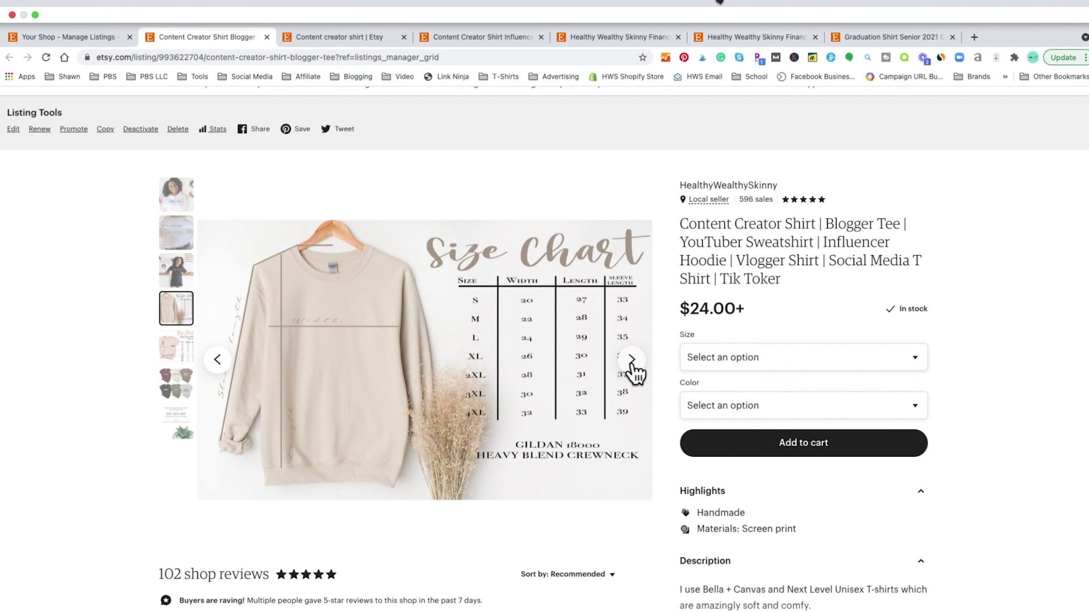
pyautogui.click(631, 361)
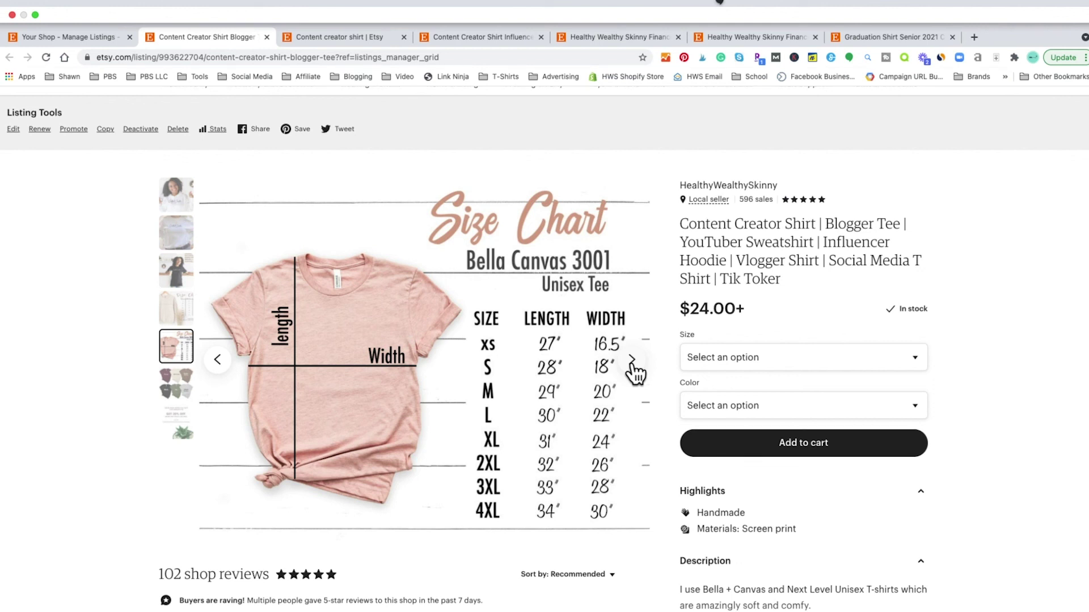
pyautogui.click(632, 363)
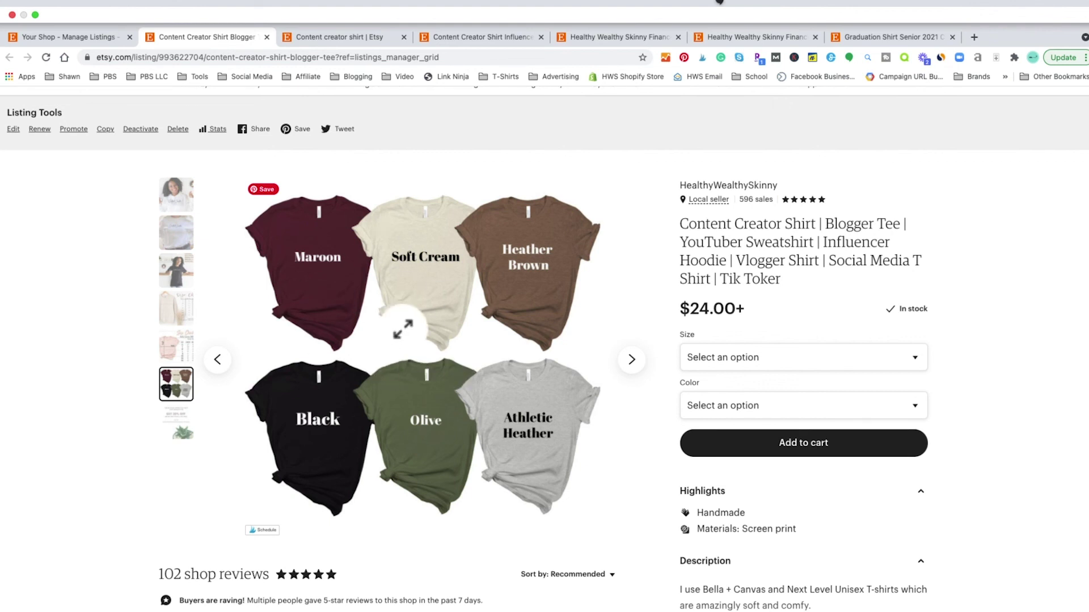
# Revisit the black T-shirt, hoodie and color chart photos, and examine the 30% off promotional image and the purchase options.
pyautogui.click(172, 269)
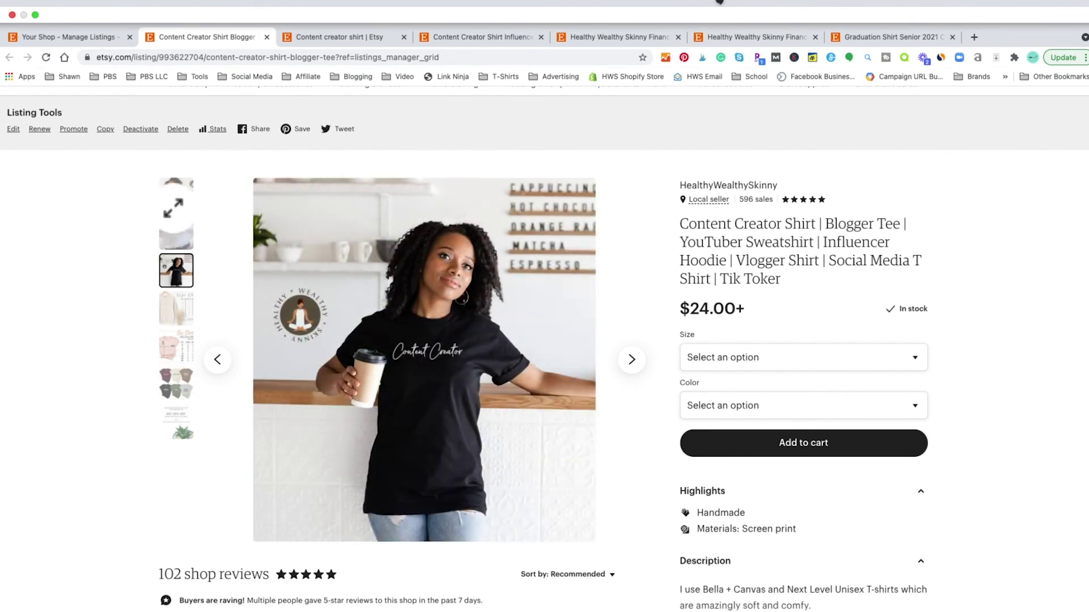
pyautogui.click(177, 203)
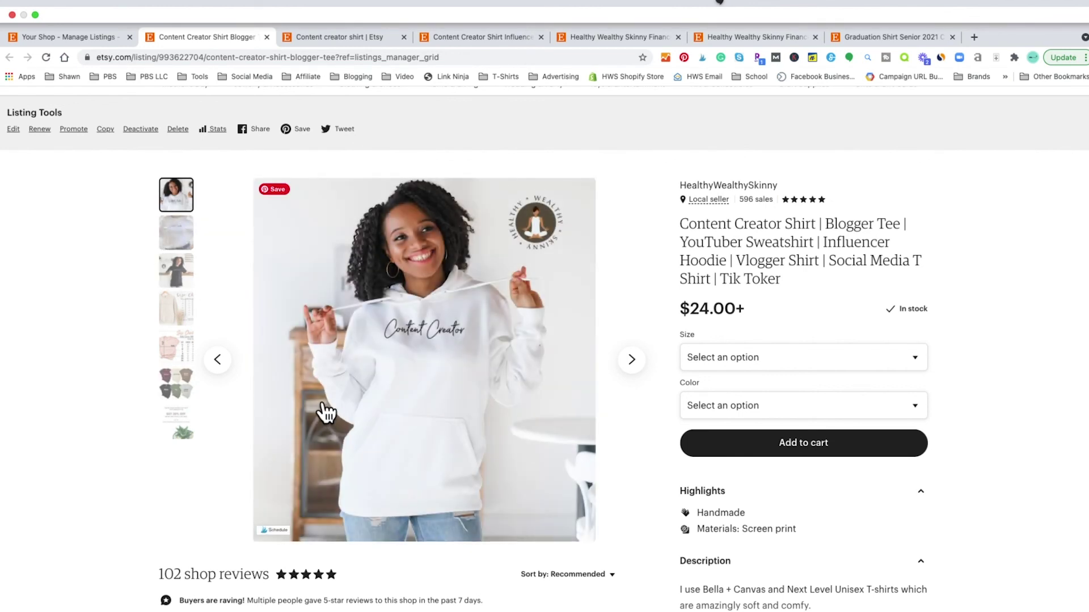
pyautogui.click(168, 382)
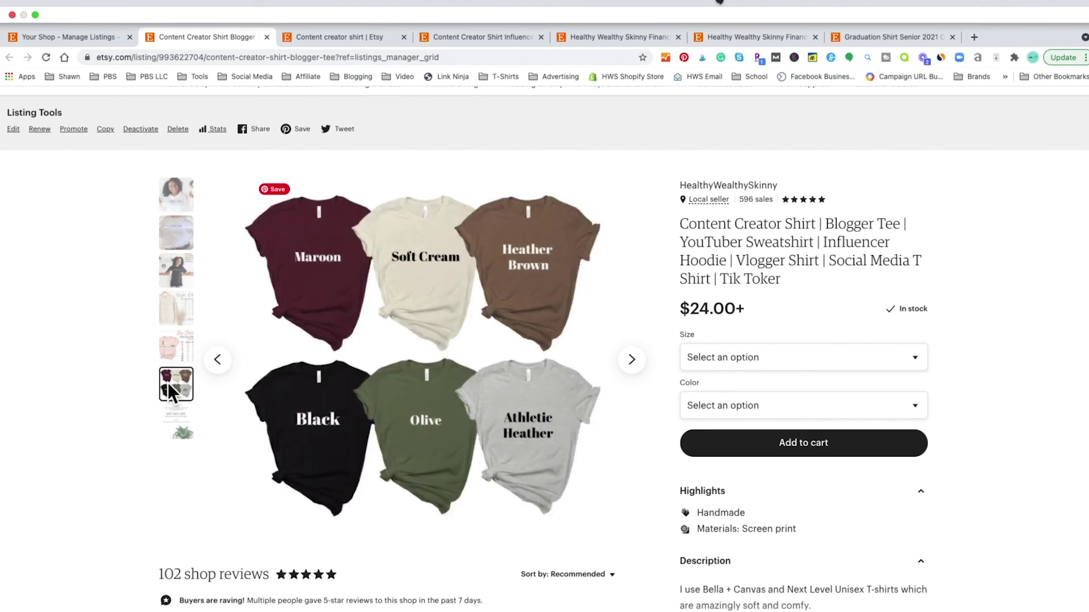
pyautogui.click(175, 434)
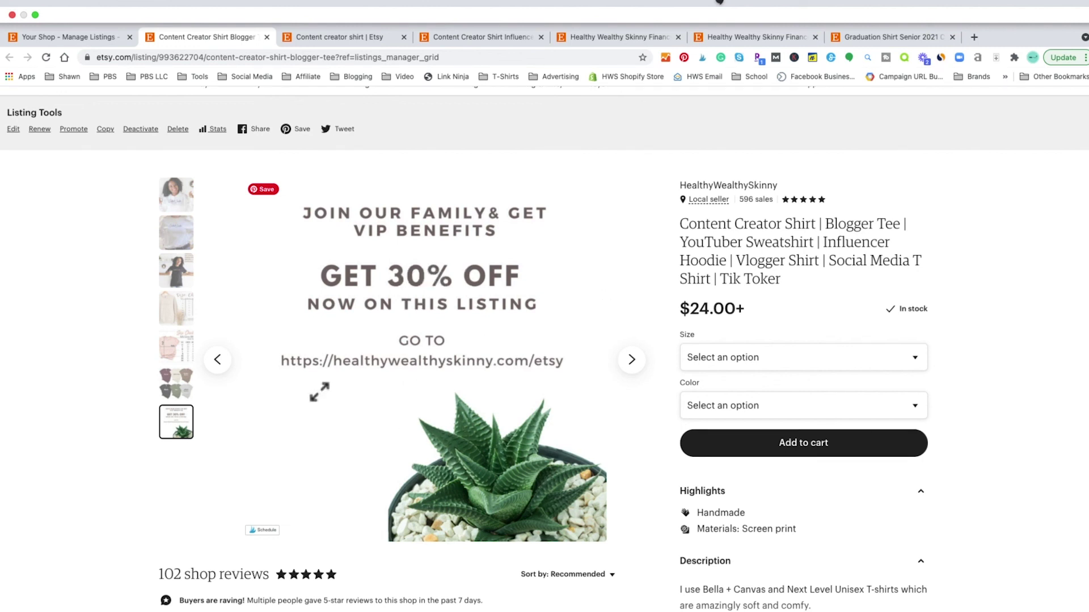
pyautogui.scroll(-2, 633, 281)
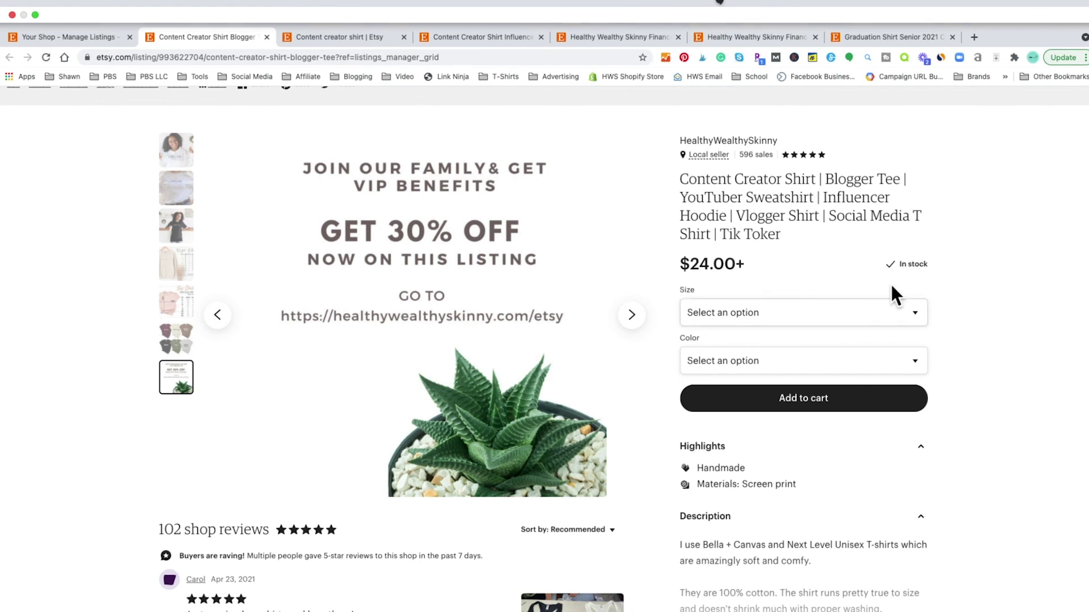
# Check the listing's available sizes with their prices and the available colors, leaving both options unselected.
pyautogui.click(906, 313)
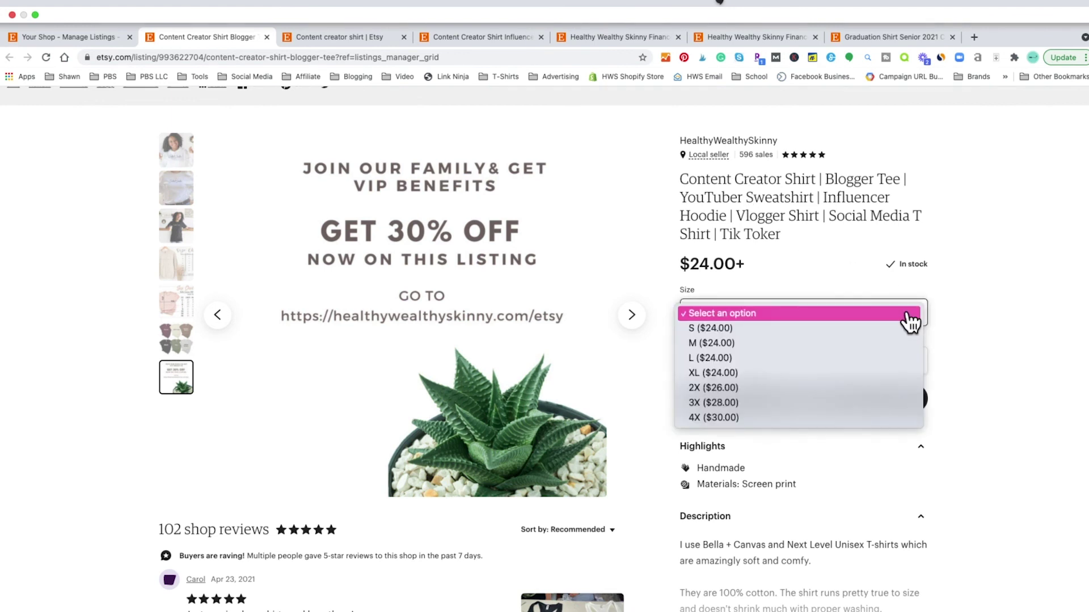
pyautogui.click(931, 316)
pyautogui.click(917, 368)
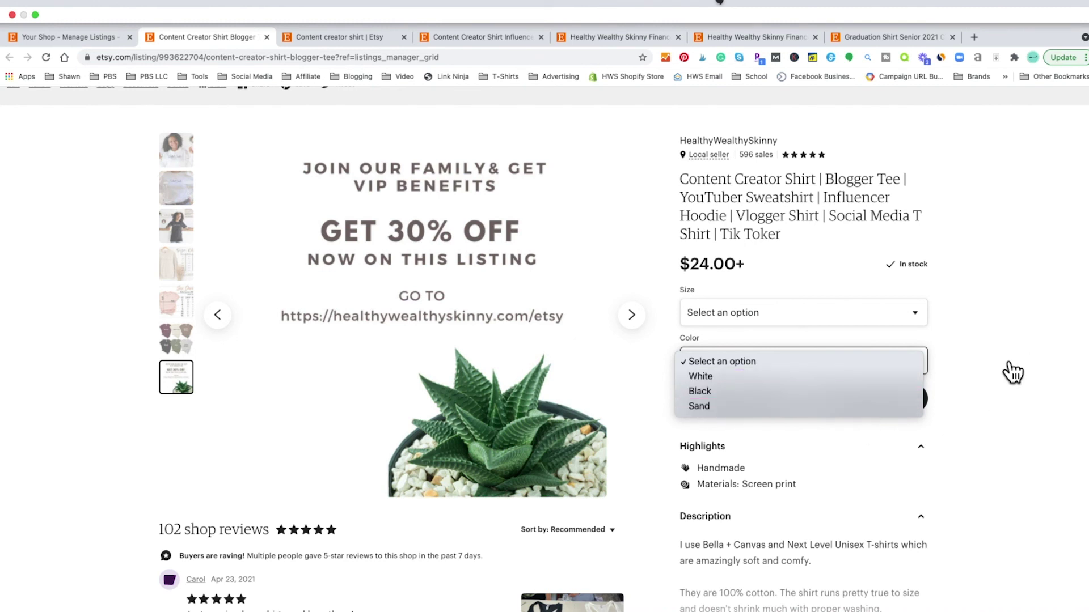
pyautogui.click(1057, 278)
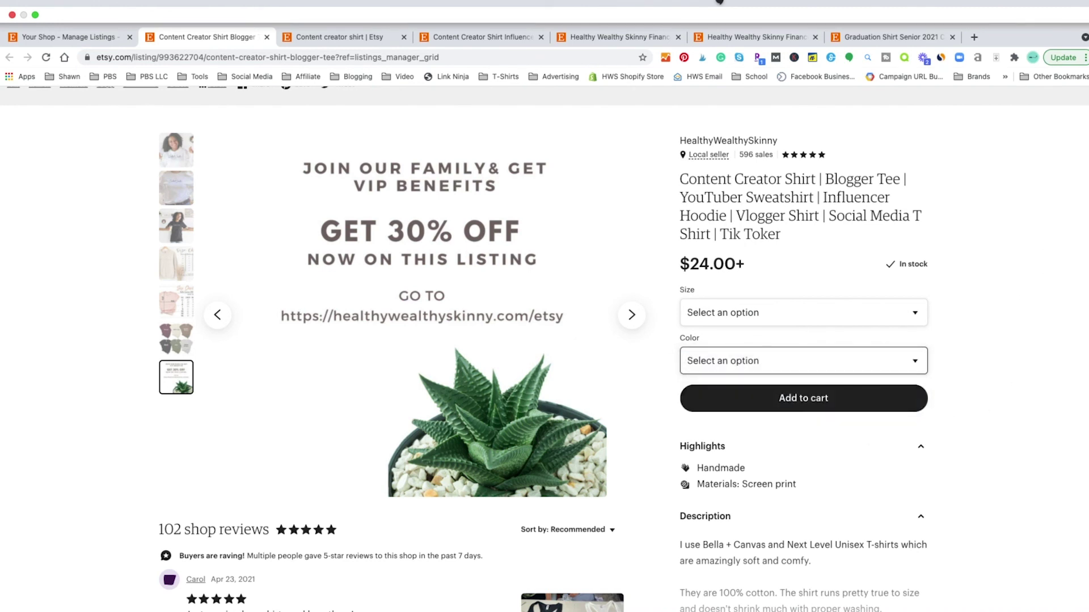
# Expand the full item description, read through the sizing, color and ordering instructions, and collapse the description section.
pyautogui.scroll(-3, 1083, 190)
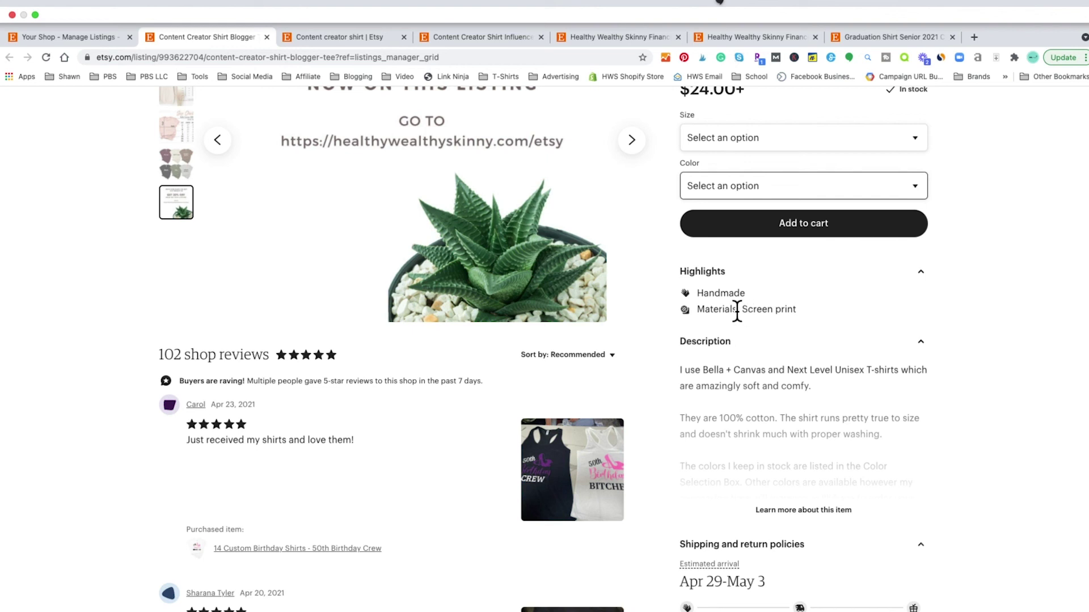
pyautogui.scroll(-1, 999, 340)
pyautogui.scroll(-3, 998, 333)
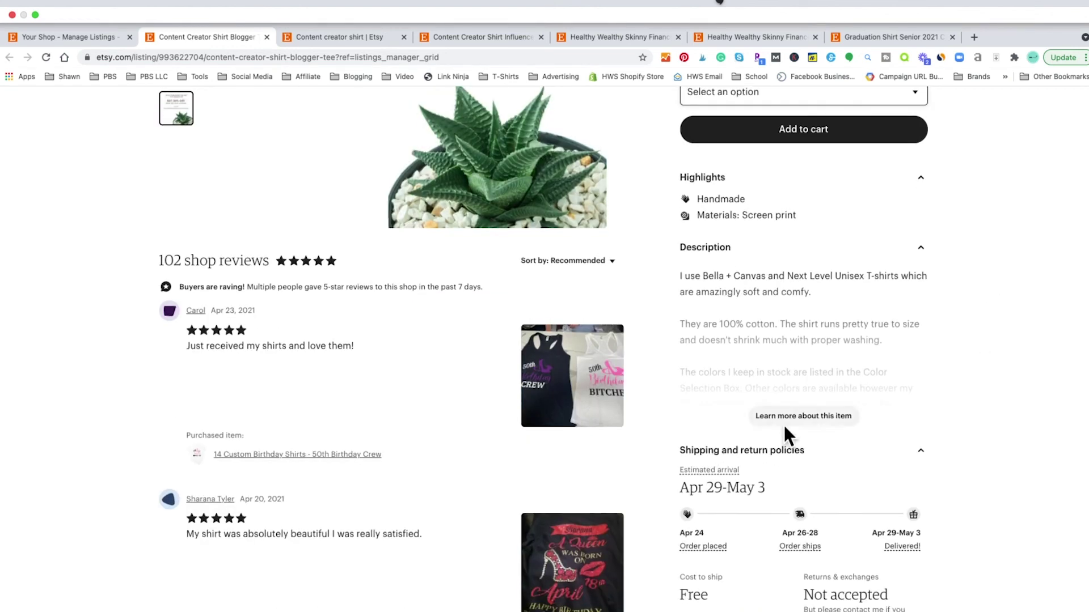
pyautogui.click(792, 419)
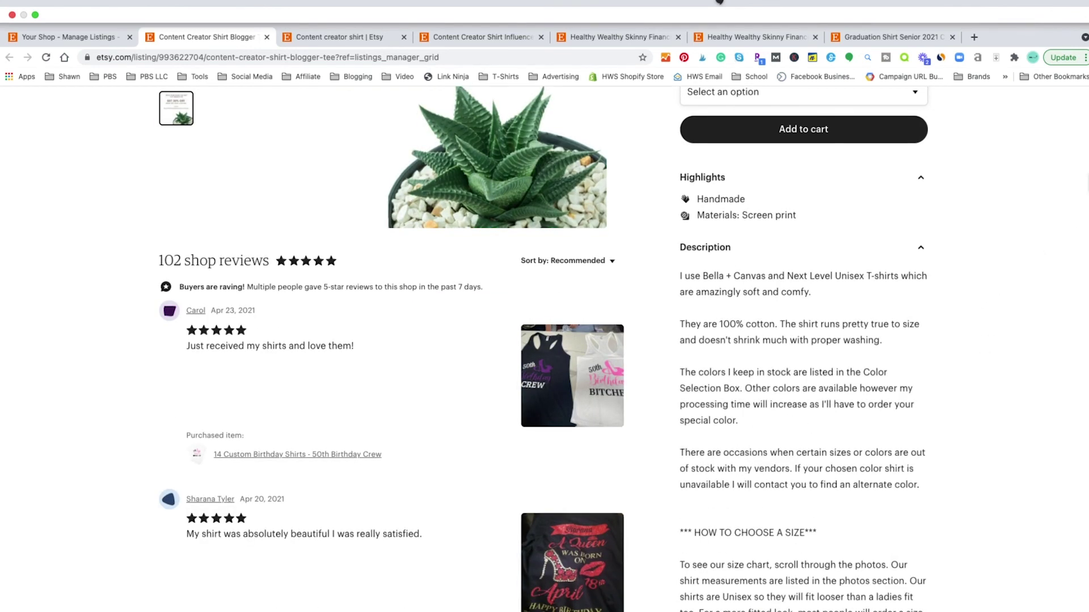
pyautogui.scroll(-10, 1080, 221)
pyautogui.scroll(-5, 1081, 221)
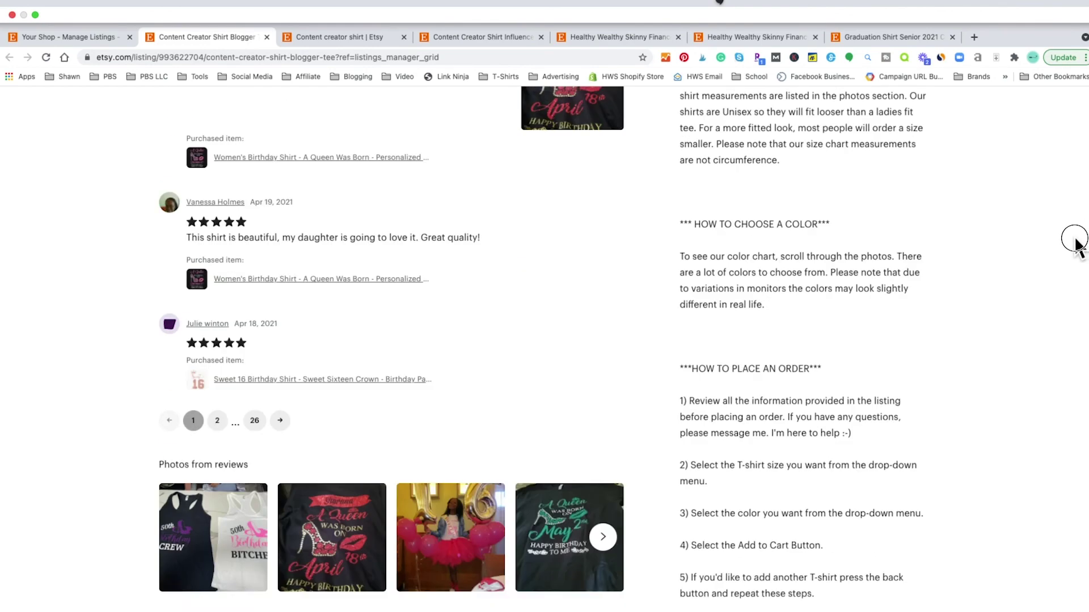
pyautogui.scroll(7, 1074, 233)
pyautogui.scroll(8, 1070, 205)
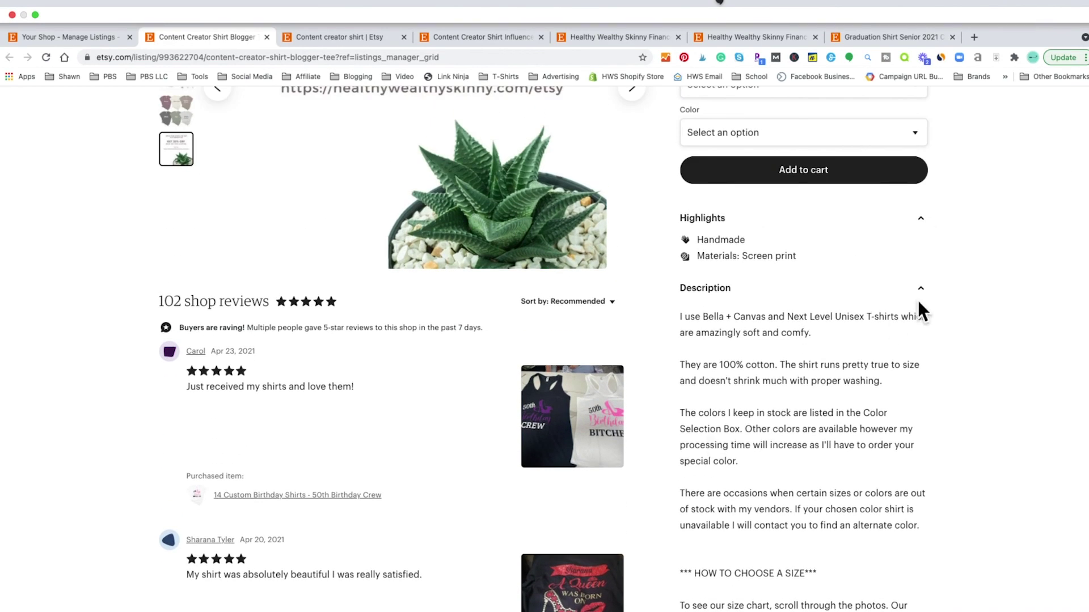
pyautogui.click(918, 292)
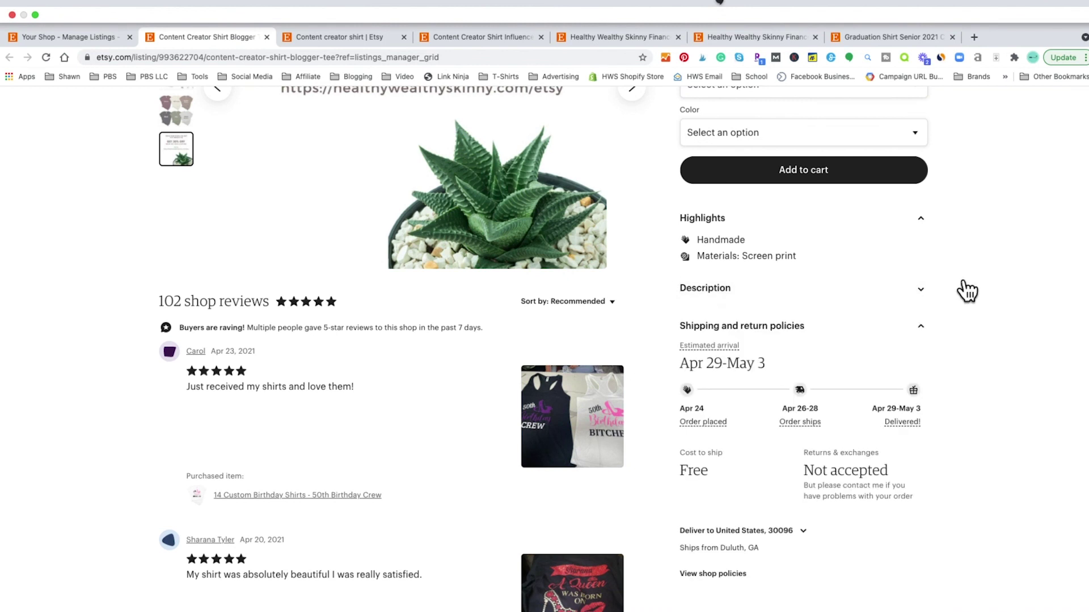
# Examine the listing's shipping and return policies and the seller details, and return to the beginning of the listing page.
pyautogui.scroll(-1, 990, 316)
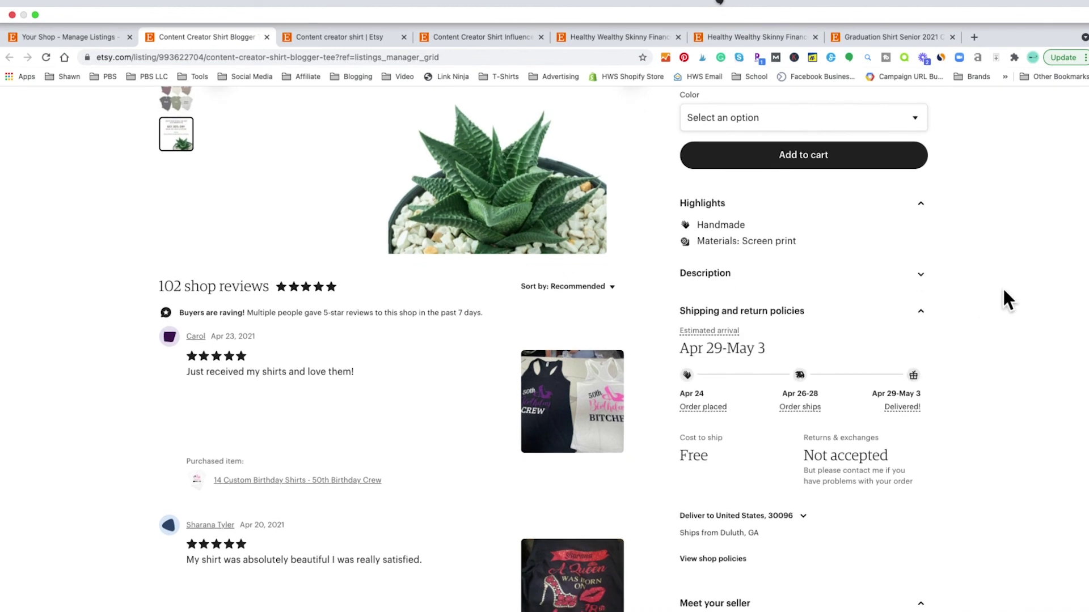
pyautogui.scroll(-1, 1002, 287)
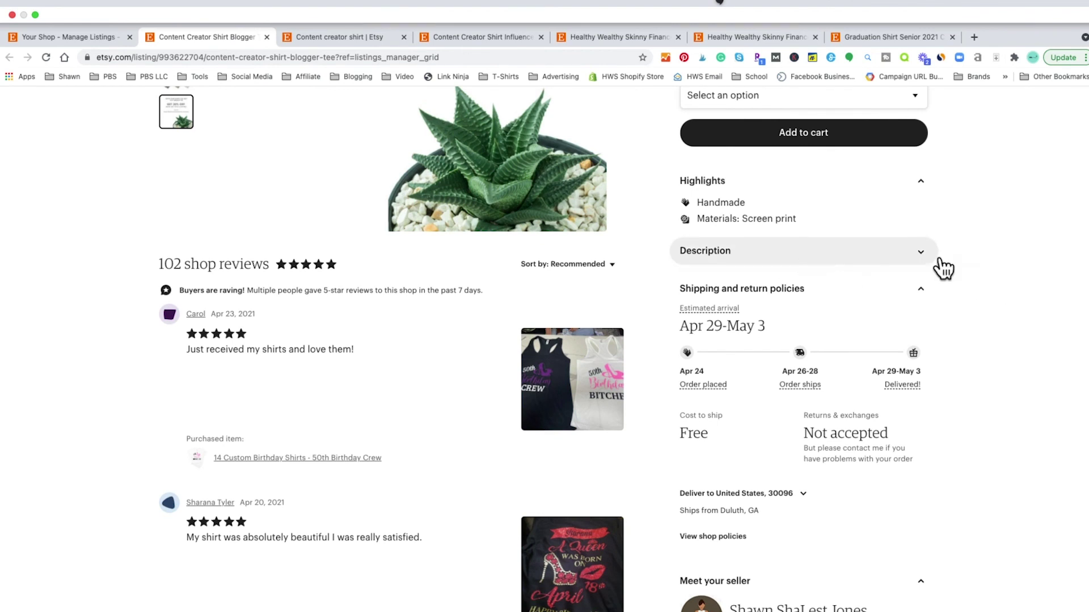
pyautogui.scroll(-1, 971, 309)
pyautogui.scroll(-1, 972, 301)
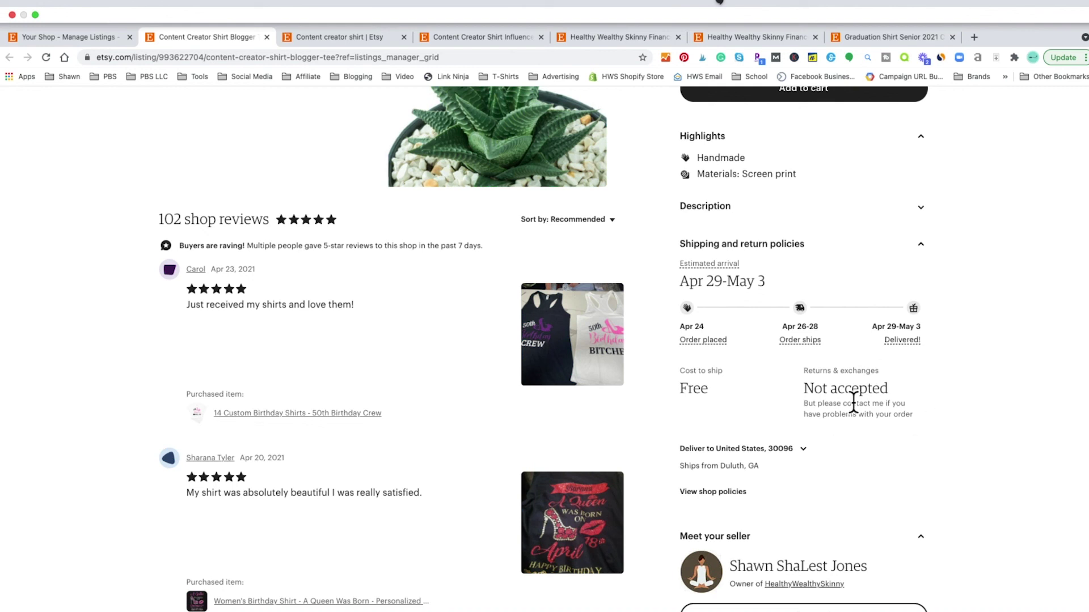
pyautogui.scroll(-2, 1082, 227)
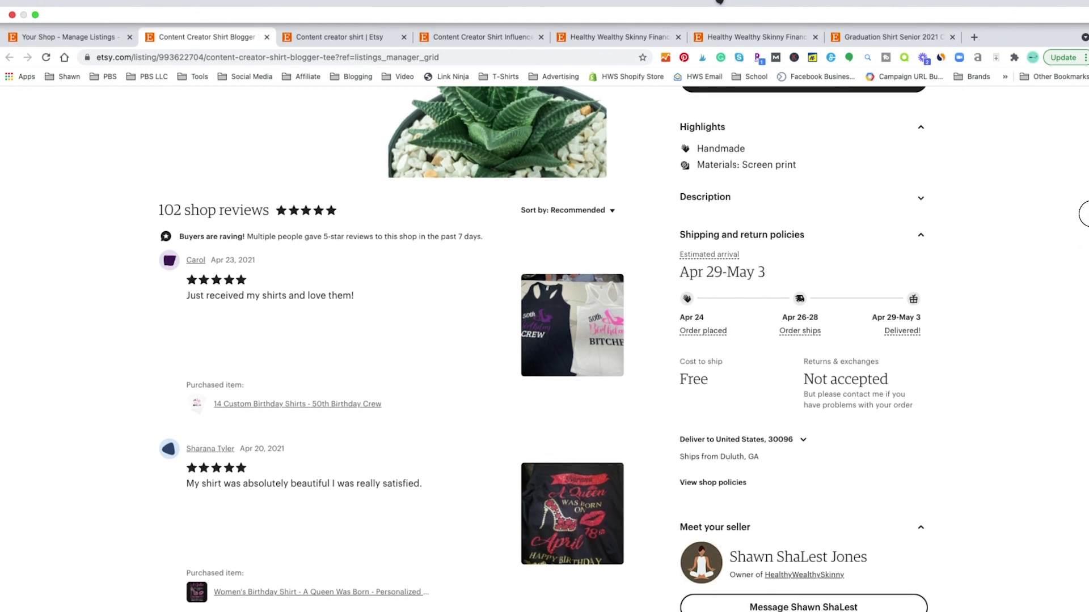
pyautogui.scroll(-1, 1083, 228)
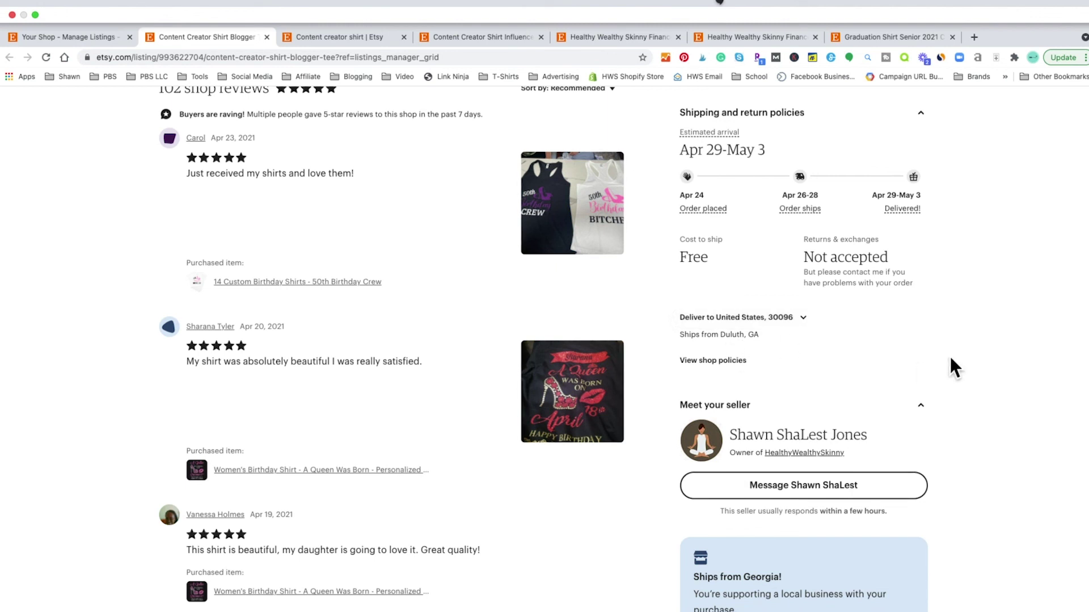
pyautogui.scroll(-3, 1083, 259)
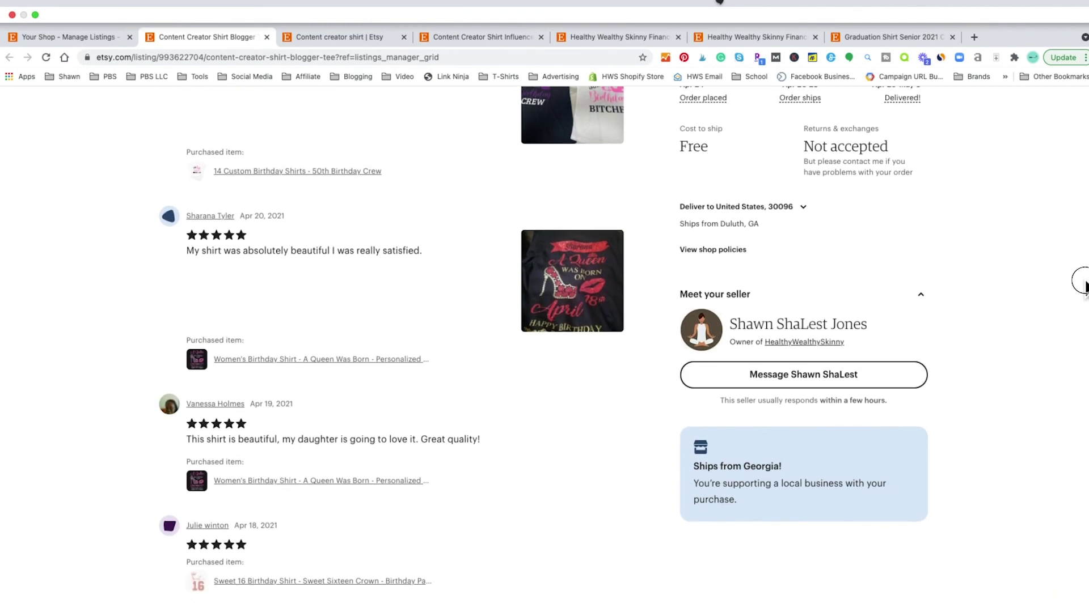
pyautogui.moveTo(1084, 282); pyautogui.dragTo(1063, 165)
pyautogui.scroll(1, 1061, 160)
pyautogui.scroll(-1, 1061, 158)
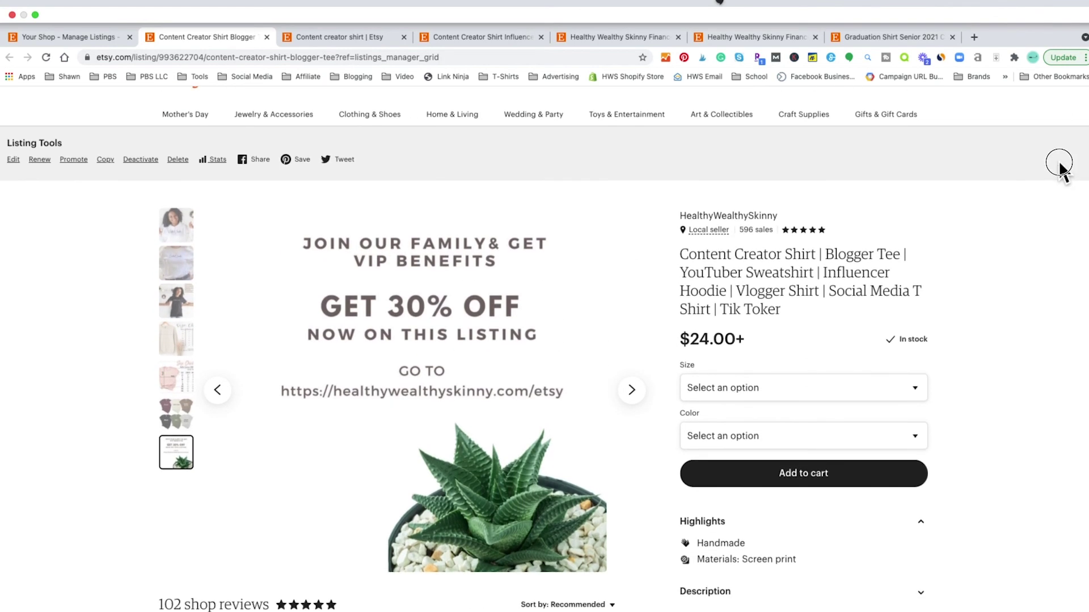